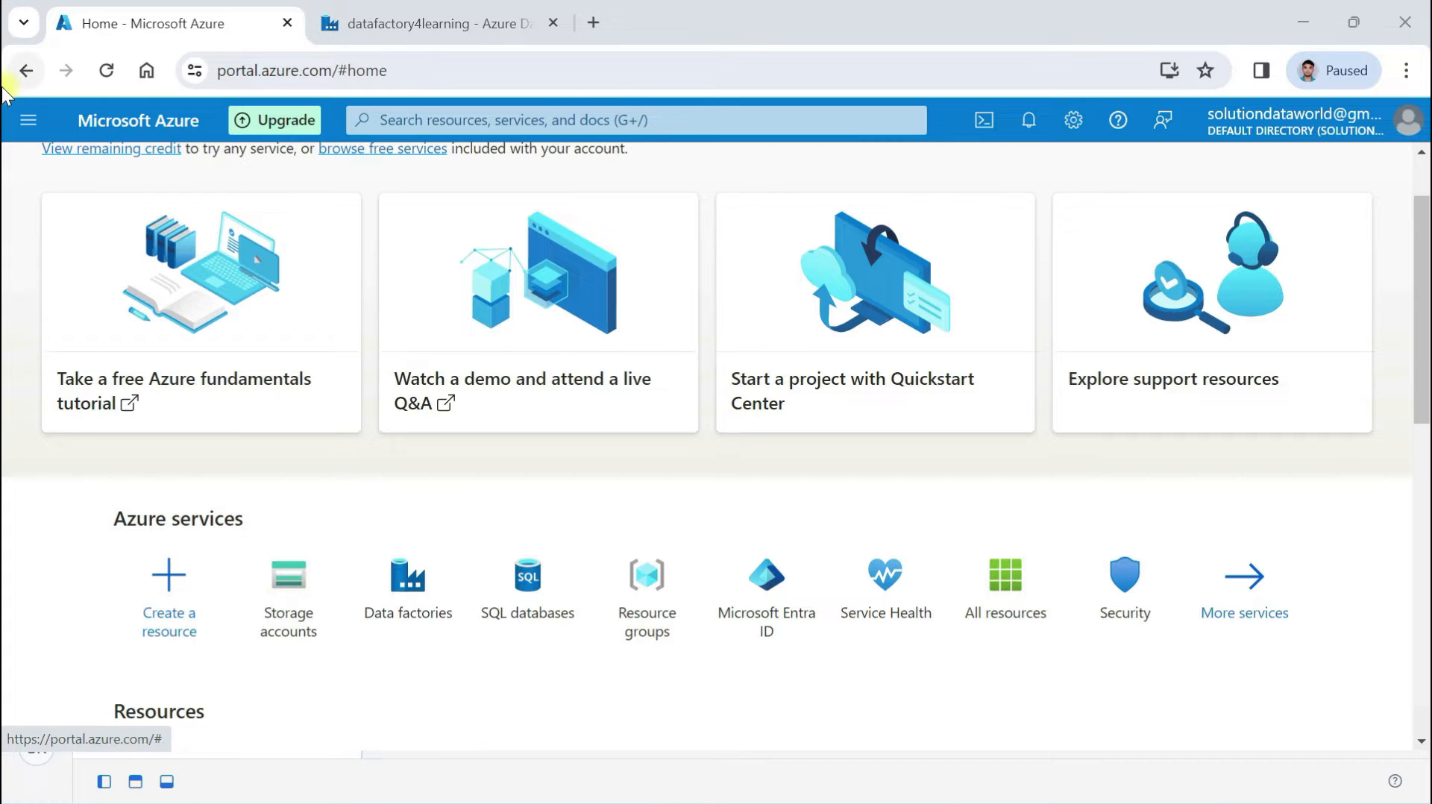
# Search the Marketplace for 'storage account' under Create a resource and open the Storage account offering
pyautogui.click(29, 120)
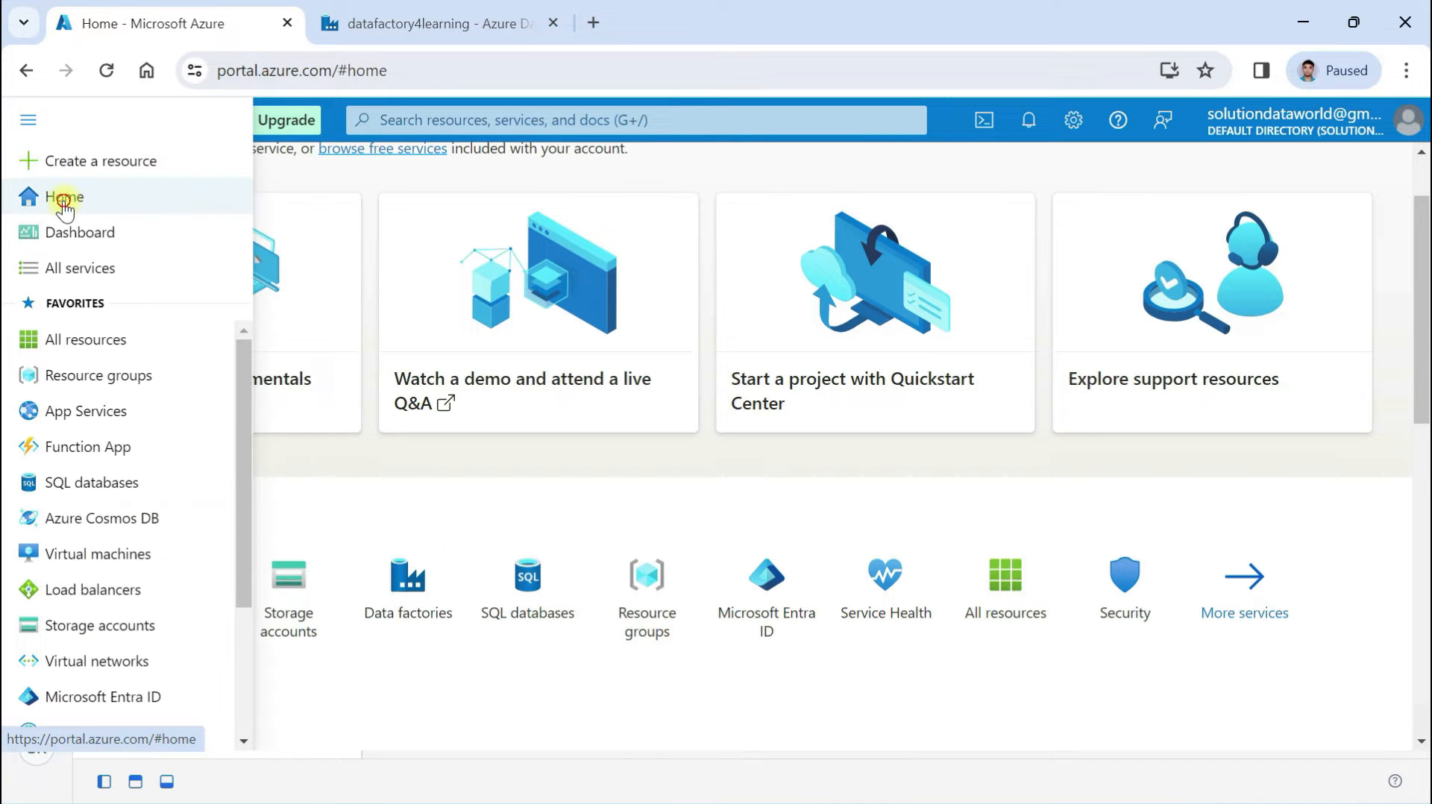
pyautogui.click(65, 208)
pyautogui.click(29, 121)
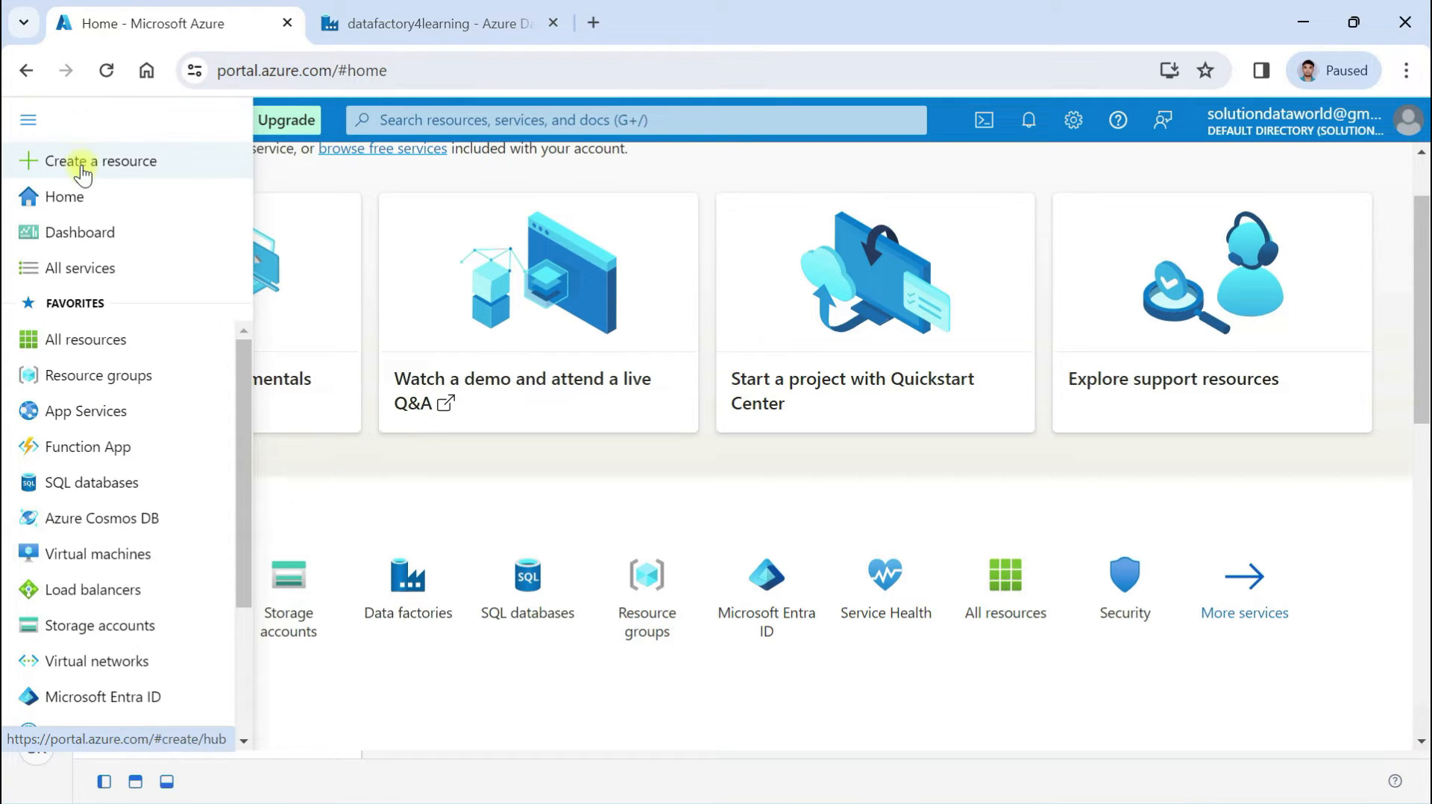
pyautogui.click(148, 167)
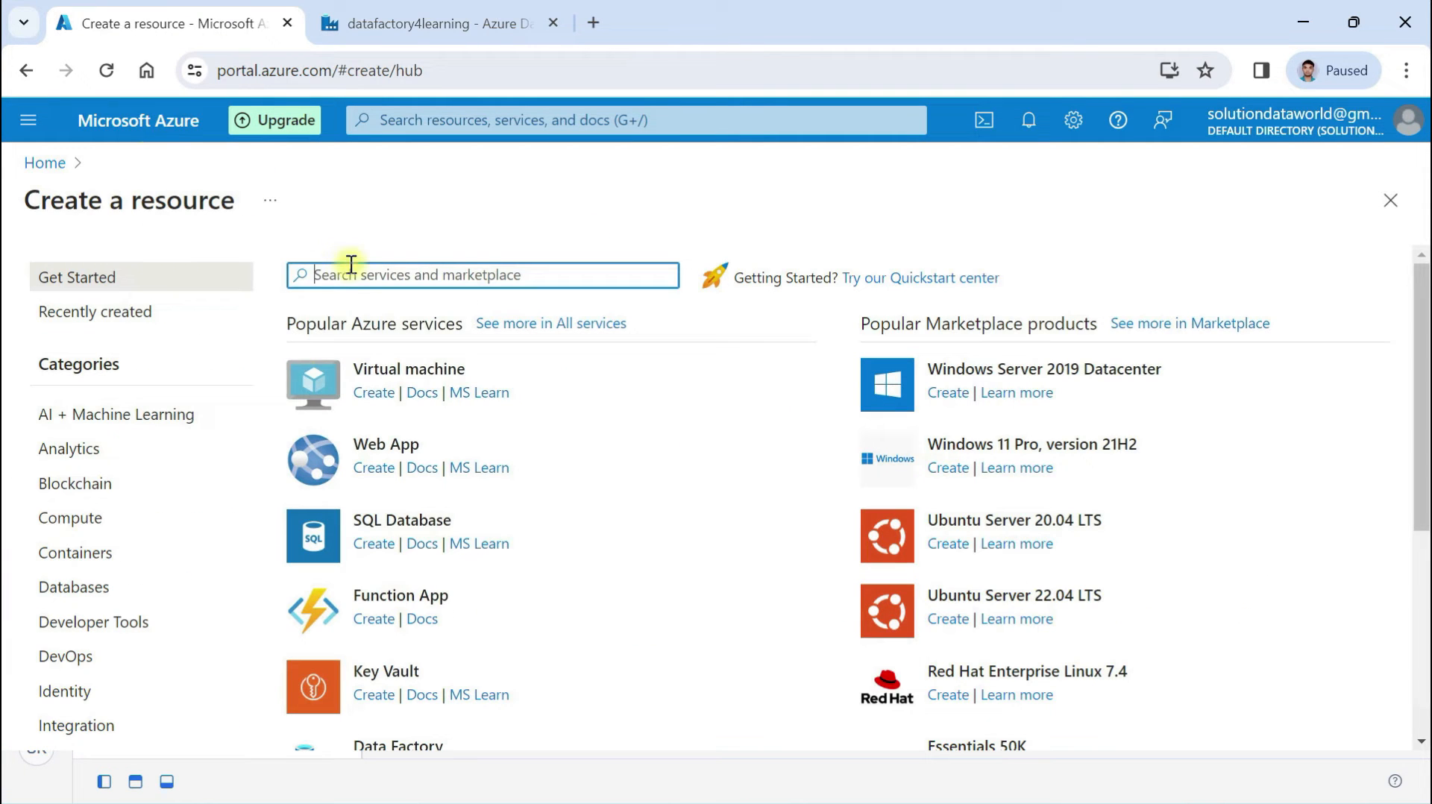
pyautogui.write('storage acc')
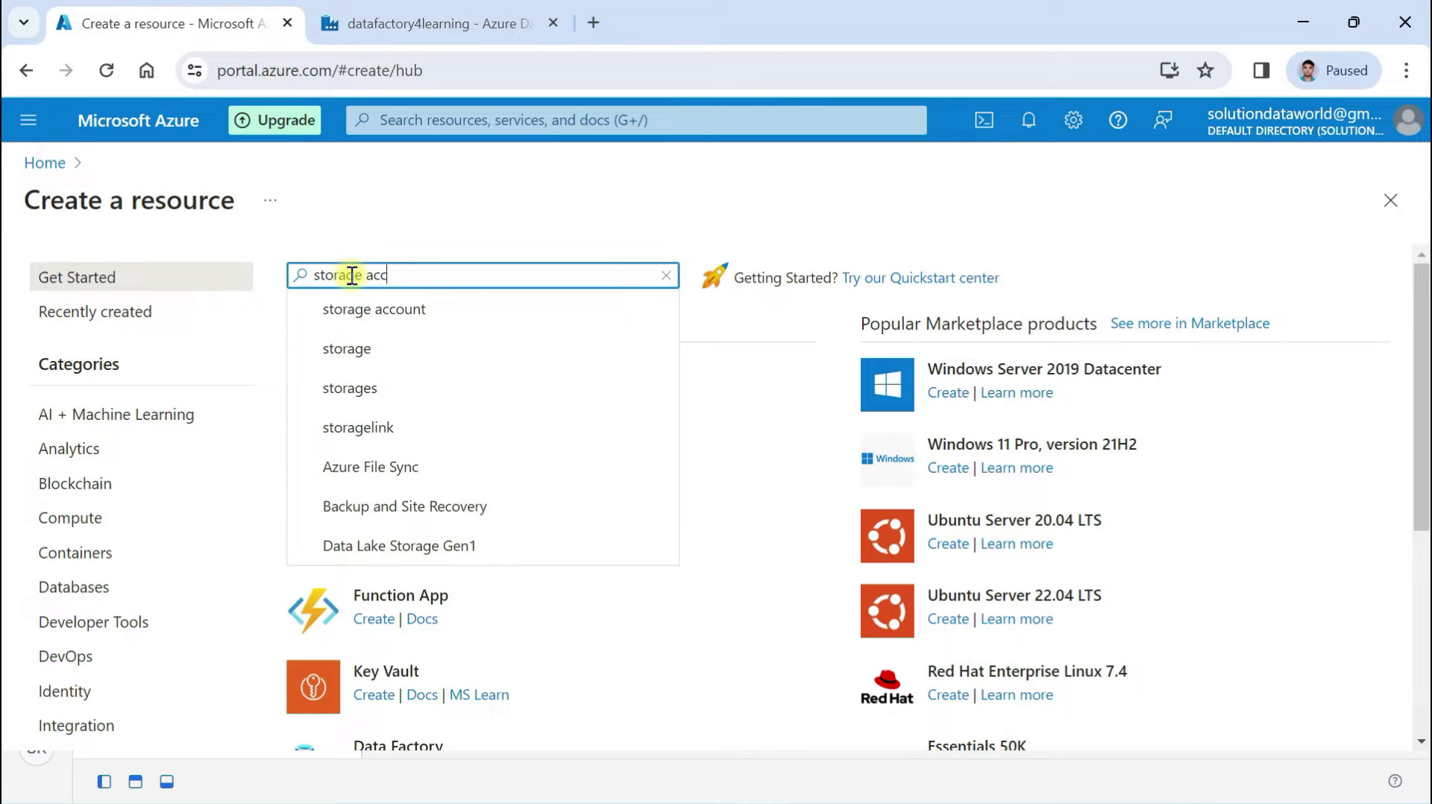
pyautogui.click(373, 309)
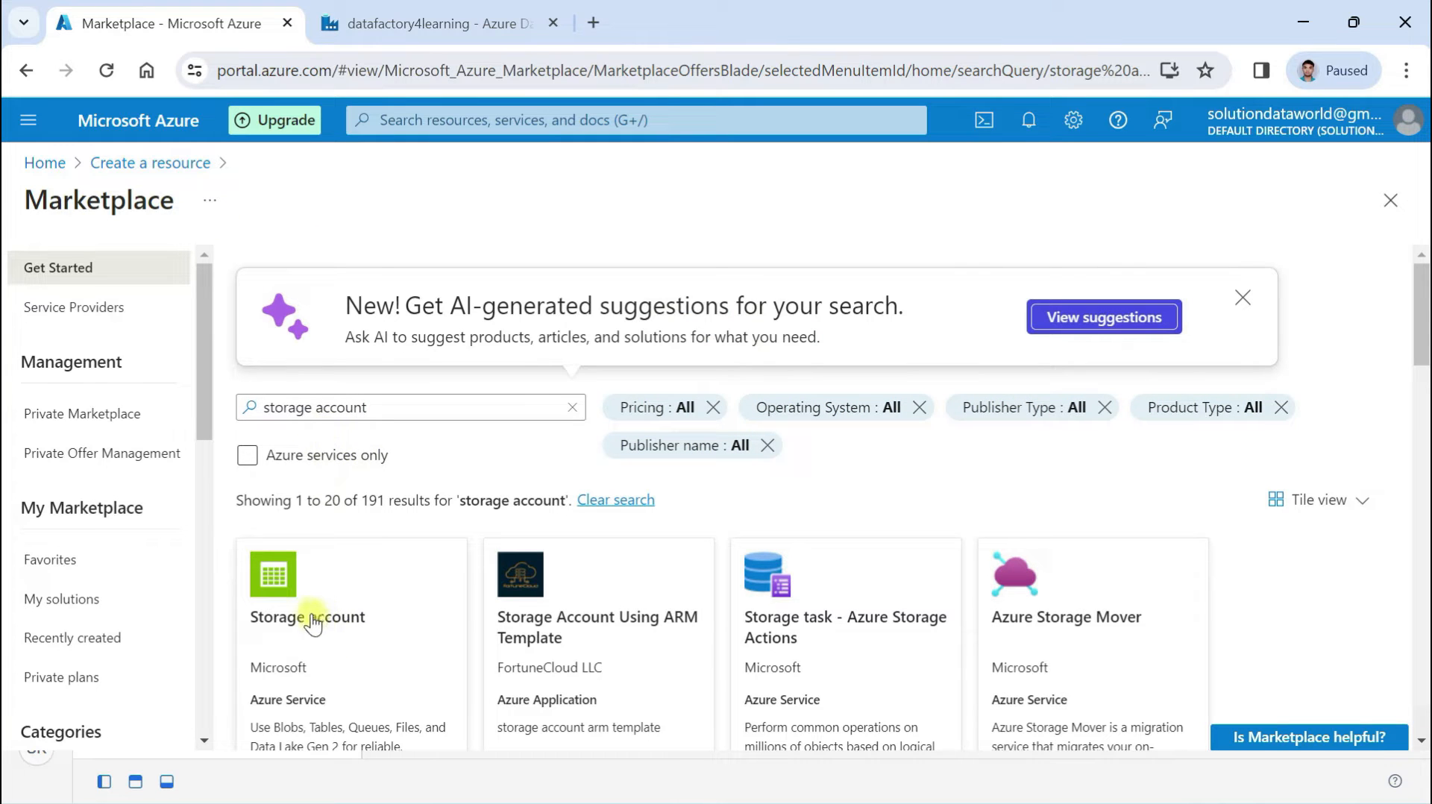
pyautogui.scroll(-2, 338, 634)
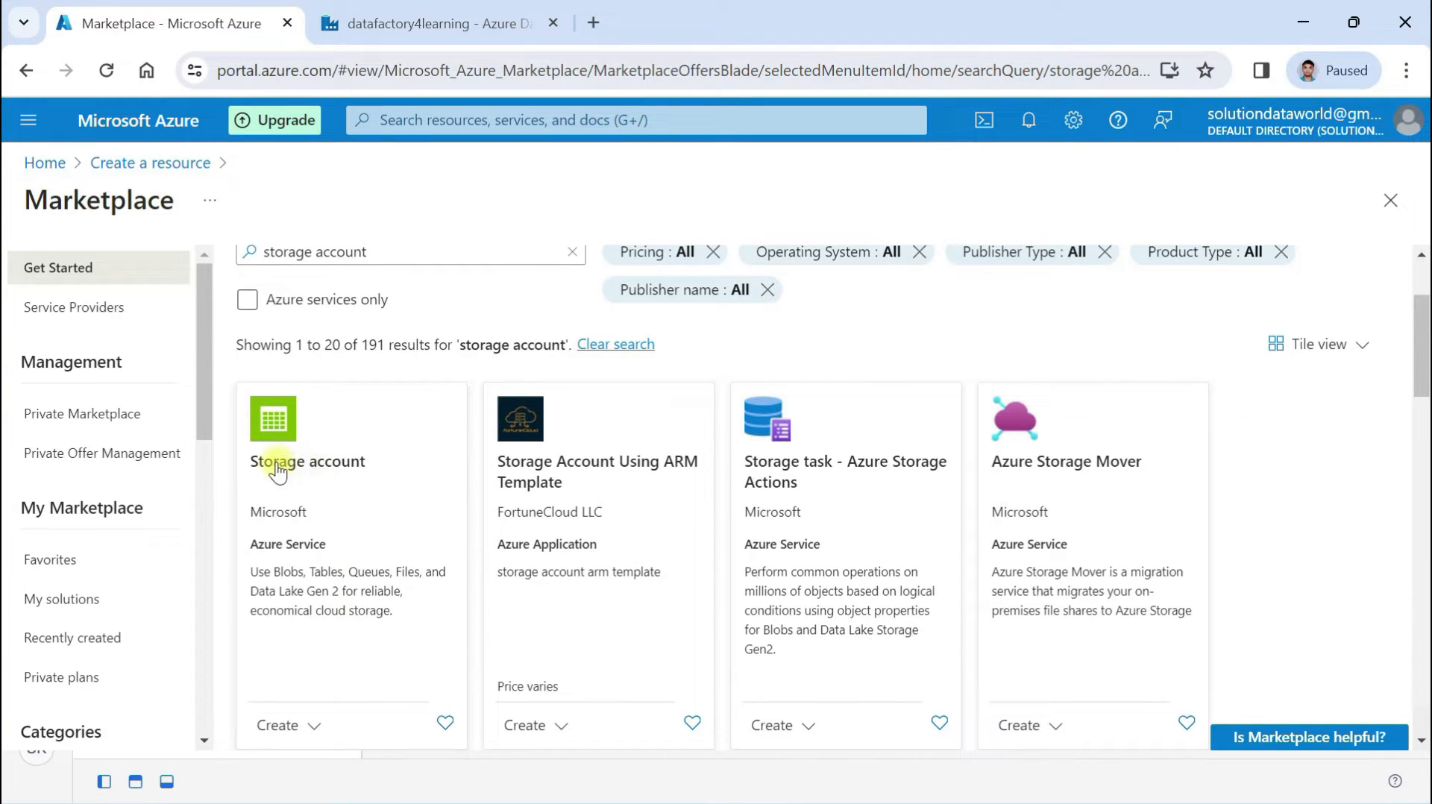
pyautogui.click(342, 466)
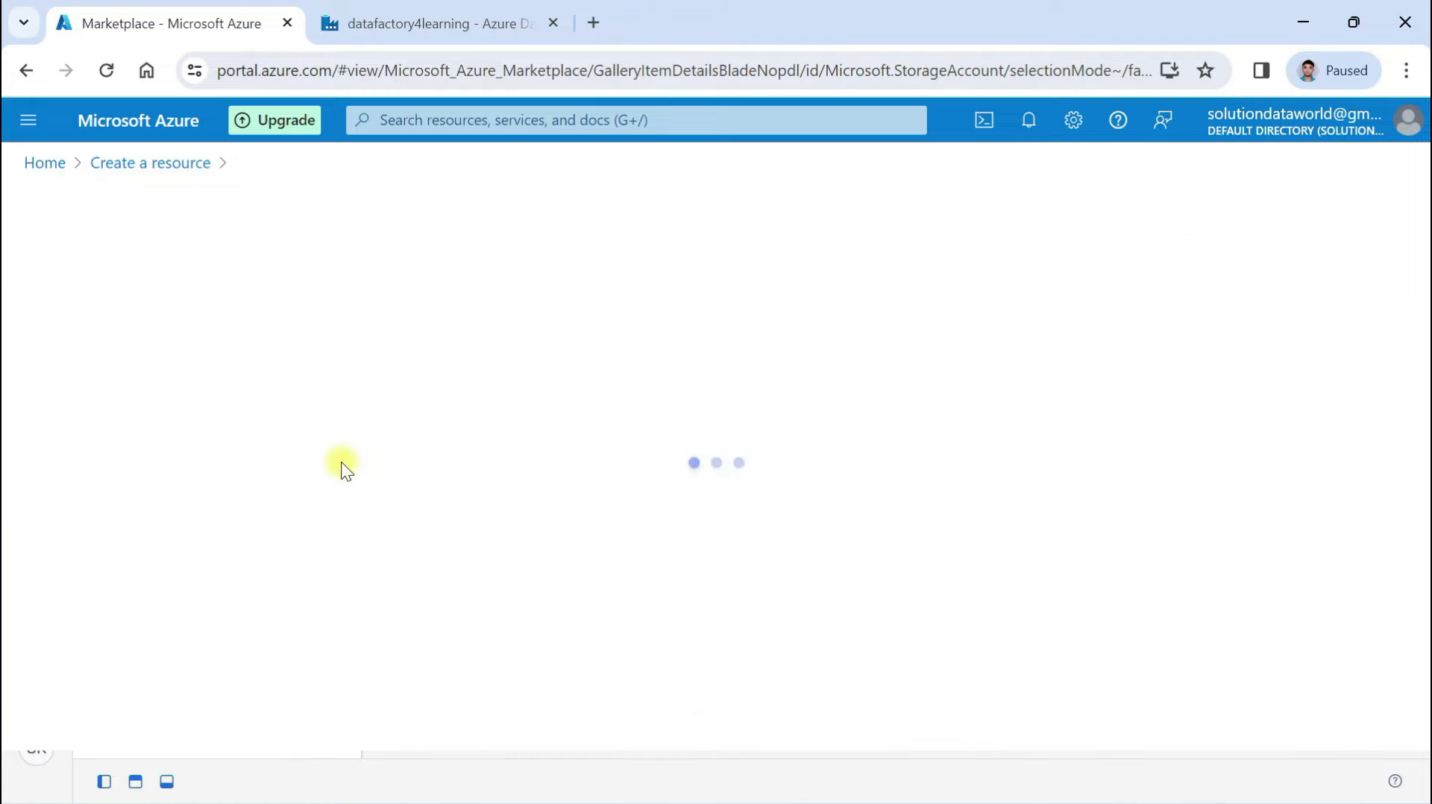
# Start creating a storage account and name it stg4snowflakedataloading
pyautogui.click(482, 427)
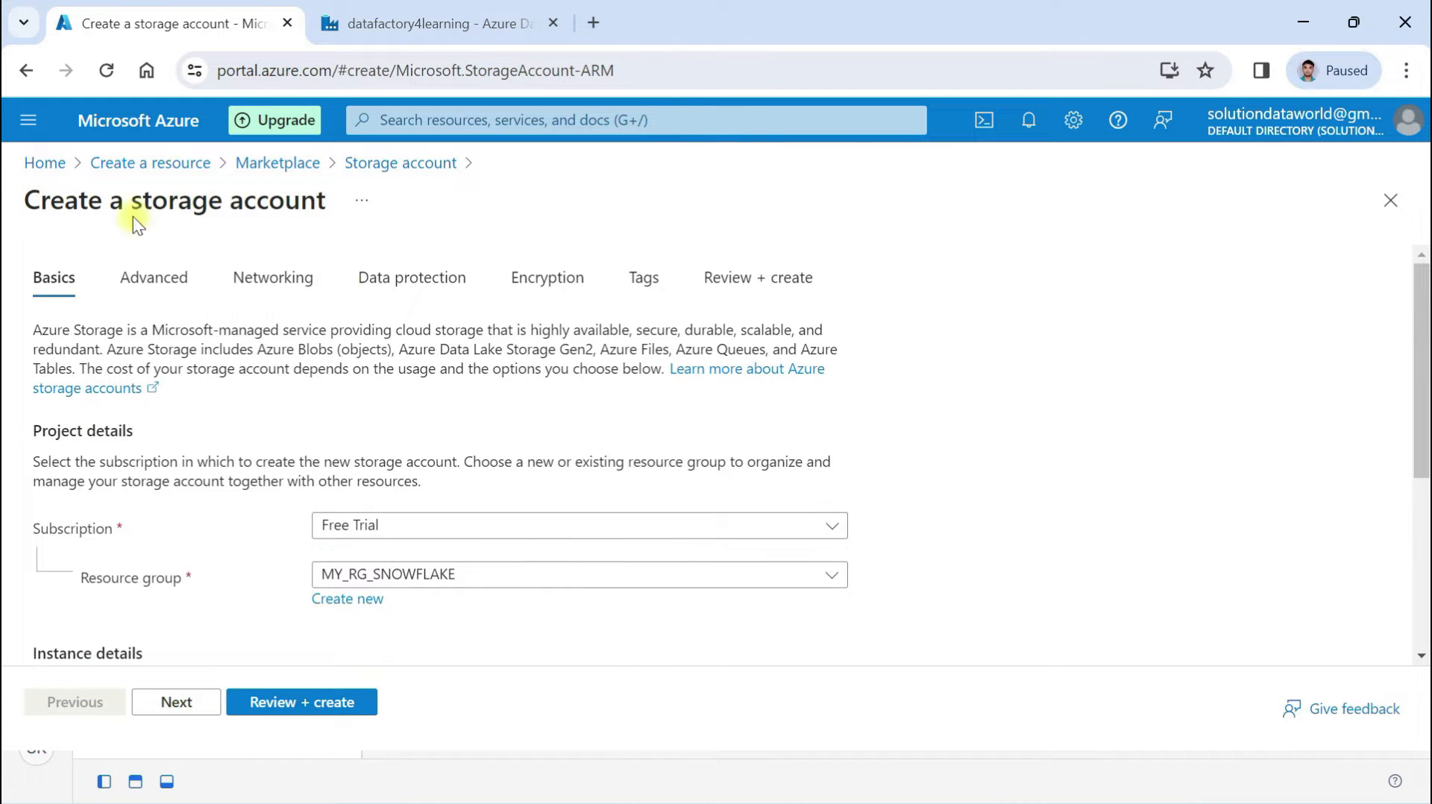
pyautogui.scroll(-2, 398, 500)
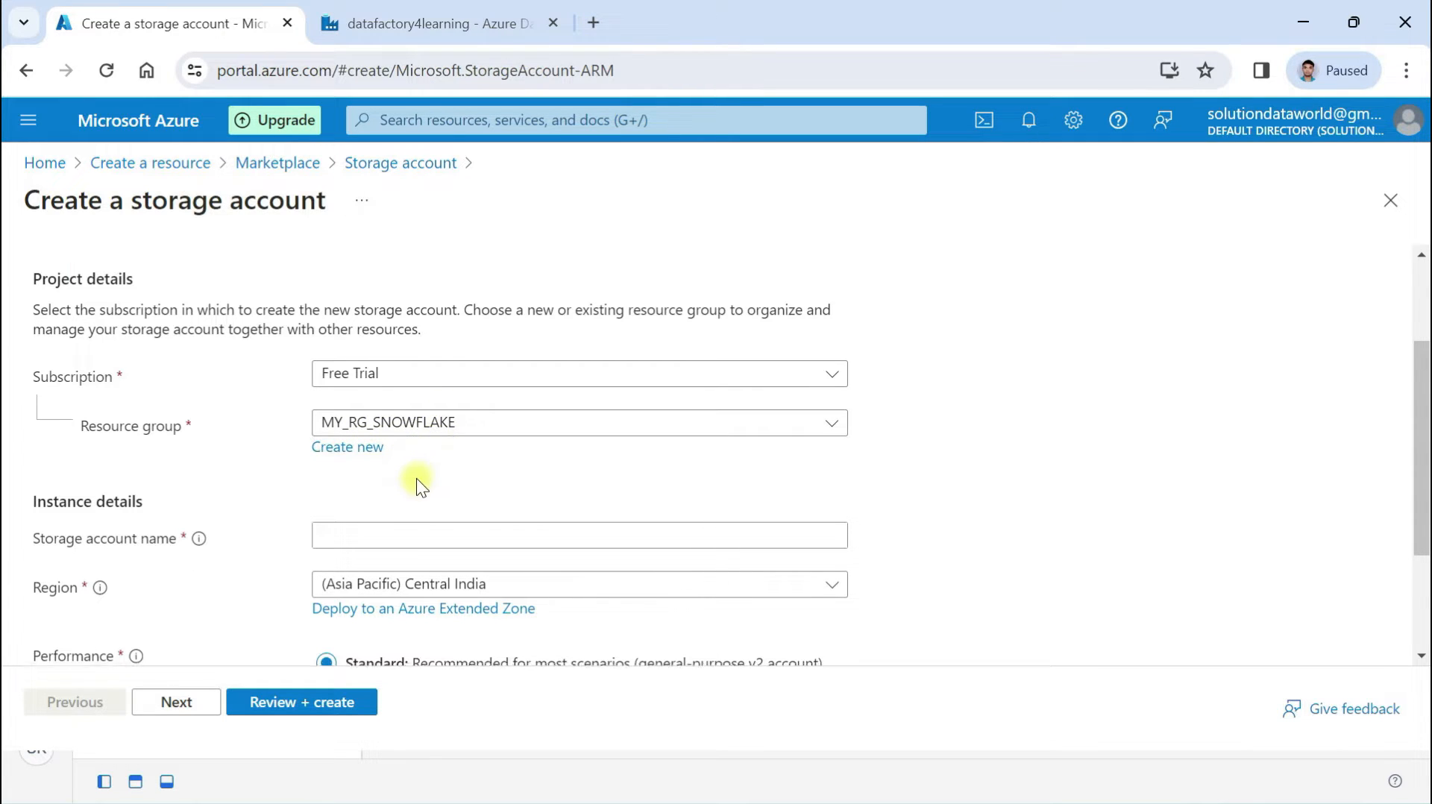
pyautogui.scroll(-1, 416, 477)
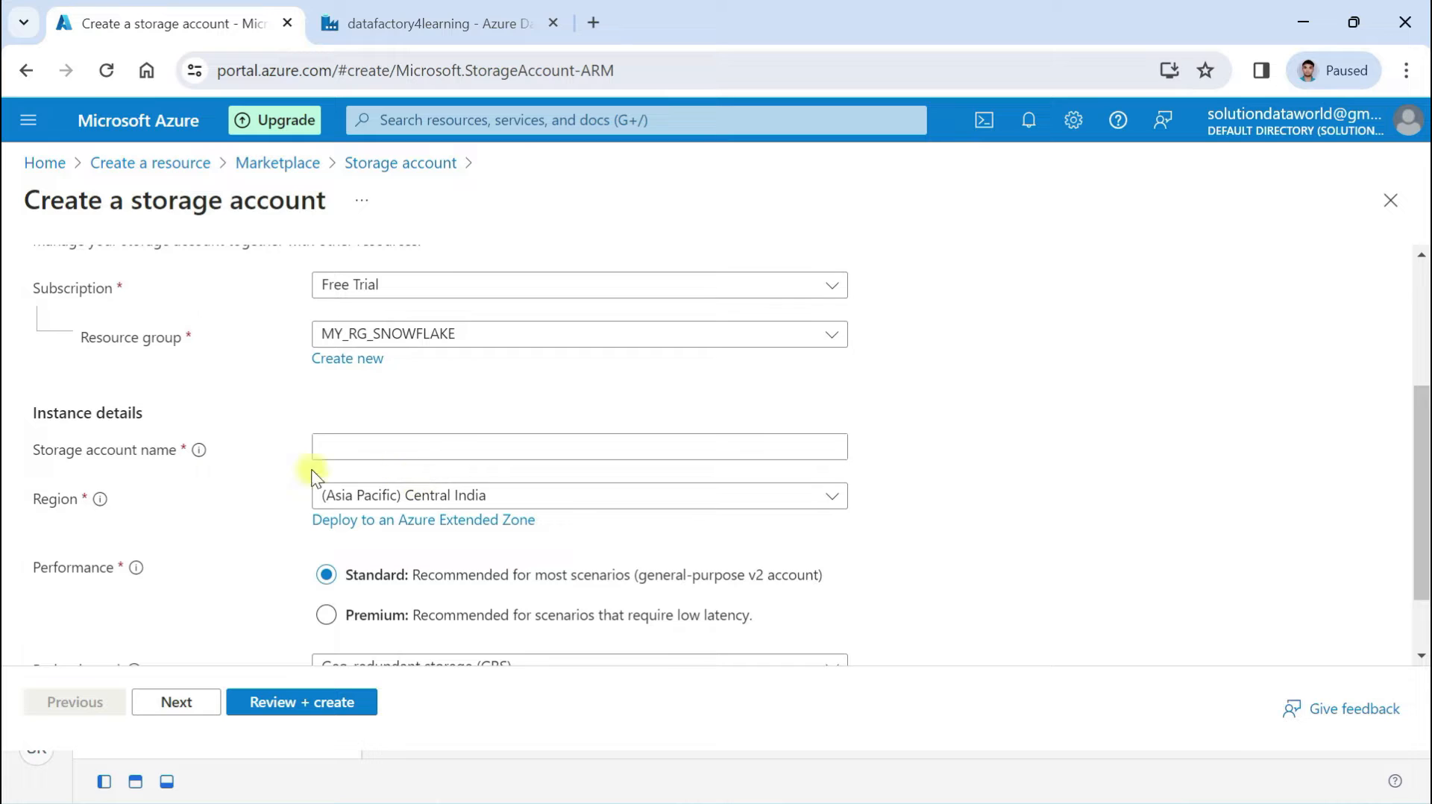
pyautogui.click(347, 447)
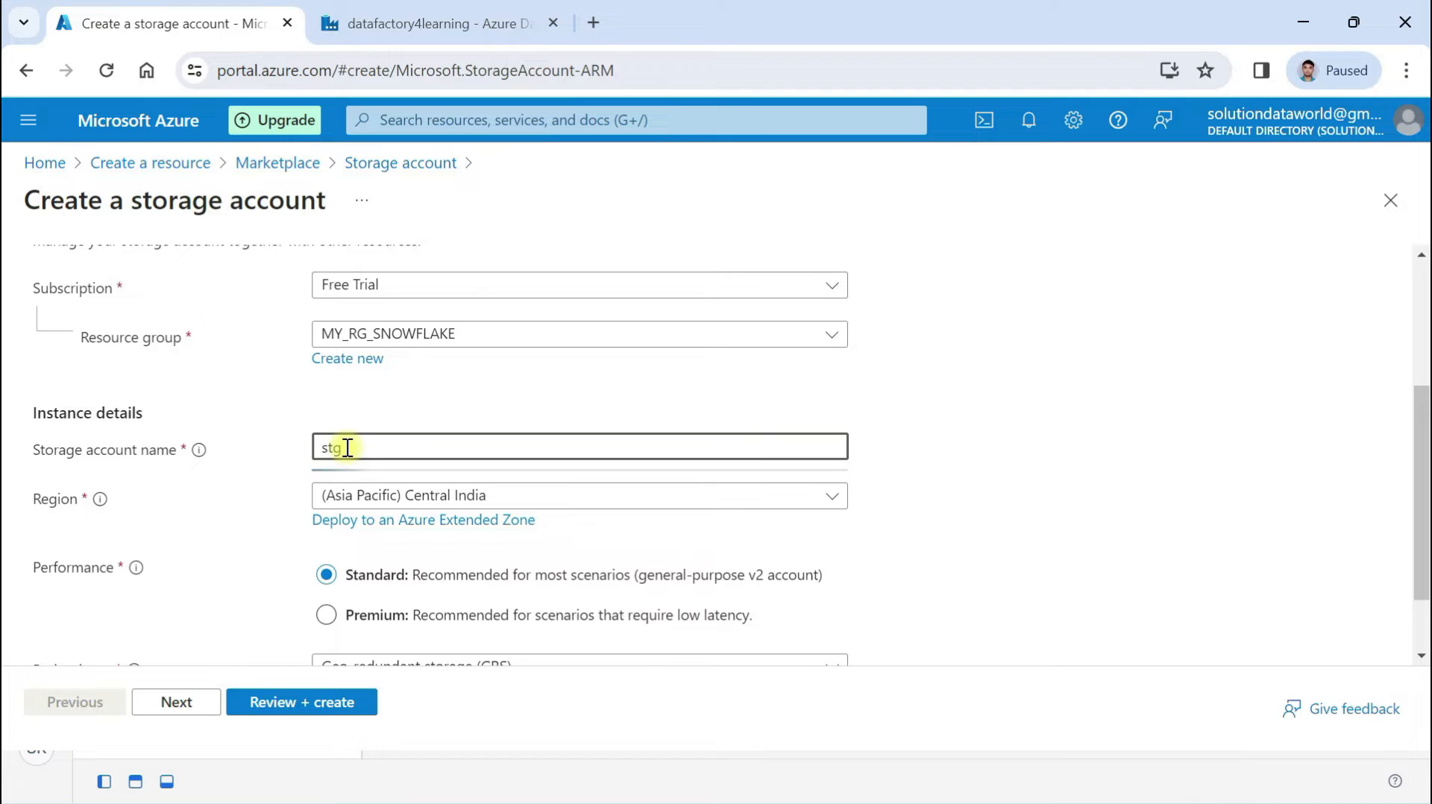
pyautogui.write('4snowflakedataloading')
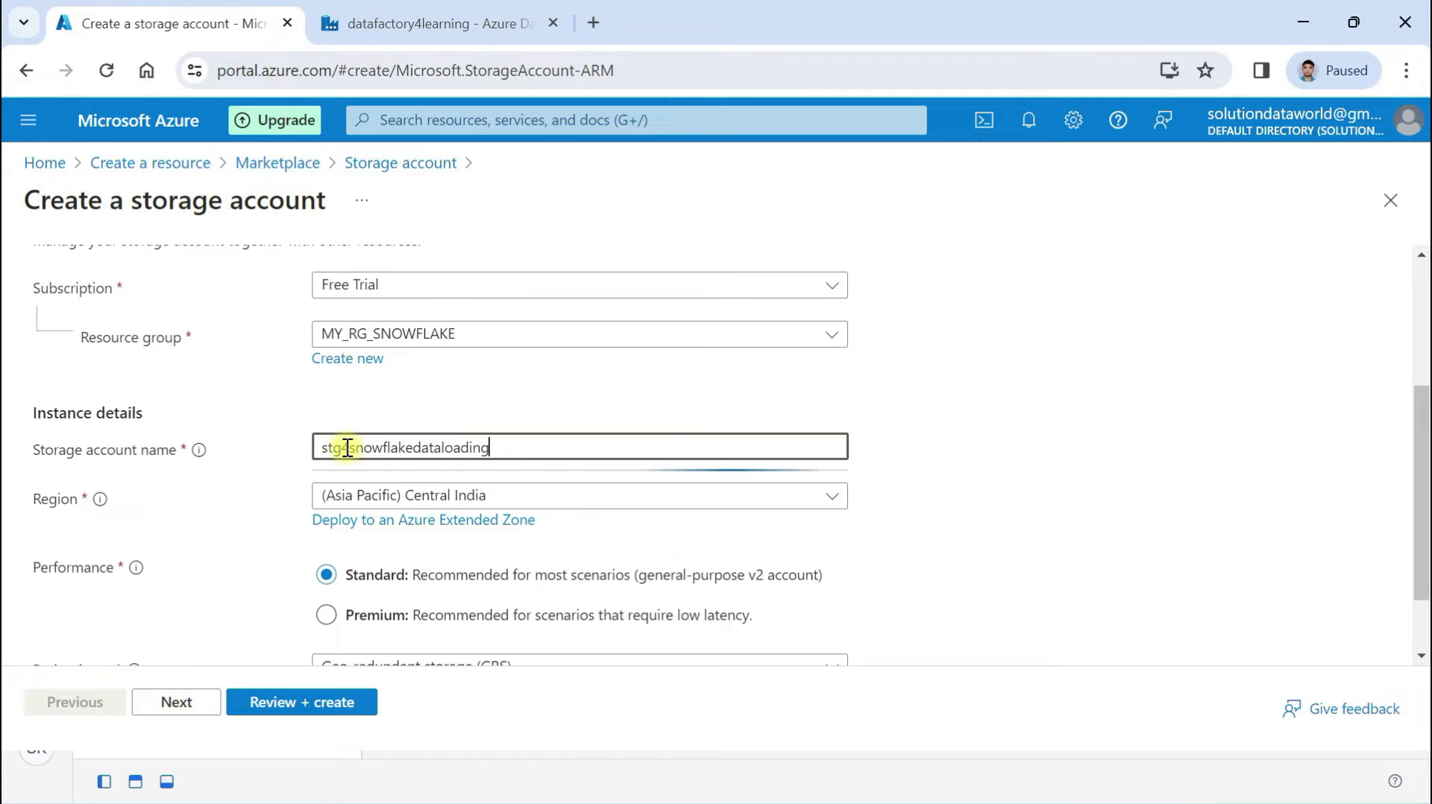
# Set redundancy to Locally-redundant storage (LRS) and continue to Advanced settings
pyautogui.scroll(-1, 443, 391)
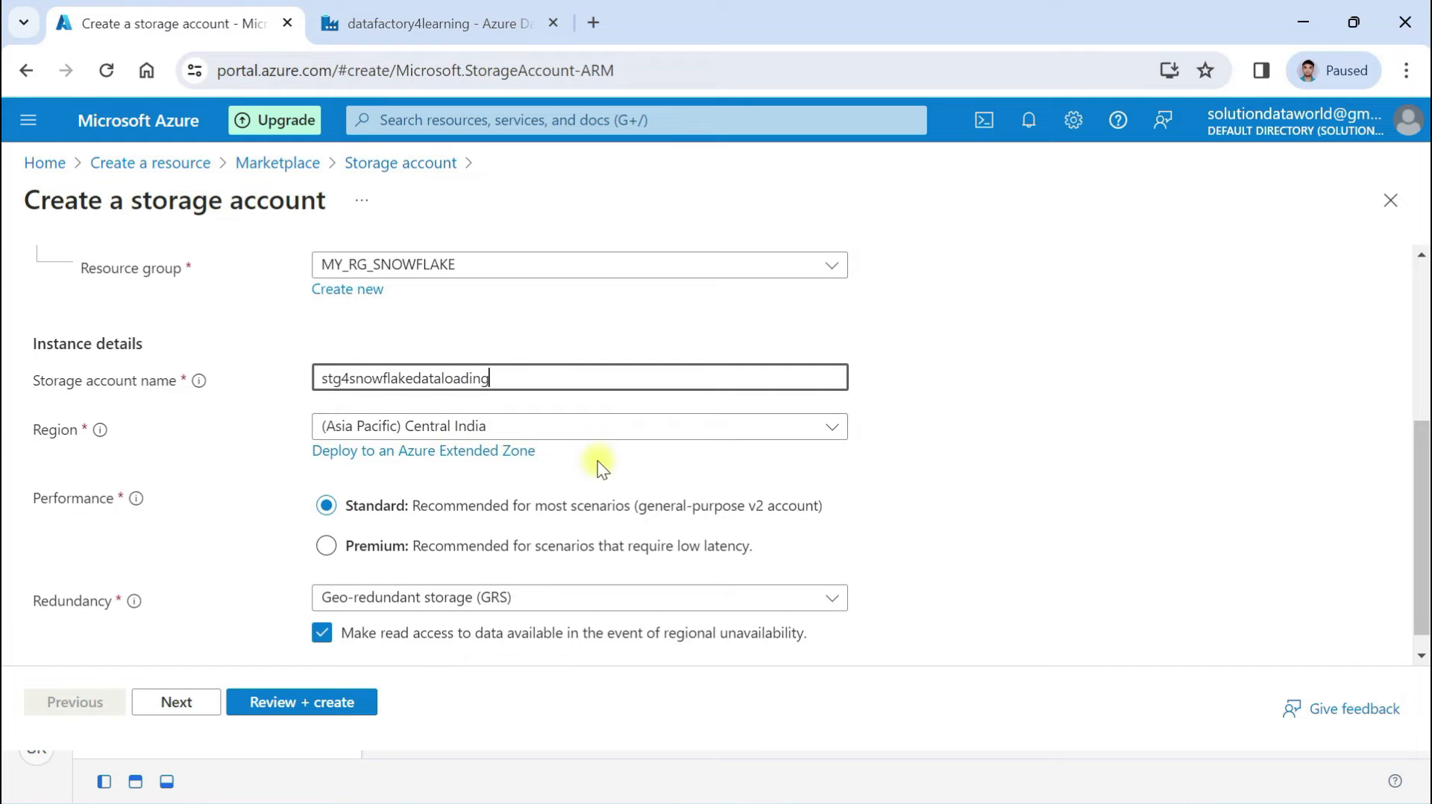
pyautogui.scroll(-1, 597, 460)
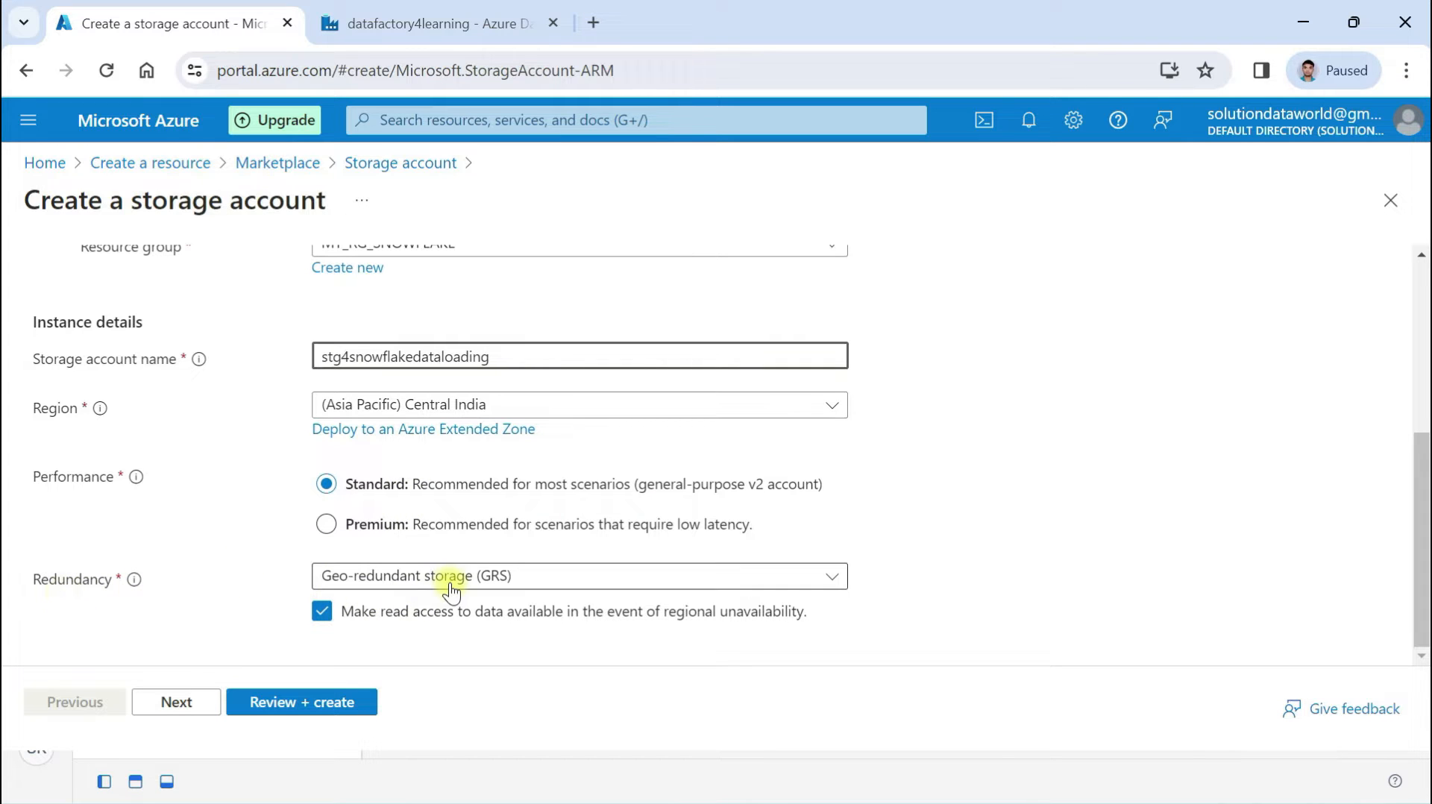
pyautogui.click(486, 576)
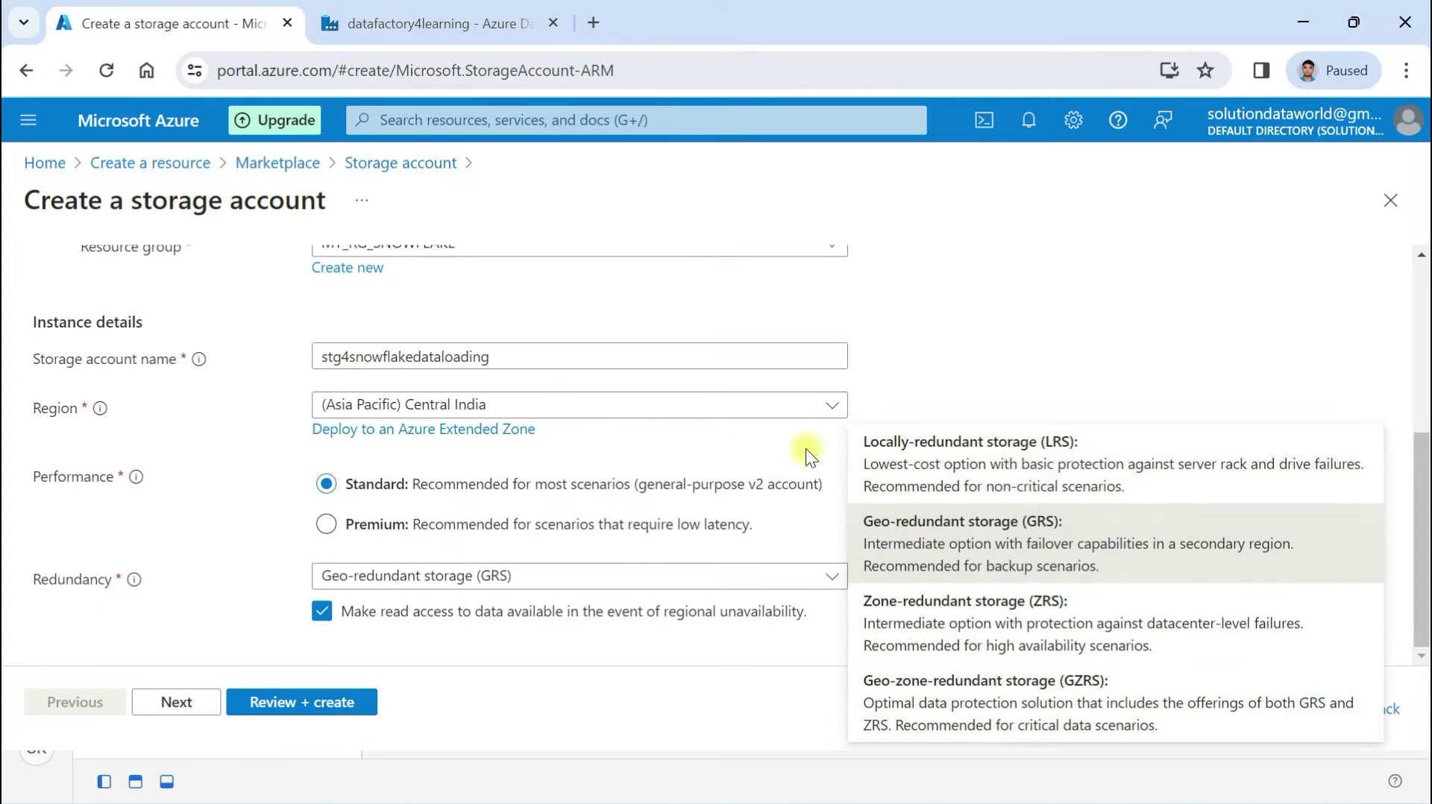
pyautogui.click(990, 450)
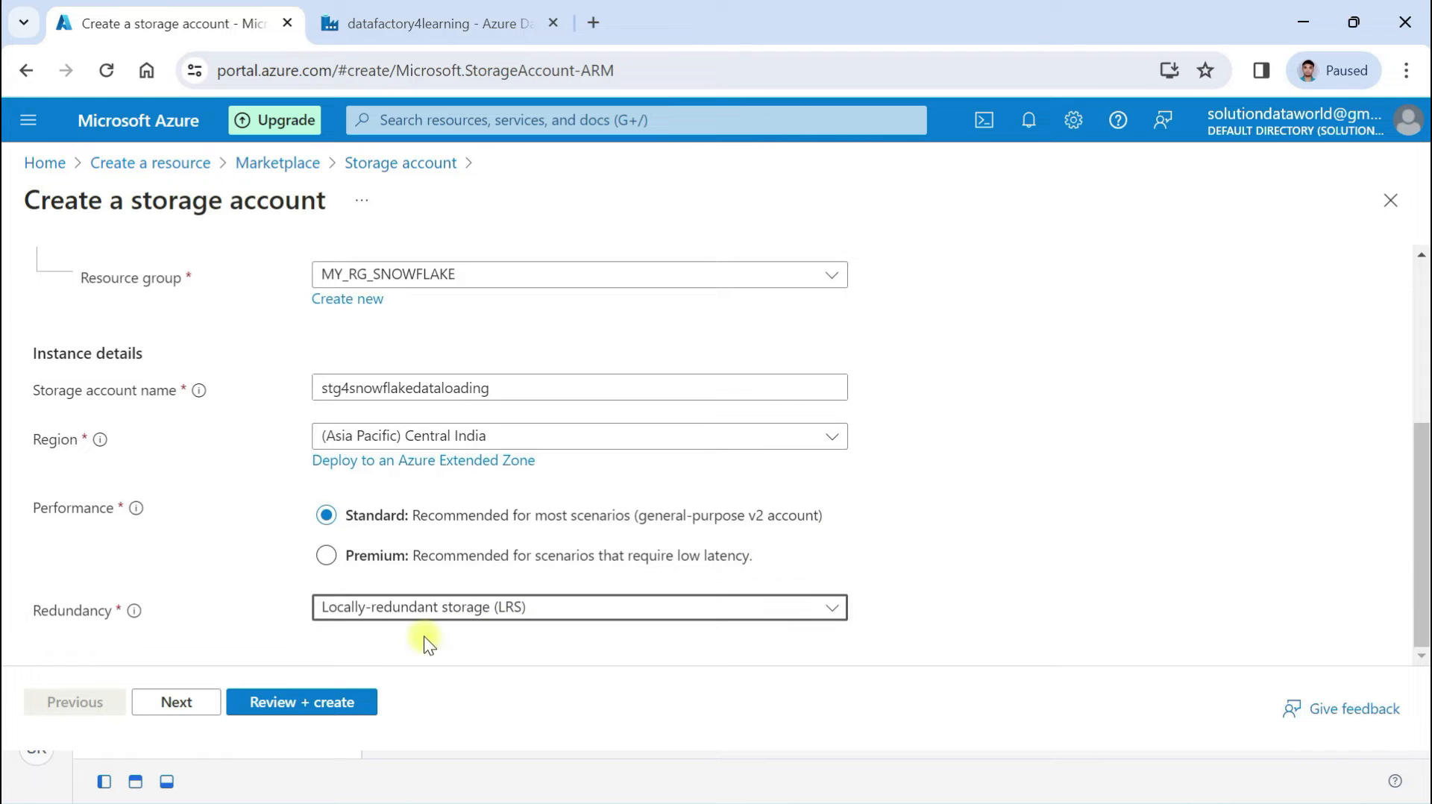
pyautogui.click(178, 704)
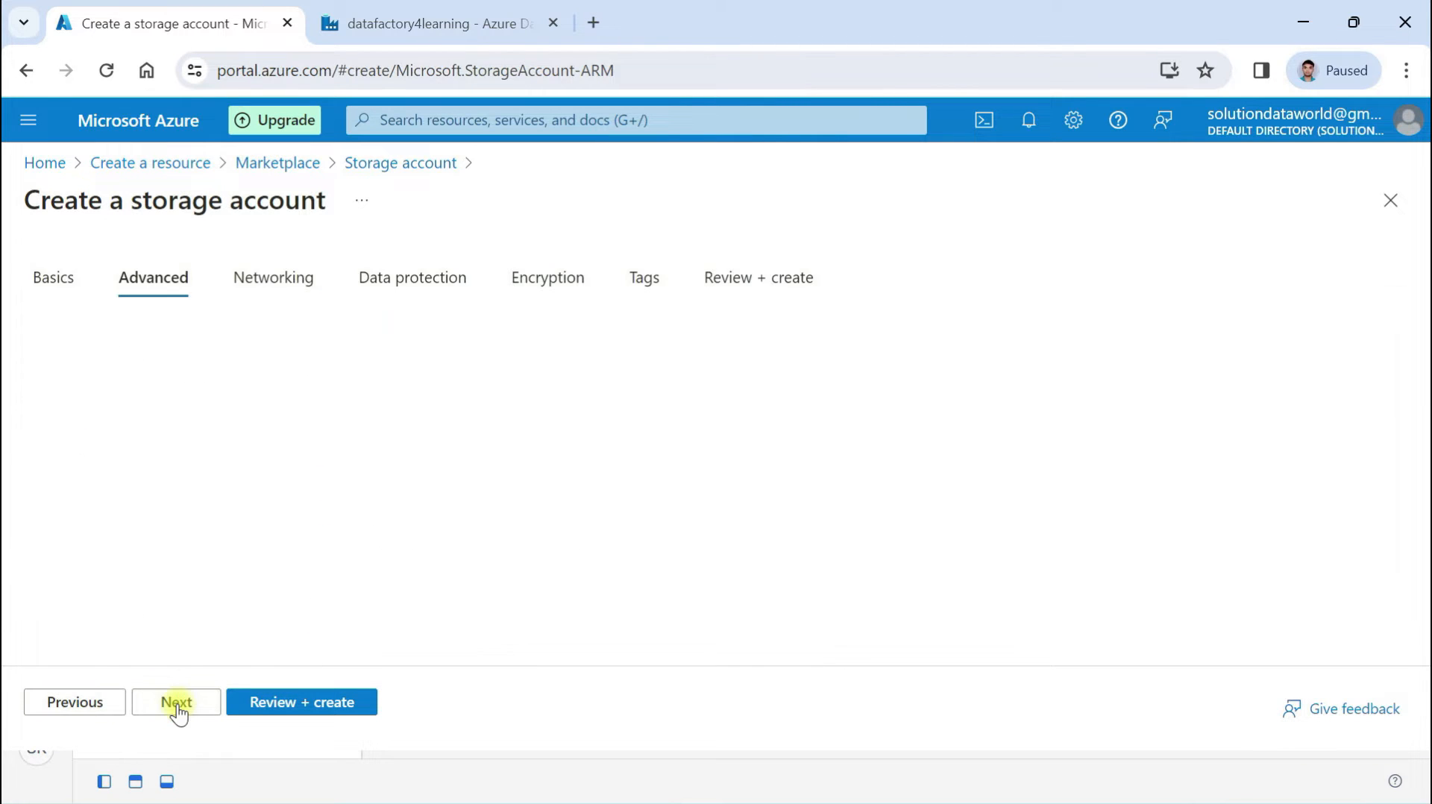
# Keep the default Advanced and Networking settings
pyautogui.scroll(-3, 316, 489)
pyautogui.scroll(-1, 316, 489)
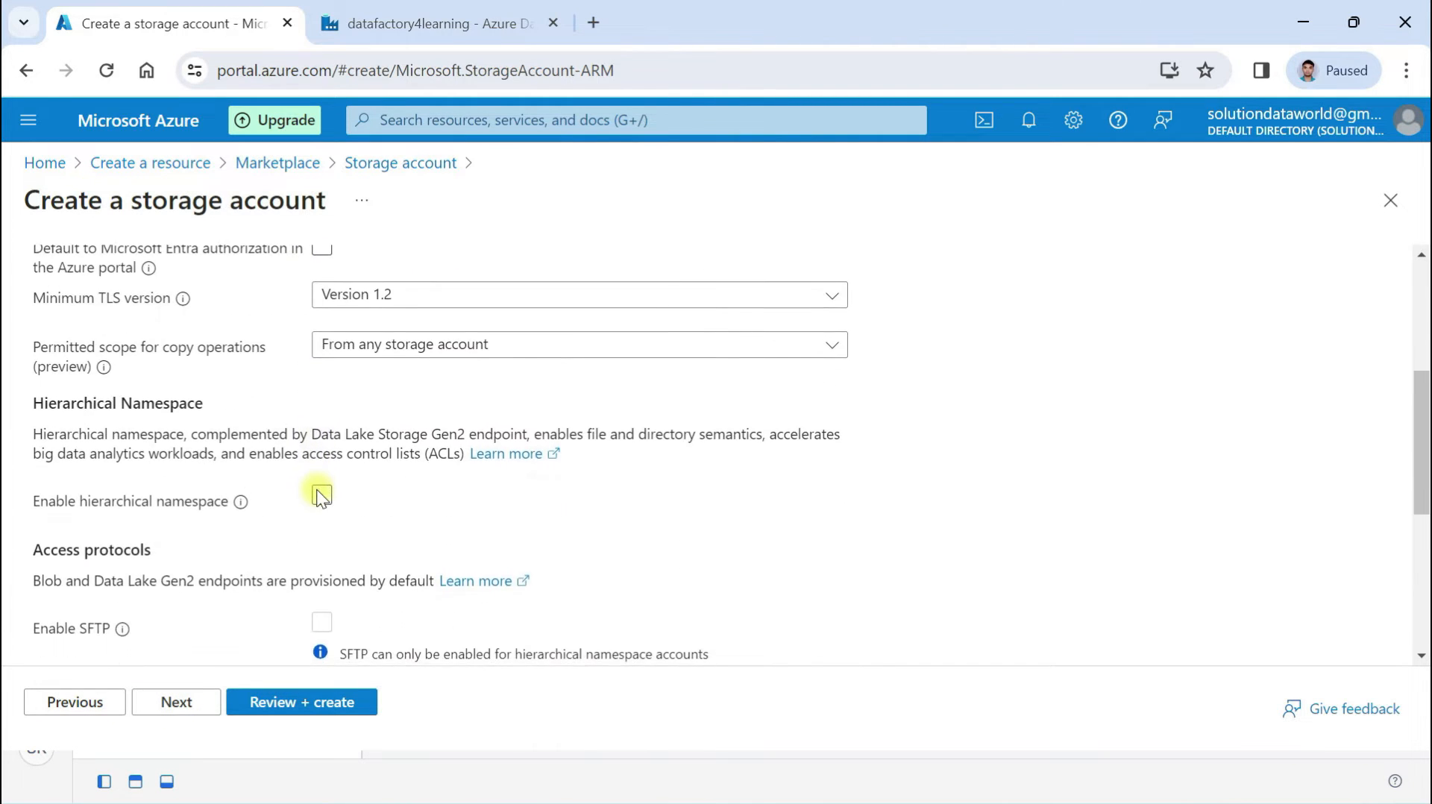
pyautogui.click(193, 703)
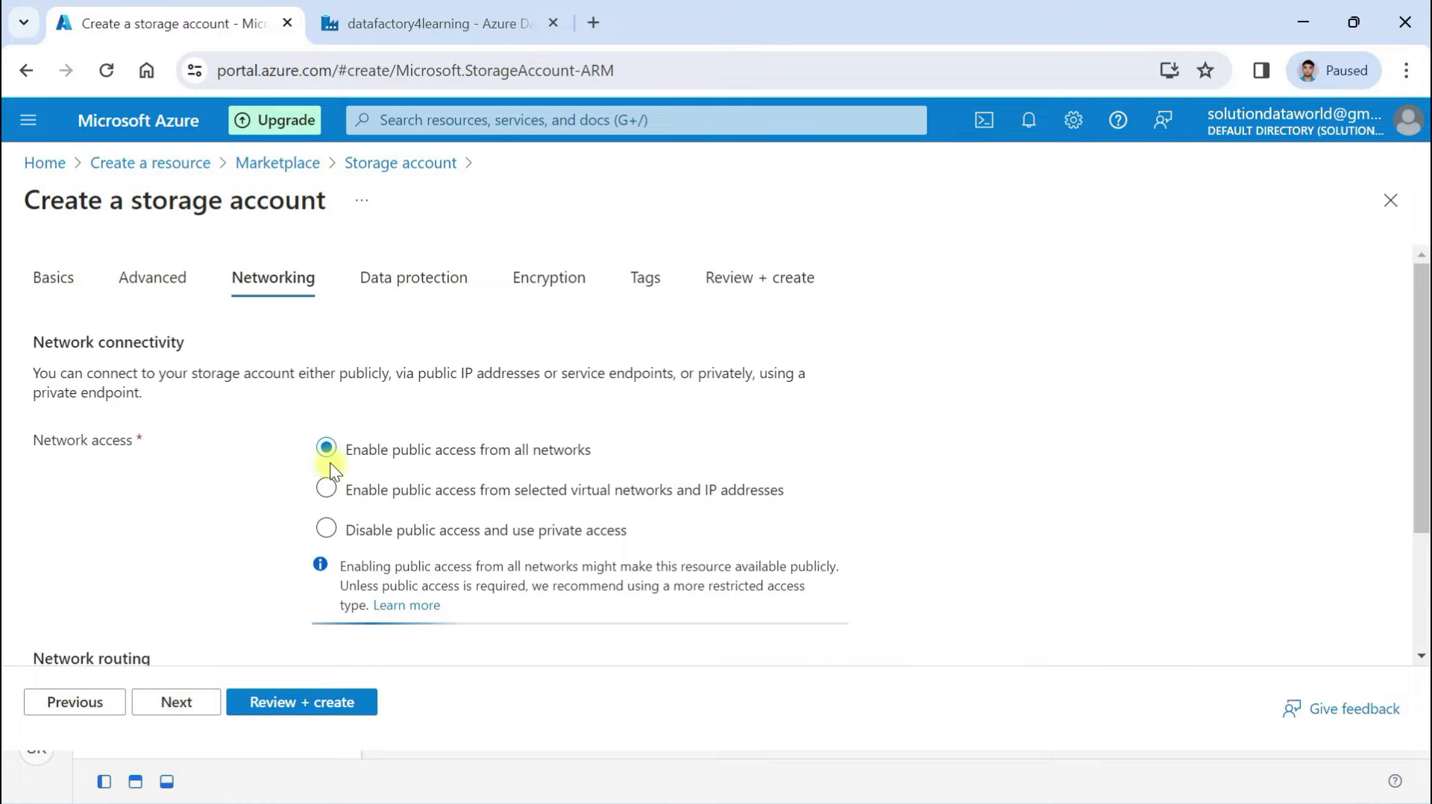
pyautogui.scroll(-2, 329, 468)
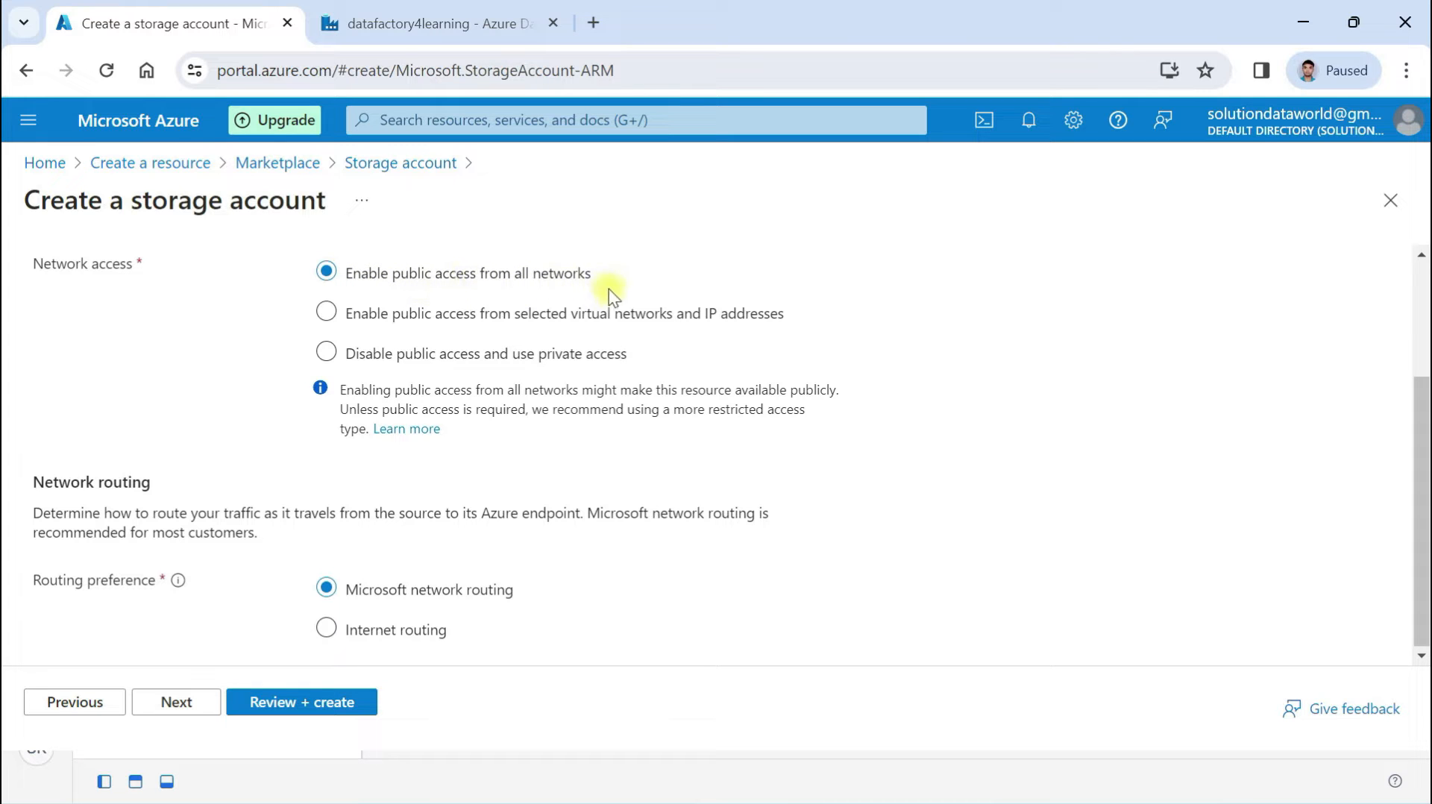
pyautogui.click(177, 705)
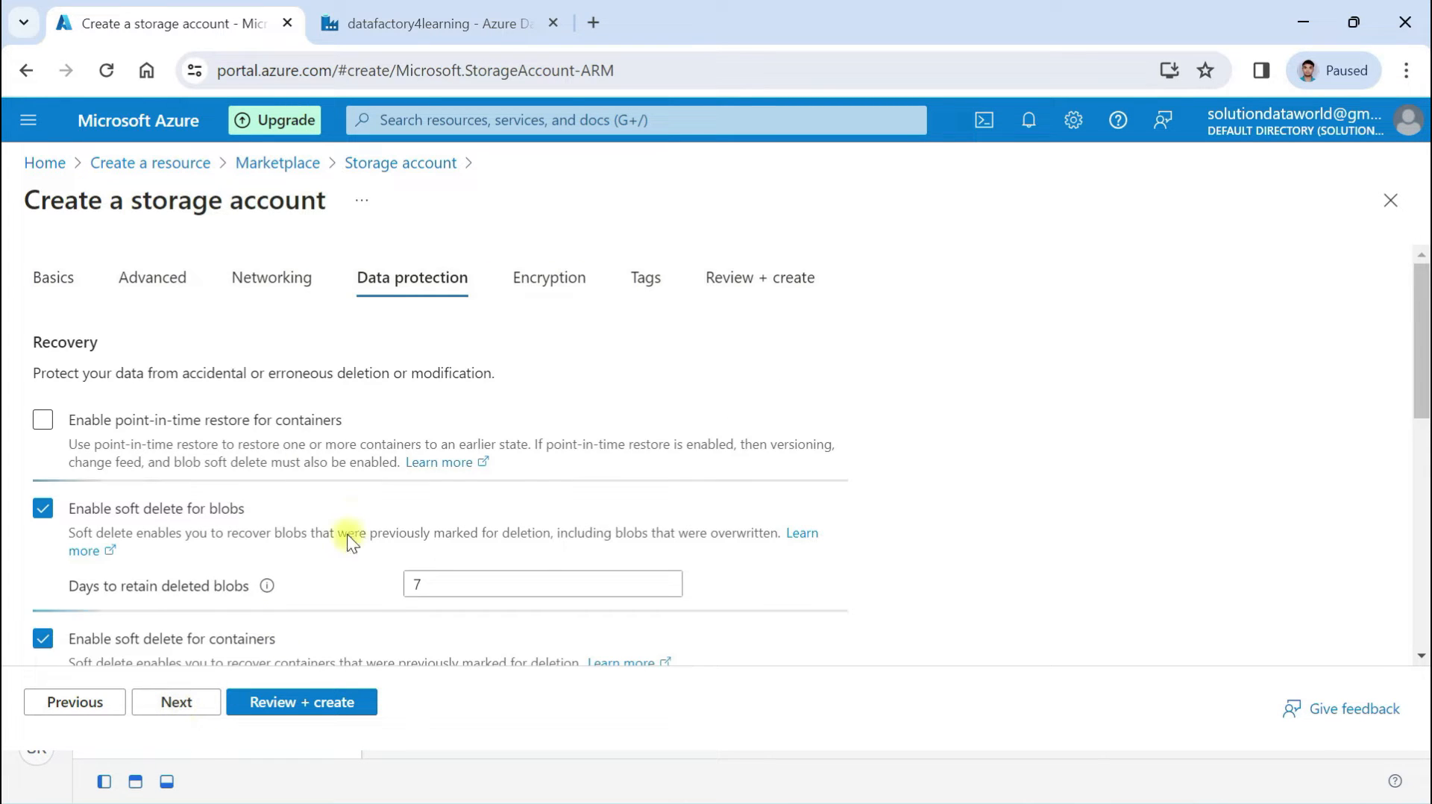
# Keep the default Data protection and Encryption settings and review the validated summary
pyautogui.scroll(-5, 352, 512)
pyautogui.scroll(3, 352, 511)
pyautogui.scroll(-3, 352, 512)
pyautogui.scroll(-1, 352, 512)
pyautogui.click(191, 705)
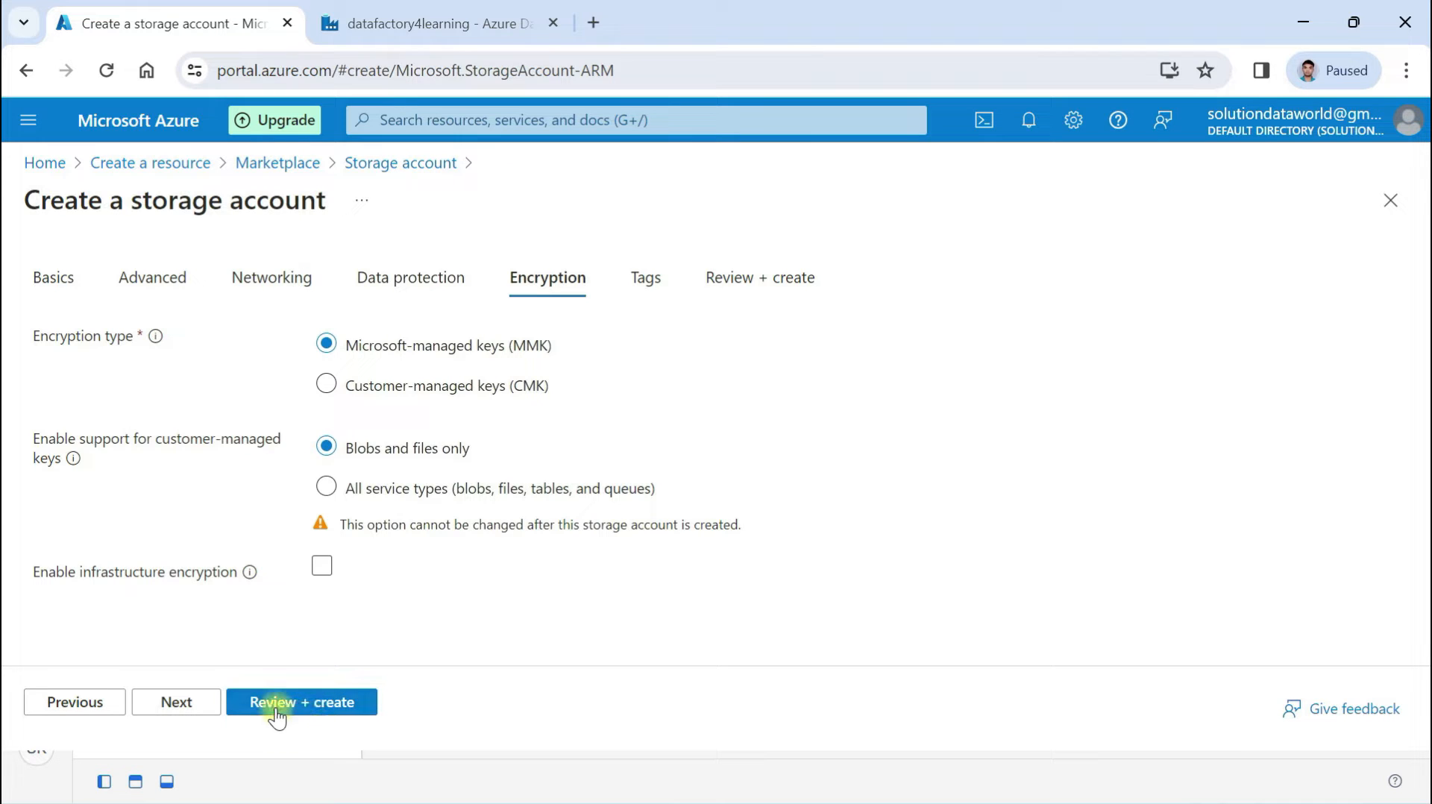
pyautogui.click(326, 703)
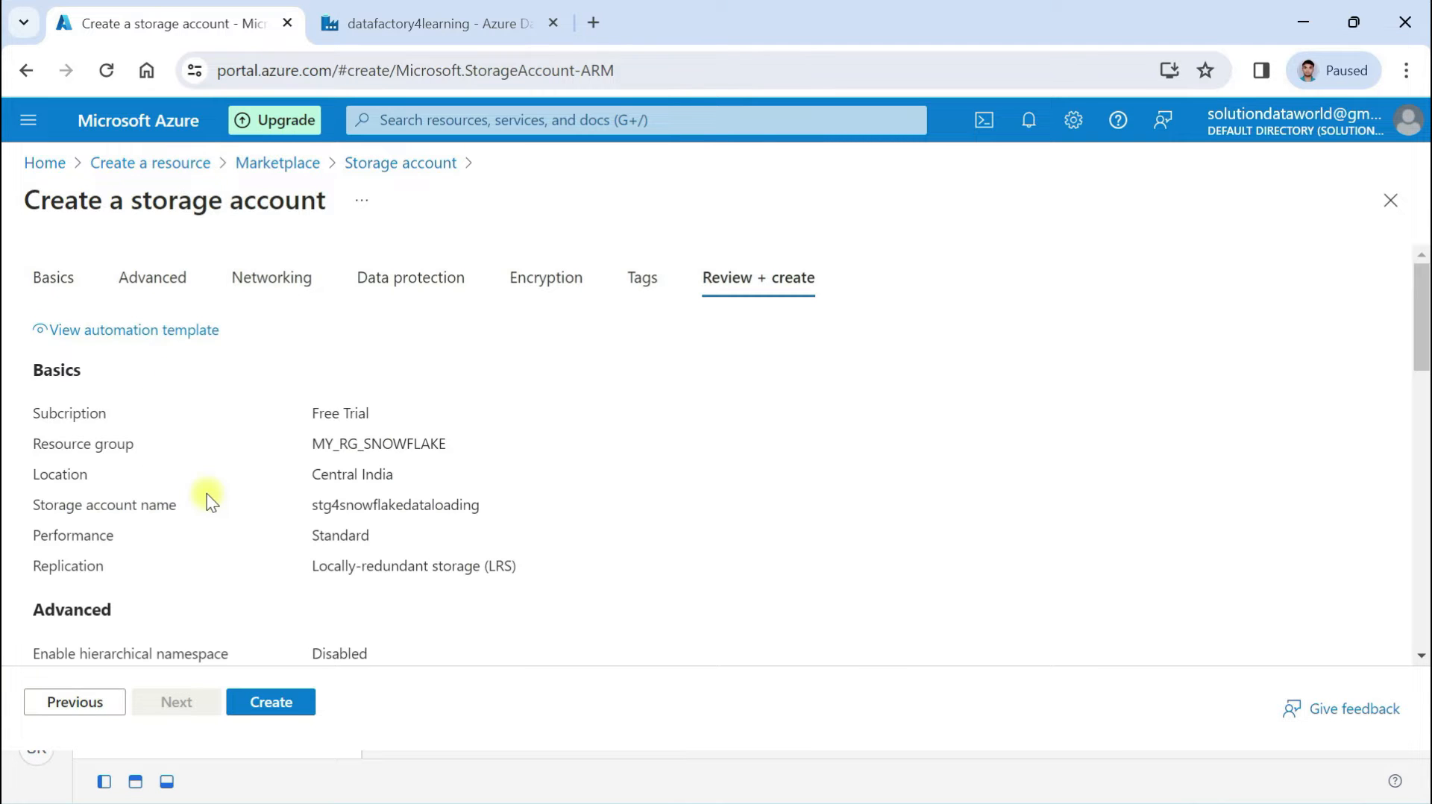
pyautogui.scroll(-8, 207, 494)
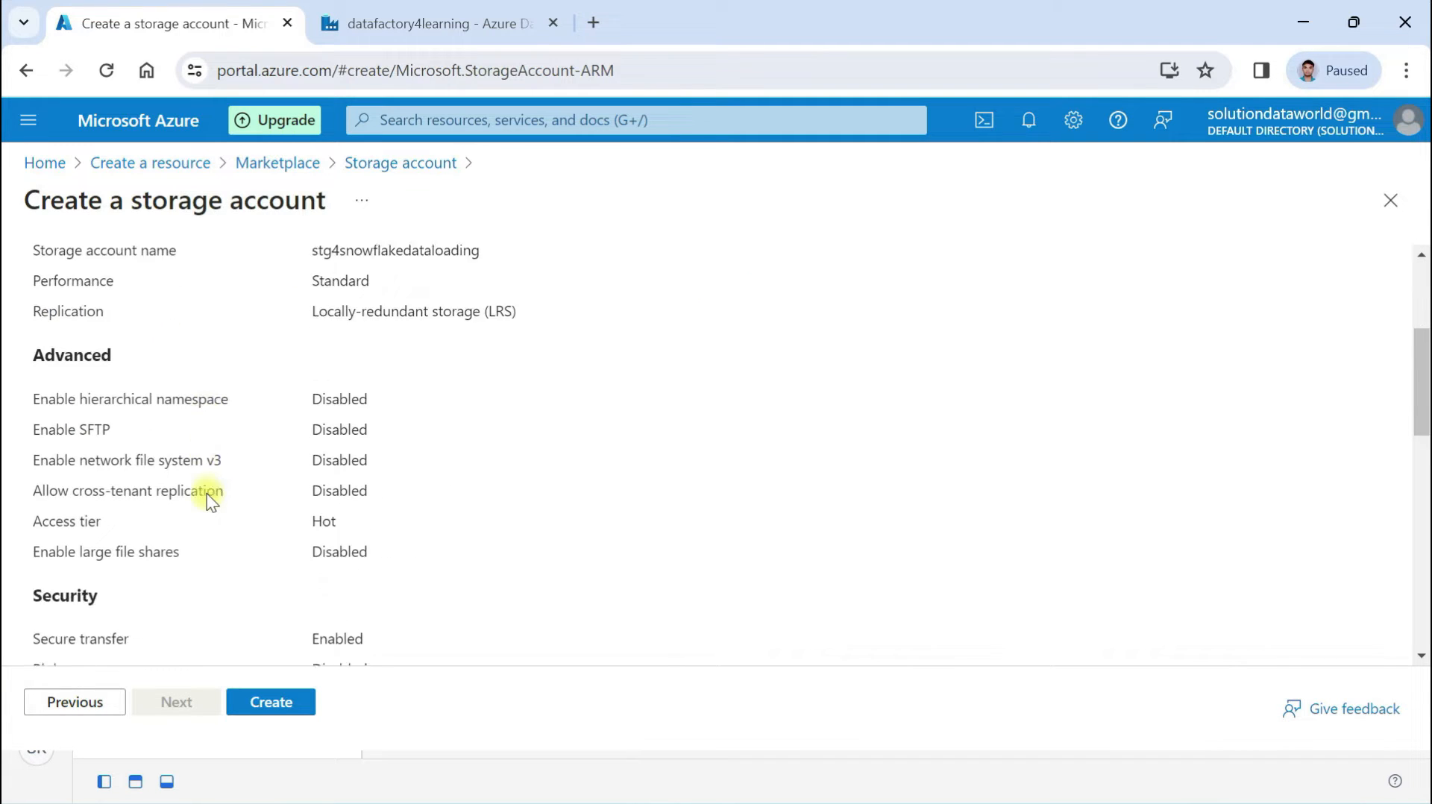
pyautogui.click(270, 702)
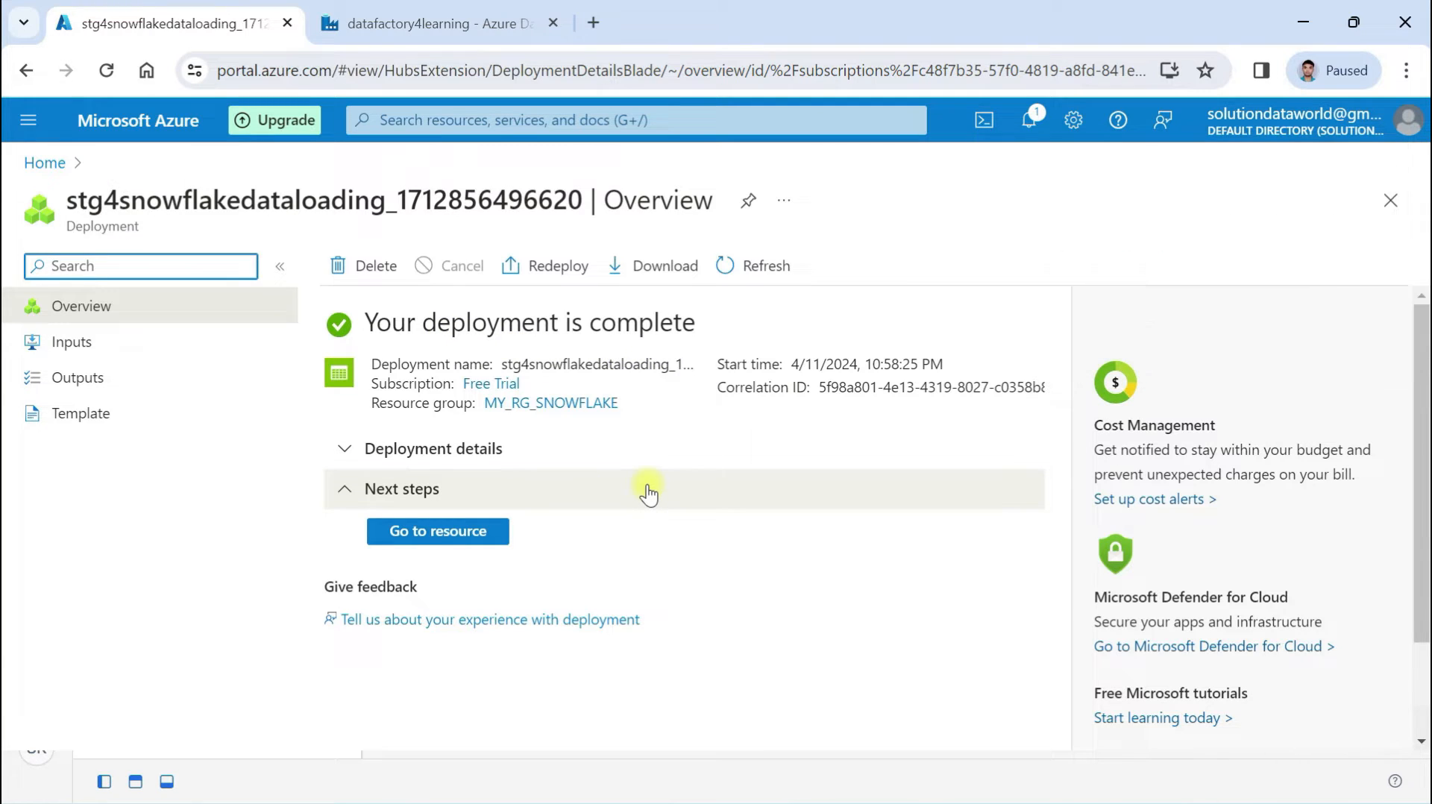
pyautogui.click(424, 533)
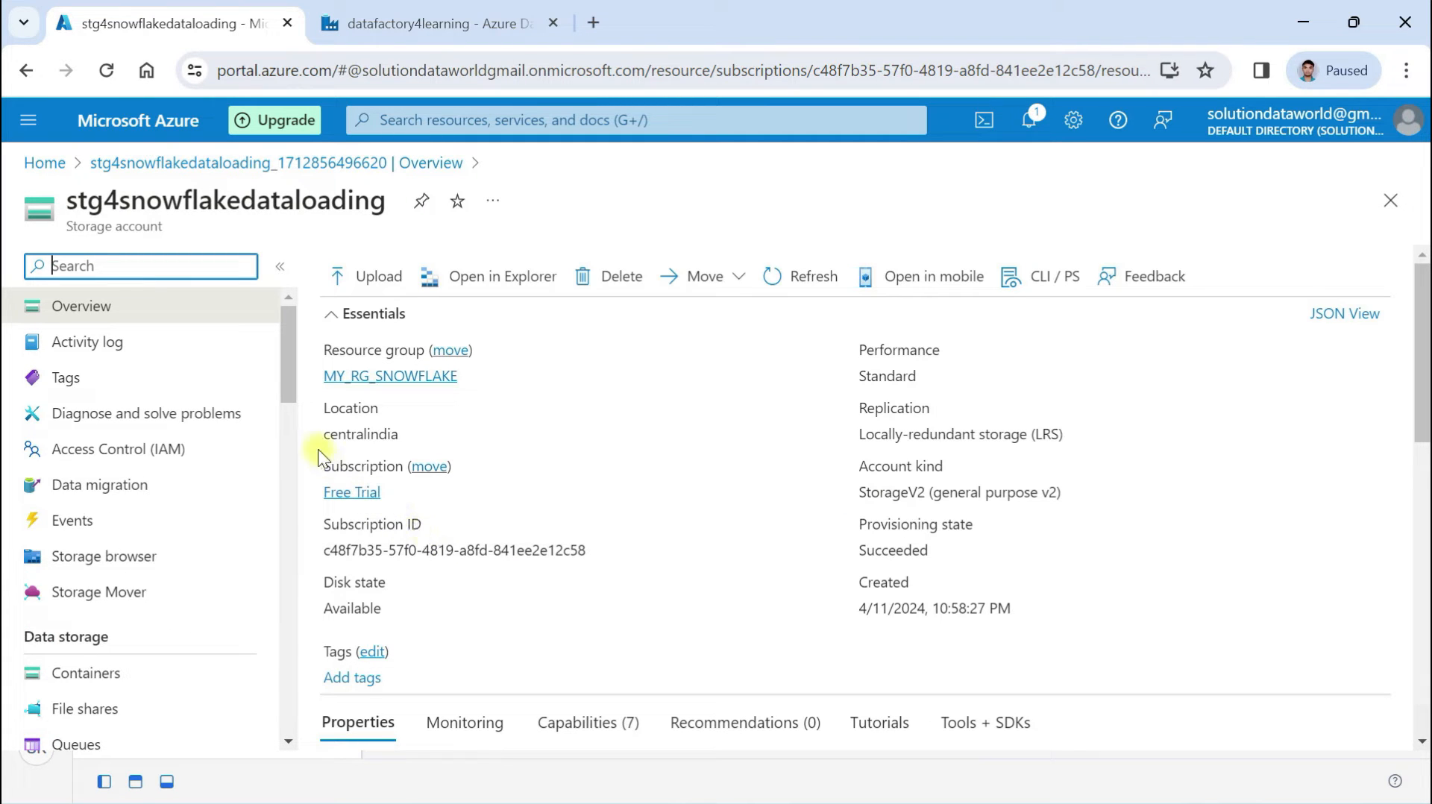
pyautogui.scroll(-9, 604, 438)
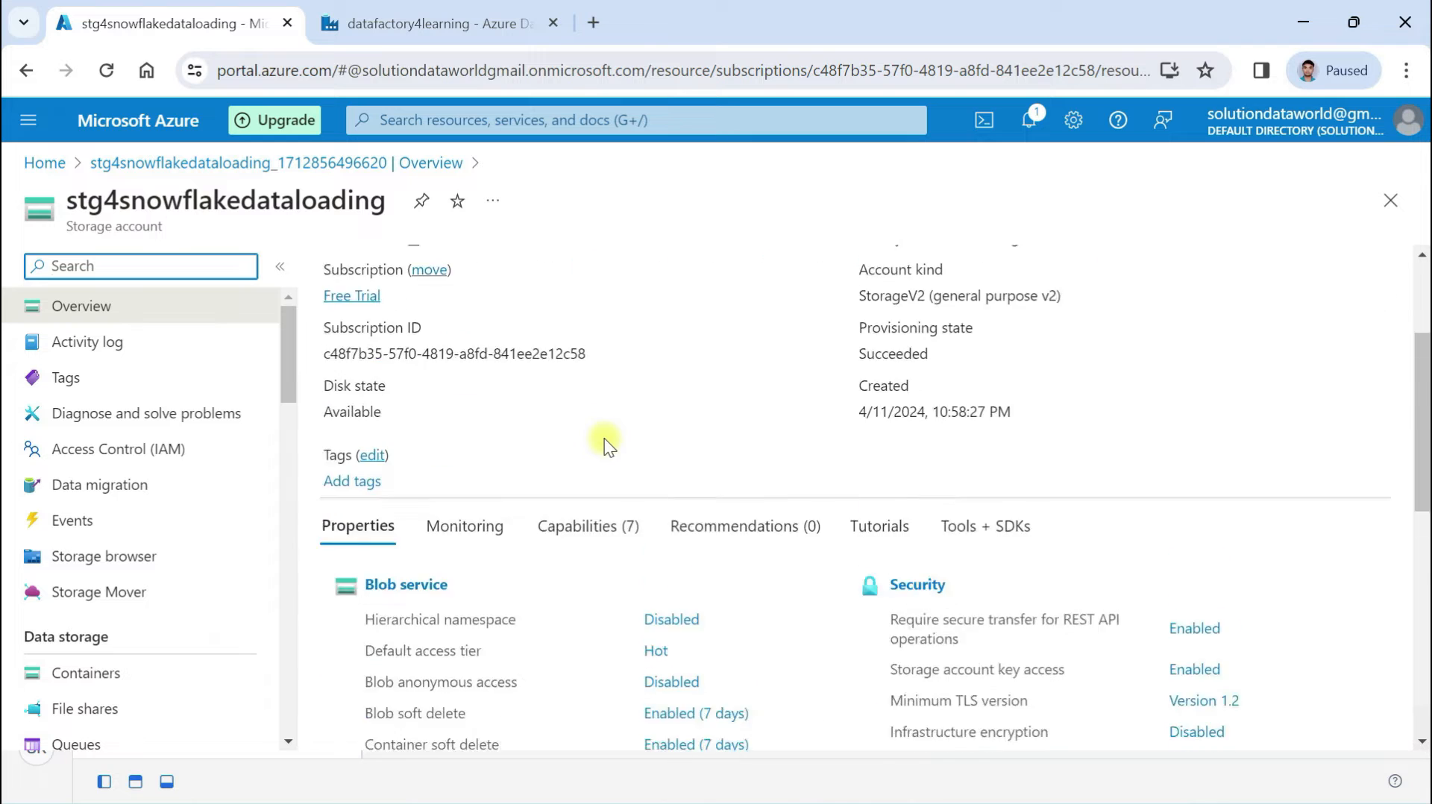
pyautogui.scroll(-4, 55, 505)
pyautogui.scroll(4, 52, 511)
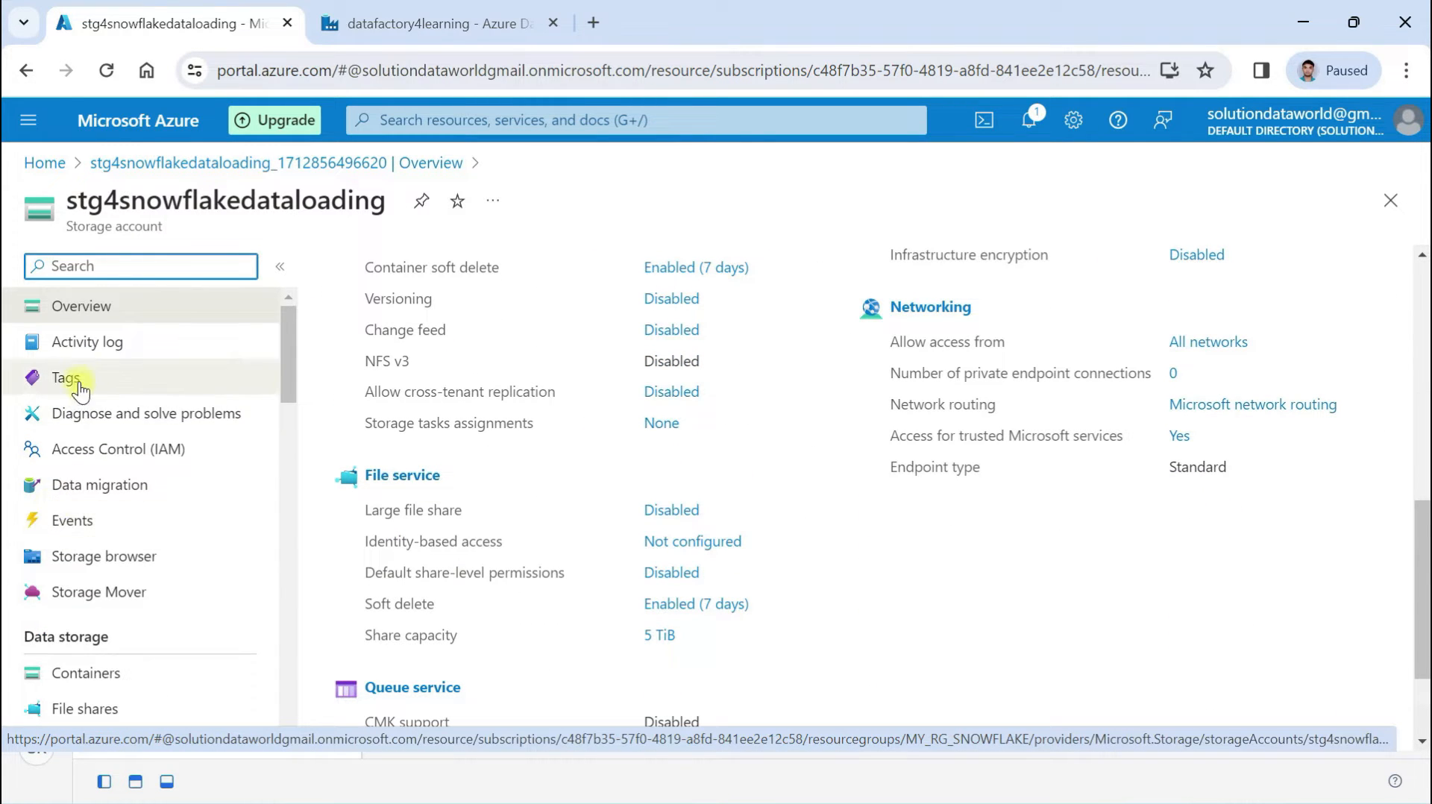
pyautogui.scroll(-2, 85, 566)
pyautogui.scroll(-2, 104, 567)
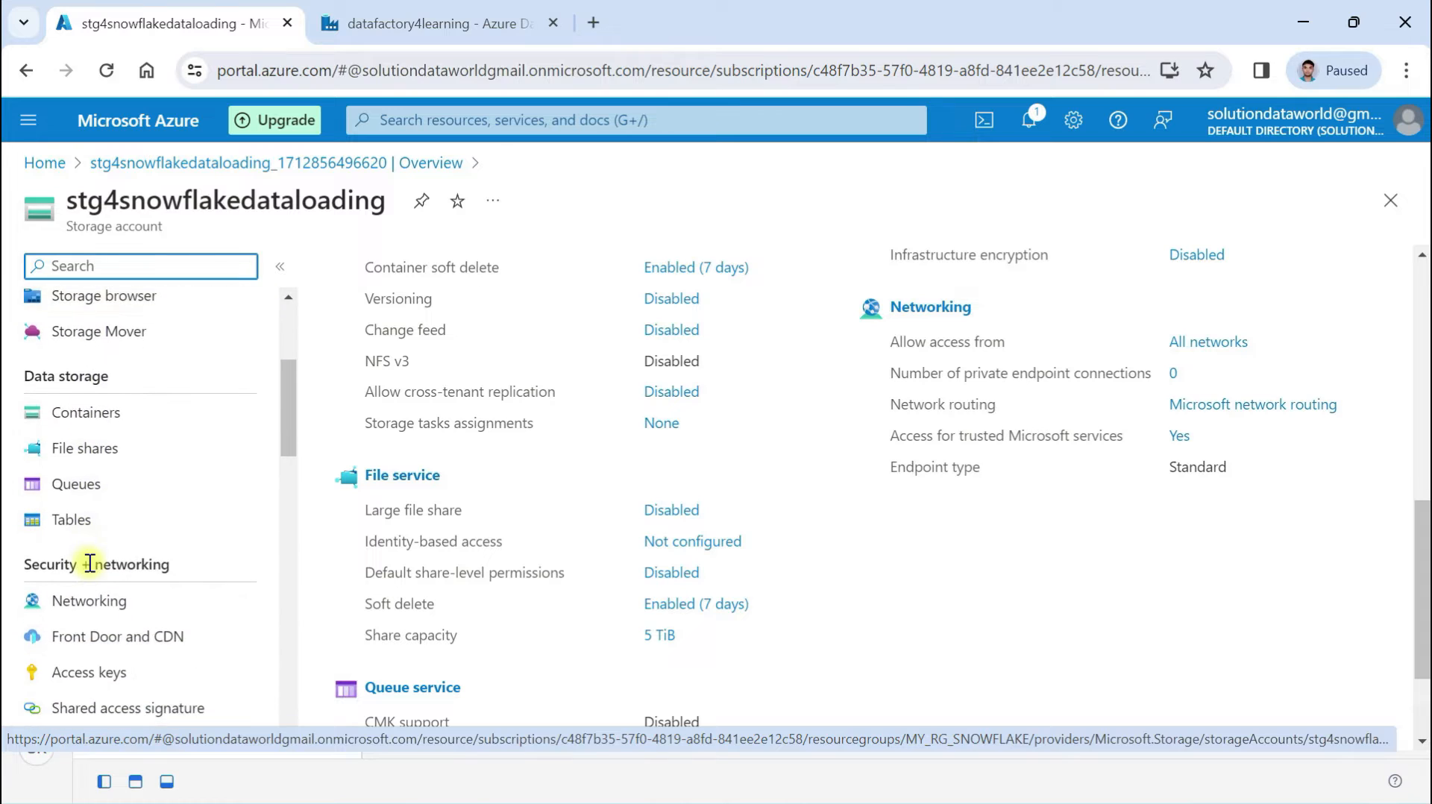
pyautogui.scroll(2, 99, 355)
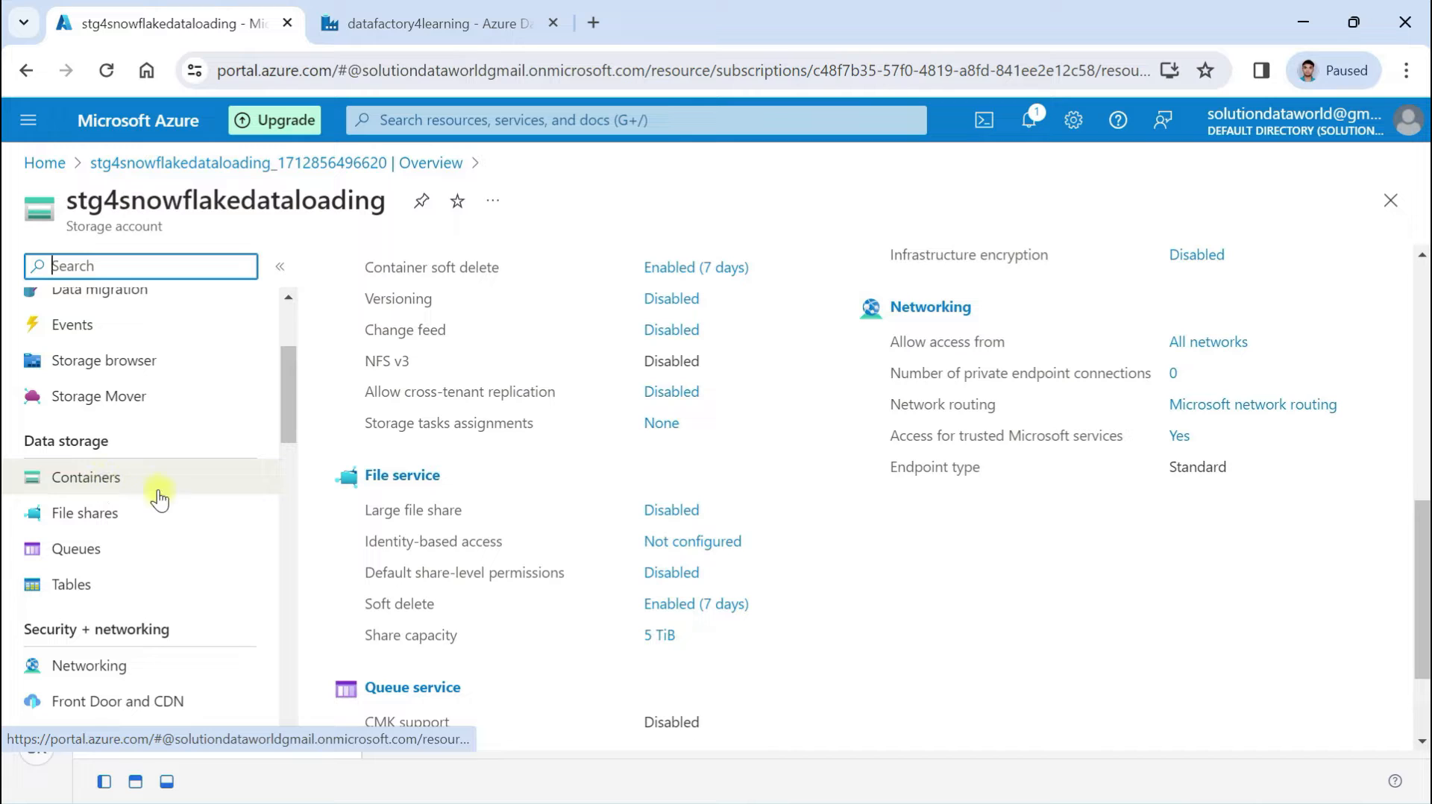
# Create a private container named orderdataset and open its empty blob list
pyautogui.click(122, 485)
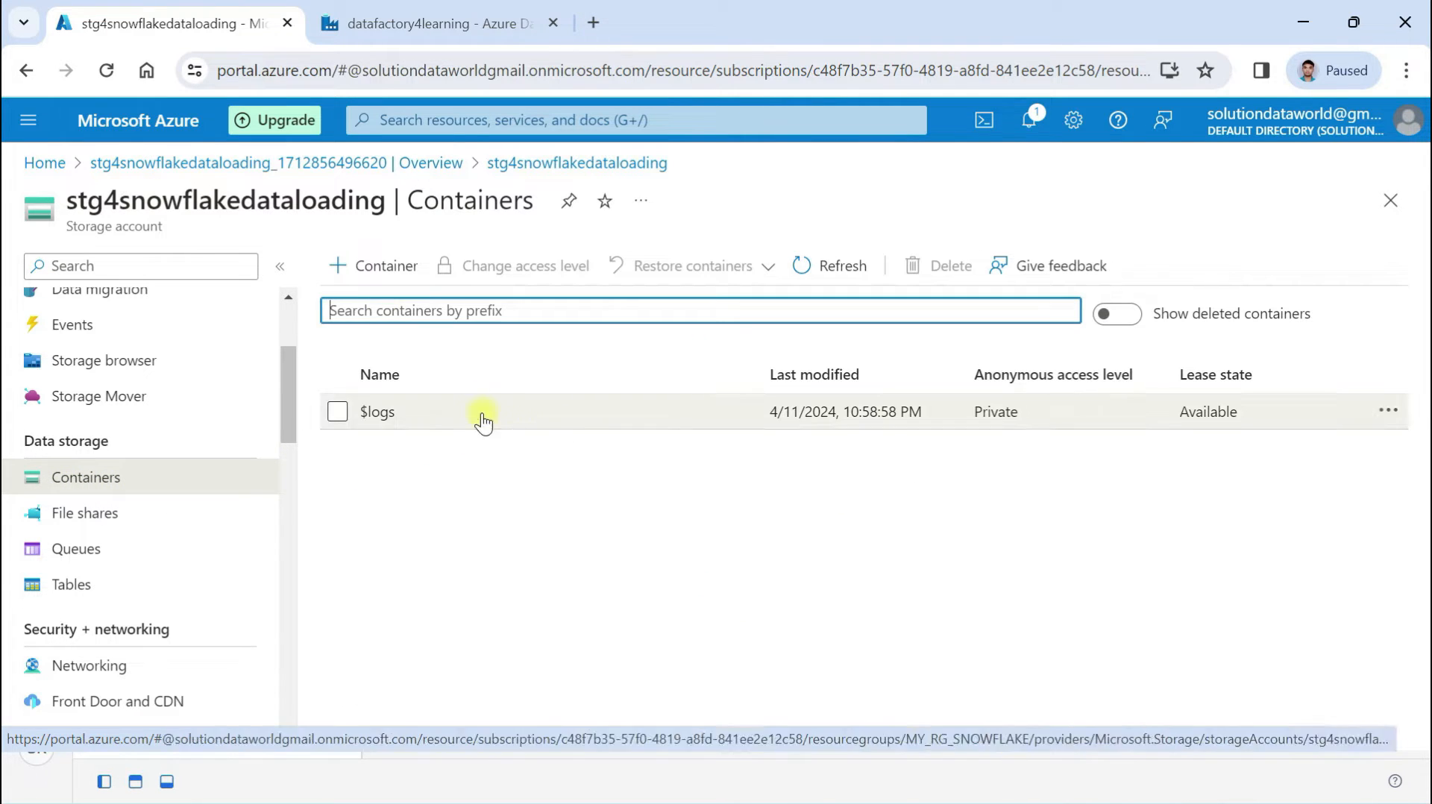
pyautogui.click(363, 270)
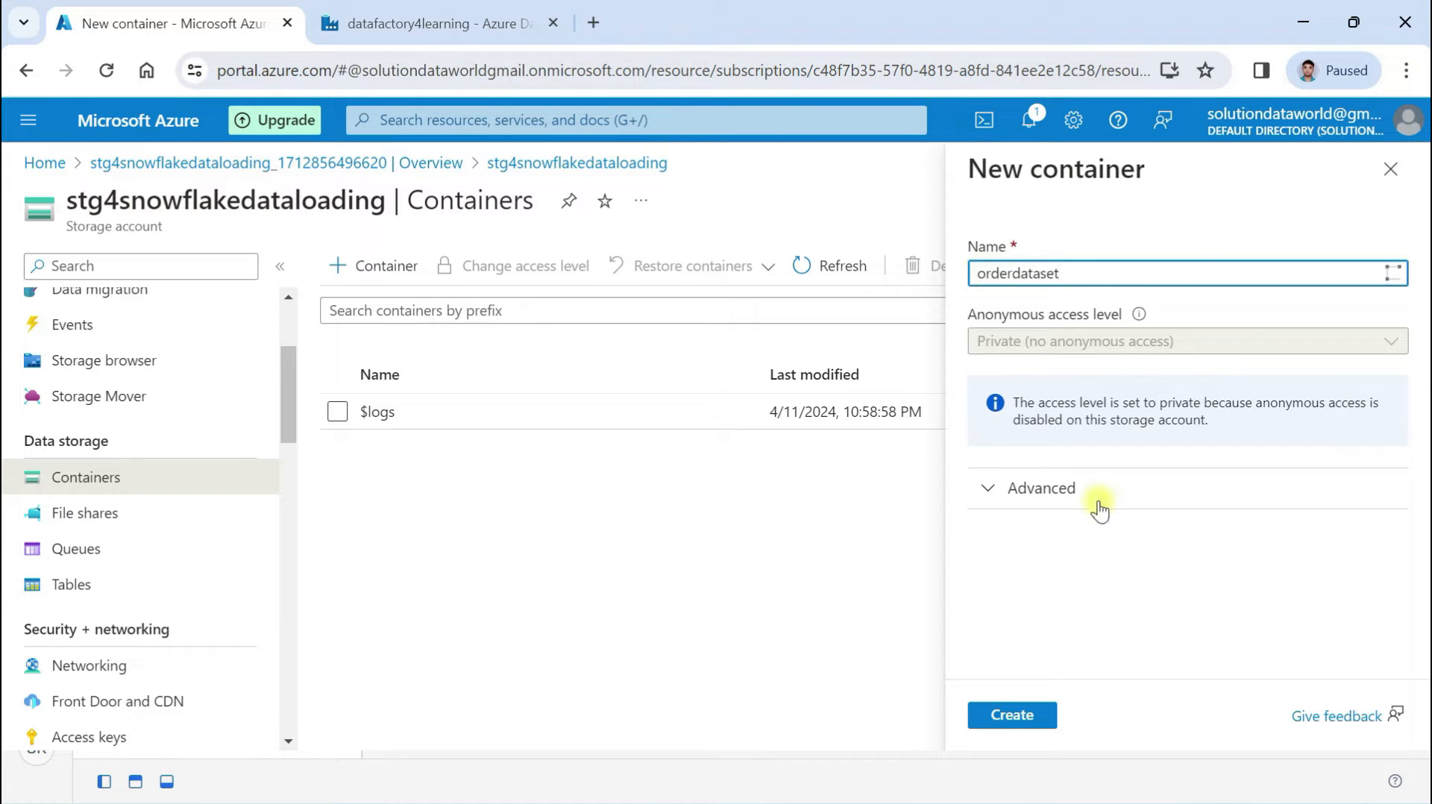
pyautogui.click(984, 717)
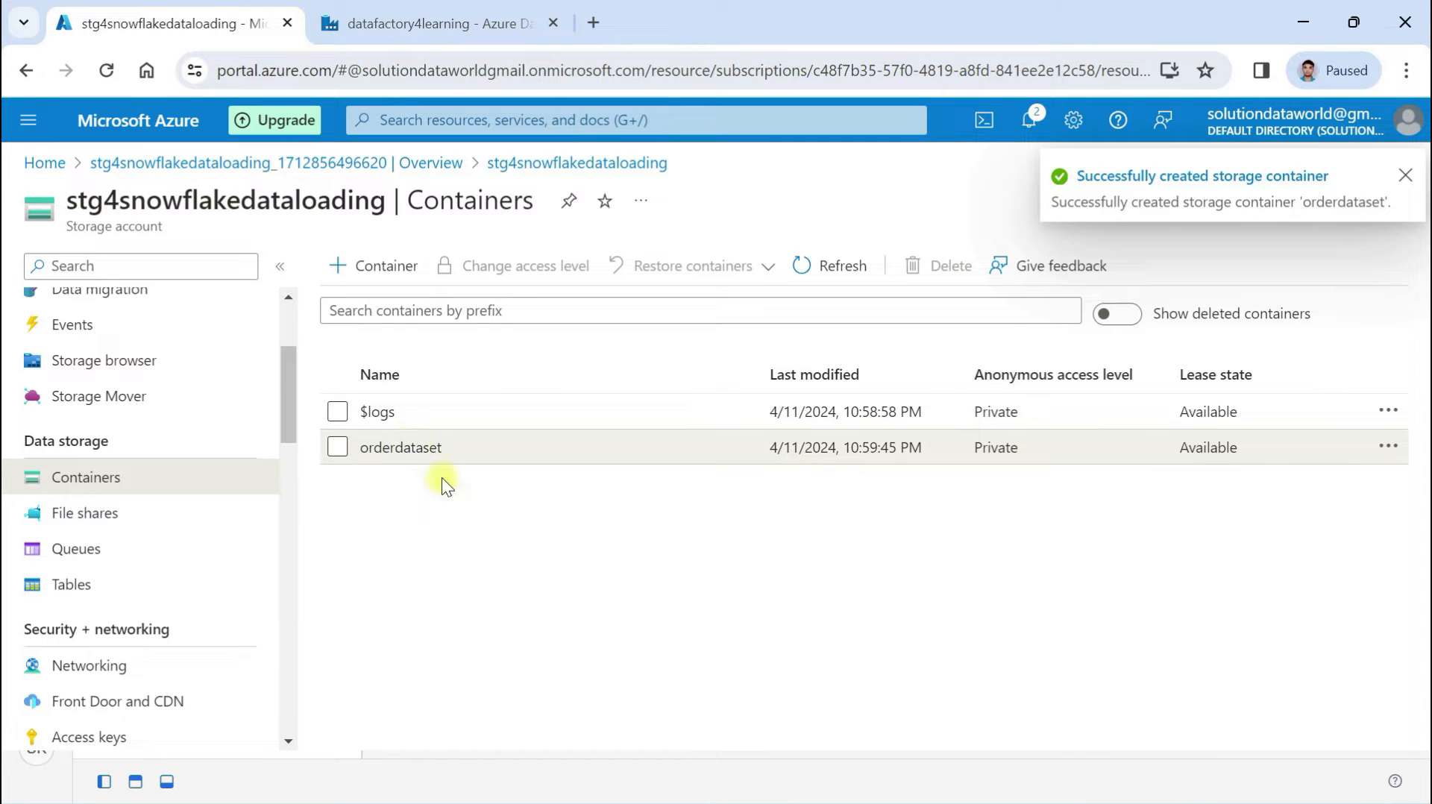
pyautogui.click(396, 450)
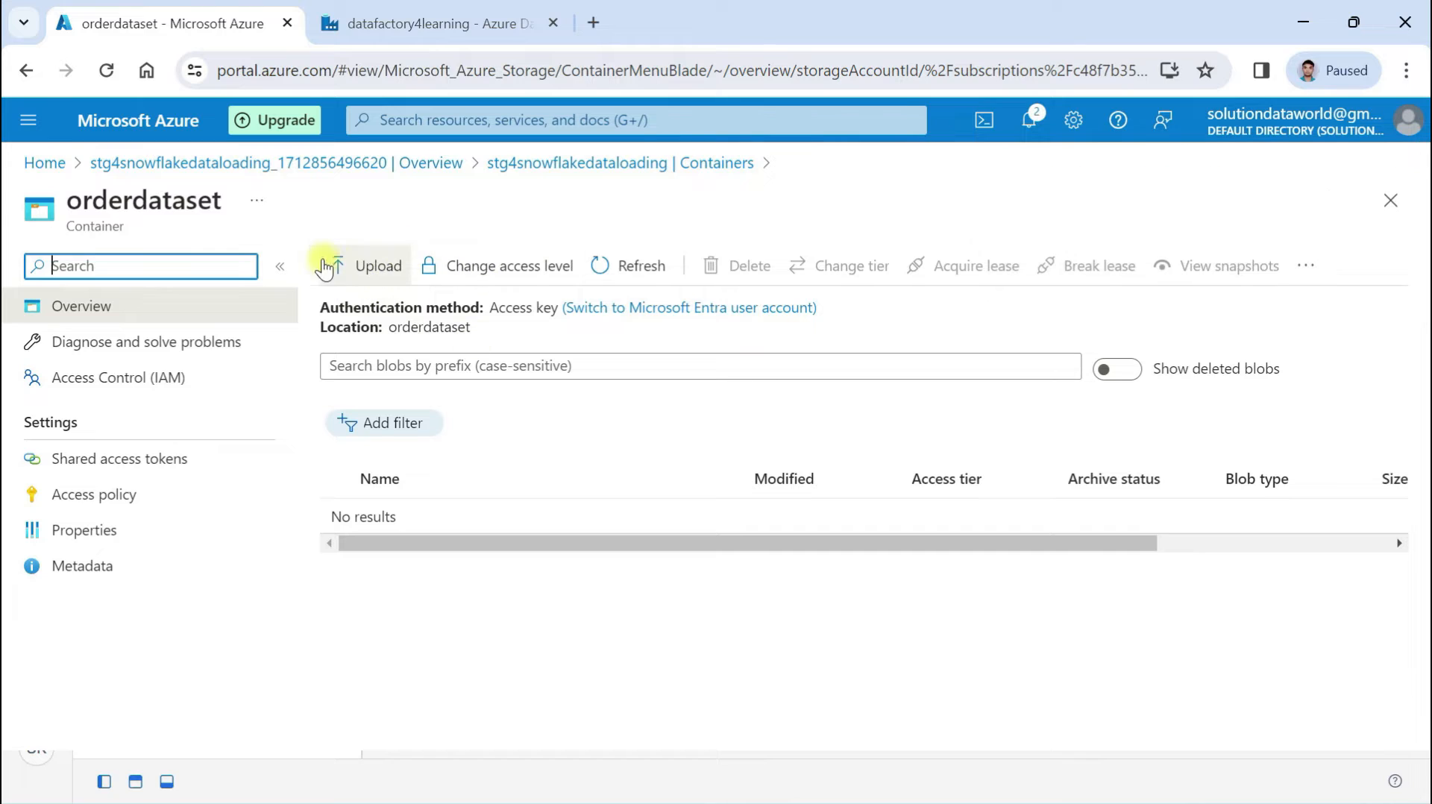
# Upload OrdersAzuredatasetwh.csv from the computer into the orderdataset container
pyautogui.click(370, 270)
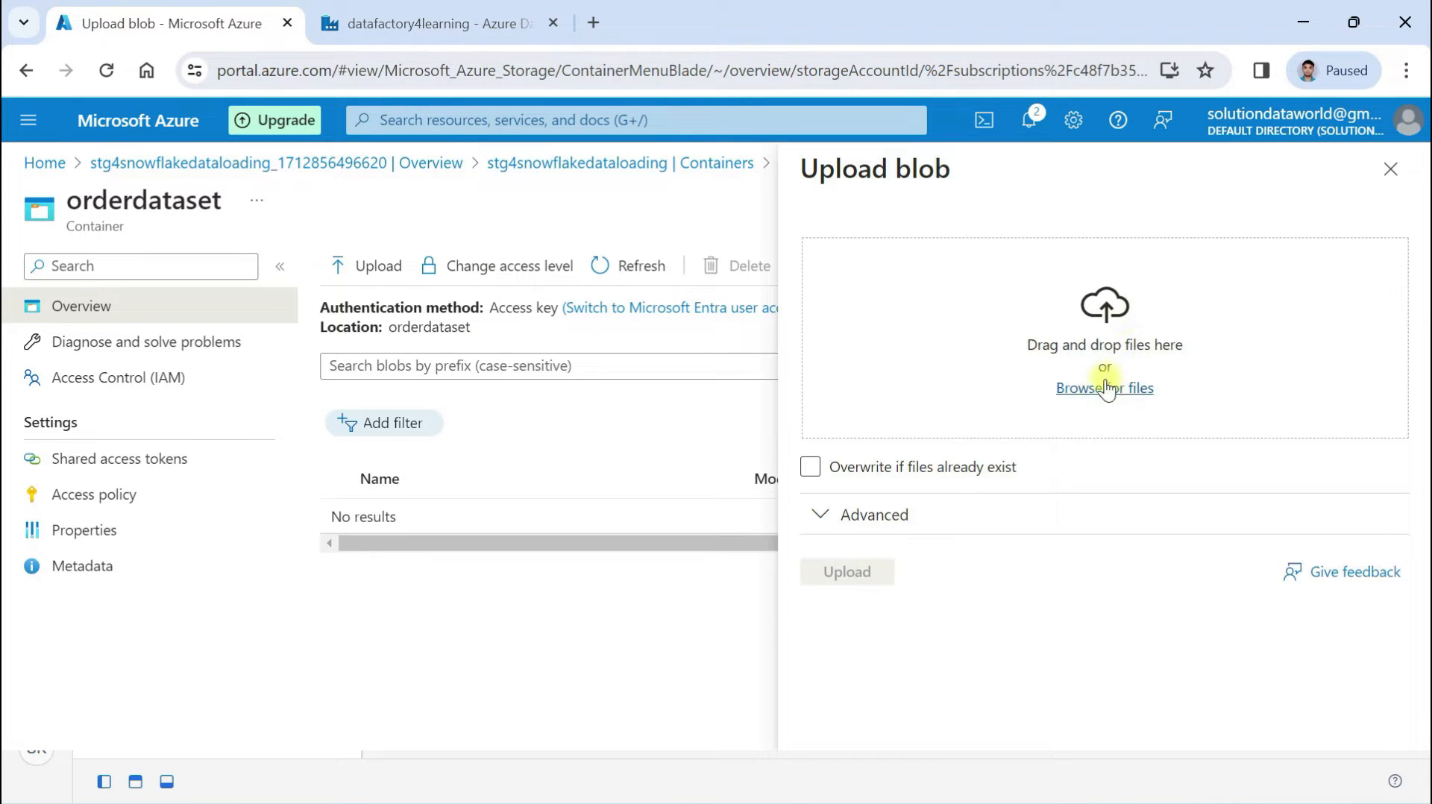
pyautogui.click(1106, 386)
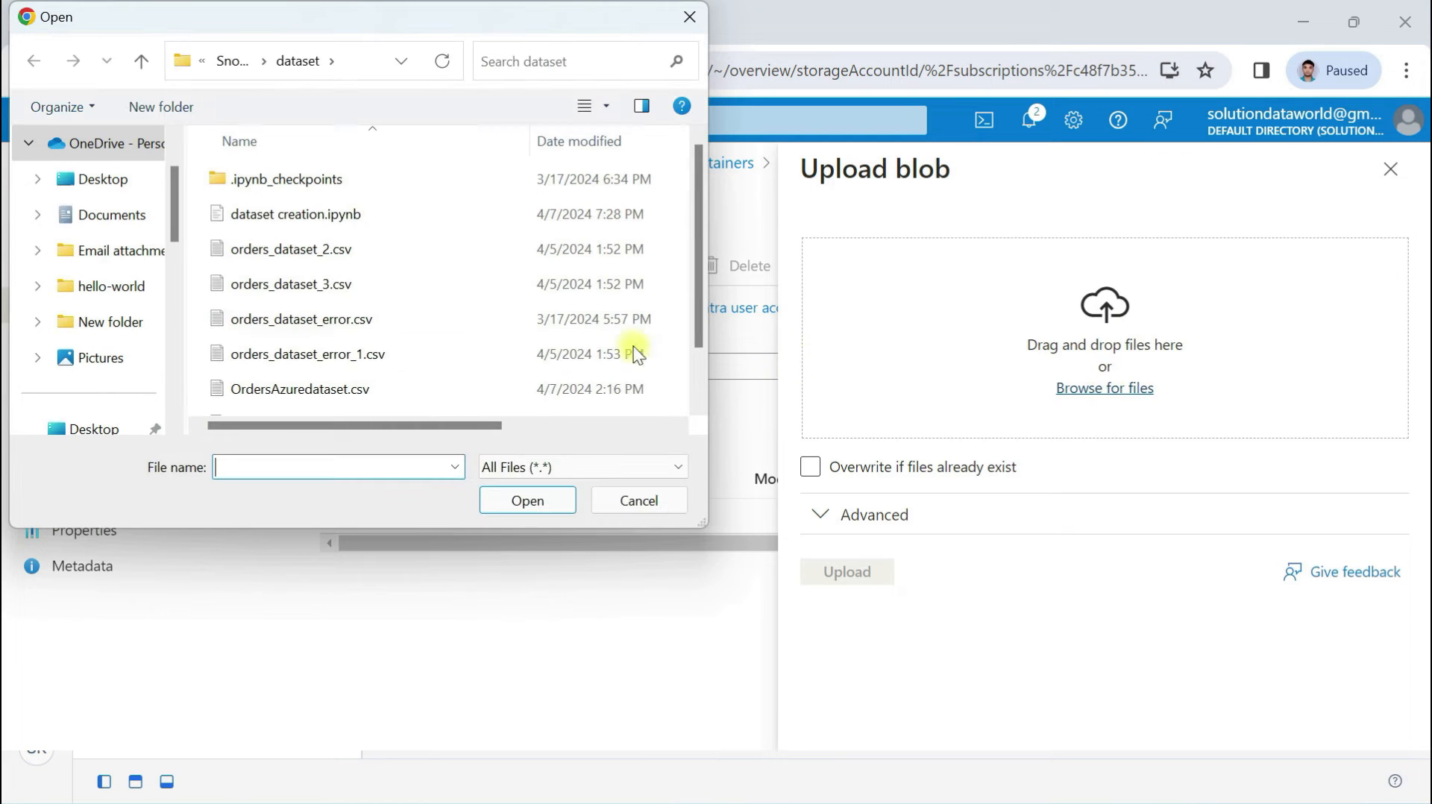
pyautogui.scroll(-2, 360, 337)
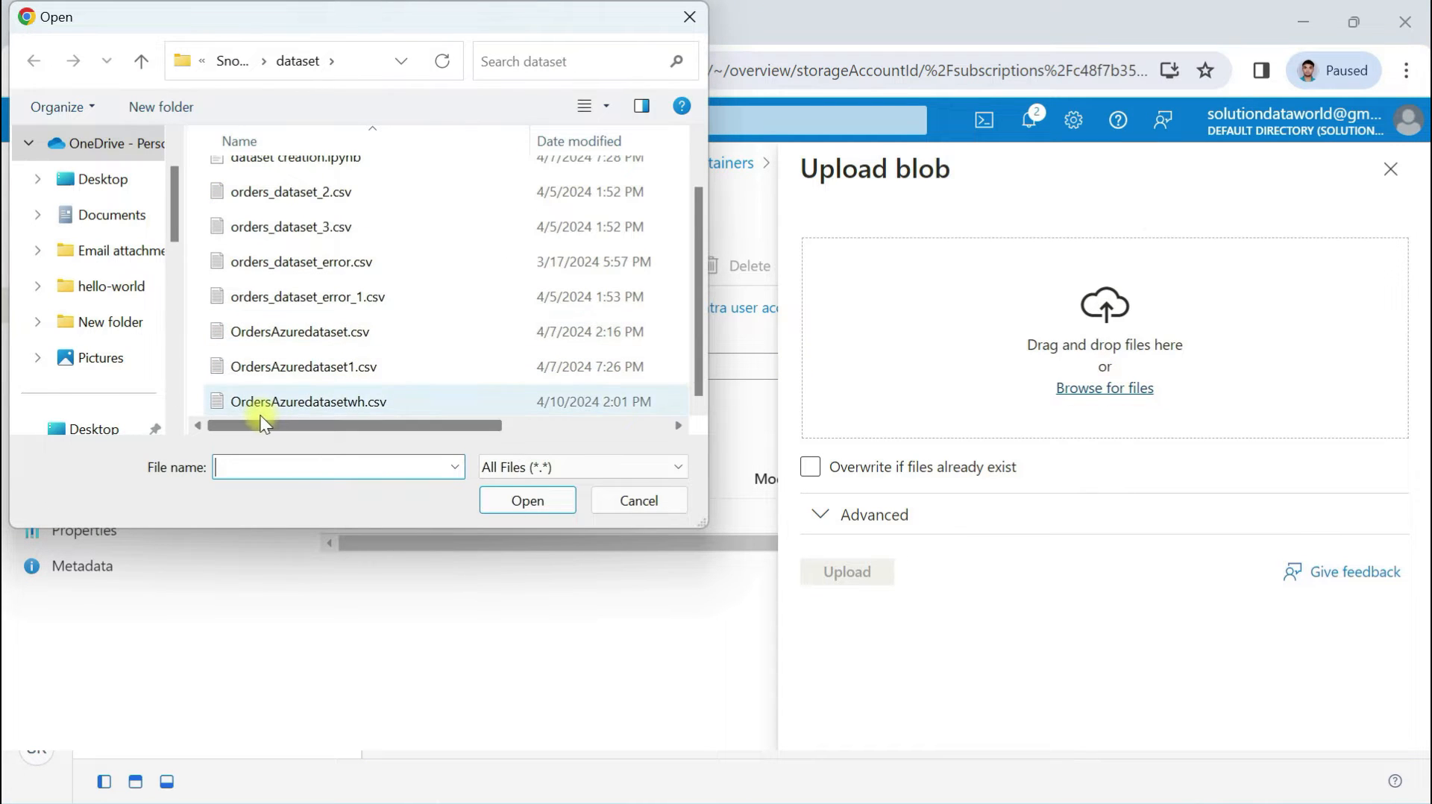
pyautogui.click(325, 400)
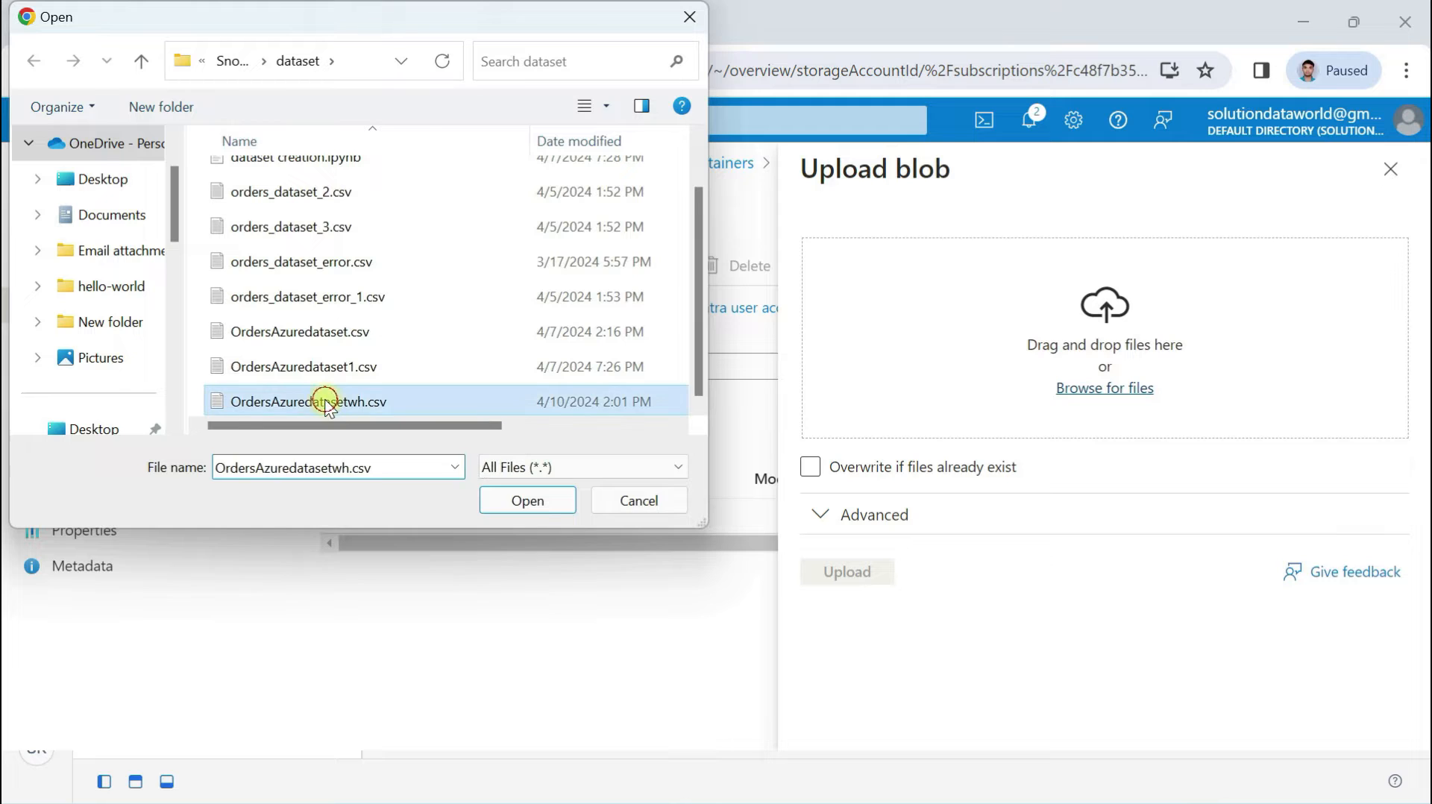
pyautogui.click(528, 502)
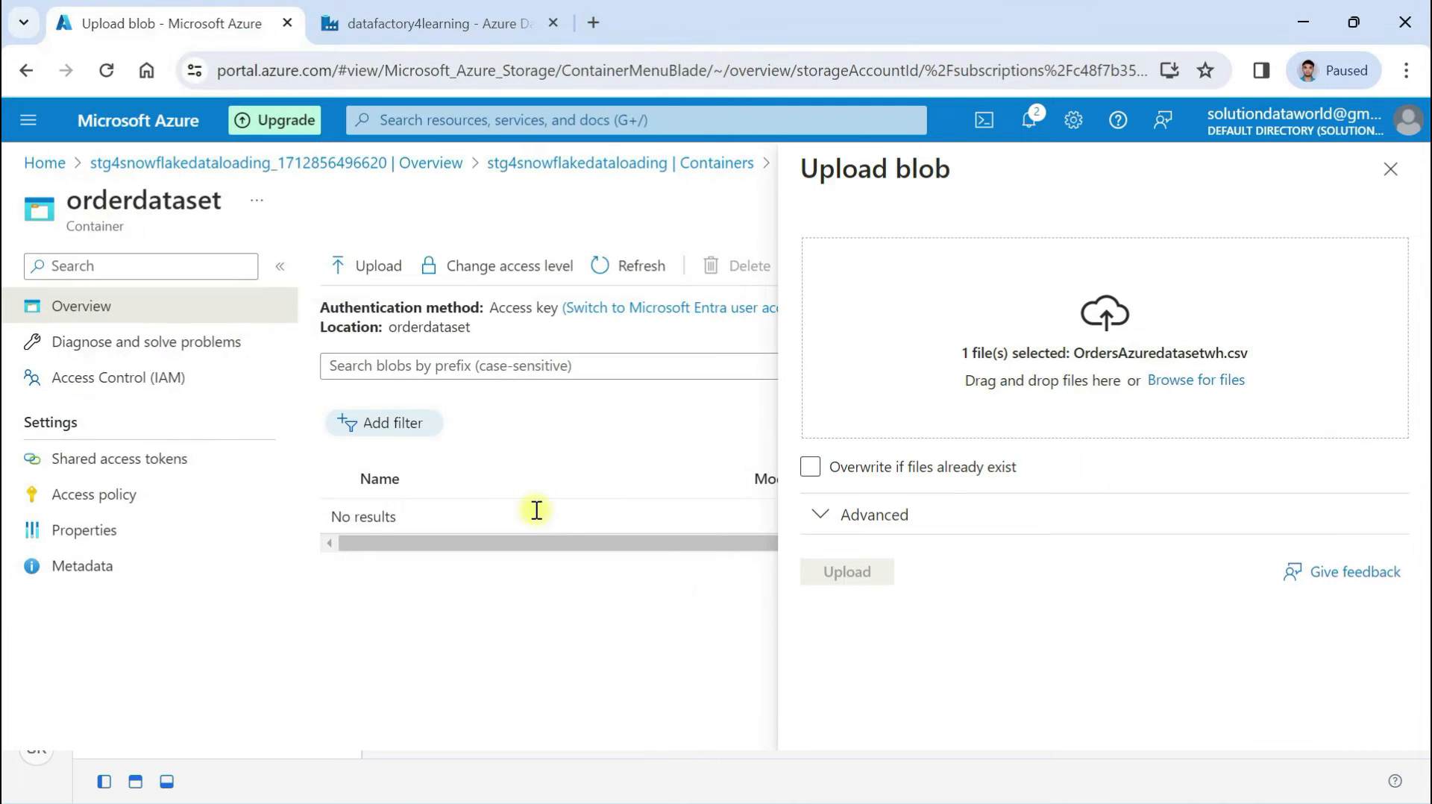
pyautogui.click(1002, 477)
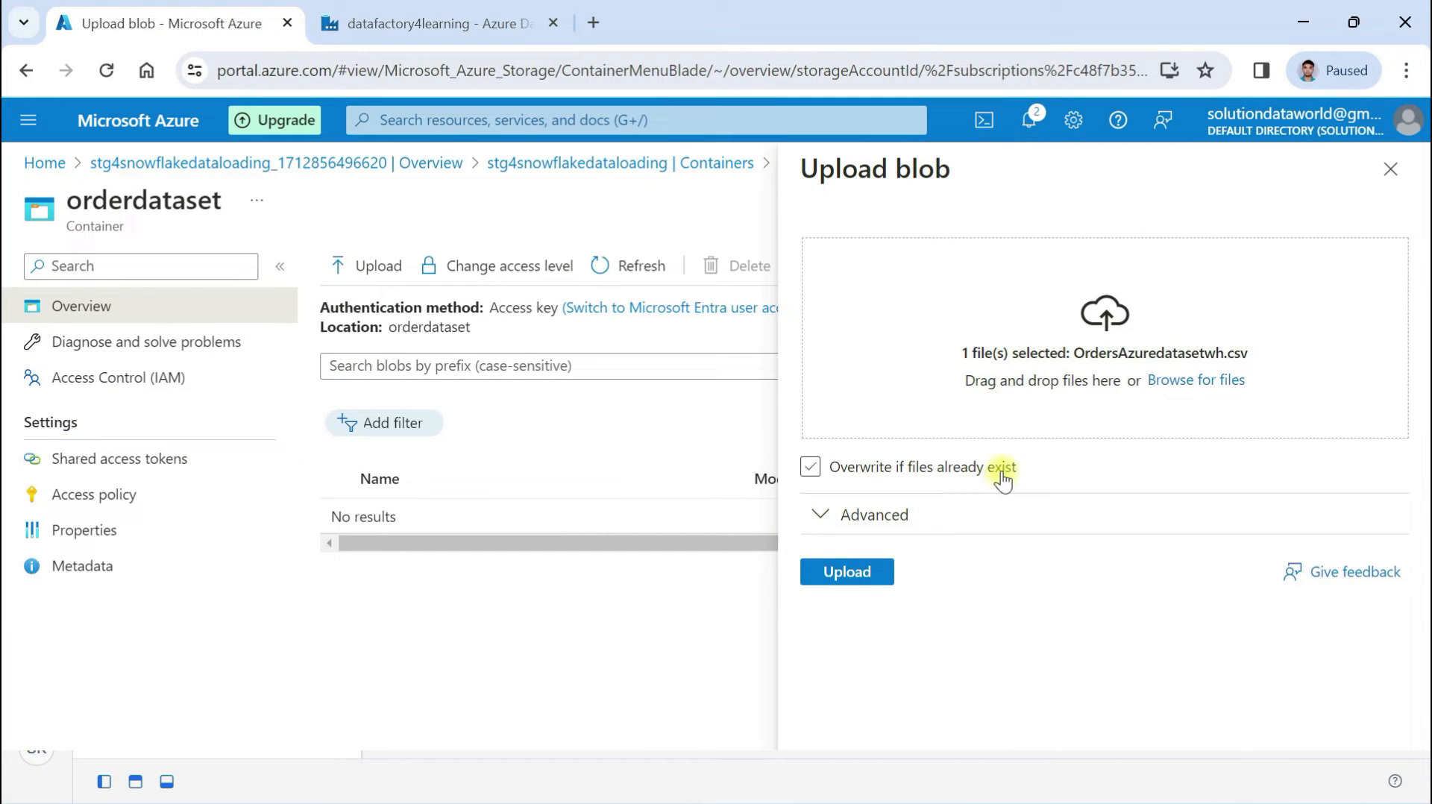
pyautogui.click(849, 578)
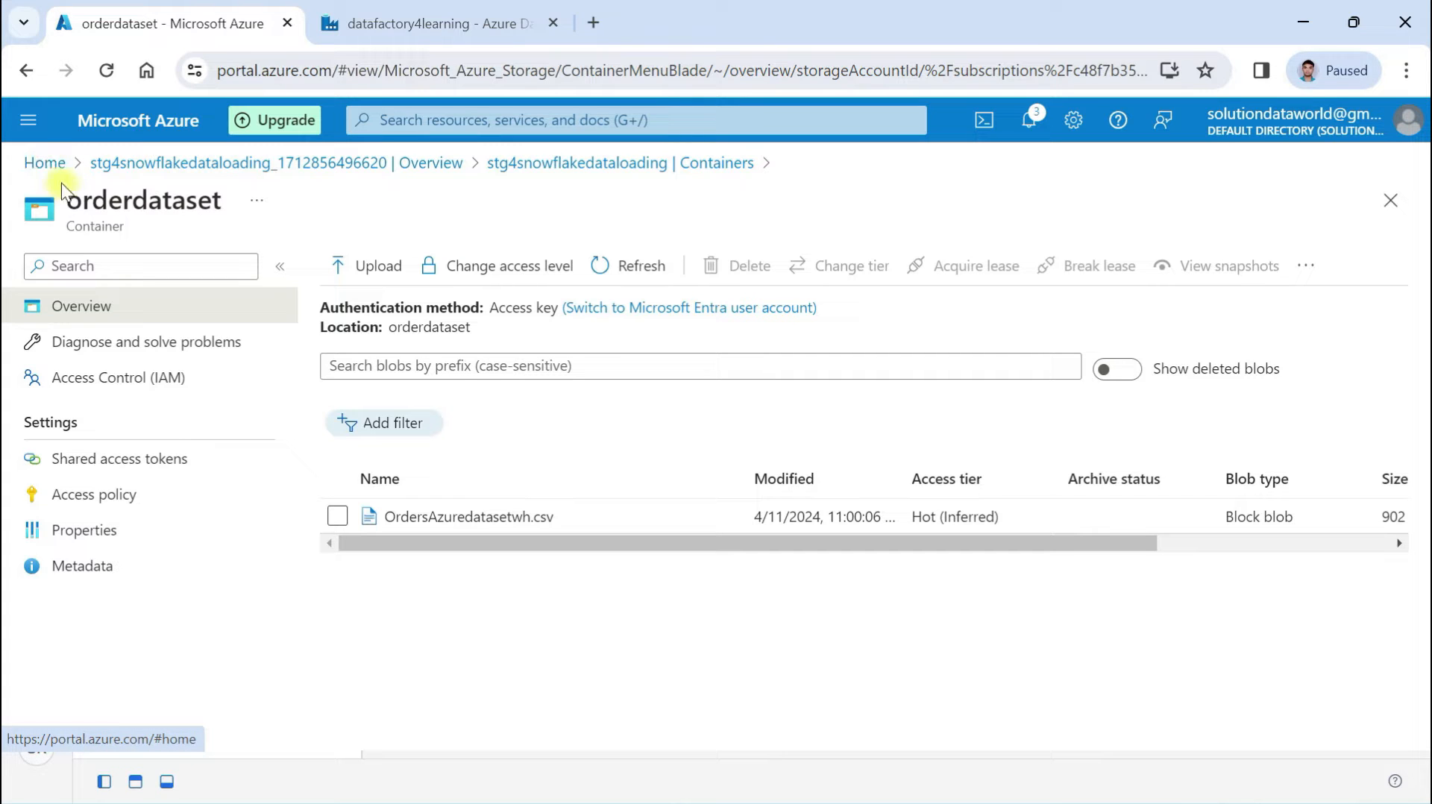
# Go via Home and the Storage accounts list to stg4snowflakedataloading's Overview, shown full width
pyautogui.click(28, 120)
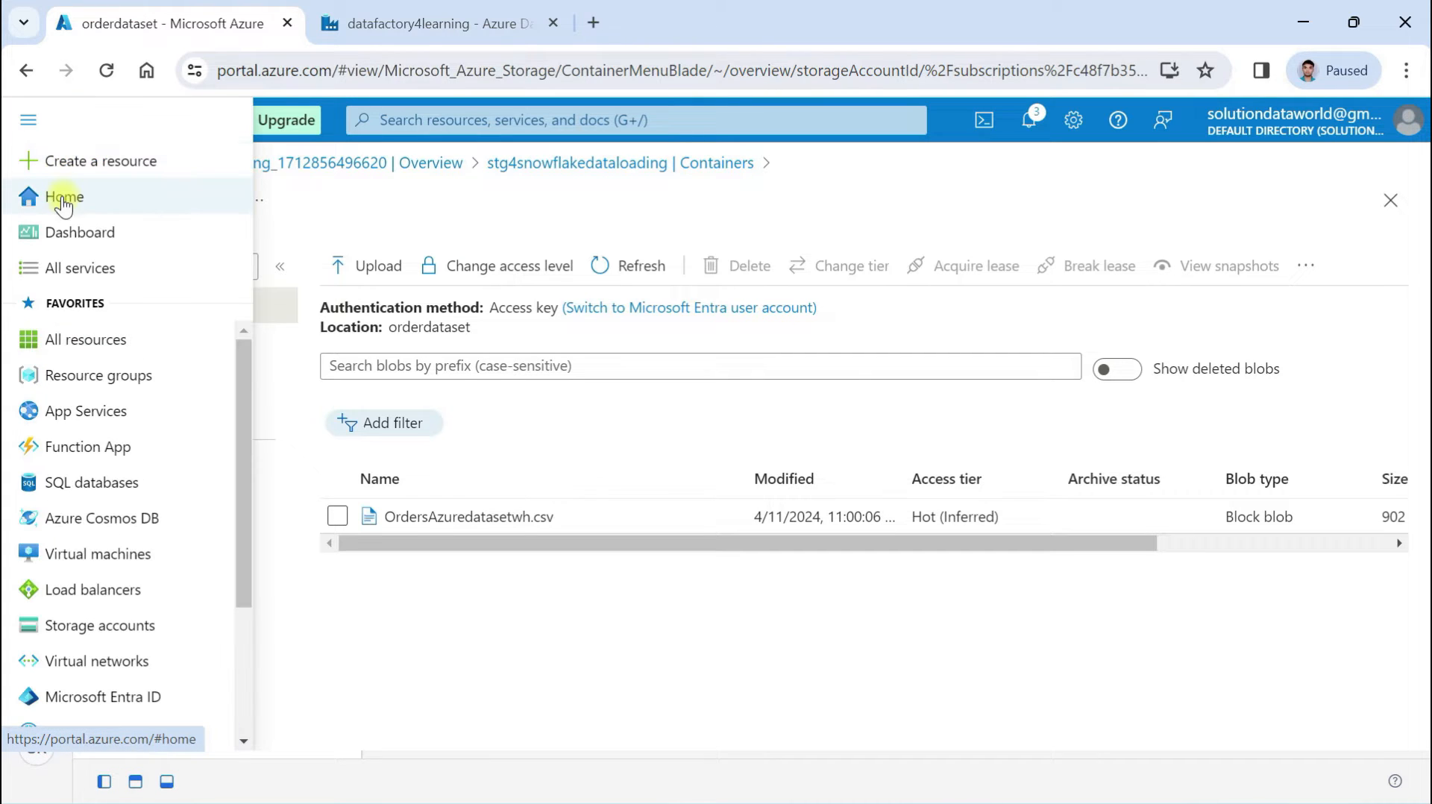
pyautogui.click(59, 195)
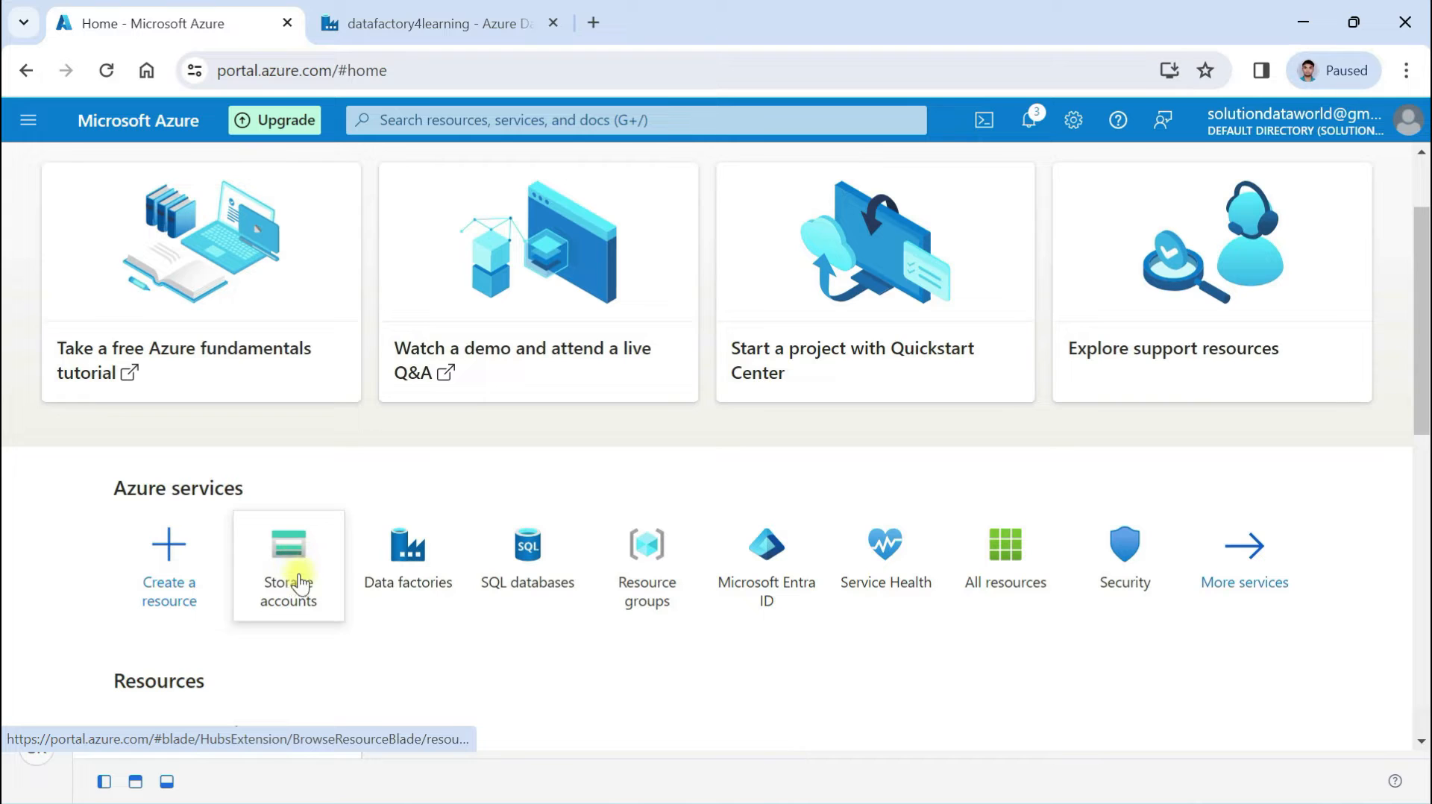
pyautogui.click(296, 574)
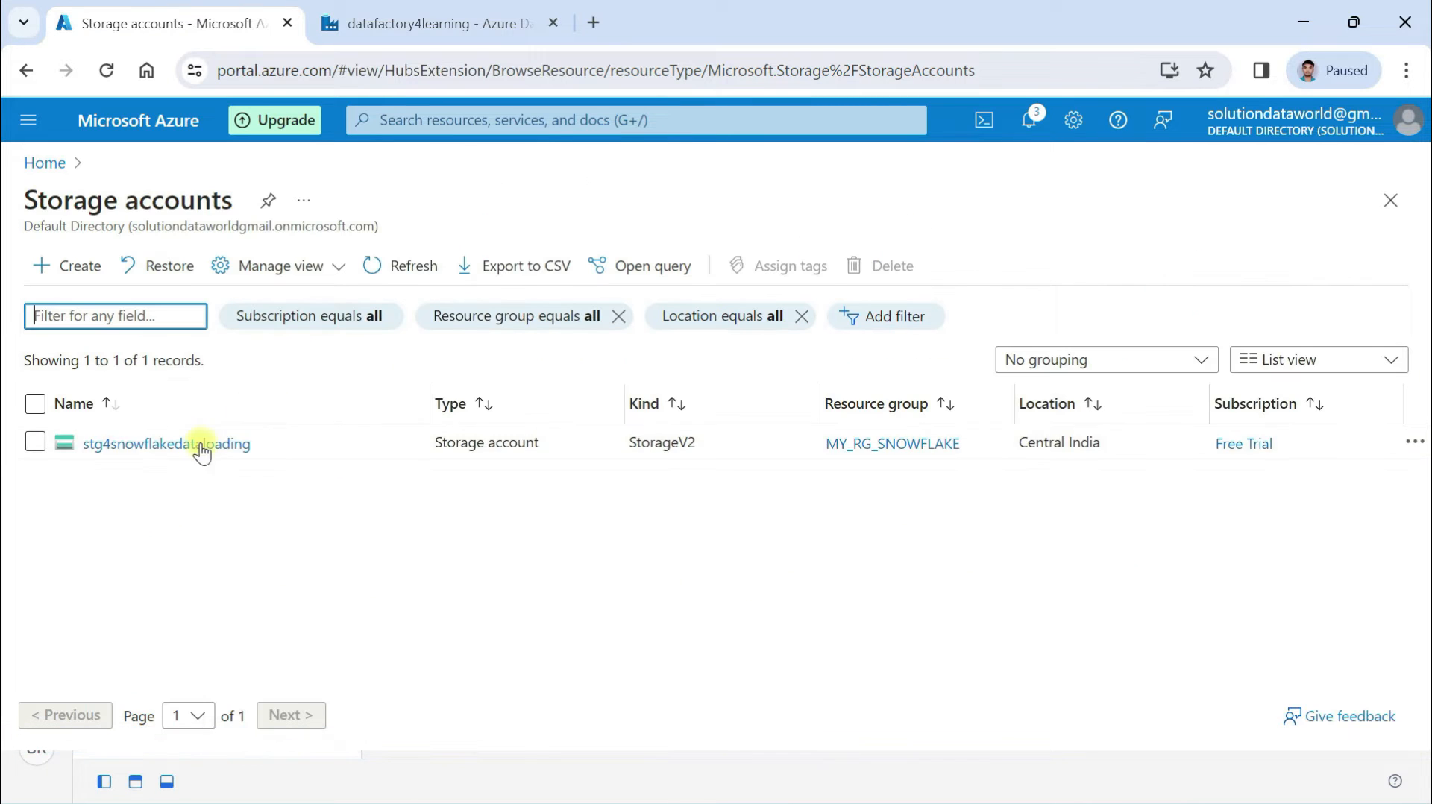
pyautogui.click(156, 447)
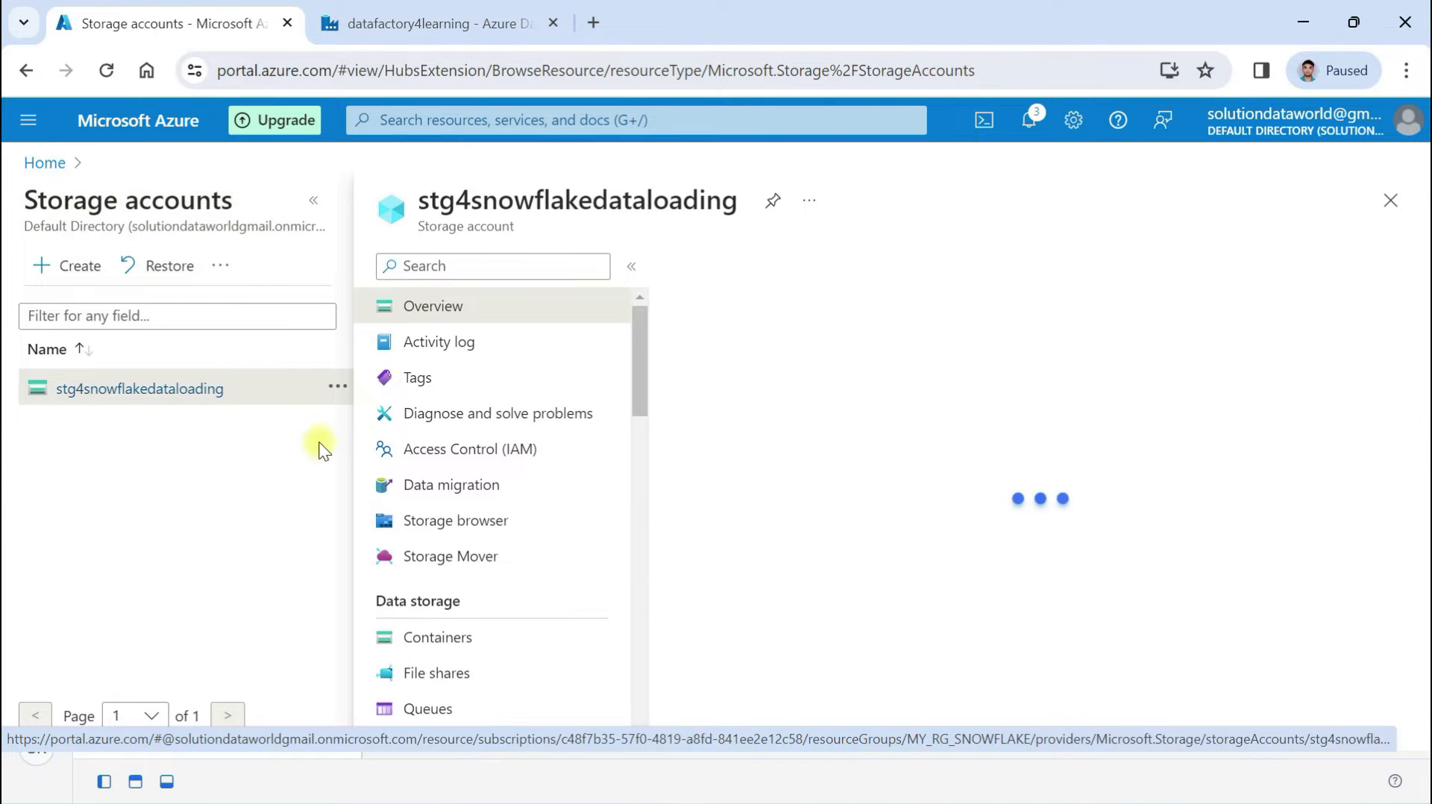
pyautogui.click(314, 200)
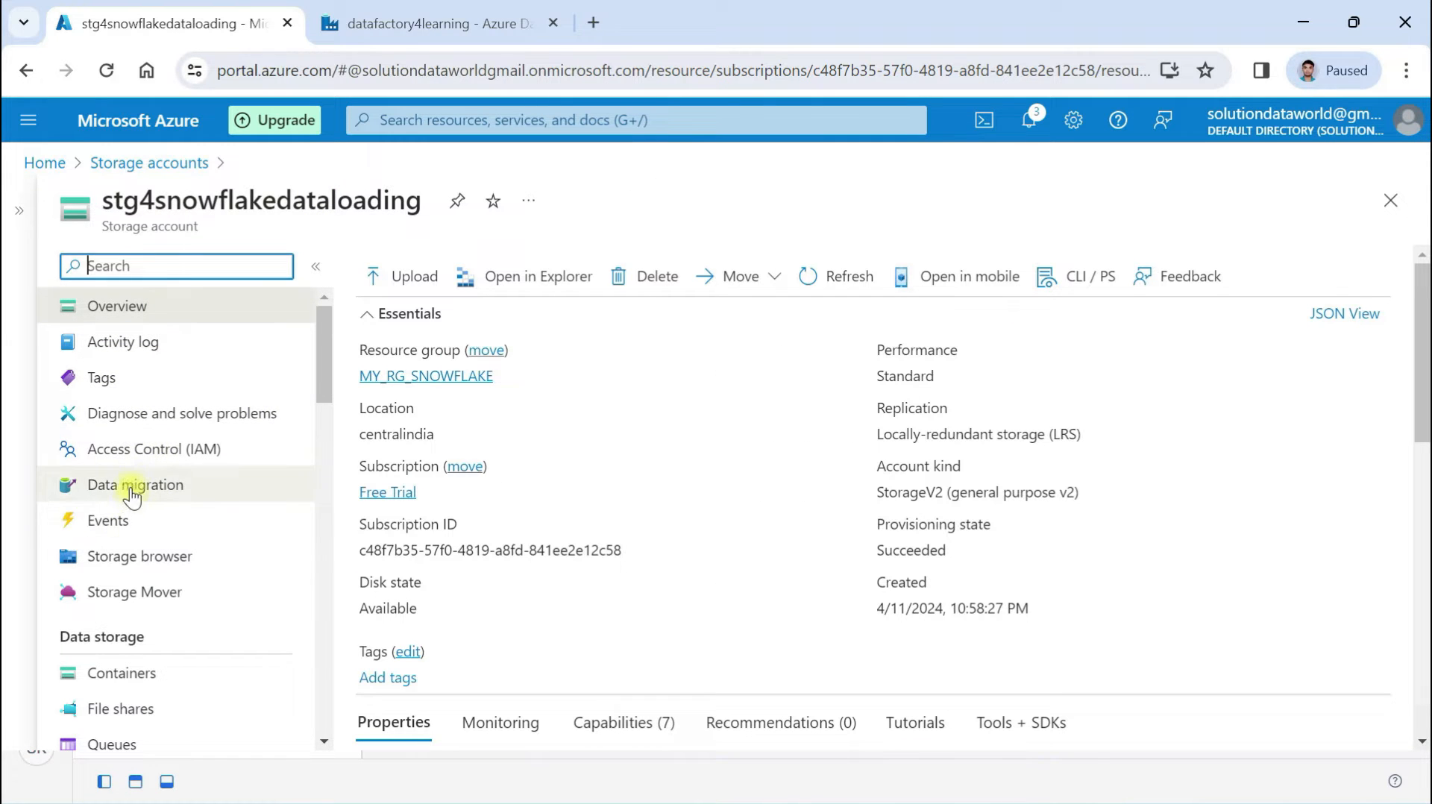
# Add a role assignment in Access Control (IAM) with Storage Blob Data Contributor selected, proceeding to Members
pyautogui.click(133, 451)
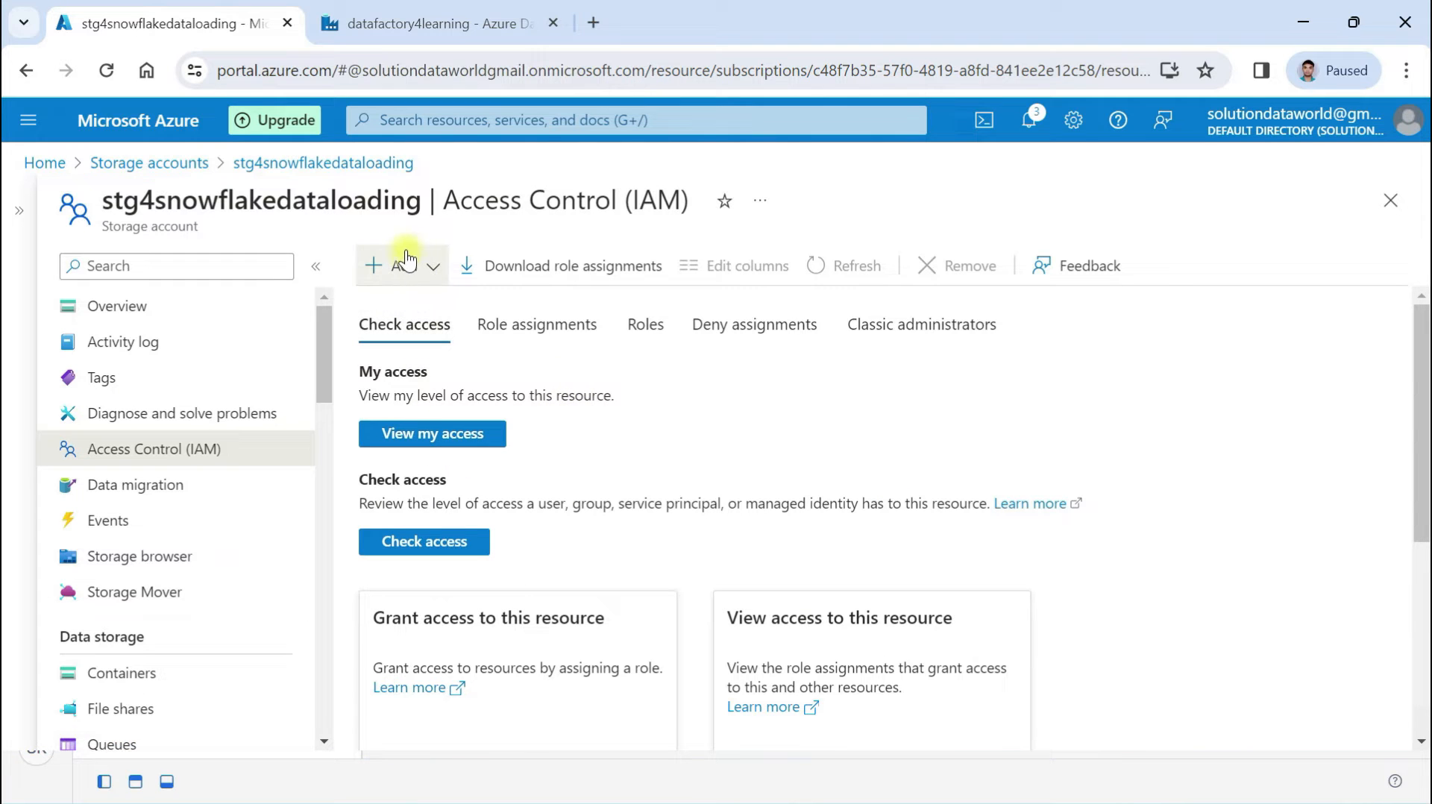
pyautogui.click(403, 261)
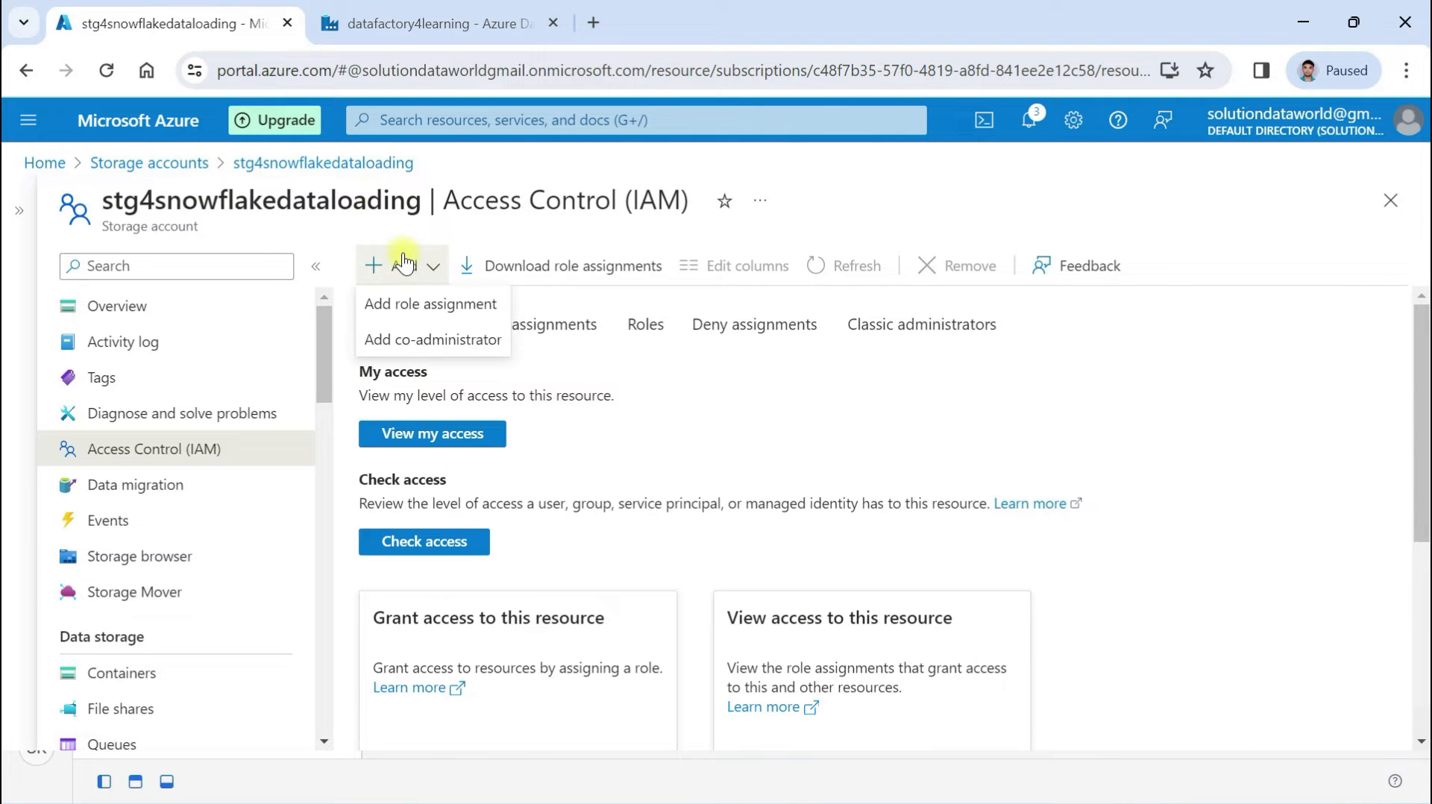
pyautogui.click(422, 307)
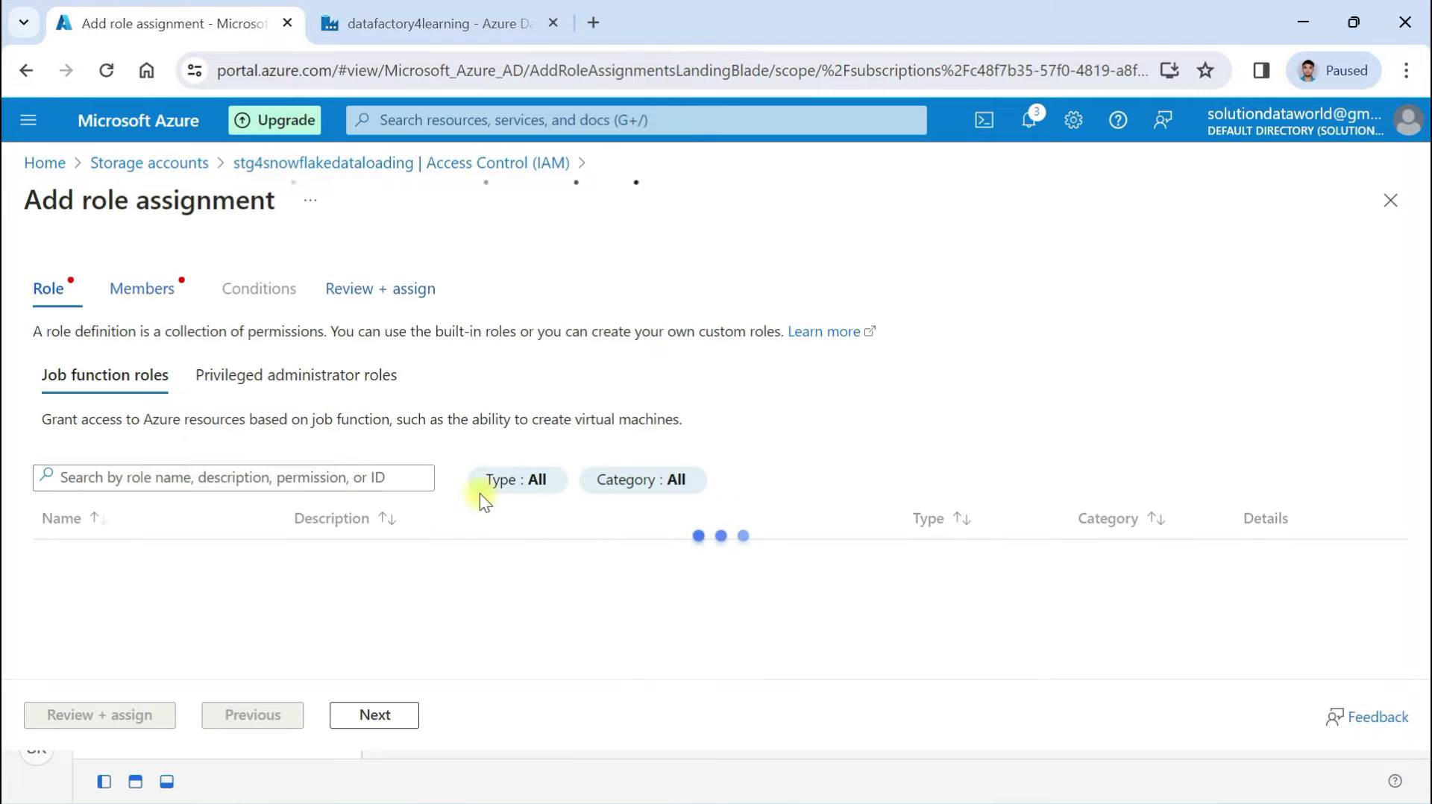
pyautogui.click(105, 478)
pyautogui.write('storage blob')
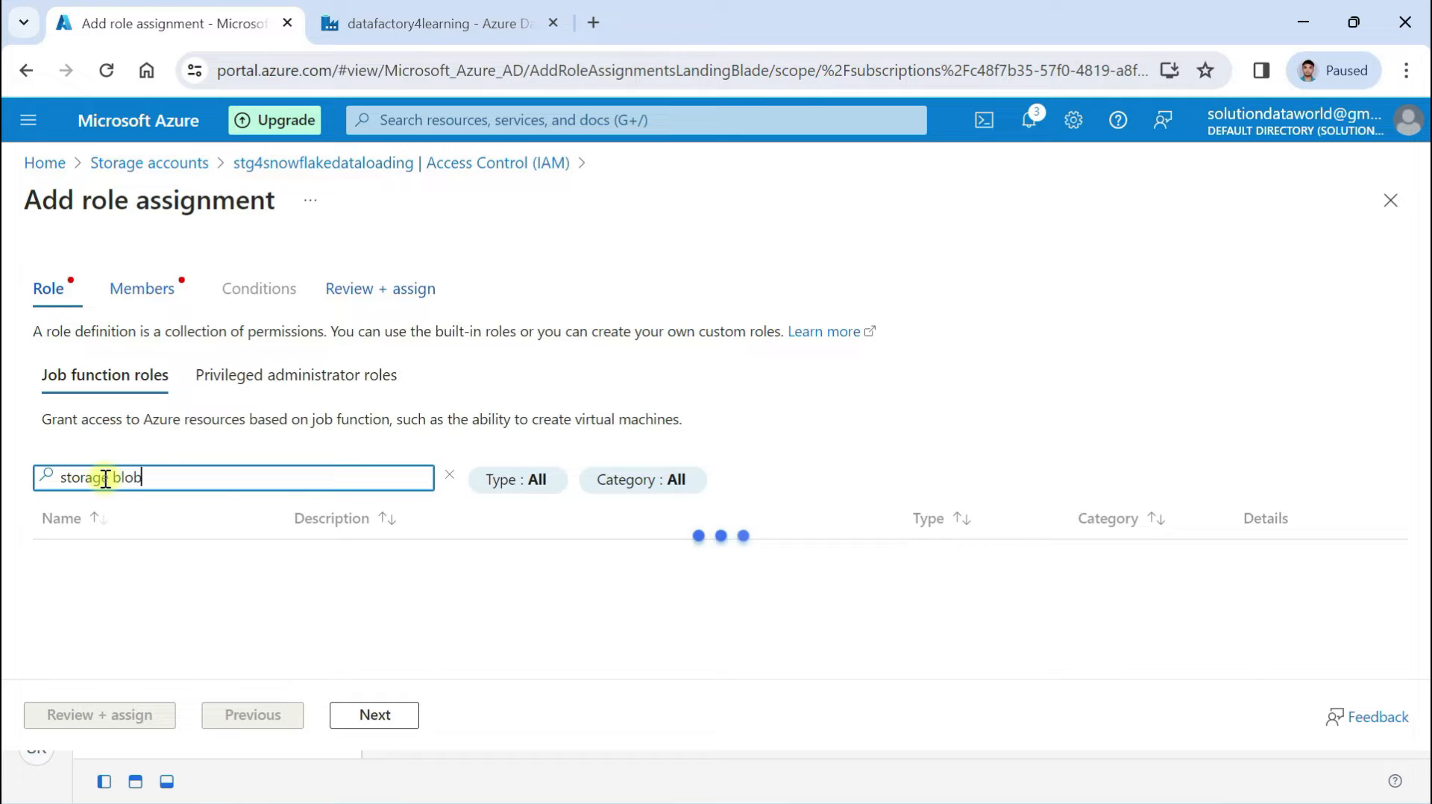
pyautogui.write('s')
pyautogui.write('torag')
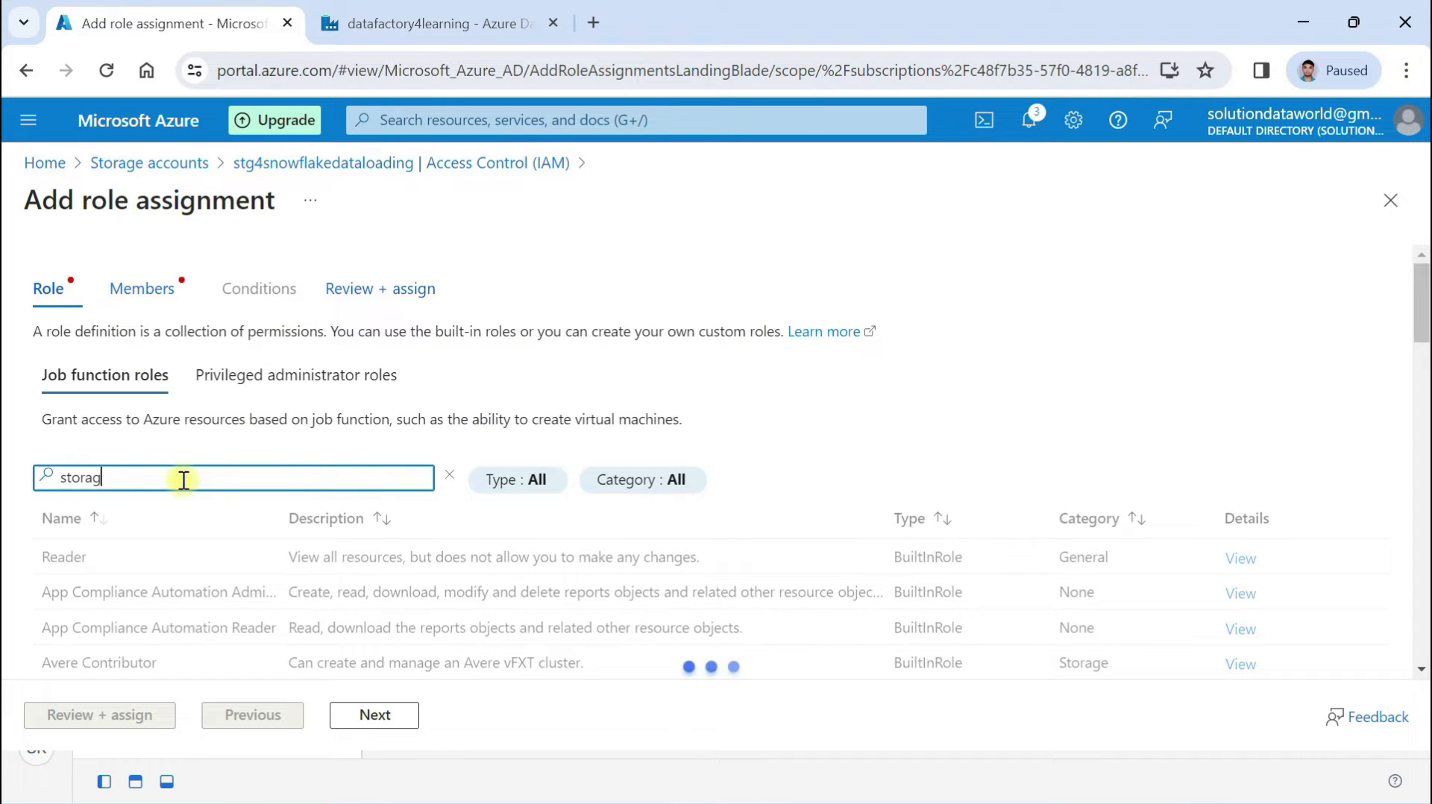
pyautogui.write('e blob')
pyautogui.scroll(-3, 183, 480)
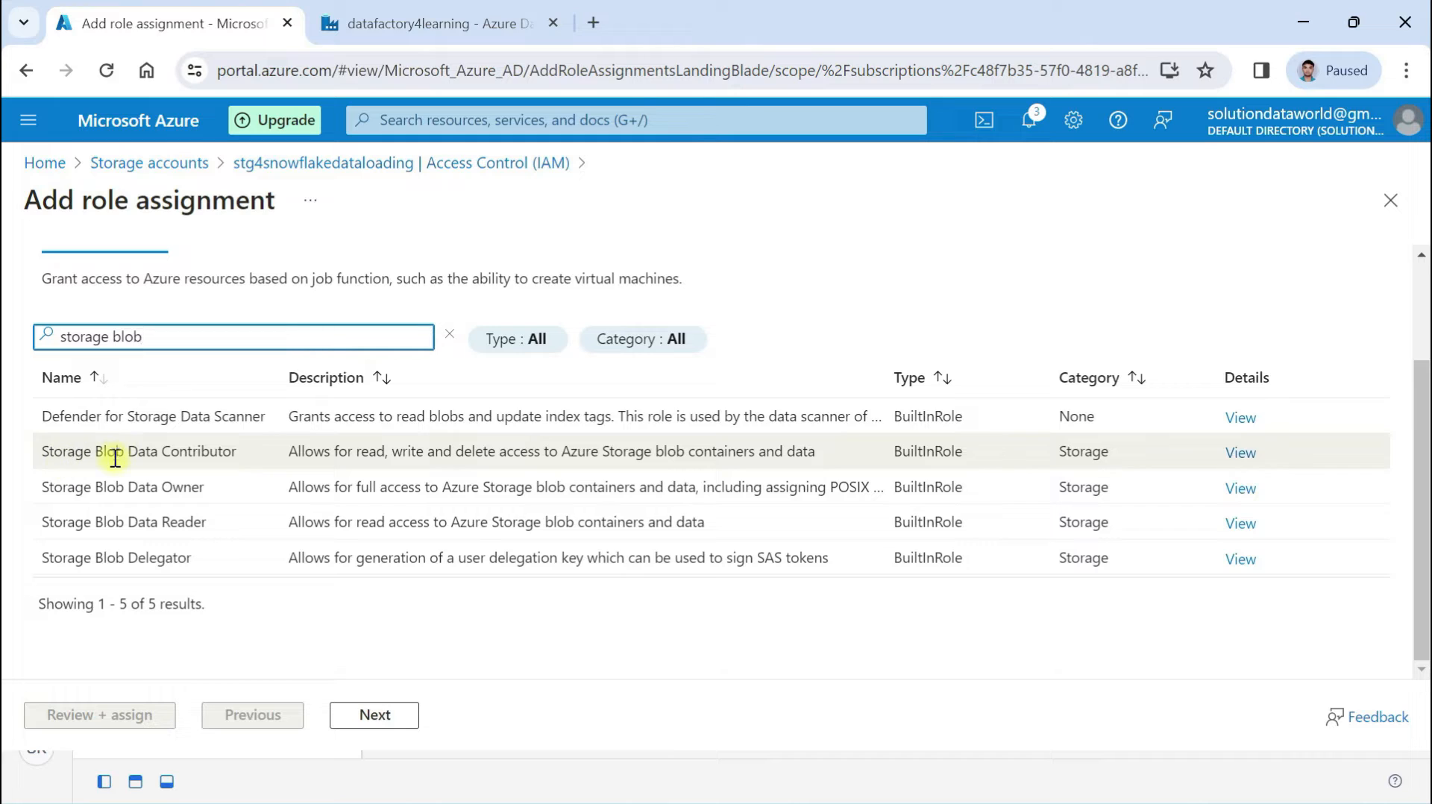
pyautogui.click(164, 451)
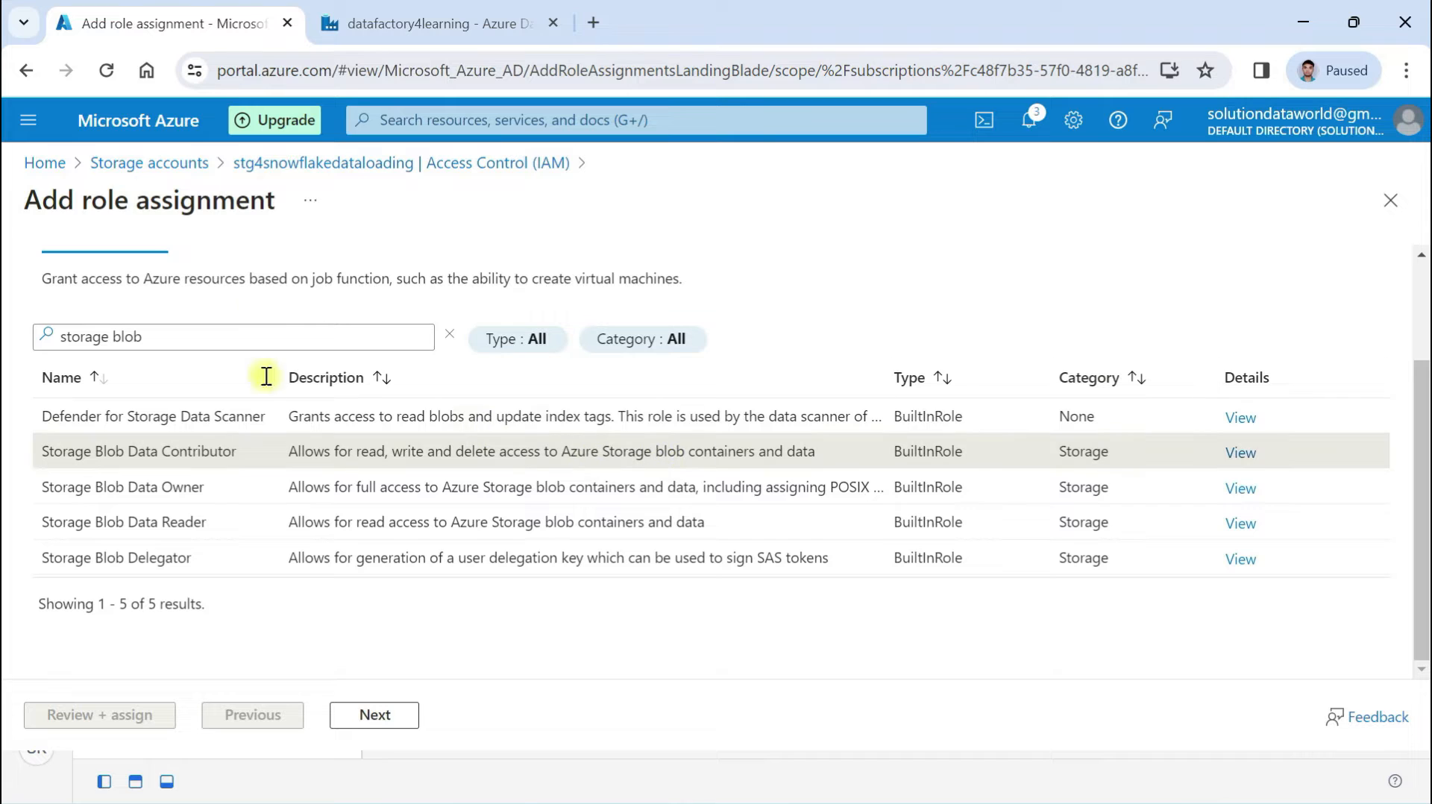
pyautogui.click(375, 715)
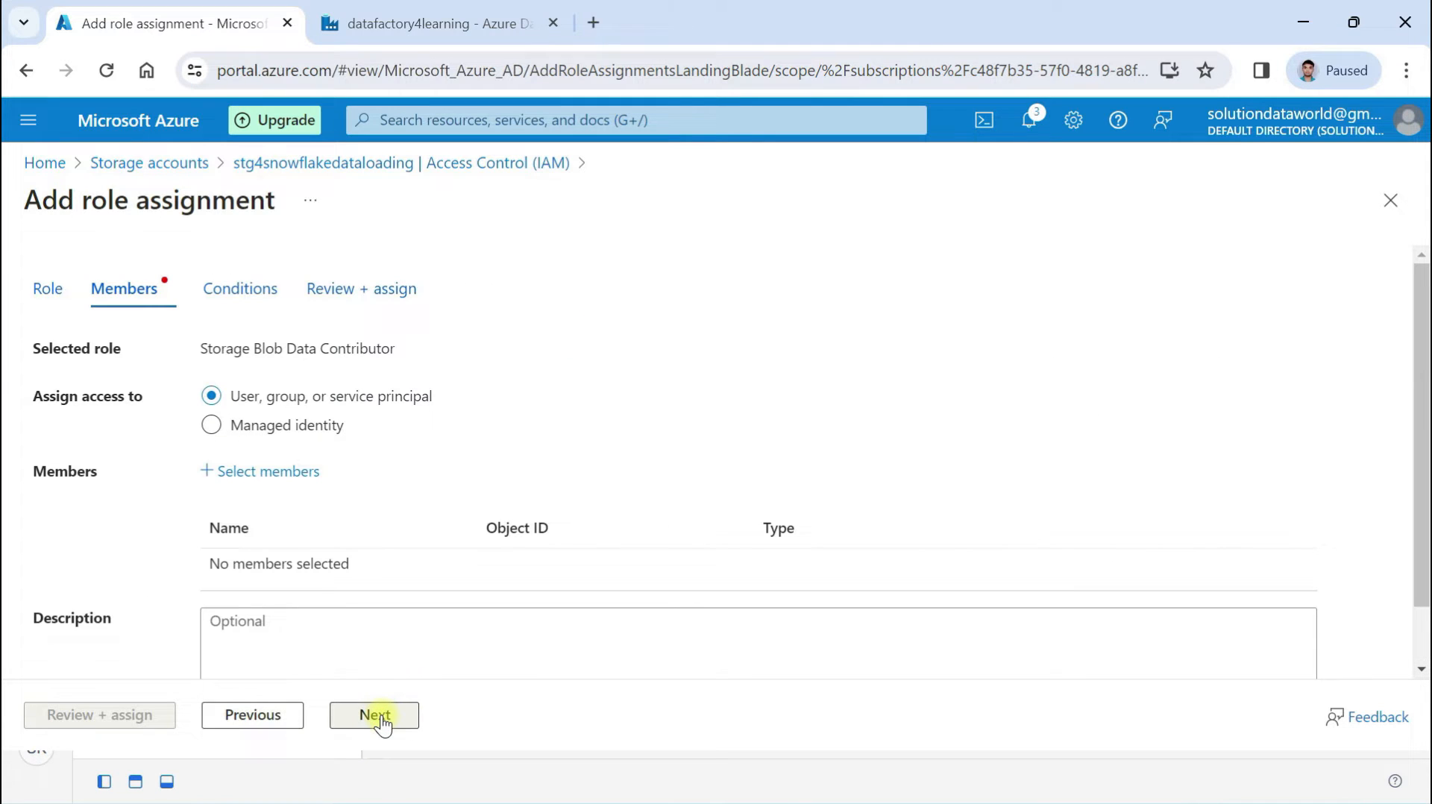
# Select datafactory4learning as the member for the role assignment
pyautogui.scroll(-1, 396, 536)
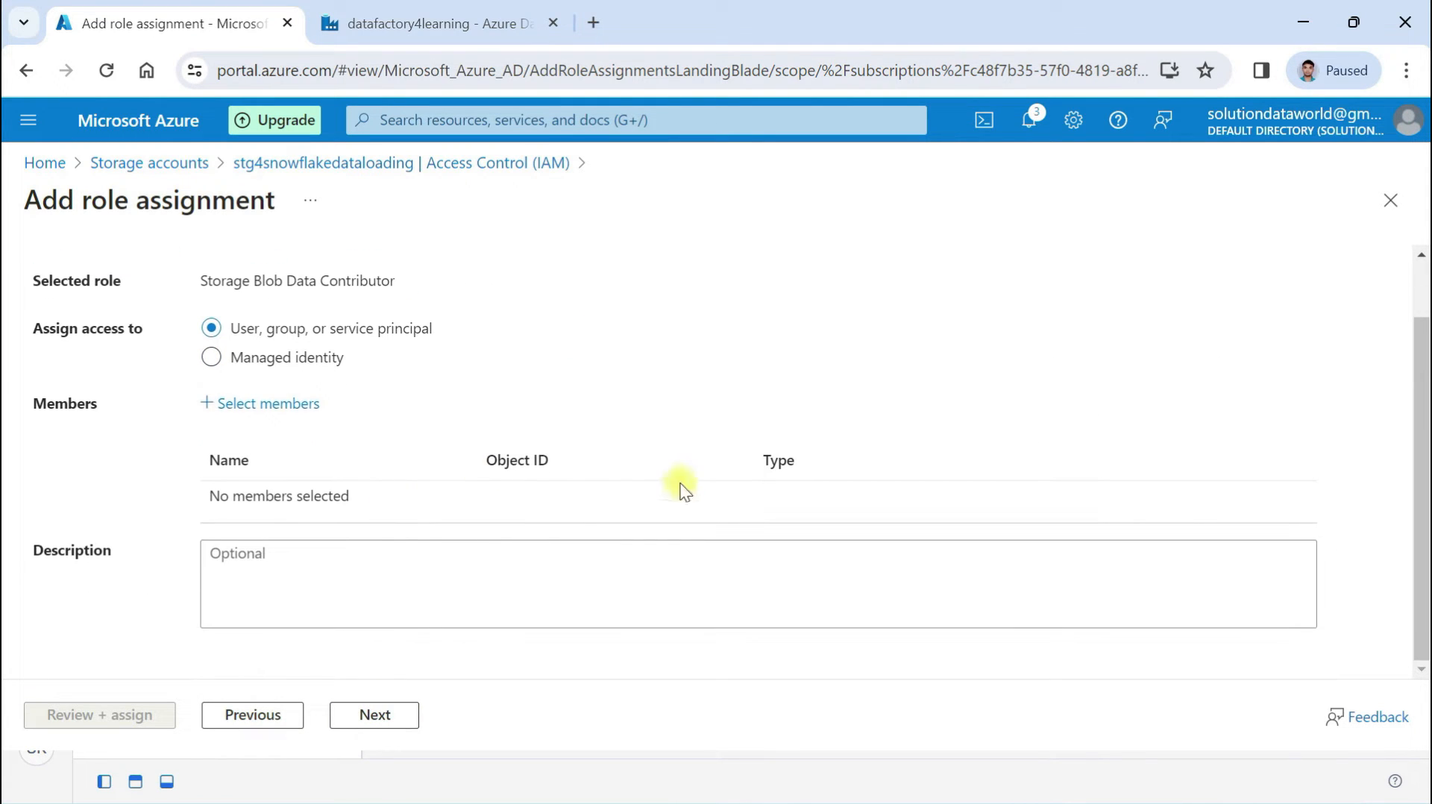
pyautogui.click(252, 408)
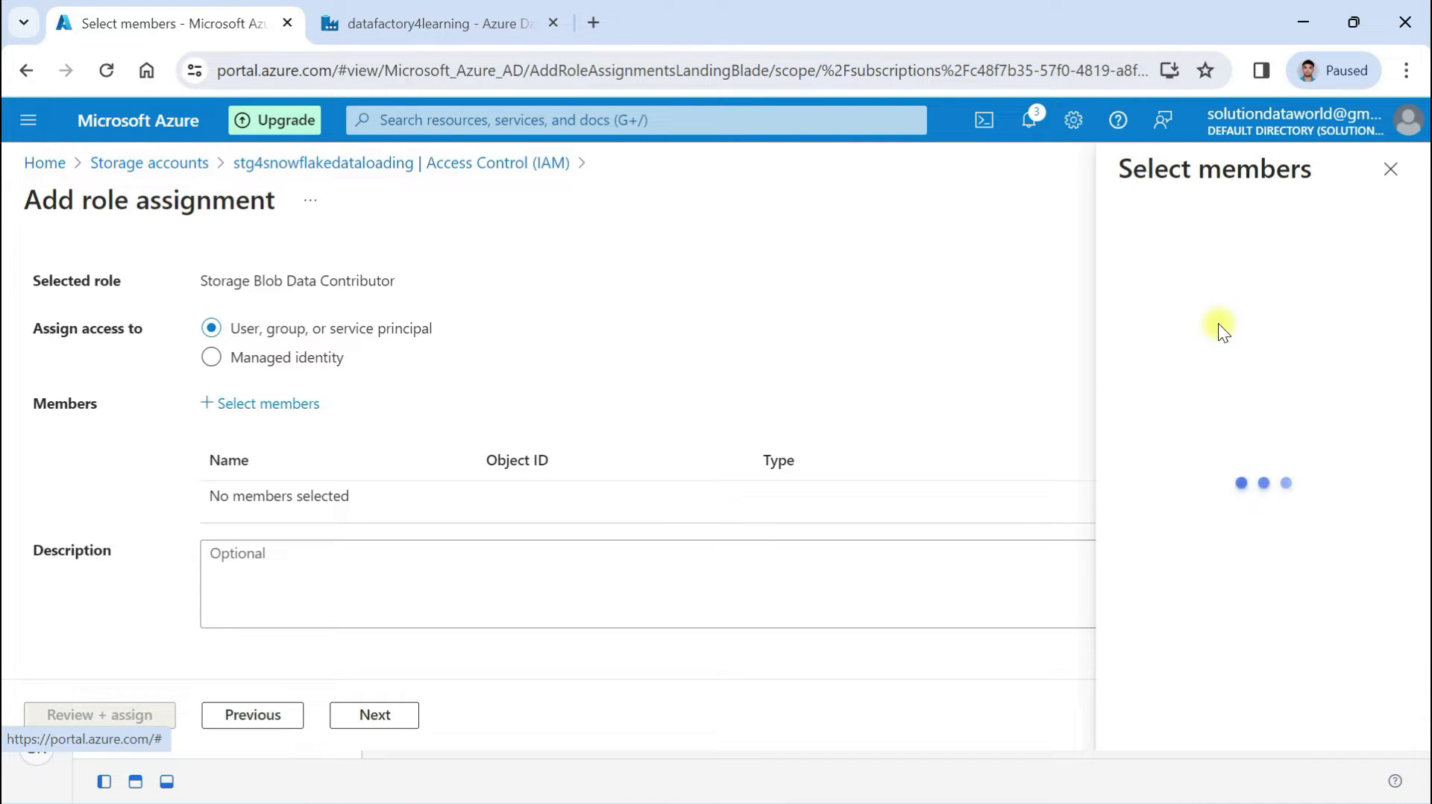
pyautogui.write('data')
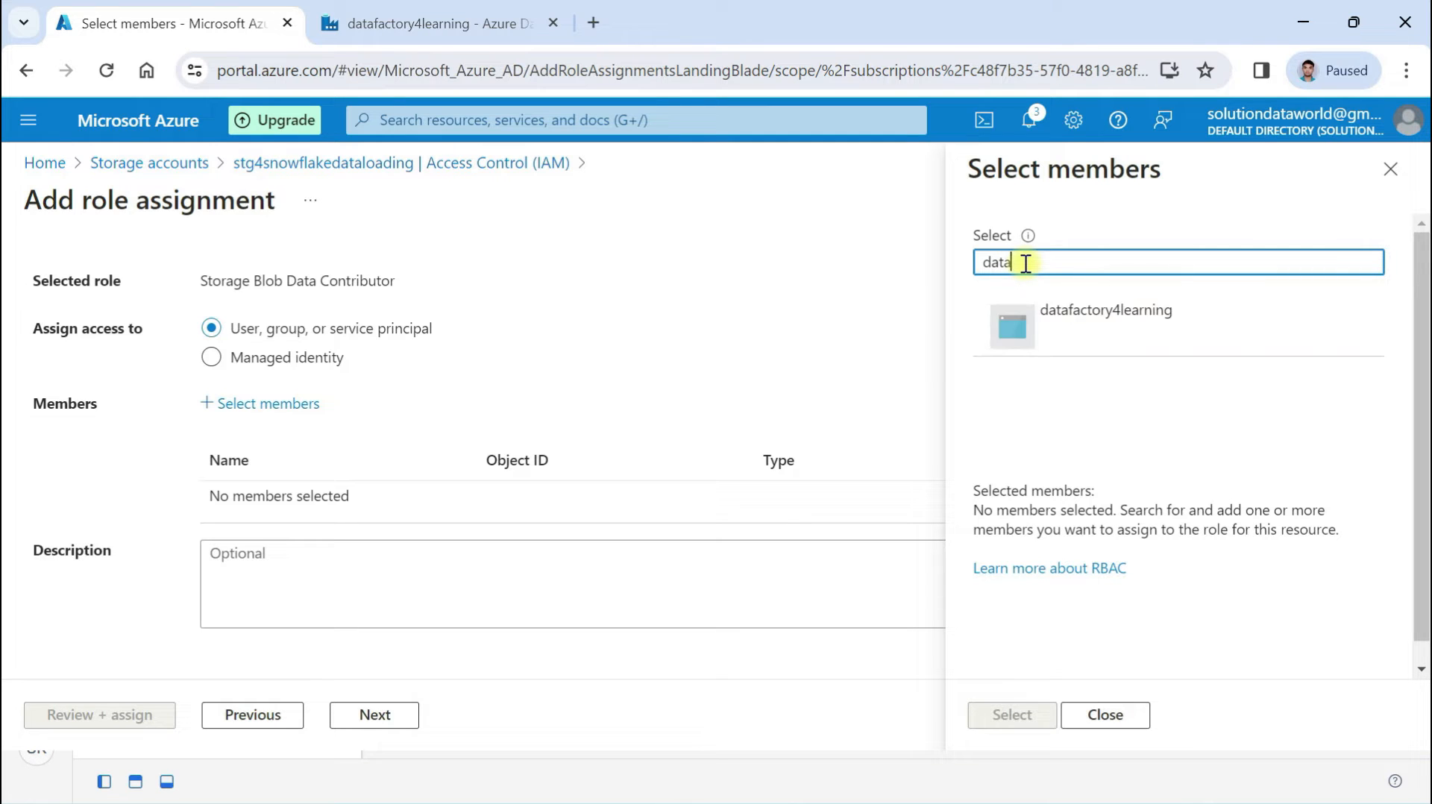
pyautogui.click(1108, 323)
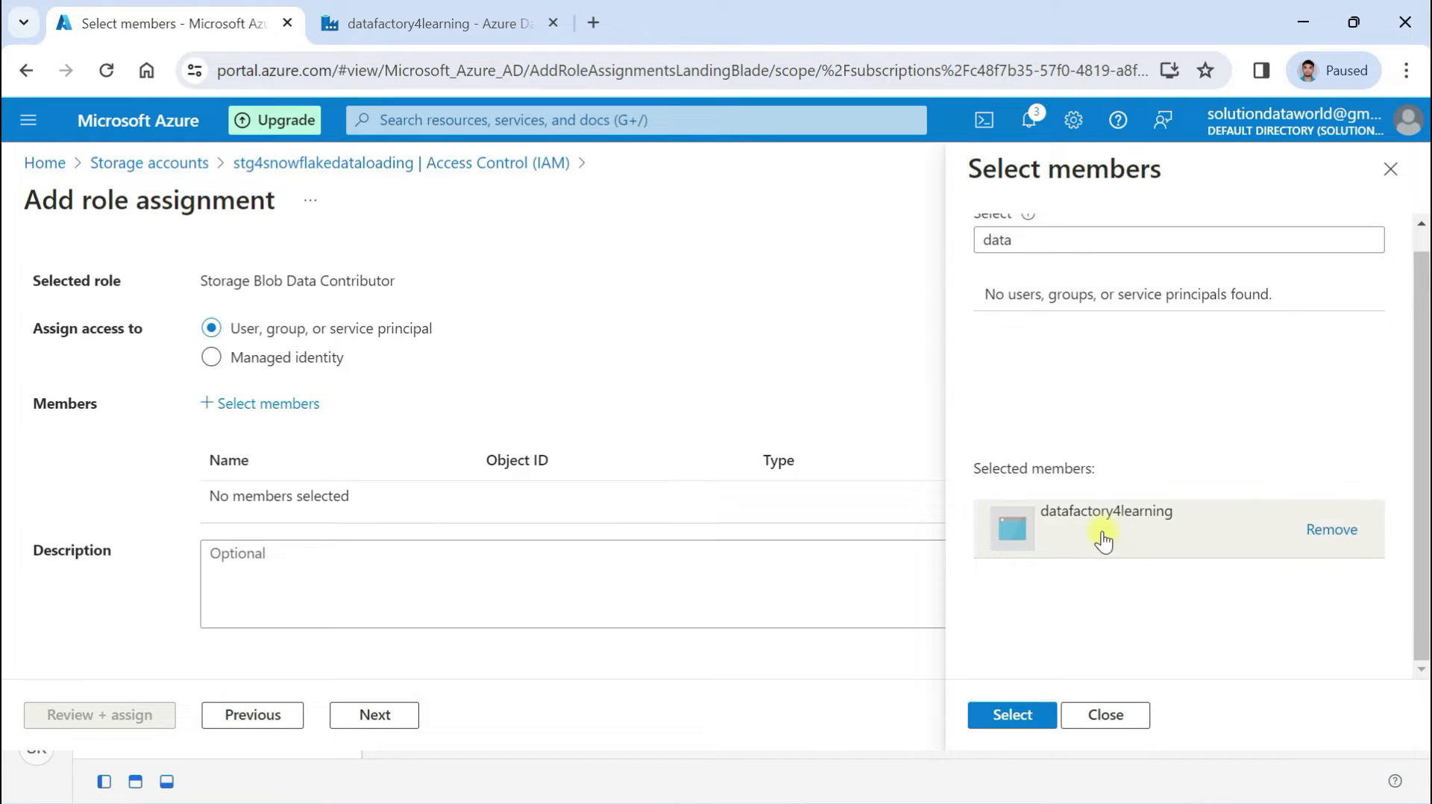
pyautogui.click(989, 720)
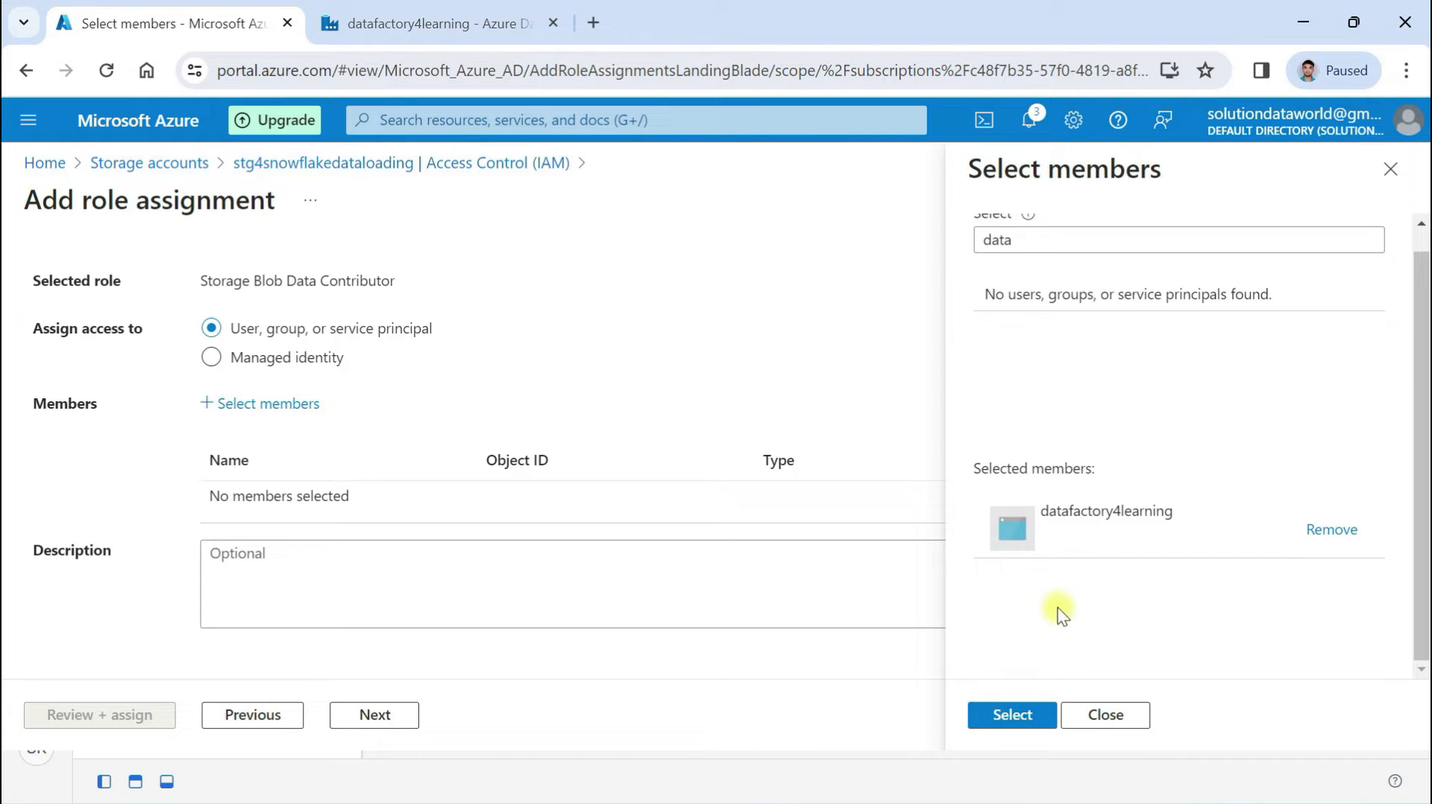
pyautogui.click(998, 719)
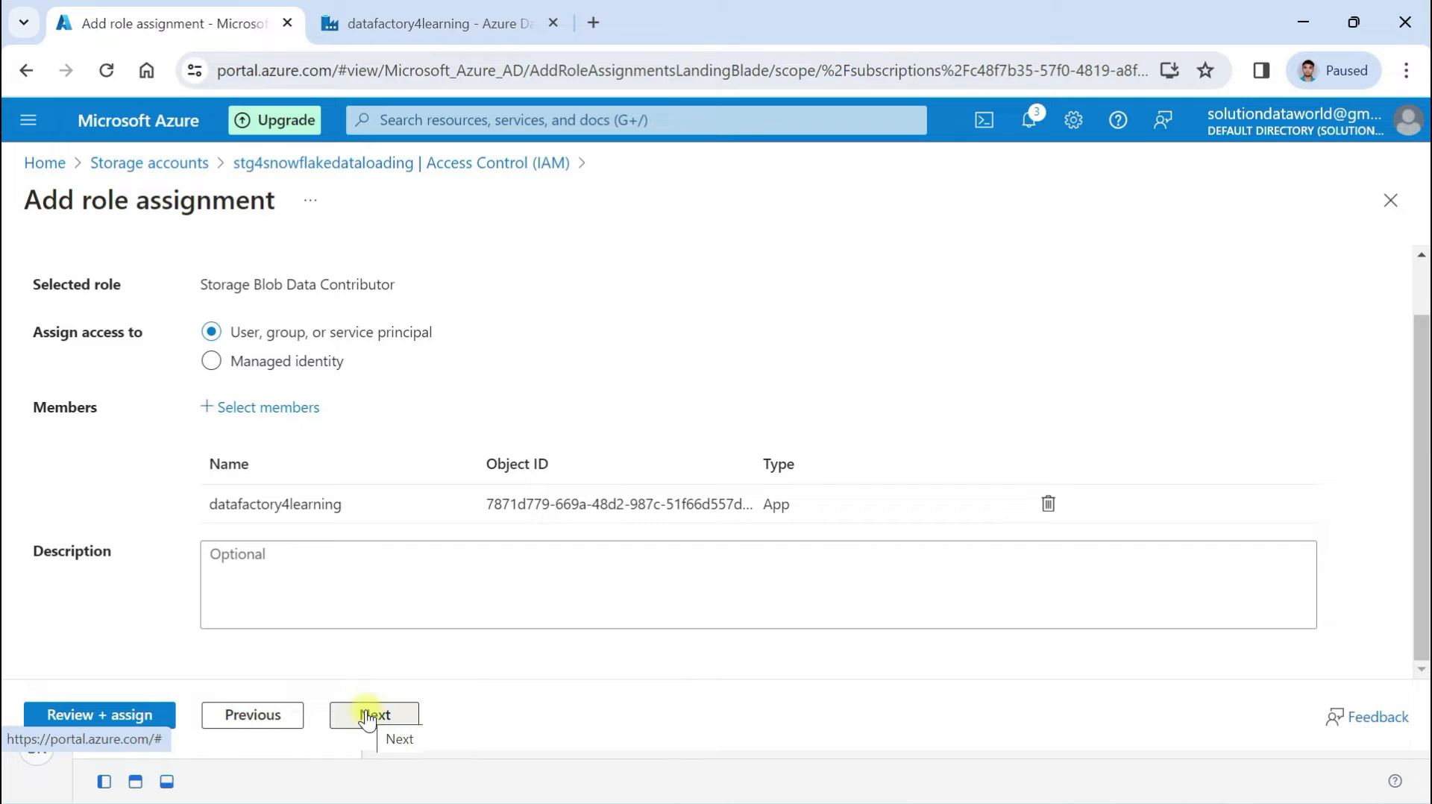
# Review and assign the role, then switch to the datafactory4learning Data Factory tab
pyautogui.click(80, 718)
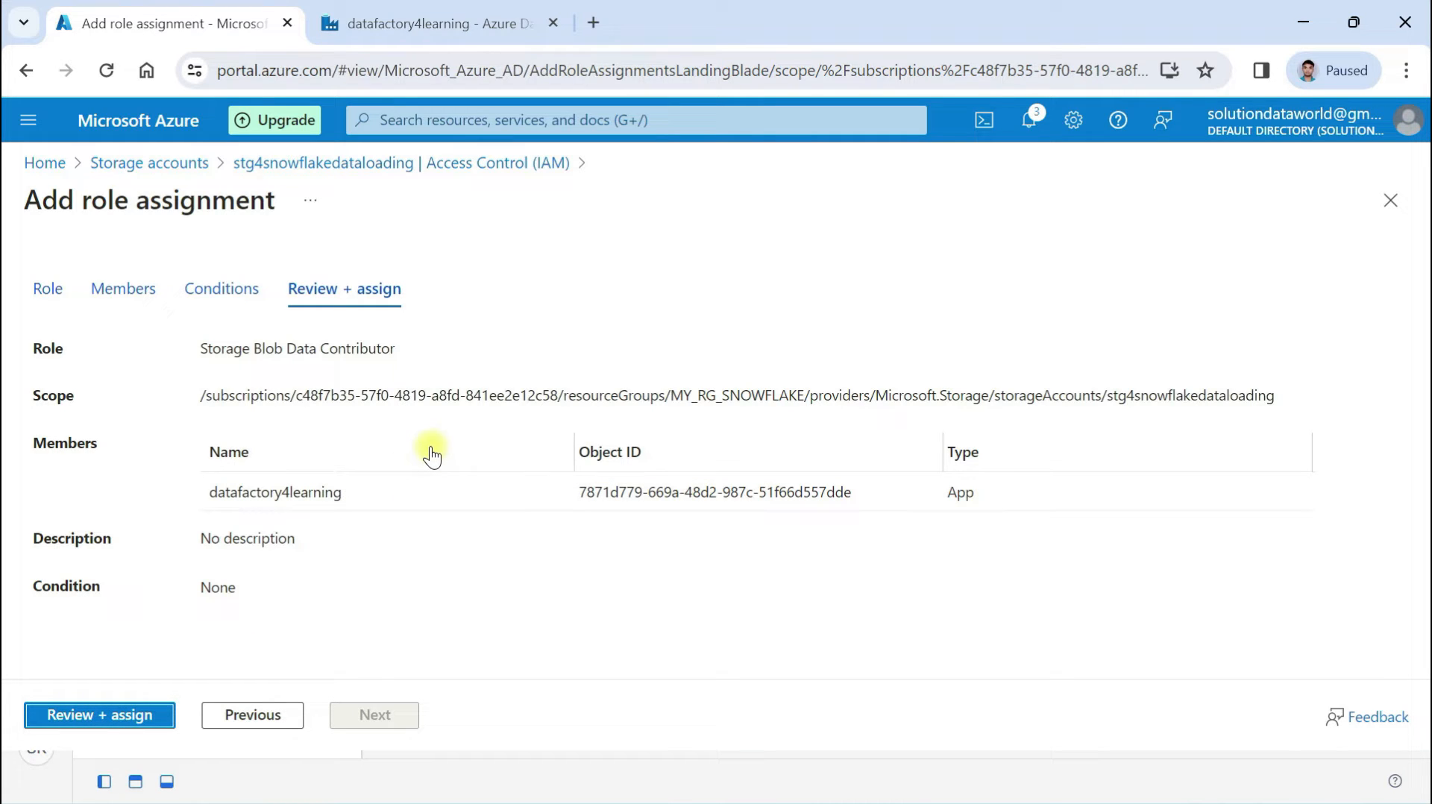
pyautogui.click(114, 716)
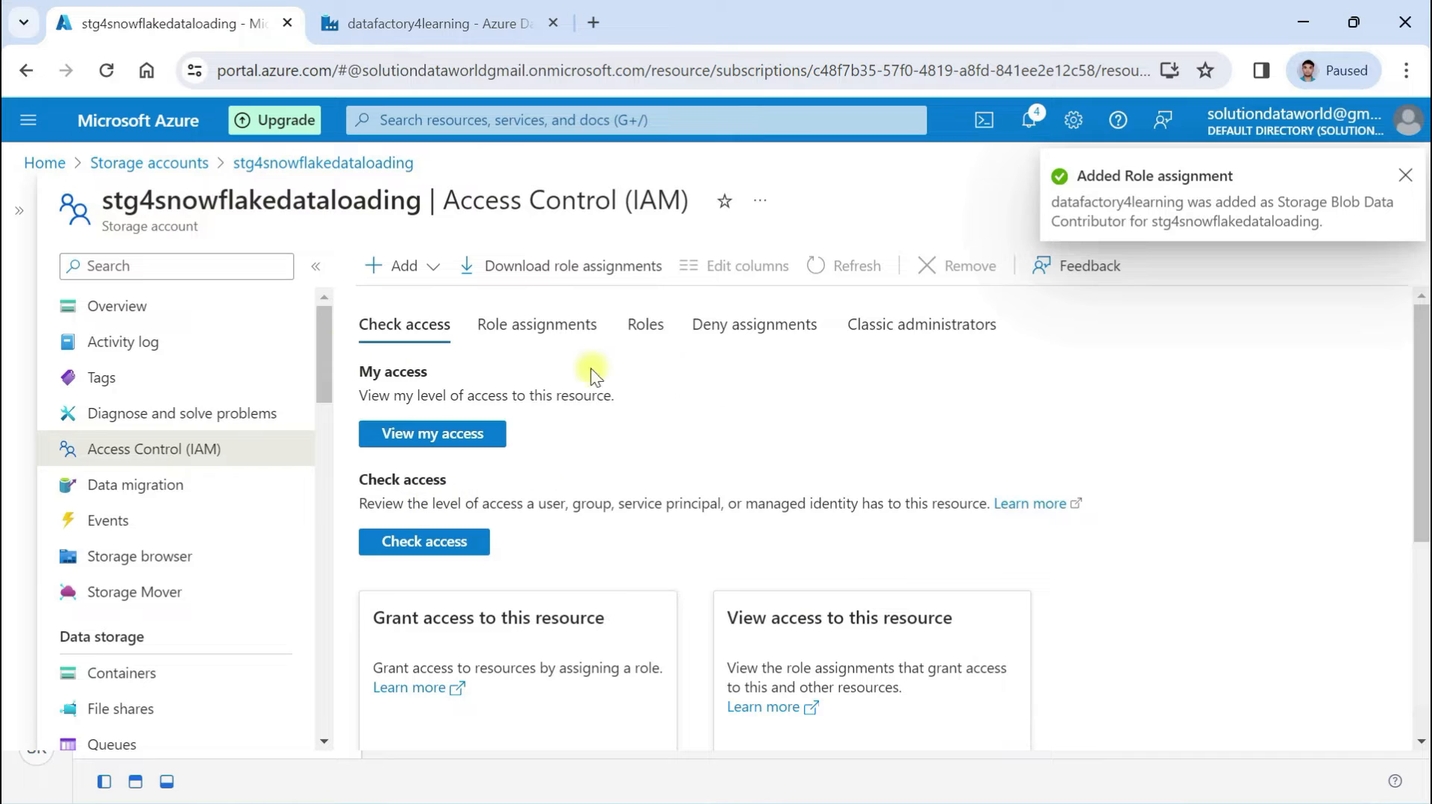
pyautogui.click(442, 30)
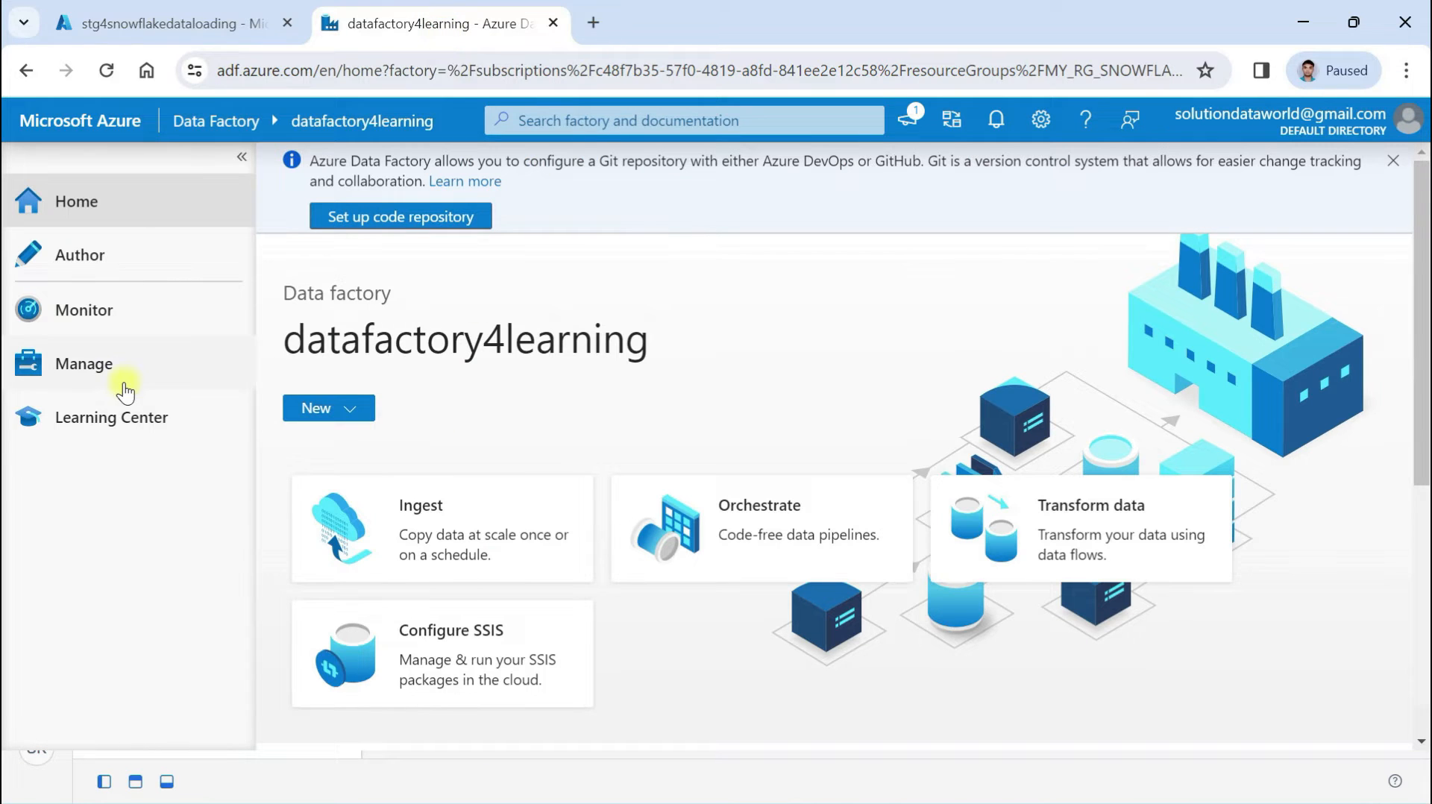
# Create a new Snowflake linked service from Manage > Linked services
pyautogui.click(94, 377)
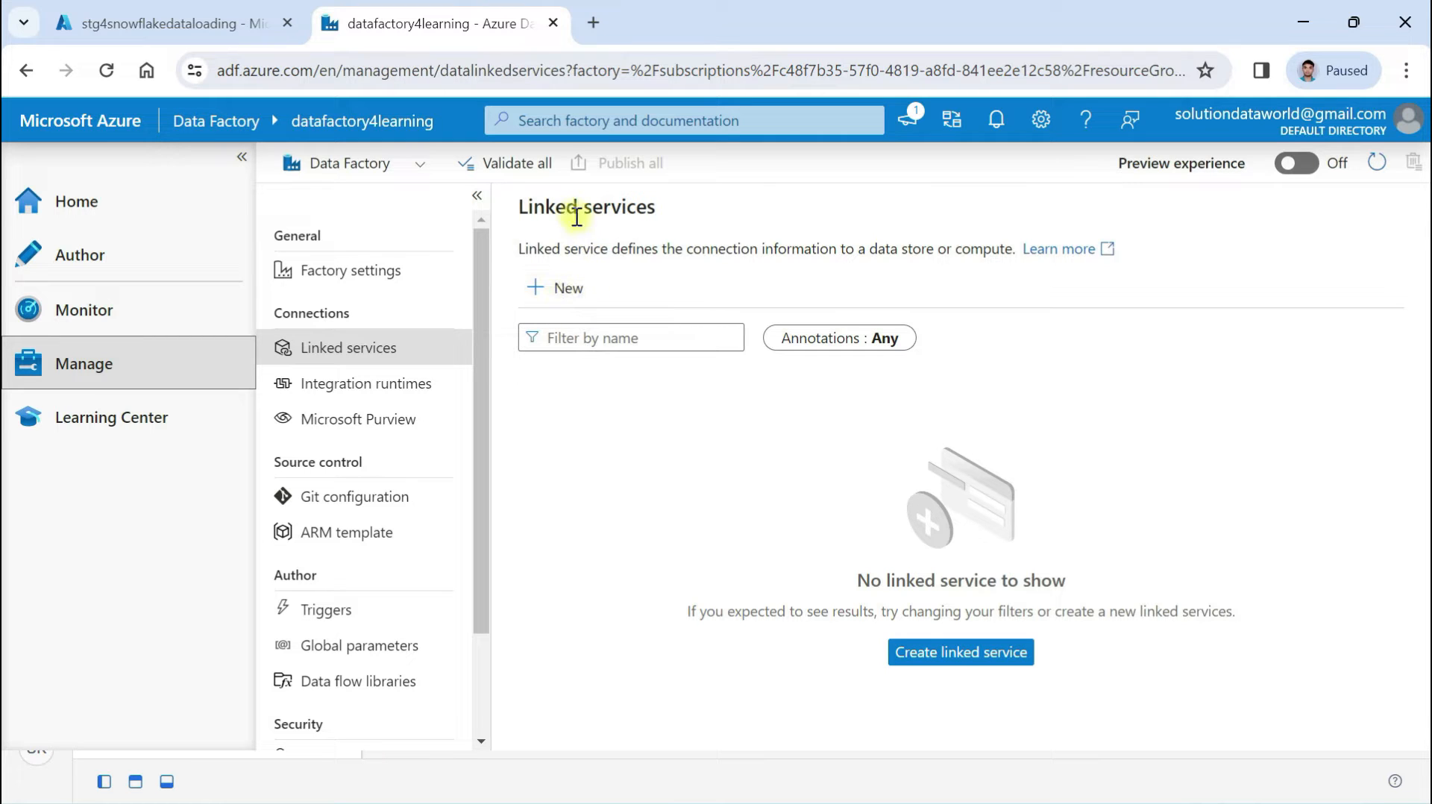
pyautogui.click(549, 291)
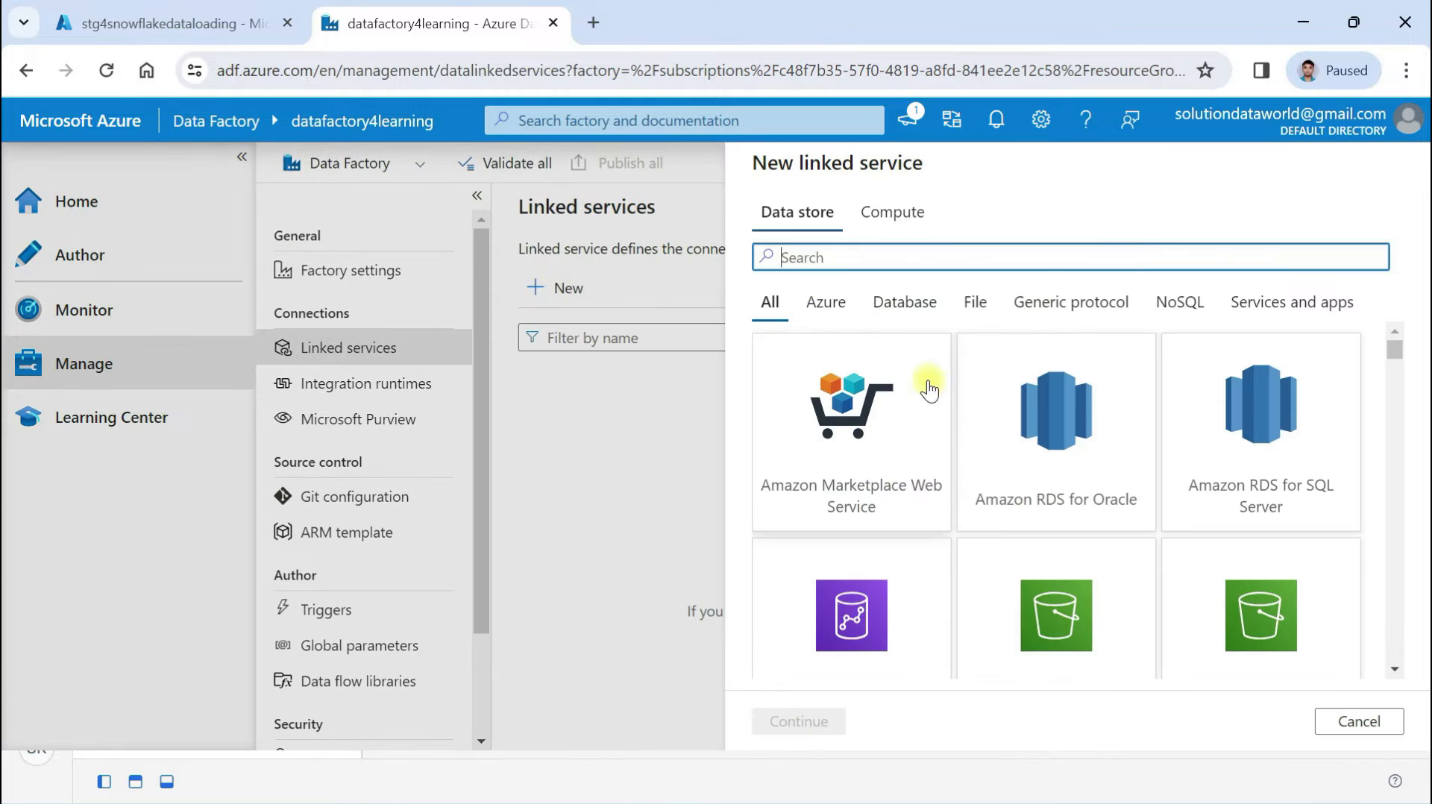
pyautogui.write('s')
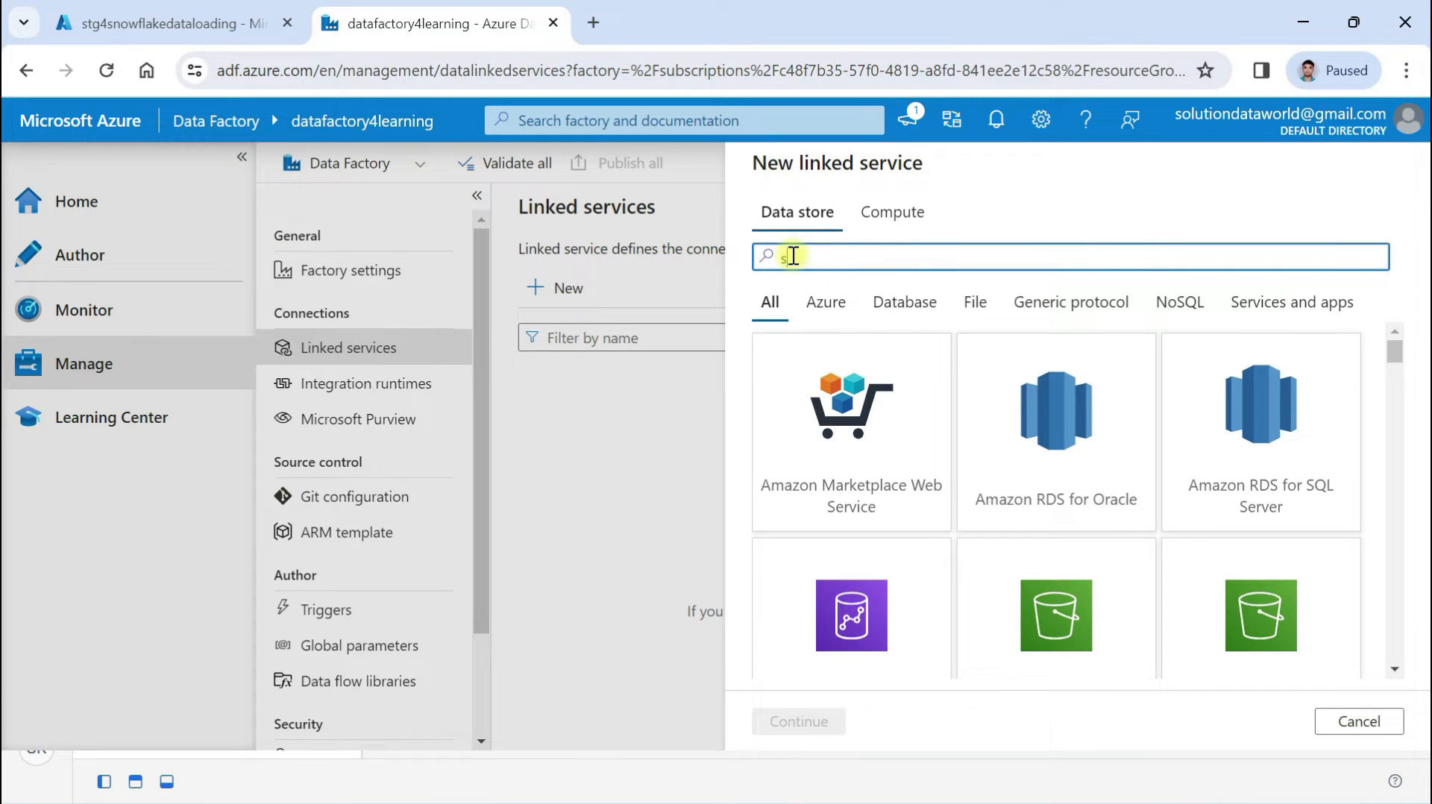
pyautogui.write('no')
pyautogui.click(811, 396)
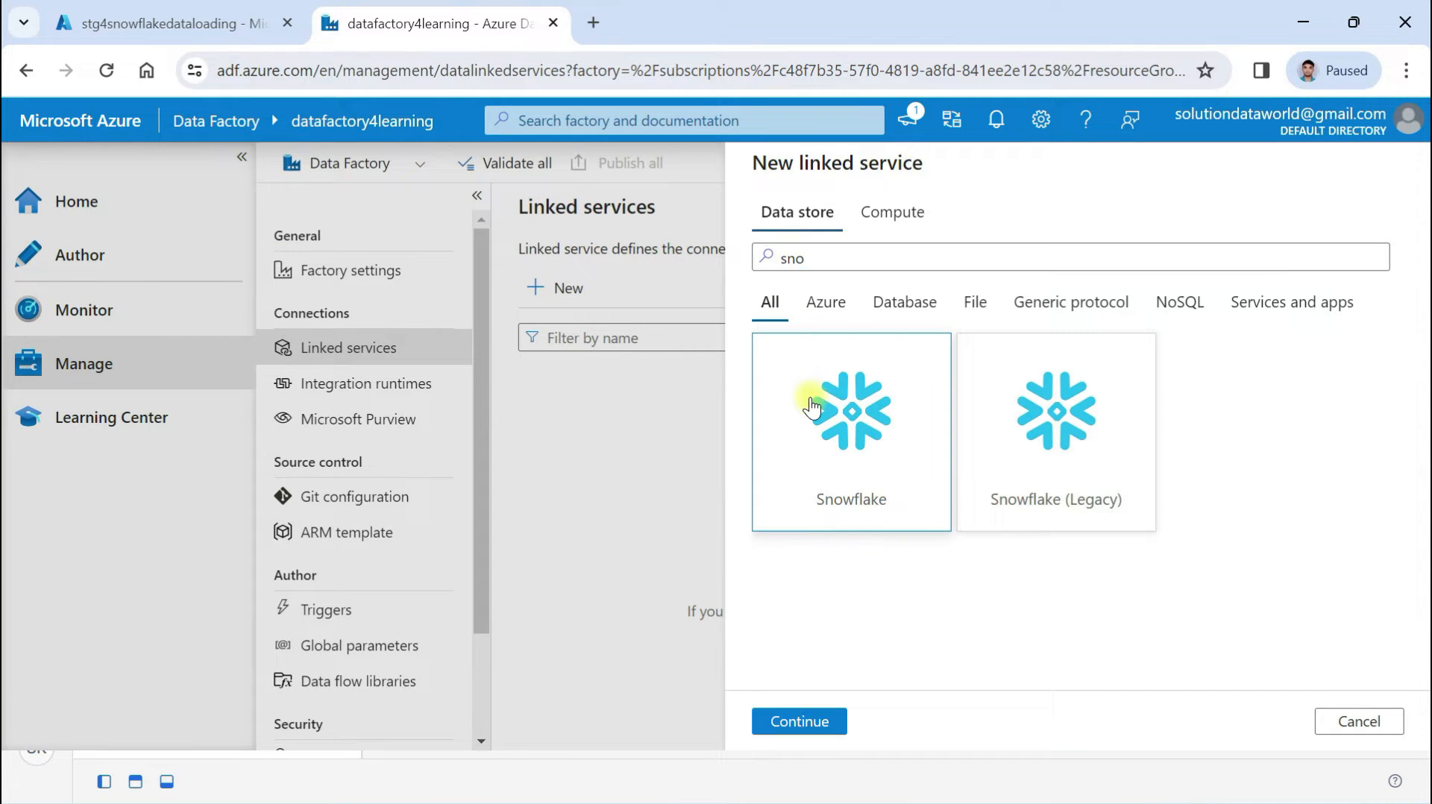
pyautogui.click(793, 735)
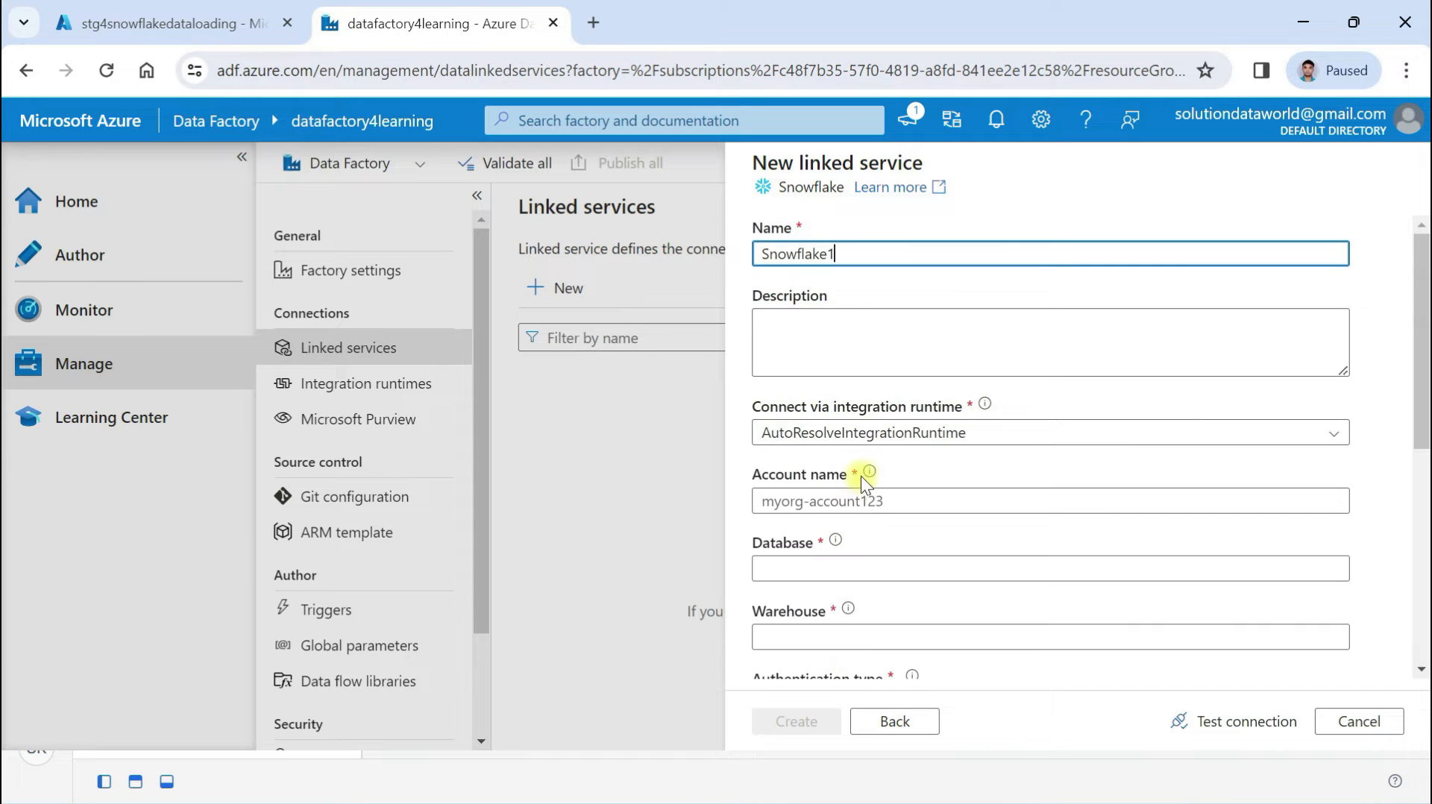
# Rename the linked service to ls_snowflkae and switch to Snowflake for the account name
pyautogui.moveTo(856, 246); pyautogui.dragTo(716, 254)
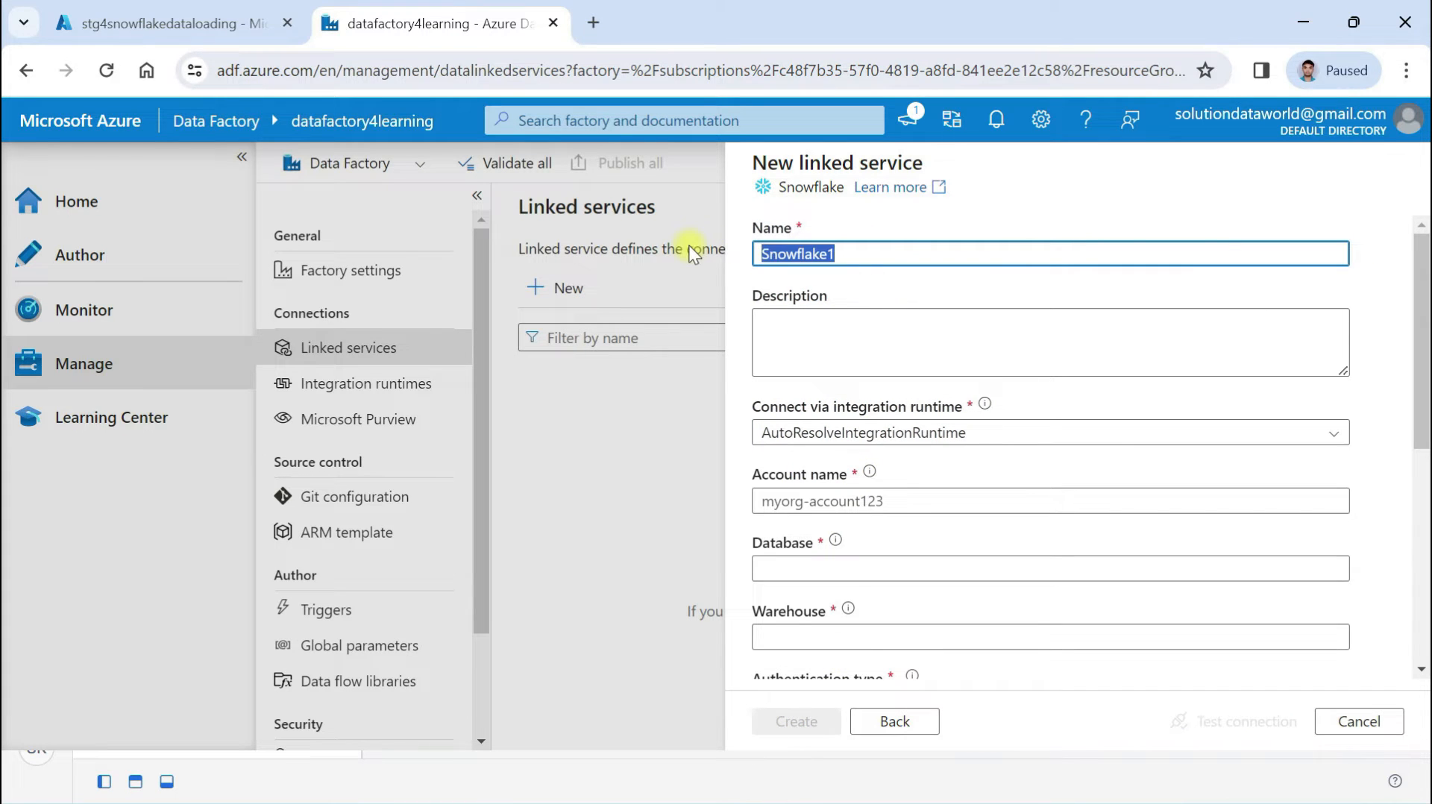
pyautogui.write('ls_s')
pyautogui.click(784, 326)
pyautogui.scroll(-2, 785, 327)
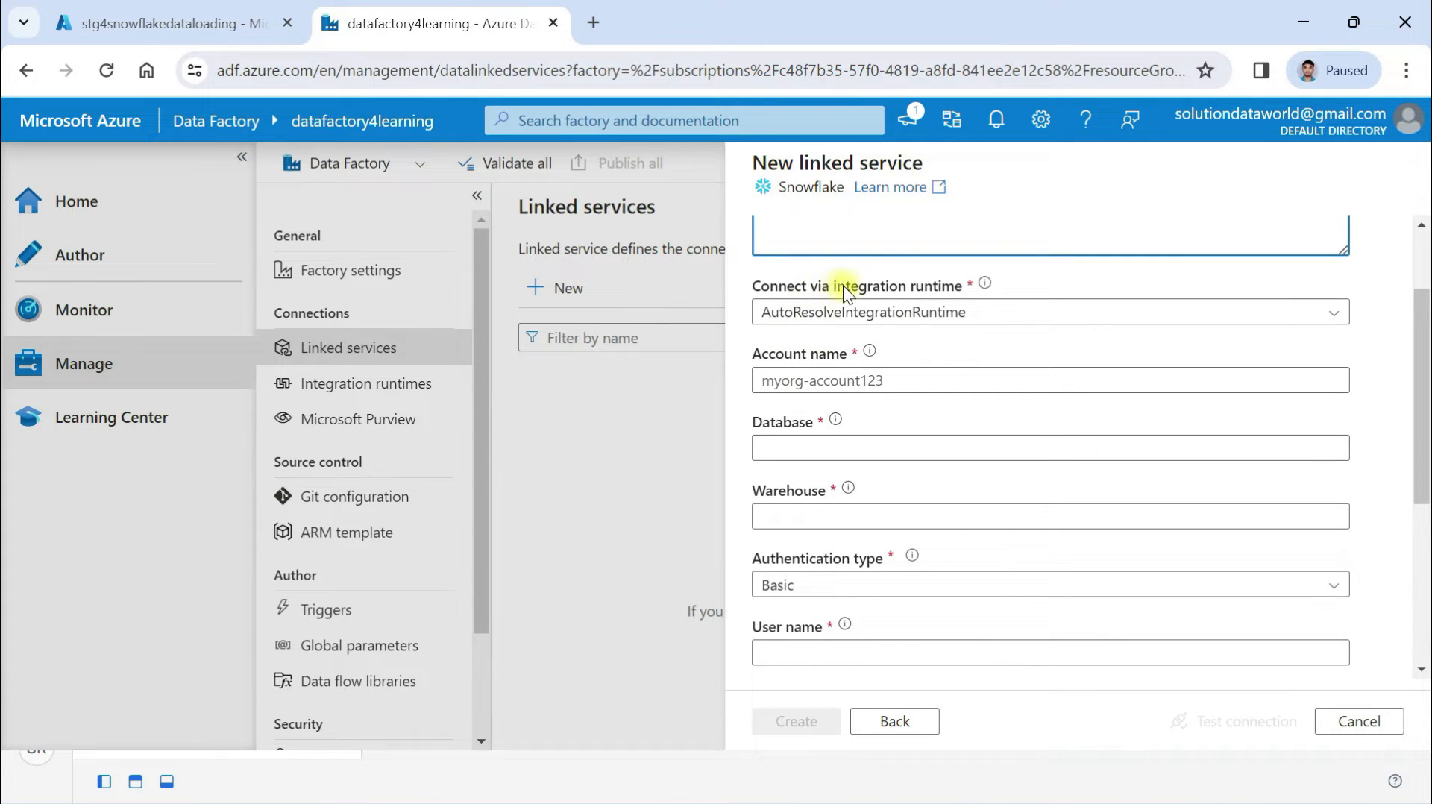
pyautogui.click(813, 382)
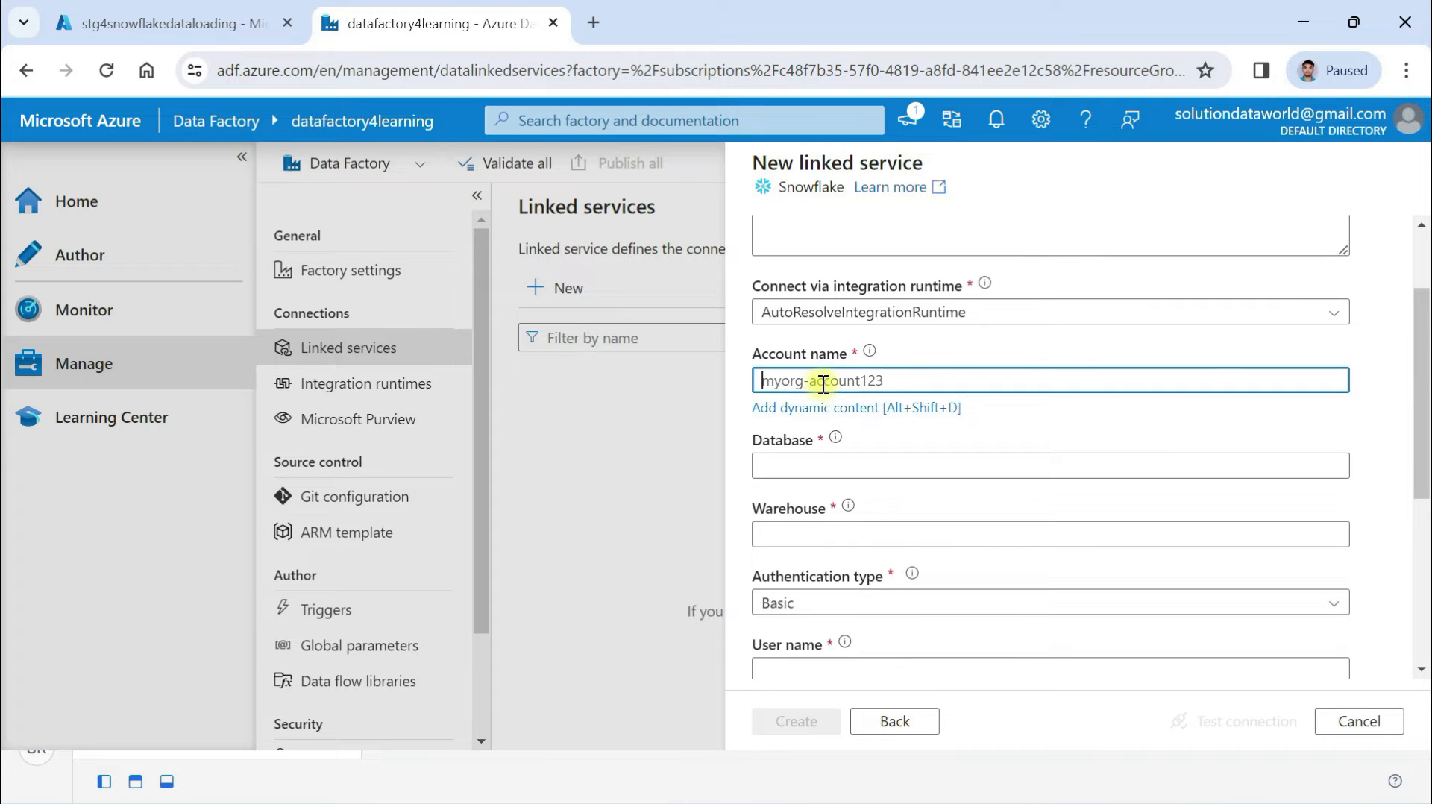
pyautogui.hotkey('alt', 'Tab')
pyautogui.hotkey('alt', 'Tab')
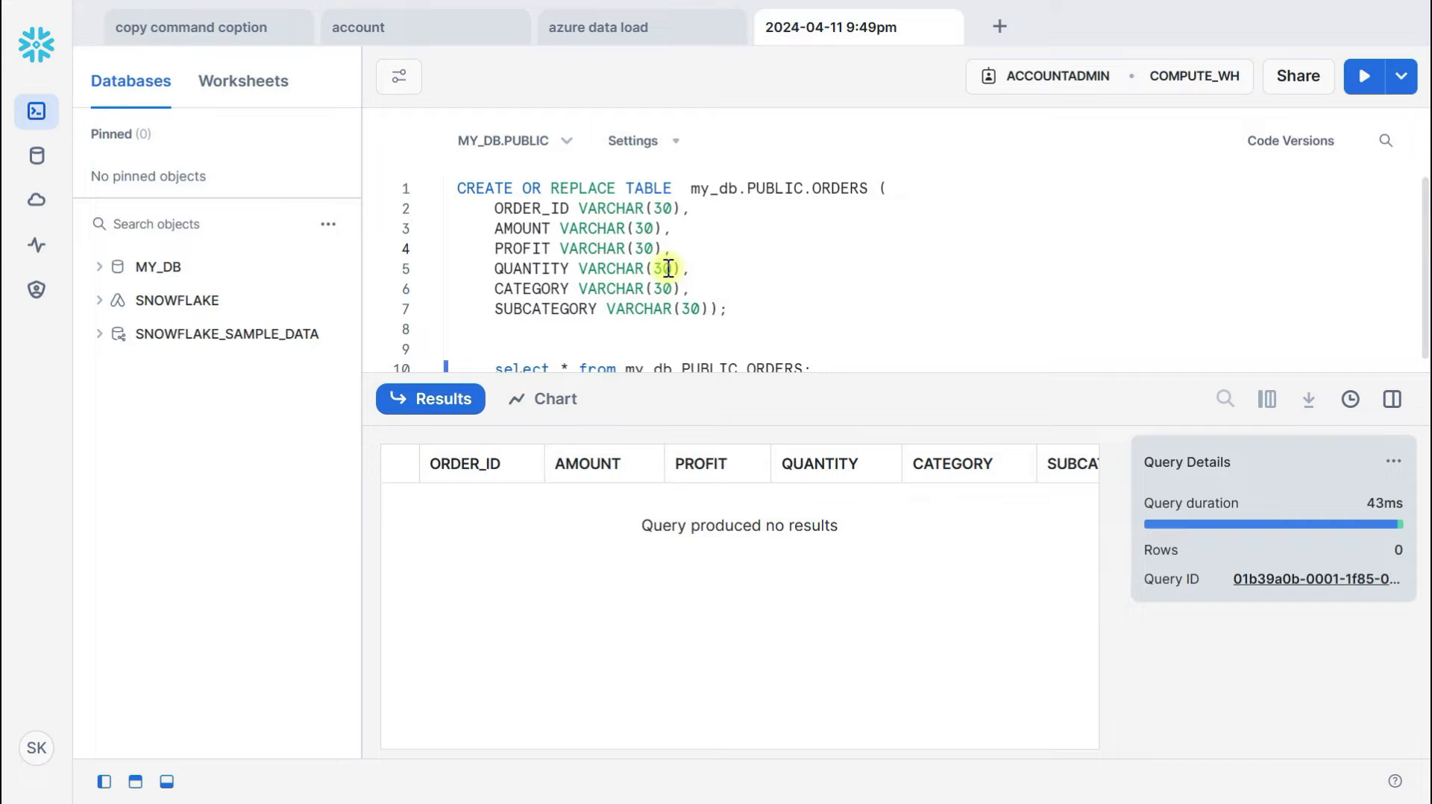
pyautogui.moveTo(720, 391); pyautogui.dragTo(719, 484)
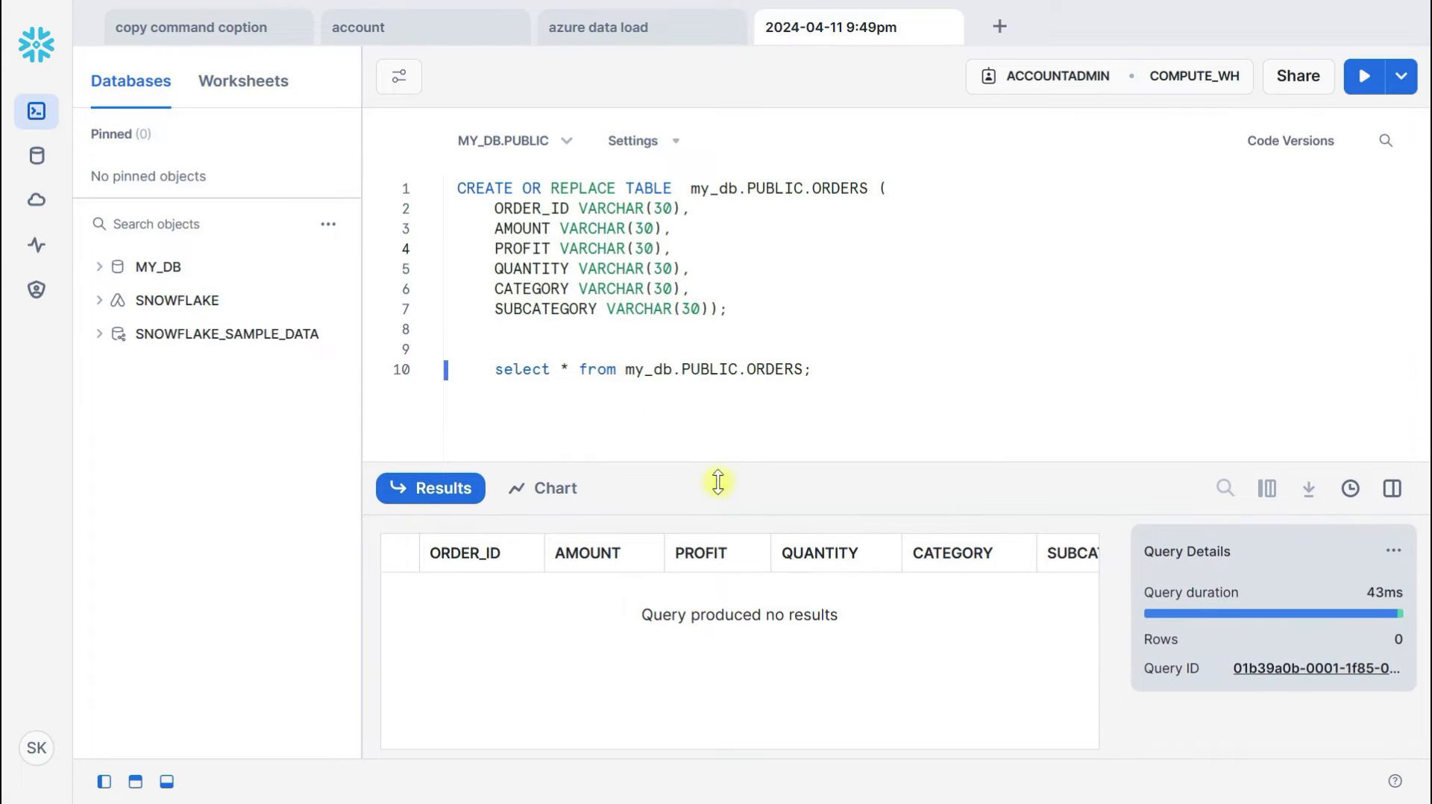
pyautogui.click(35, 752)
pyautogui.click(140, 431)
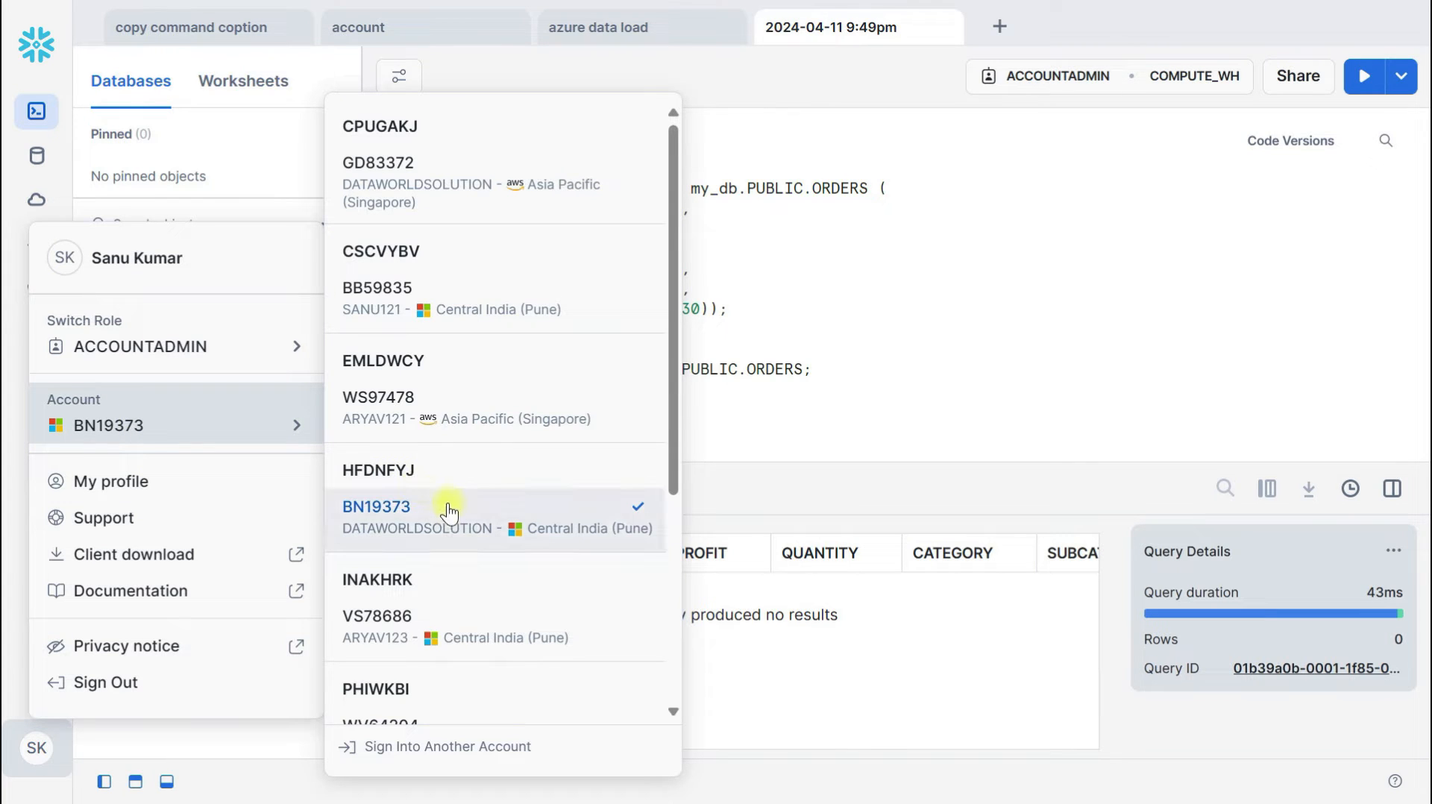
pyautogui.moveTo(448, 505)
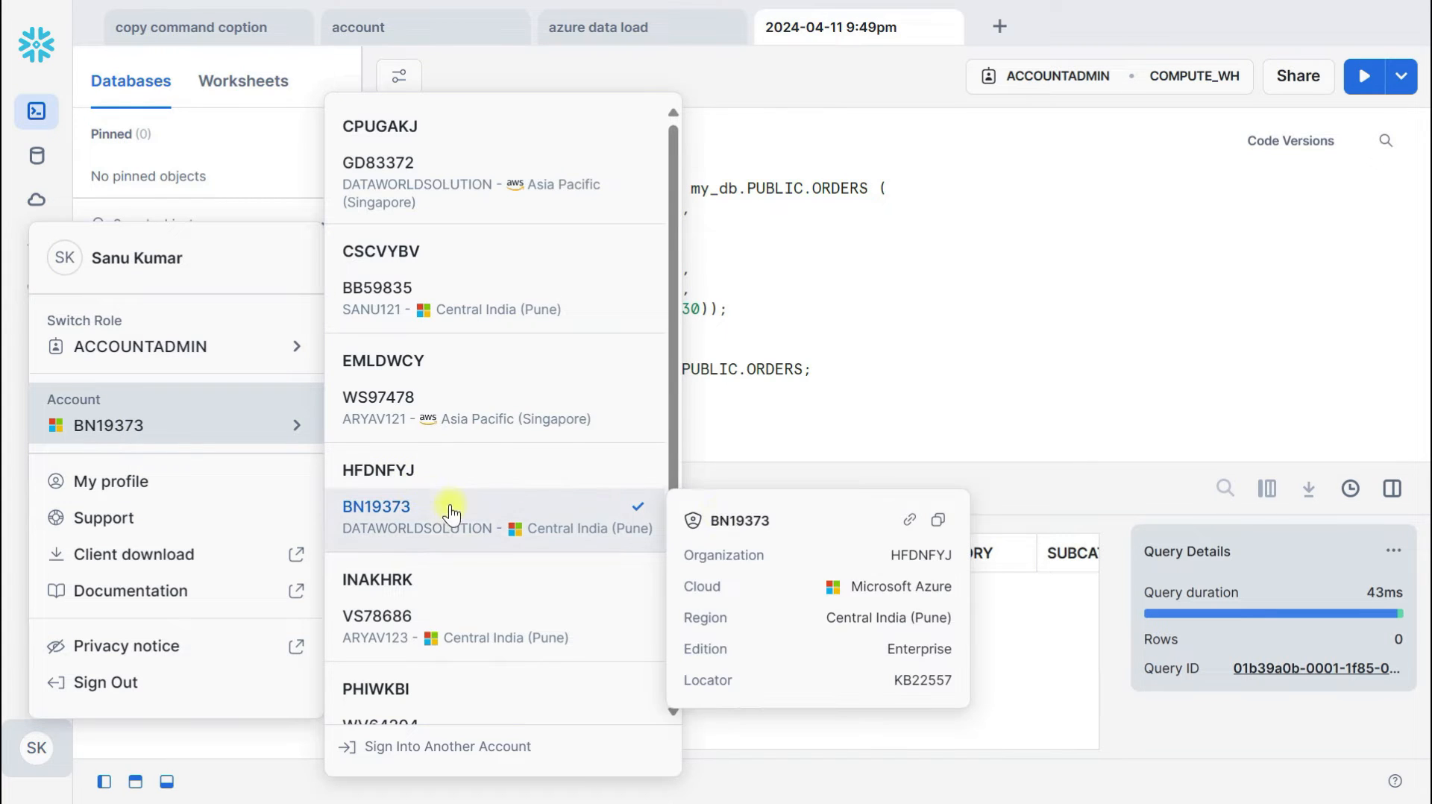
pyautogui.click(936, 521)
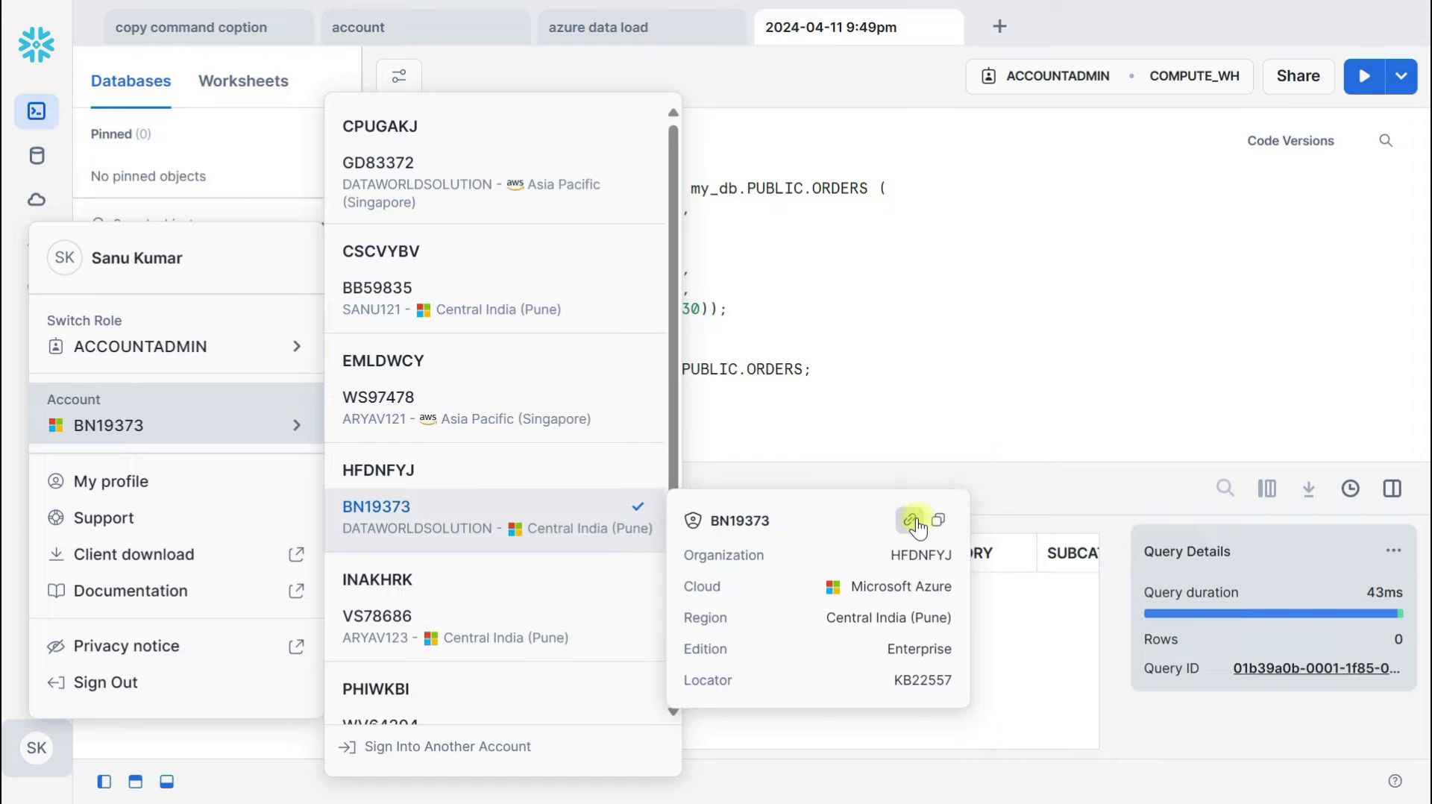
pyautogui.click(798, 448)
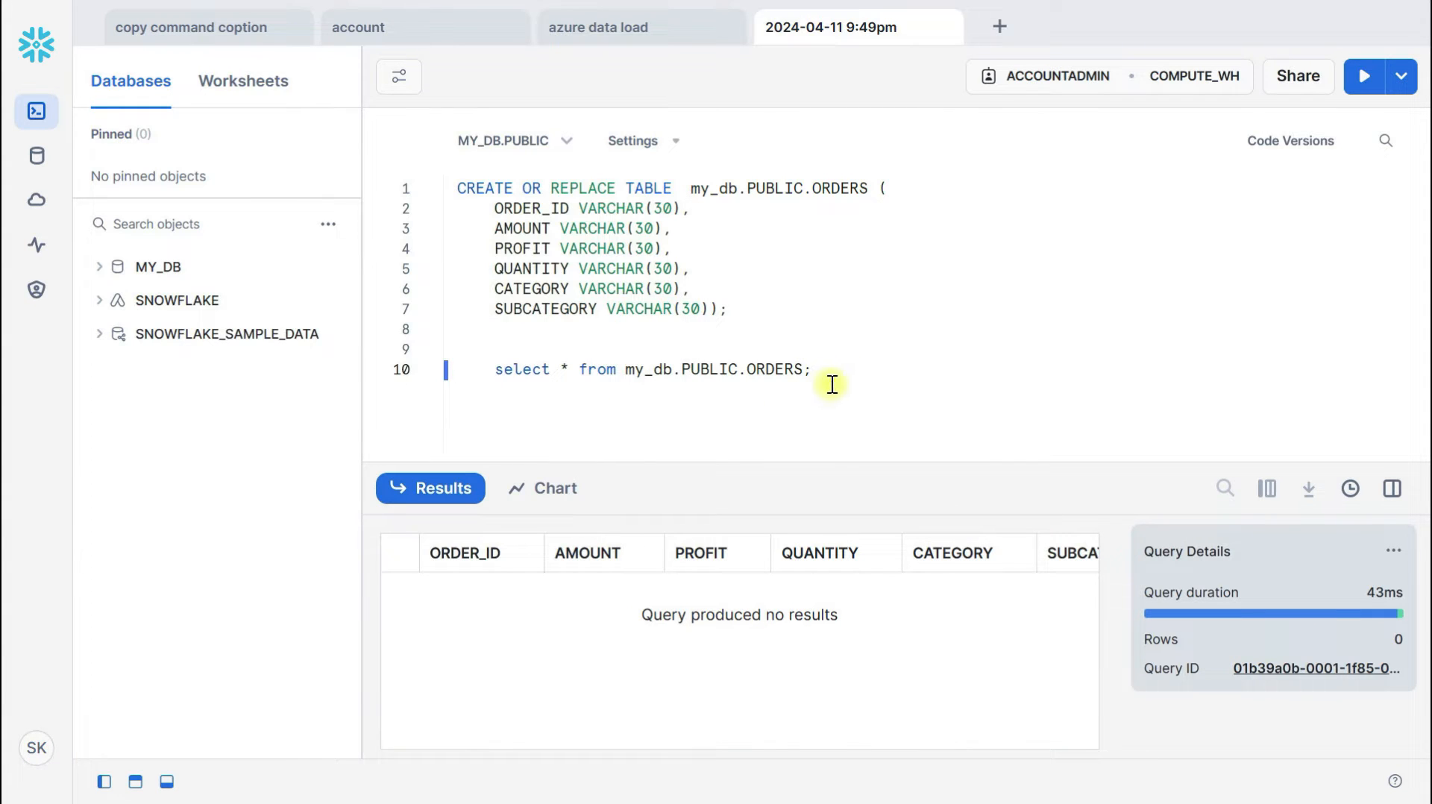
# Paste the URL on line 12, copy kb22557.central-india, and return to Data Factory's Account name field
pyautogui.hotkey('ctrl', 'v')
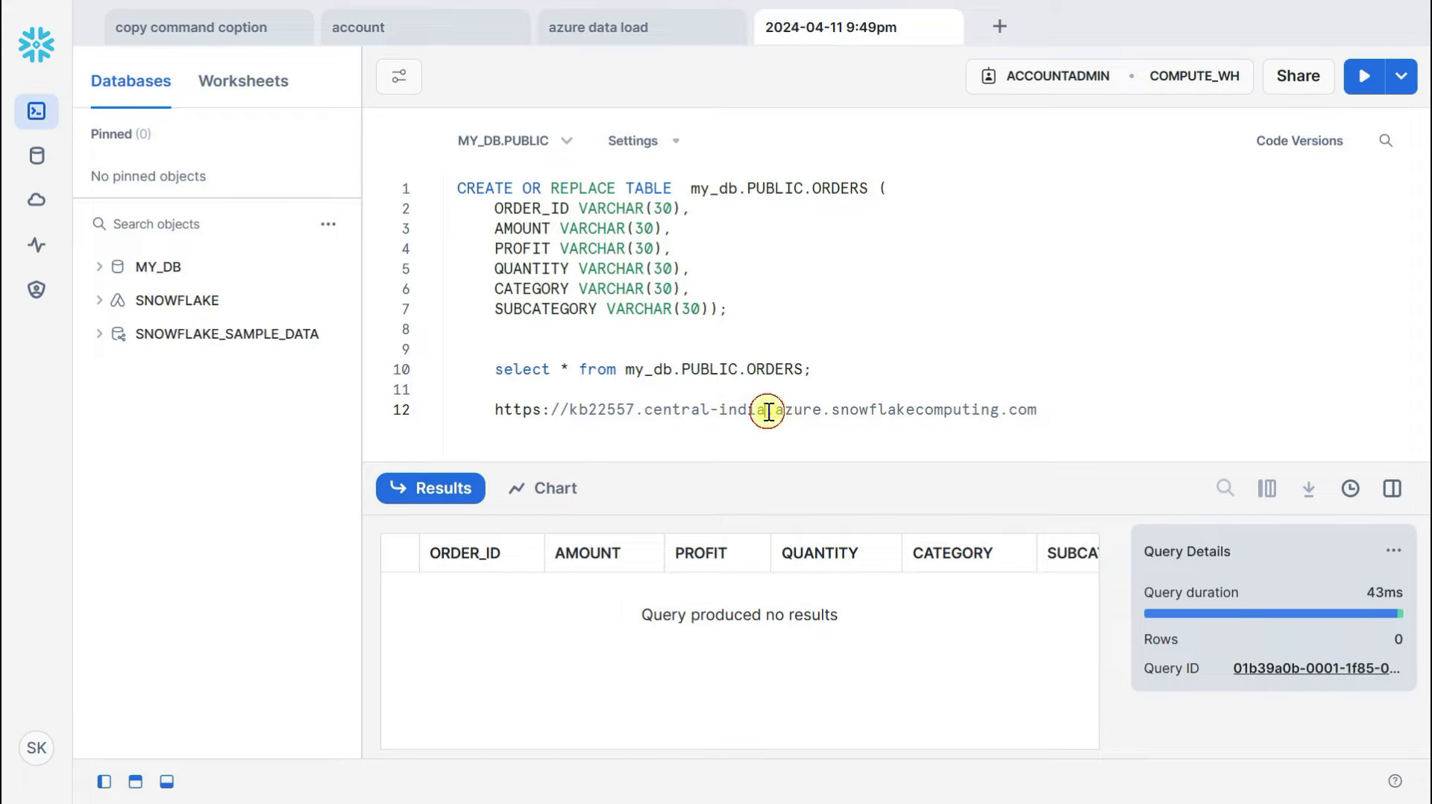
pyautogui.moveTo(766, 410); pyautogui.dragTo(572, 415)
pyautogui.hotkey('ctrl', 'c')
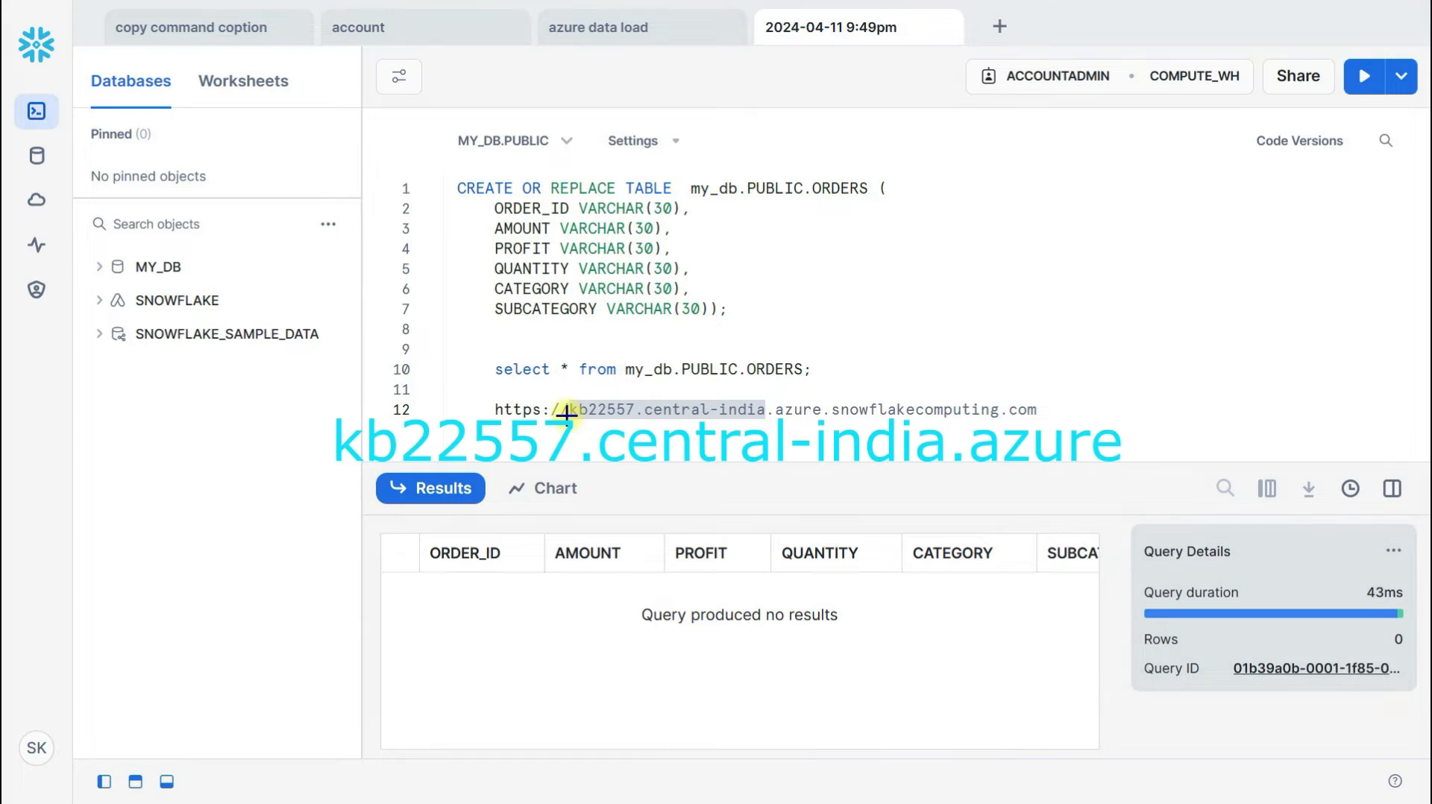
pyautogui.hotkey('alt', 'Tab')
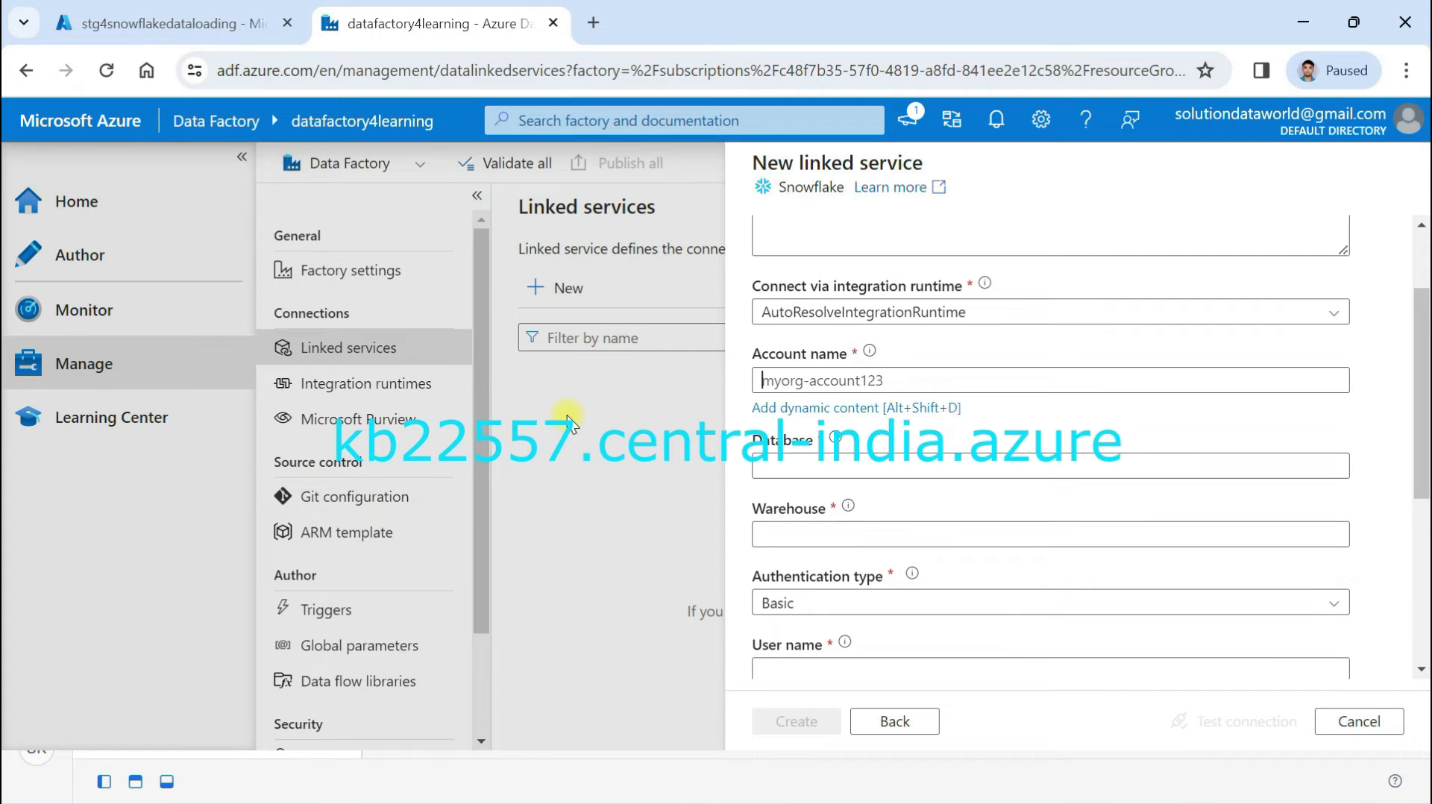
pyautogui.click(780, 381)
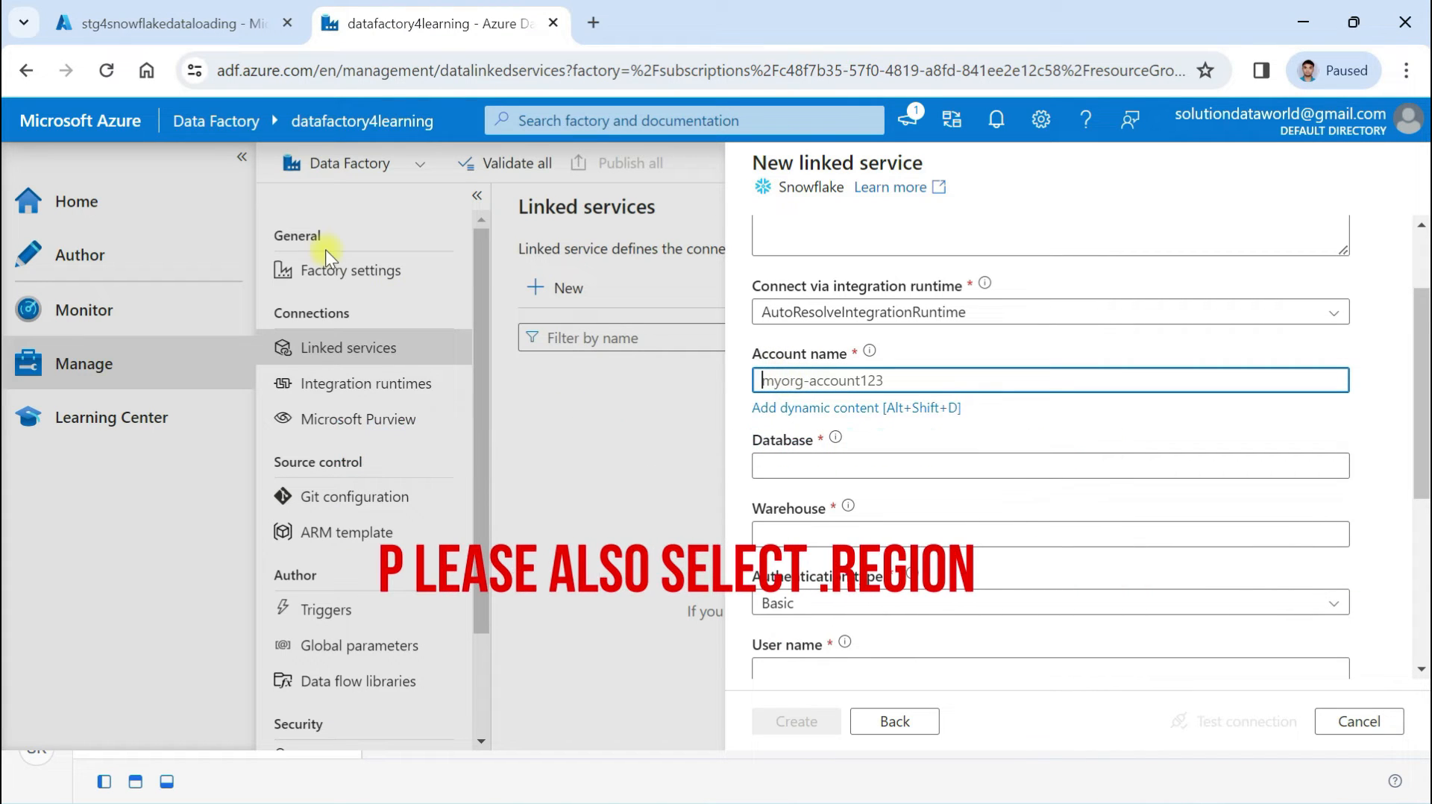
# Fill the Snowflake linked service with account kb22557.central-india, database my_db and warehouse compute_wh
pyautogui.hotkey('ctrl', 'v')
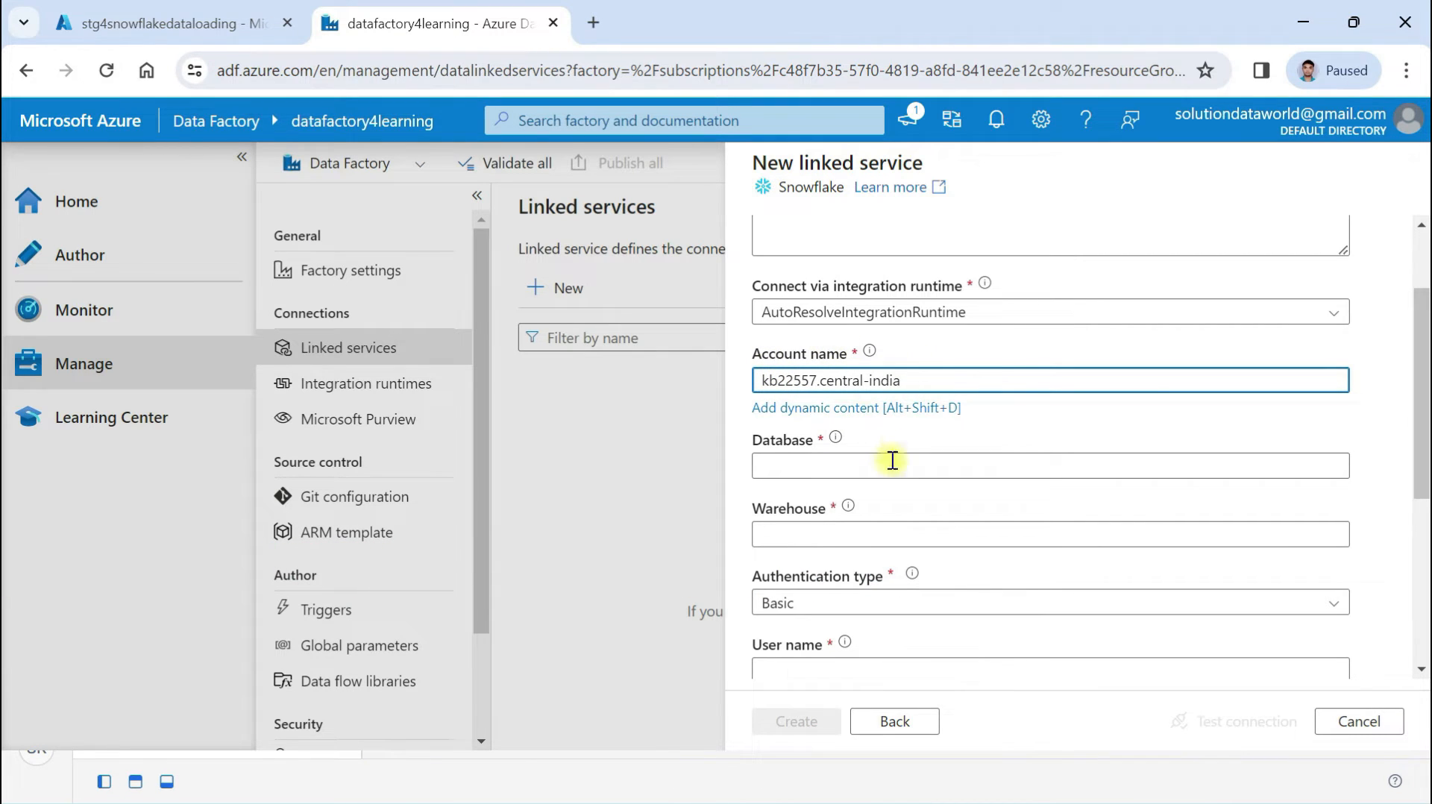
pyautogui.click(802, 459)
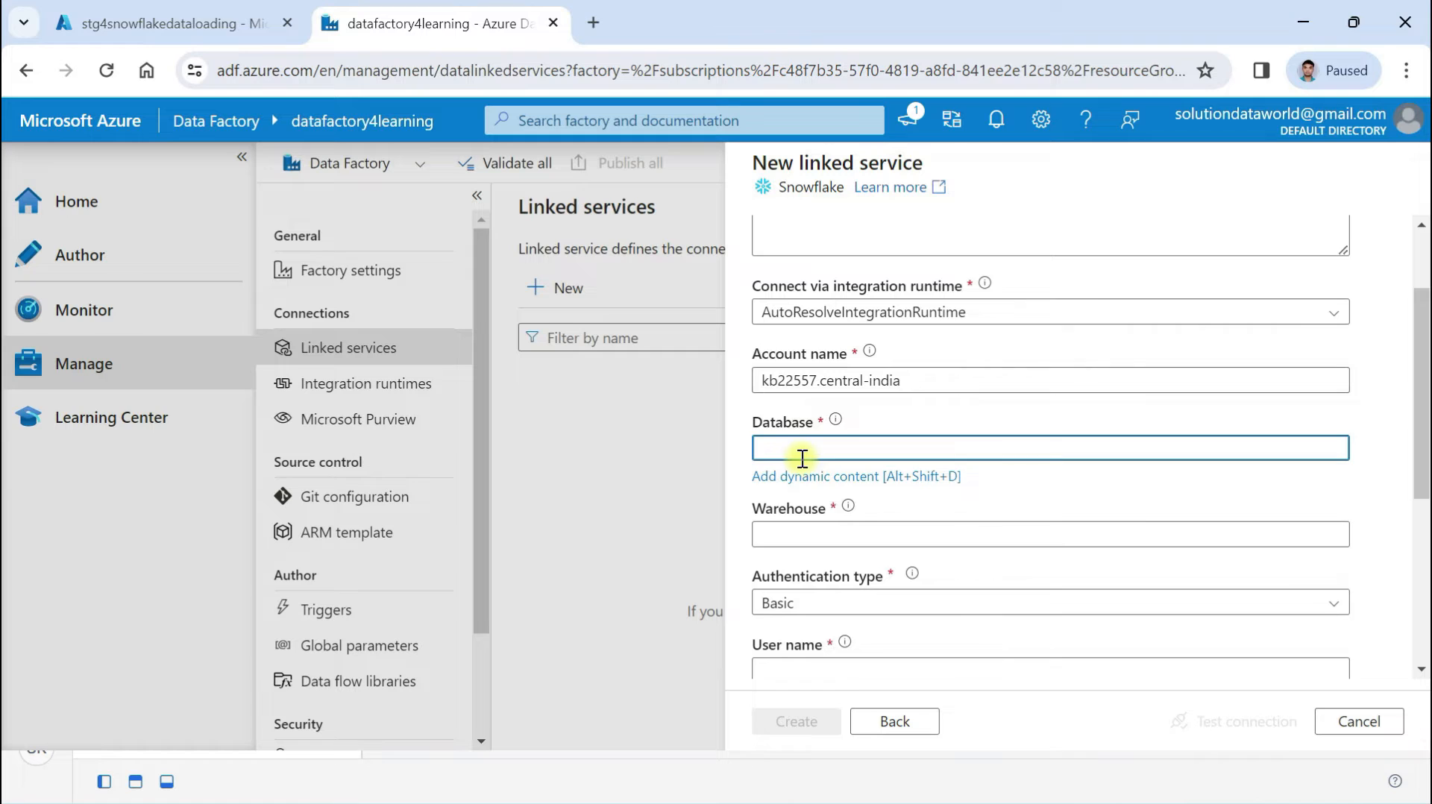
pyautogui.click(910, 389)
pyautogui.click(777, 447)
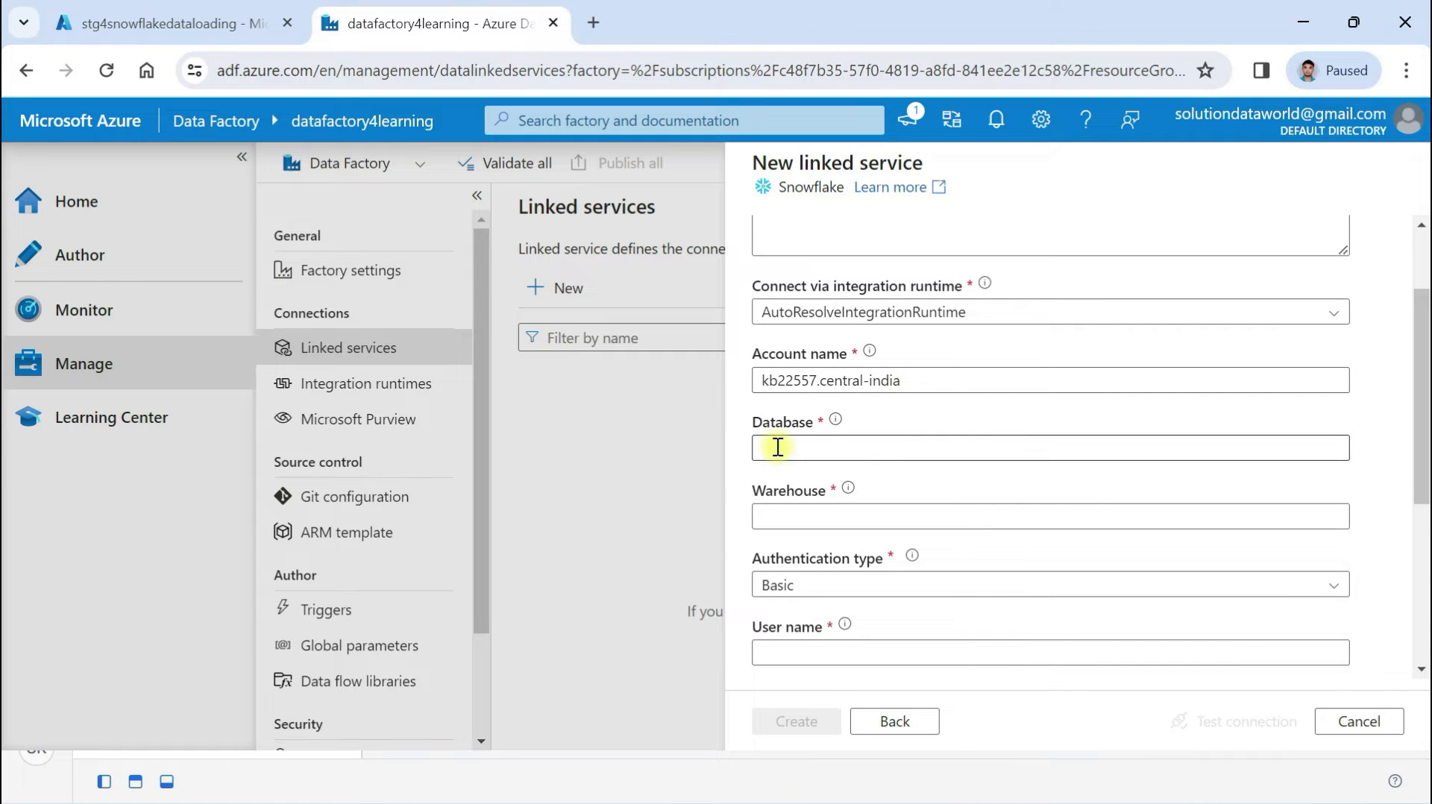
pyautogui.click(777, 445)
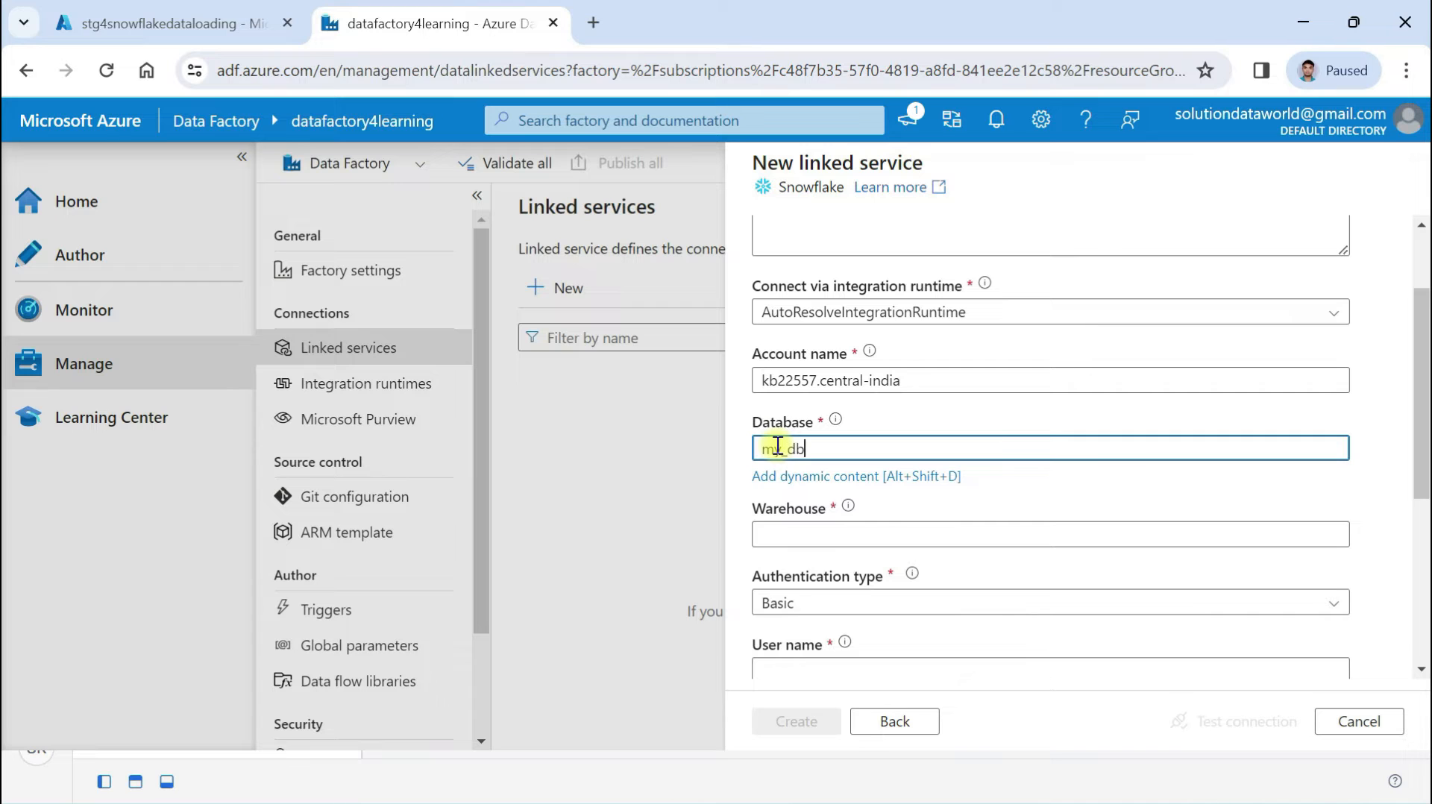
pyautogui.hotkey('alt', 'Tab')
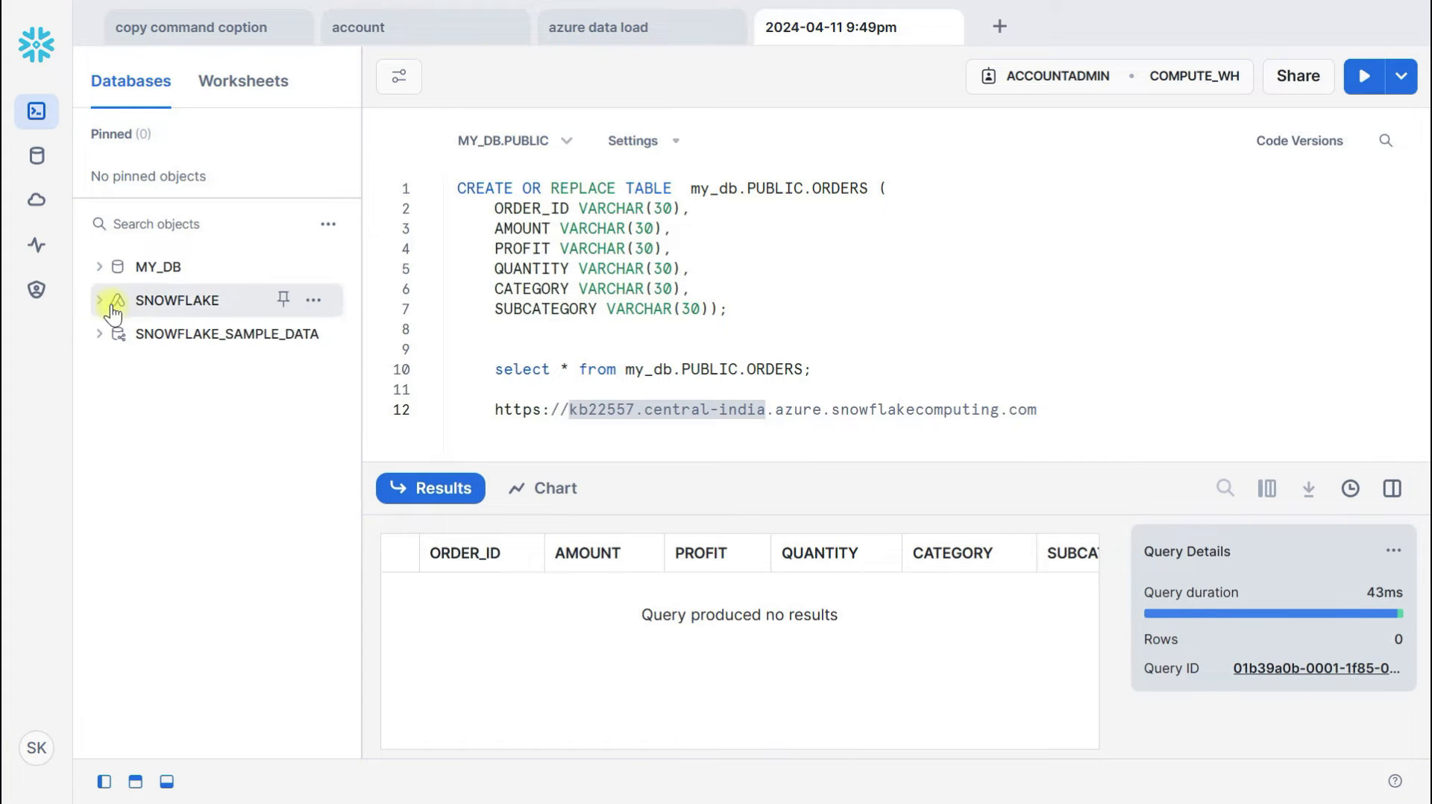
pyautogui.hotkey('alt', 'Tab')
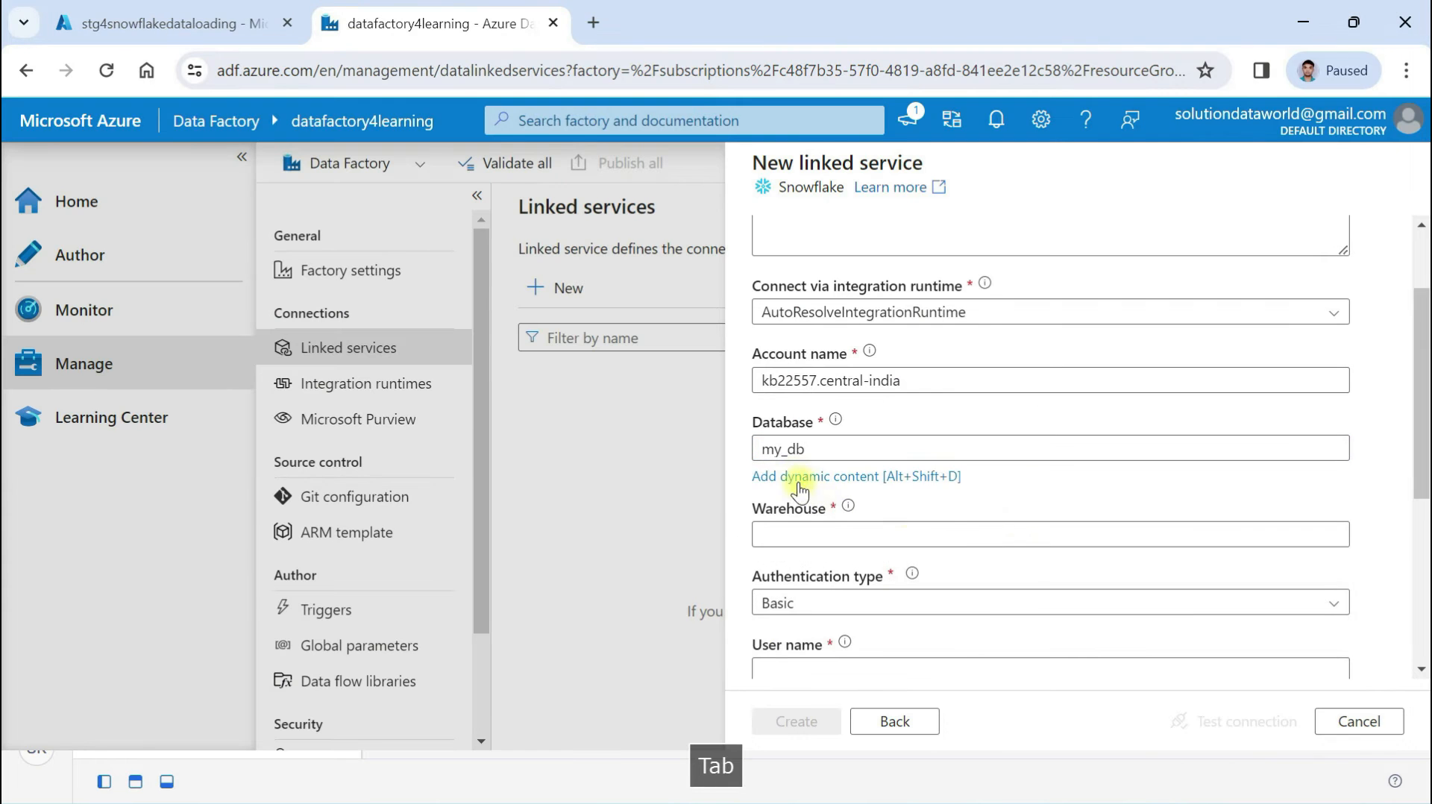
pyautogui.click(779, 531)
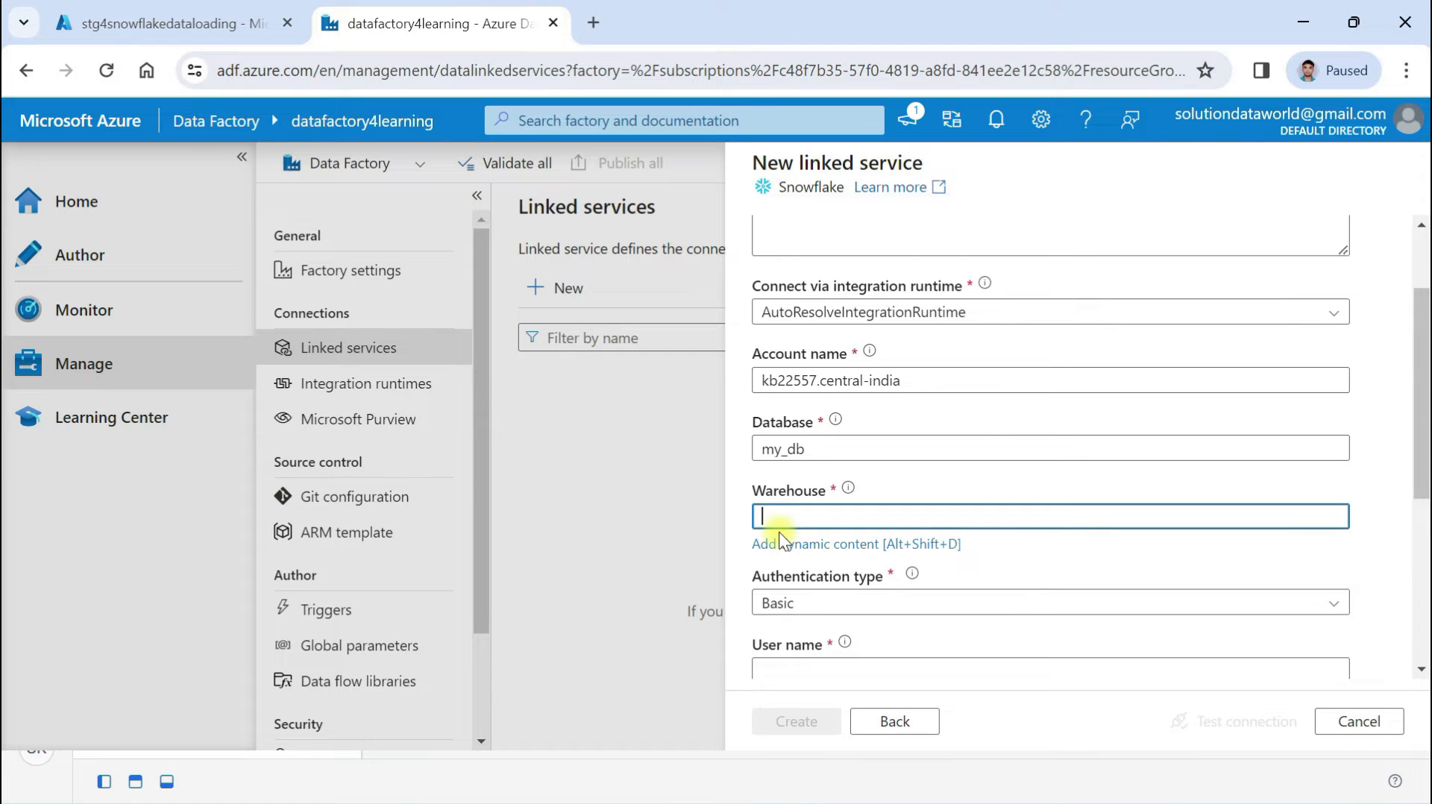
pyautogui.write('compute_wh')
# Open COMPUTE_WH from Snowflake's Warehouses list and copy its exact name
pyautogui.hotkey('alt', 'Tab')
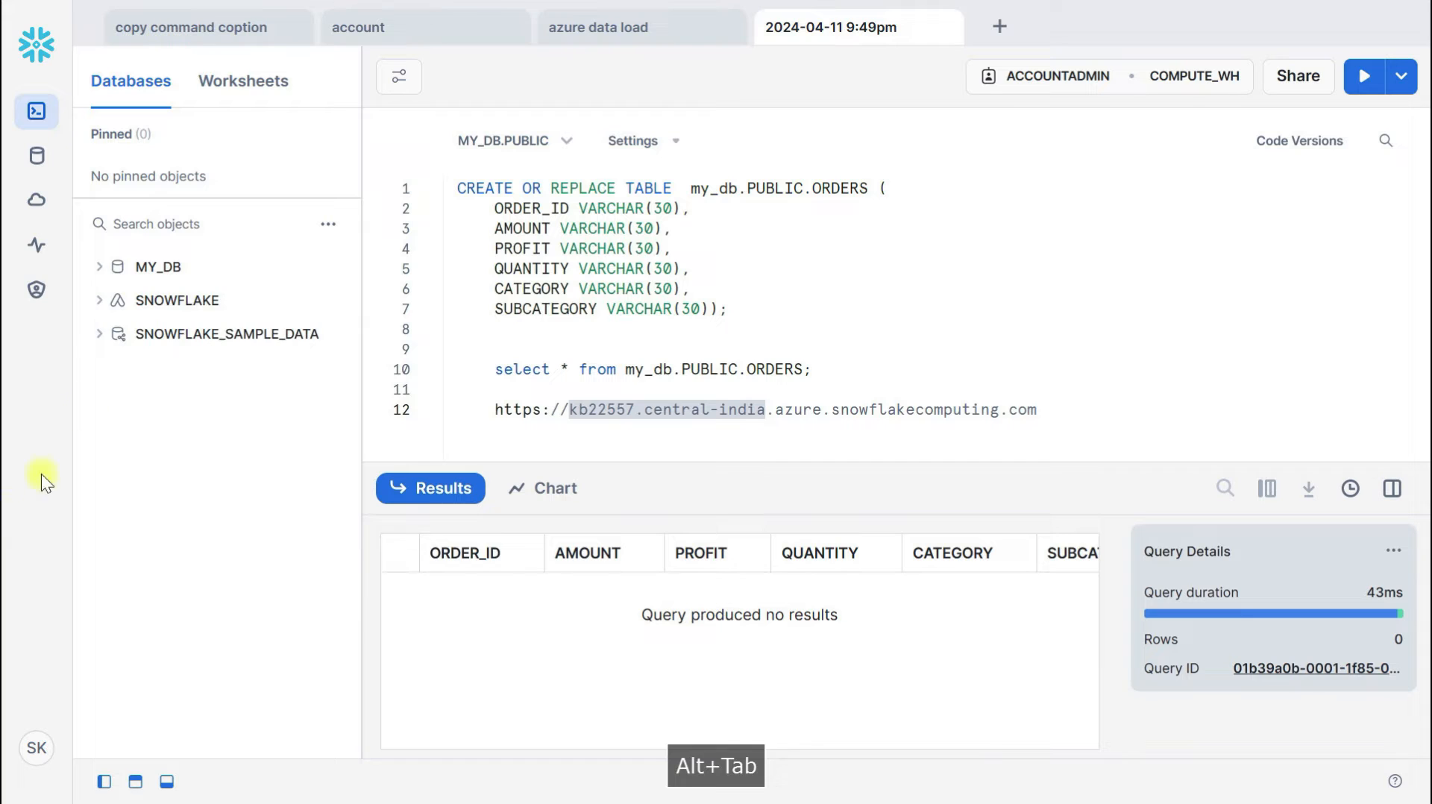
pyautogui.click(39, 293)
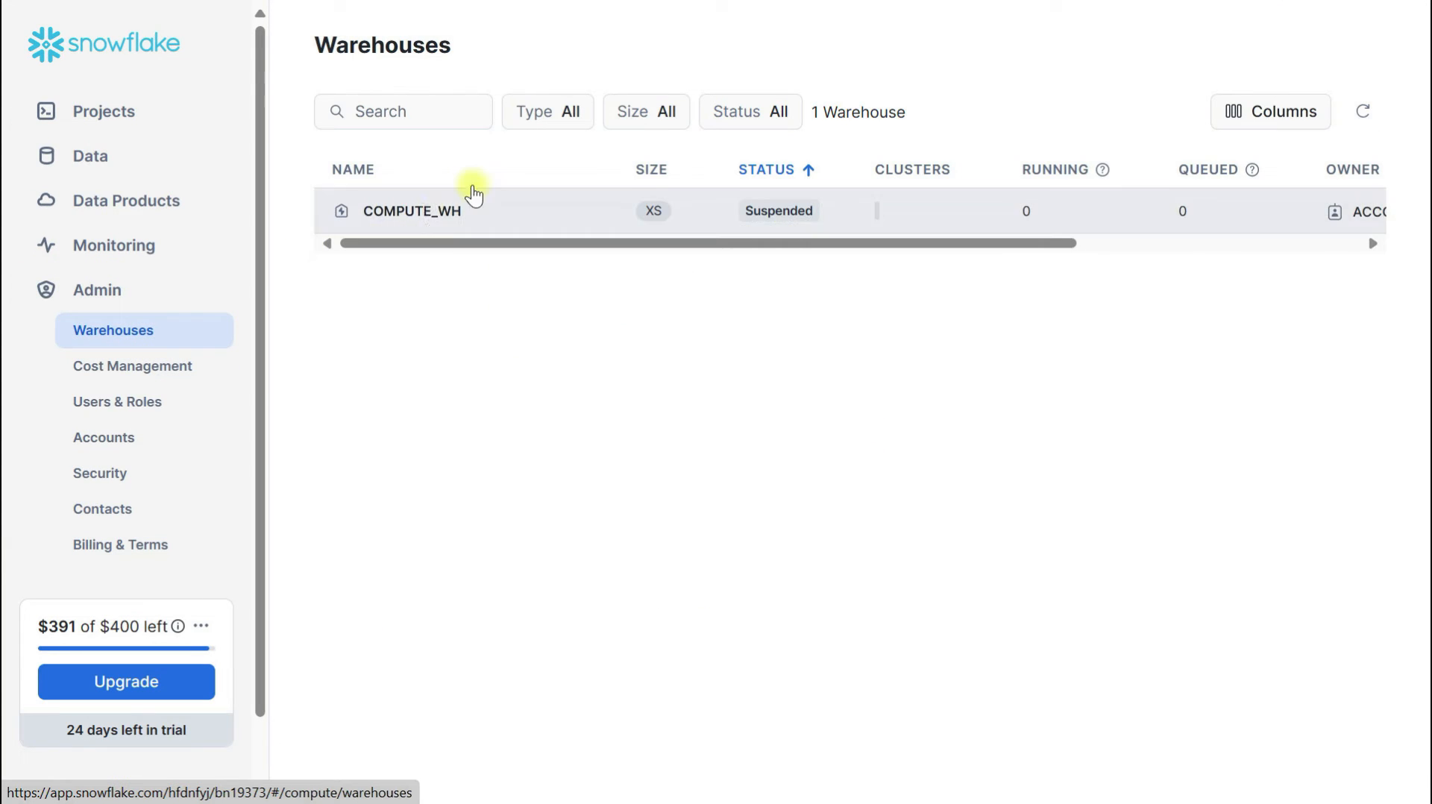
pyautogui.click(423, 214)
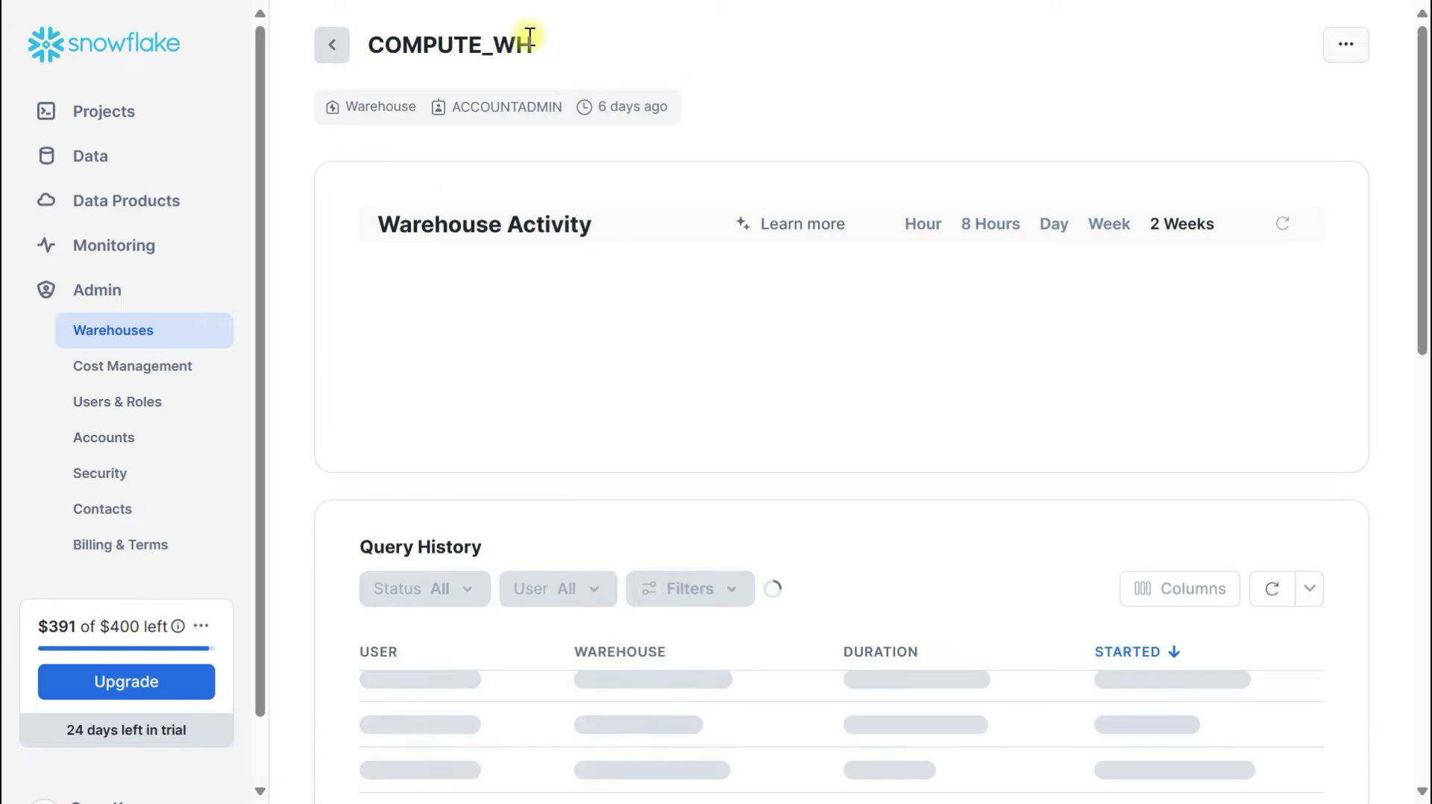
pyautogui.moveTo(549, 45); pyautogui.dragTo(364, 41)
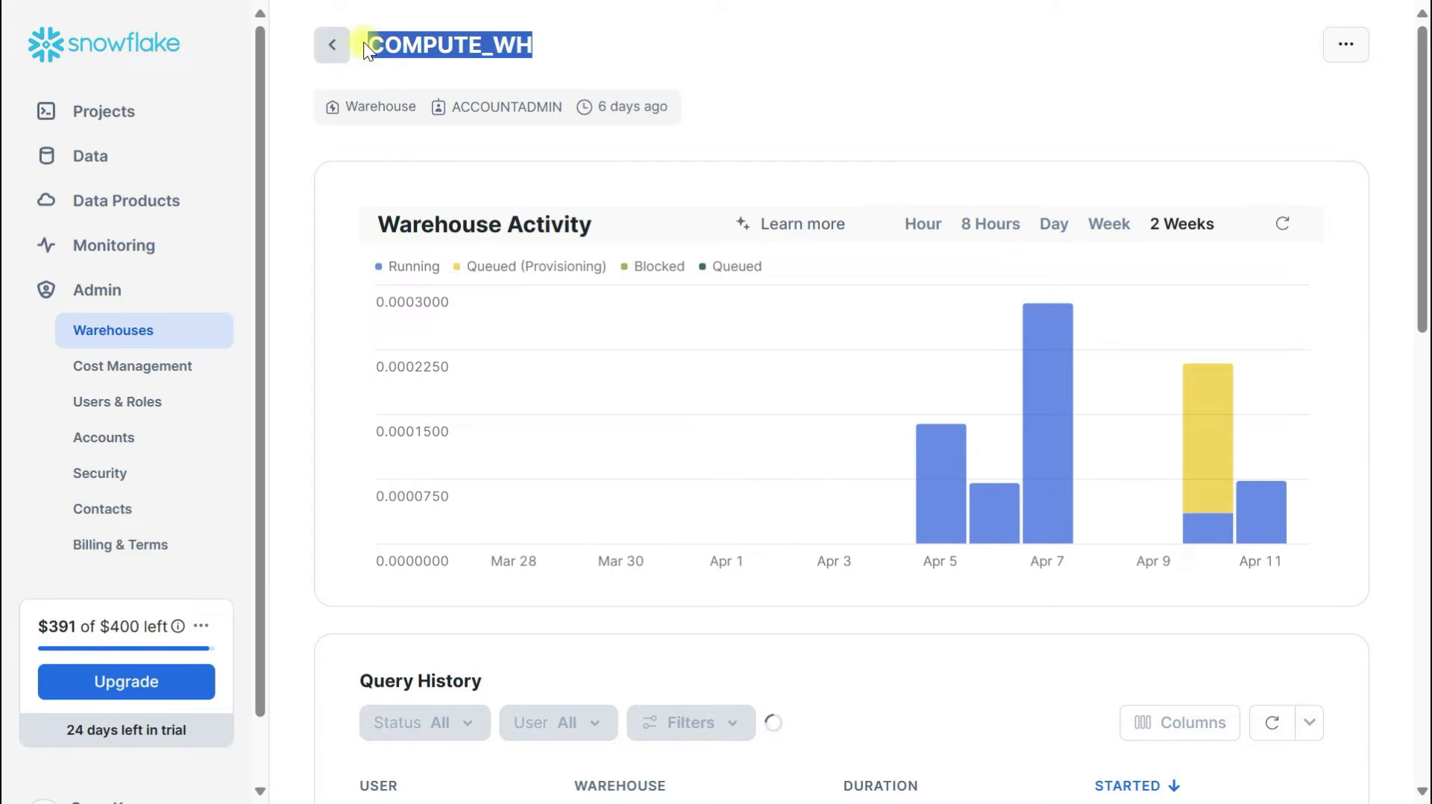
pyautogui.hotkey('ctrl', 'c')
# Replace the lowercase warehouse name with the copied COMPUTE_WH
pyautogui.hotkey('alt', 'Tab')
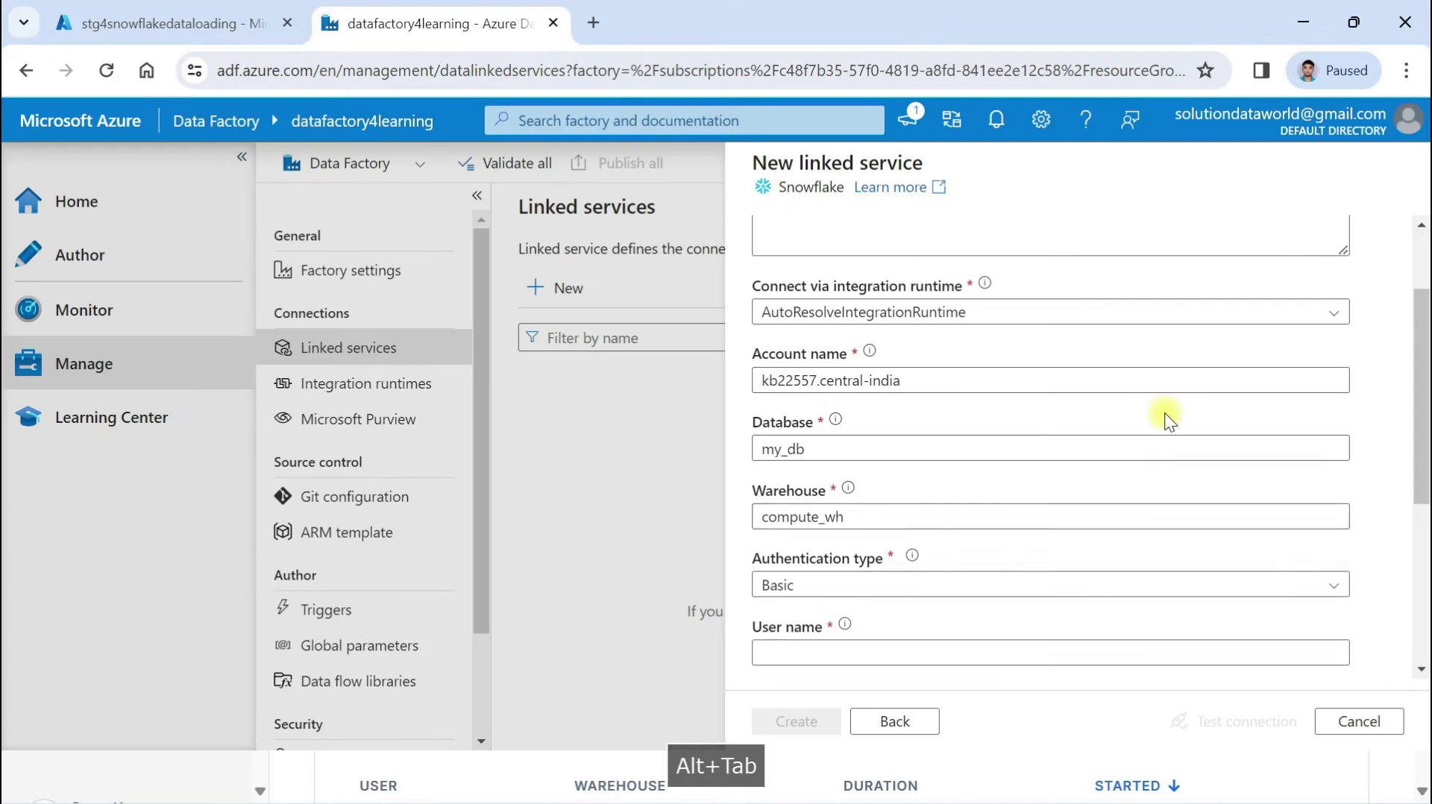
pyautogui.click(878, 522)
pyautogui.moveTo(876, 522); pyautogui.dragTo(671, 512)
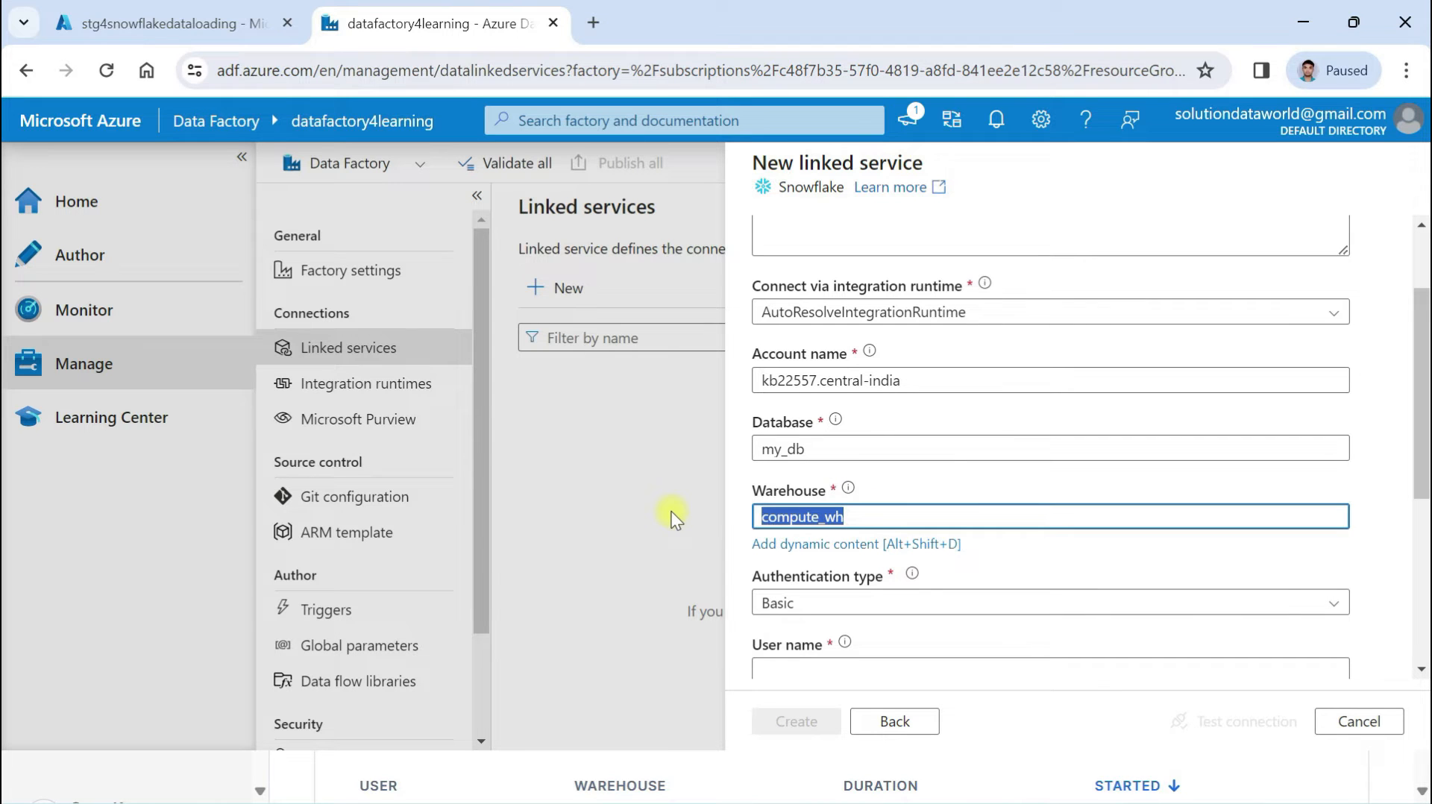
pyautogui.hotkey('ctrl', 'v')
# Choose Basic authentication and enter the Snowflake user name and password
pyautogui.scroll(-3, 949, 541)
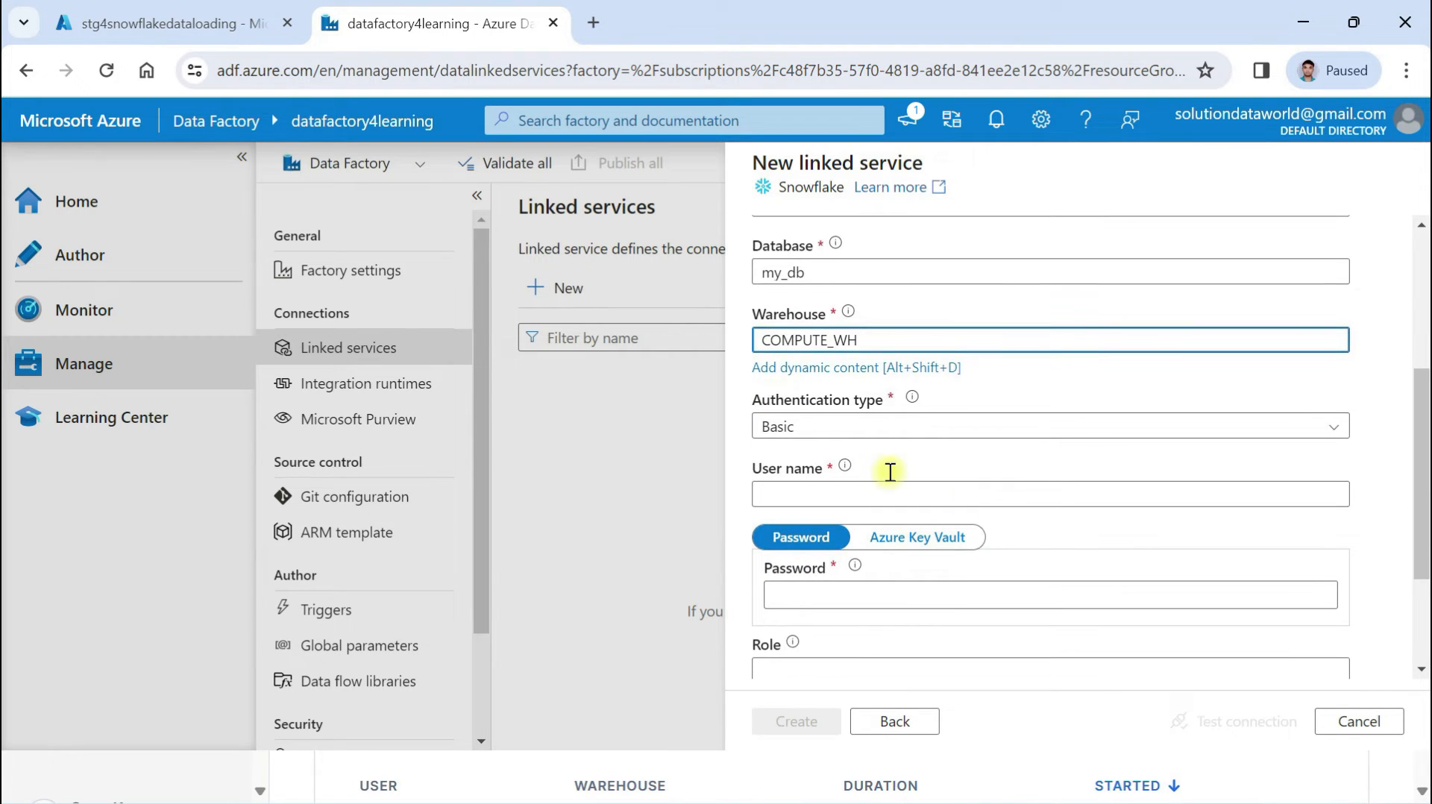
pyautogui.click(802, 409)
pyautogui.click(796, 446)
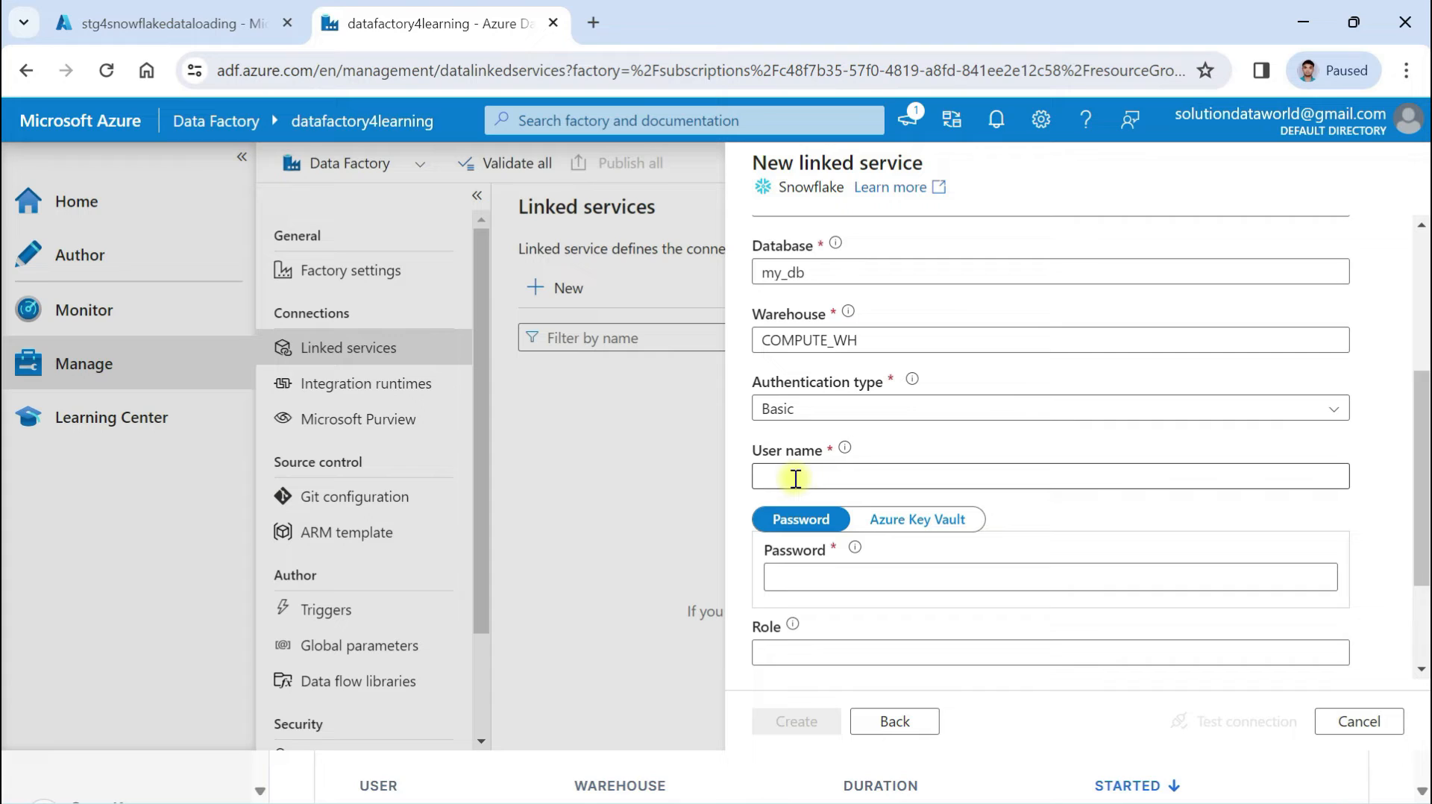
pyautogui.click(796, 478)
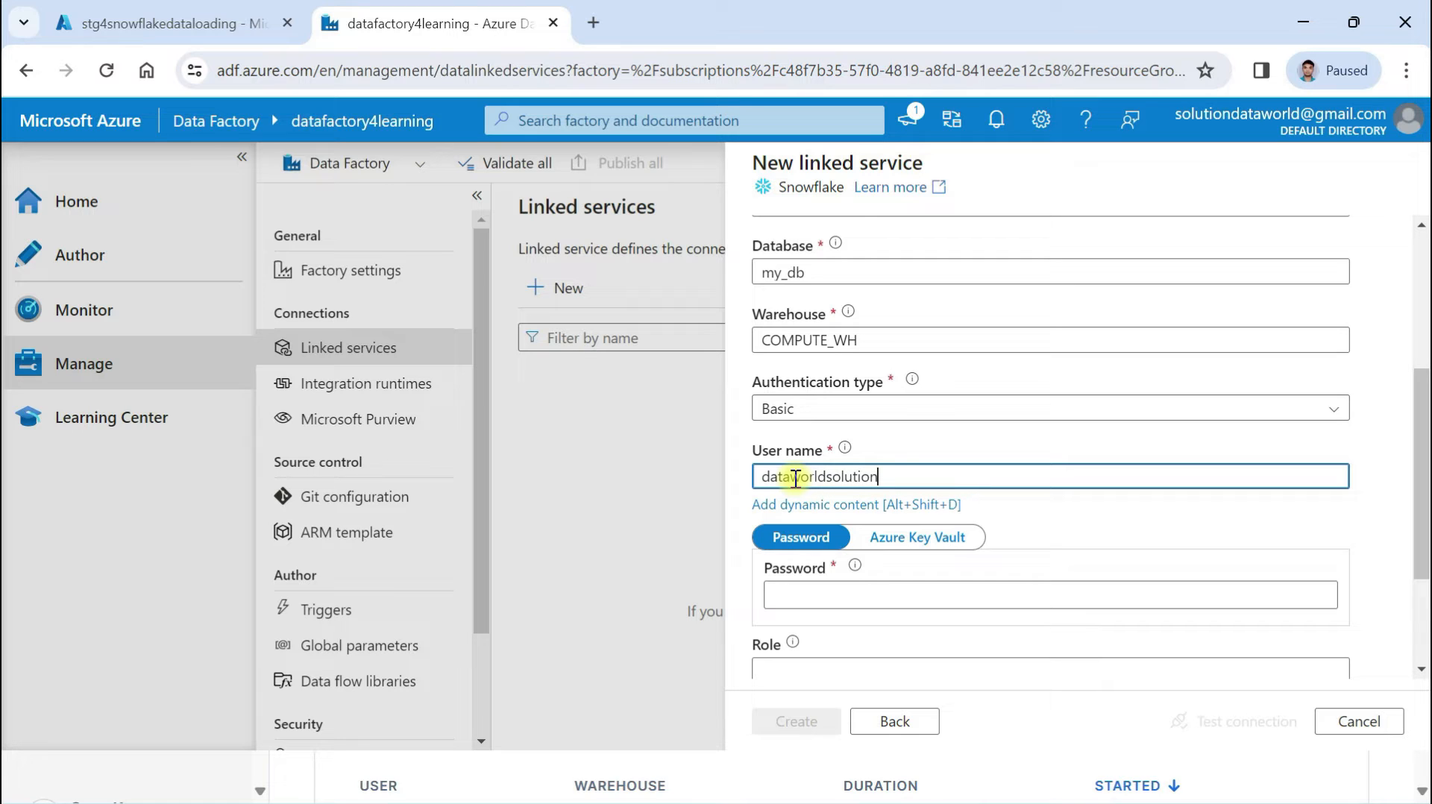
pyautogui.click(814, 593)
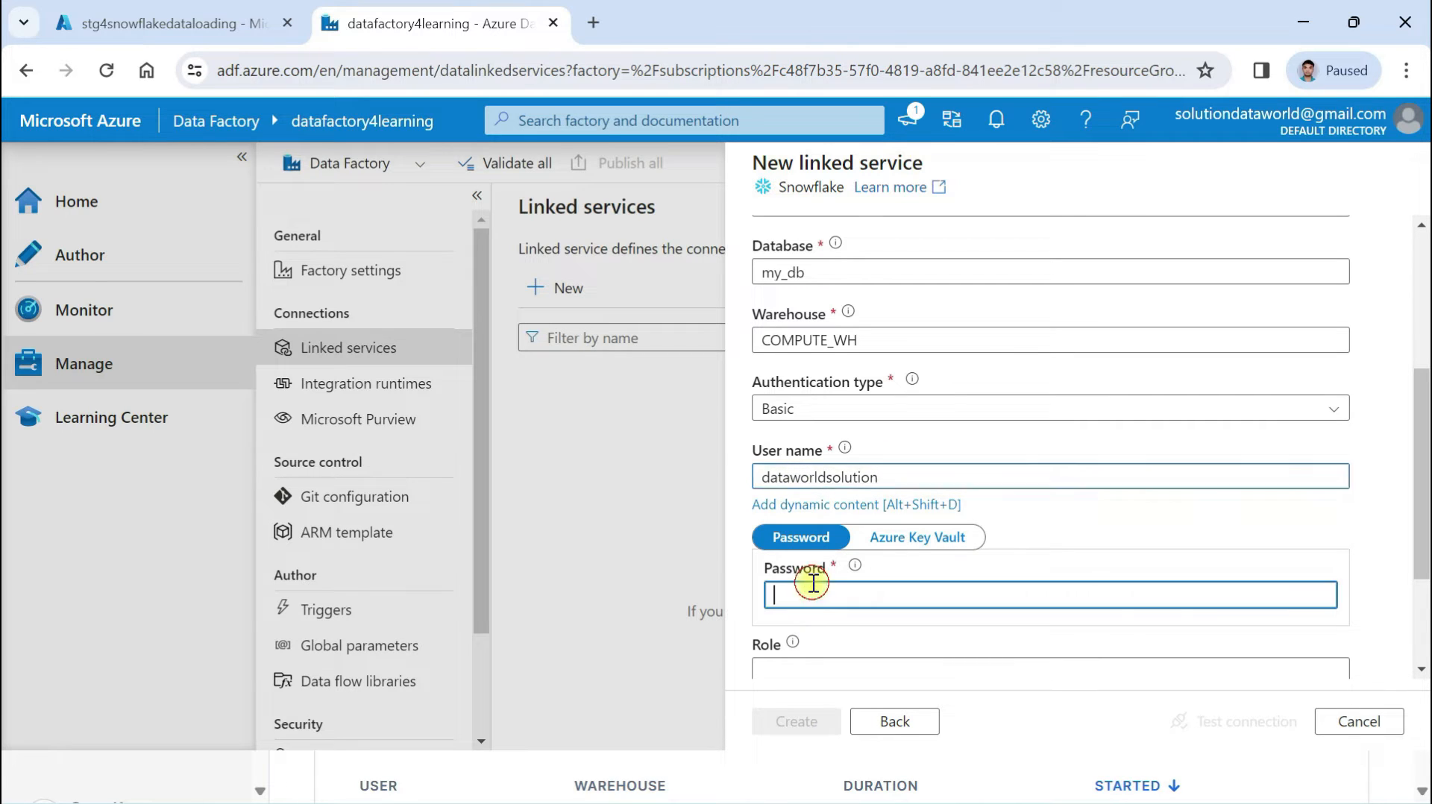
pyautogui.scroll(-1, 813, 583)
pyautogui.scroll(-1, 813, 583)
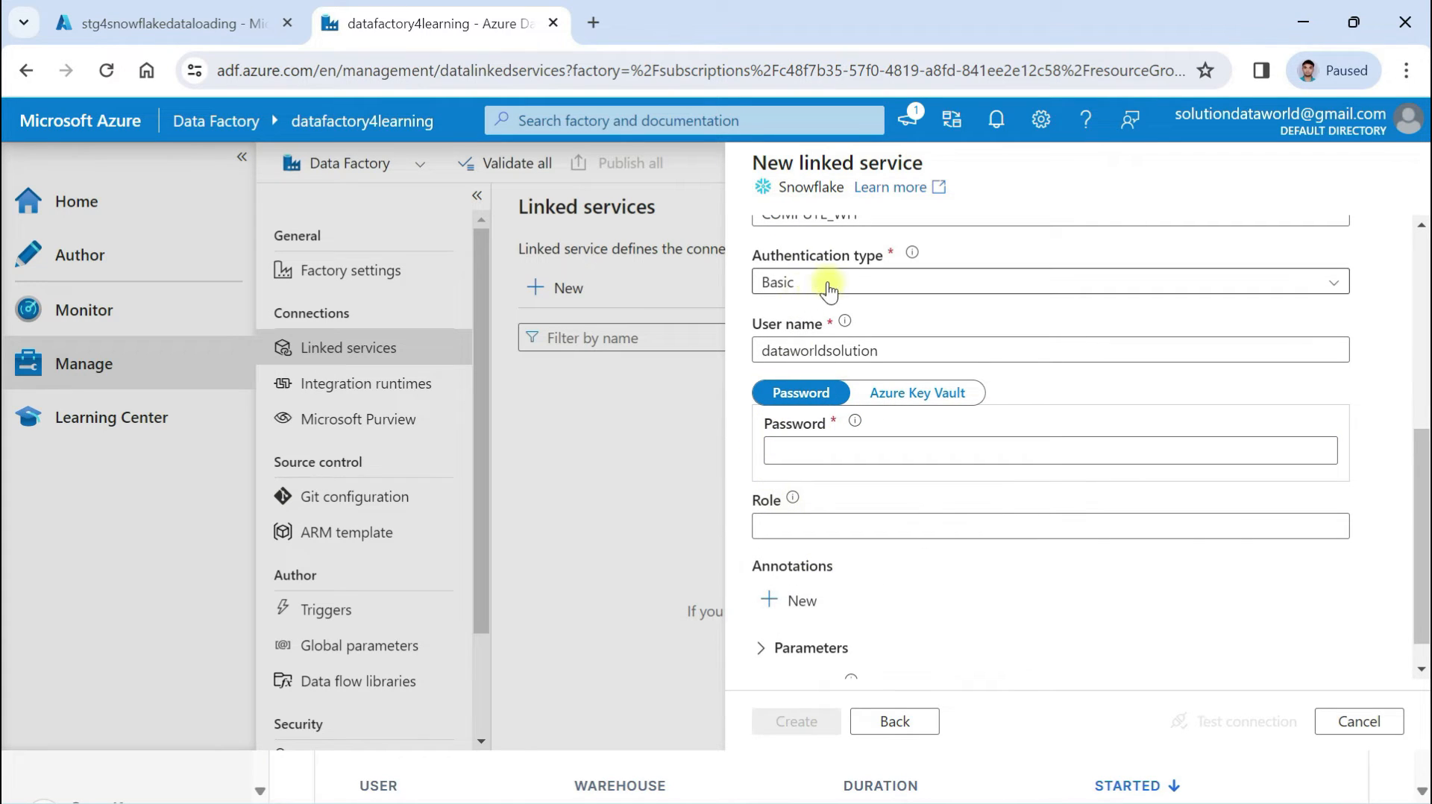
pyautogui.click(780, 453)
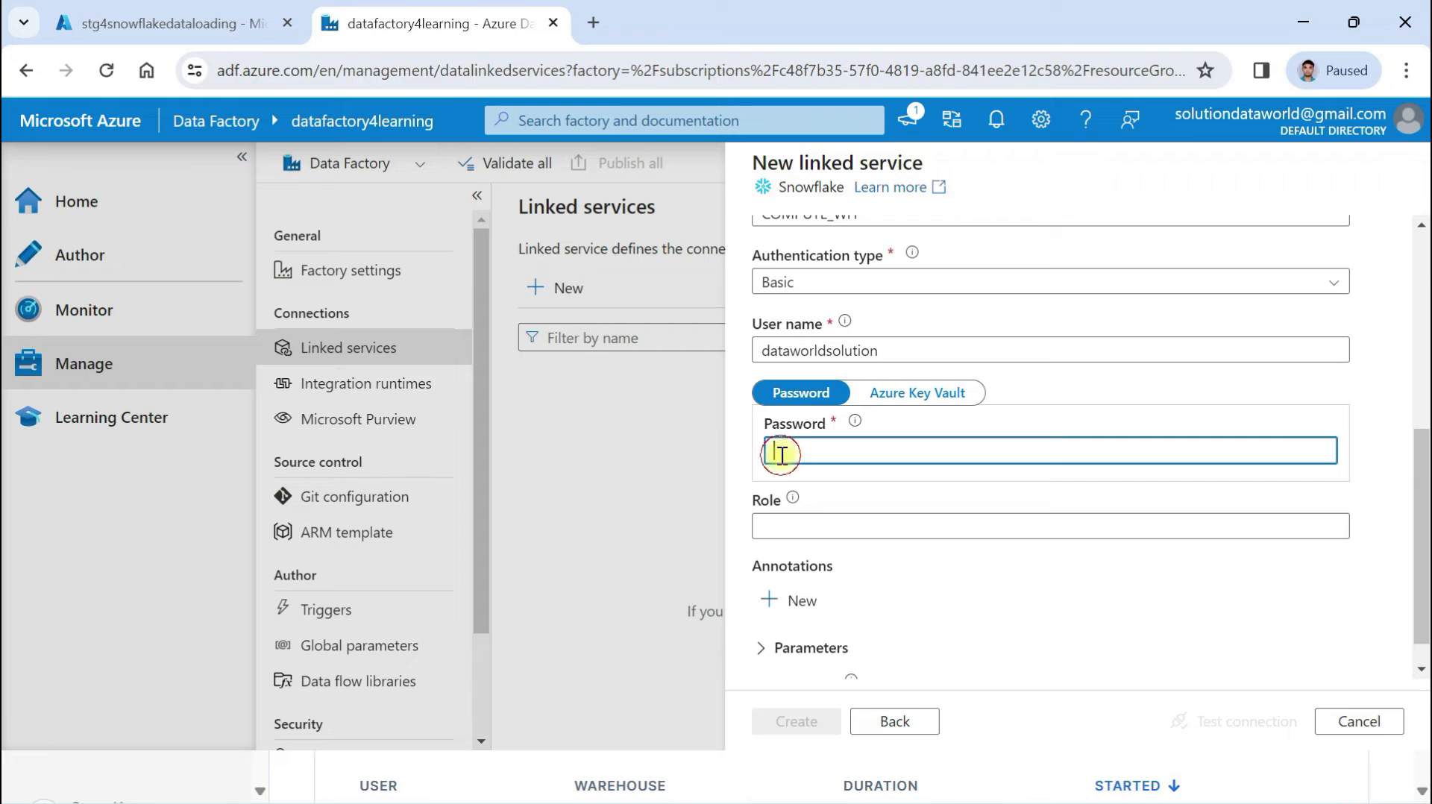
pyautogui.write('********')
# Run the Snowflake connection test and check the result, then view Snowflake's worksheets list
pyautogui.scroll(-1, 768, 530)
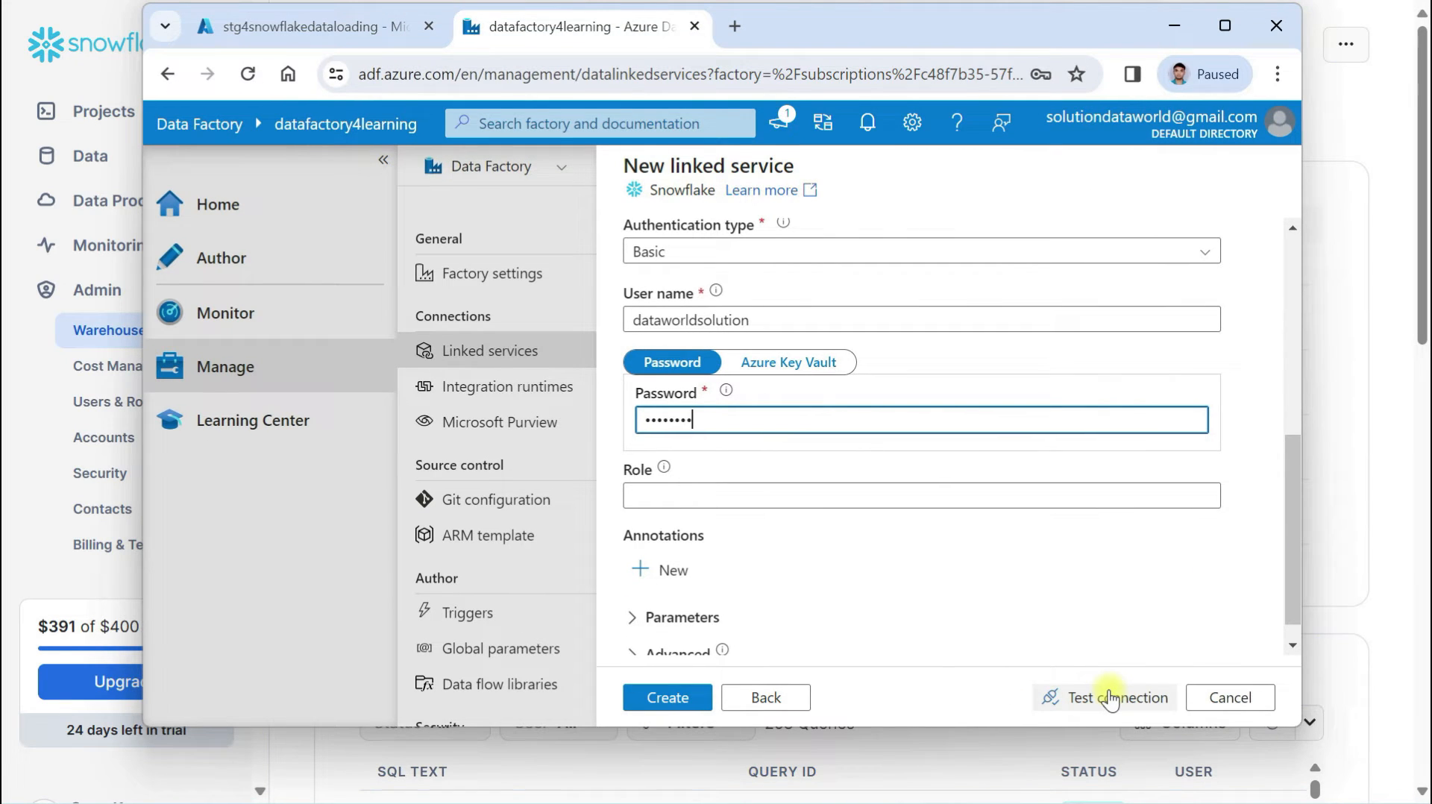
pyautogui.click(1110, 699)
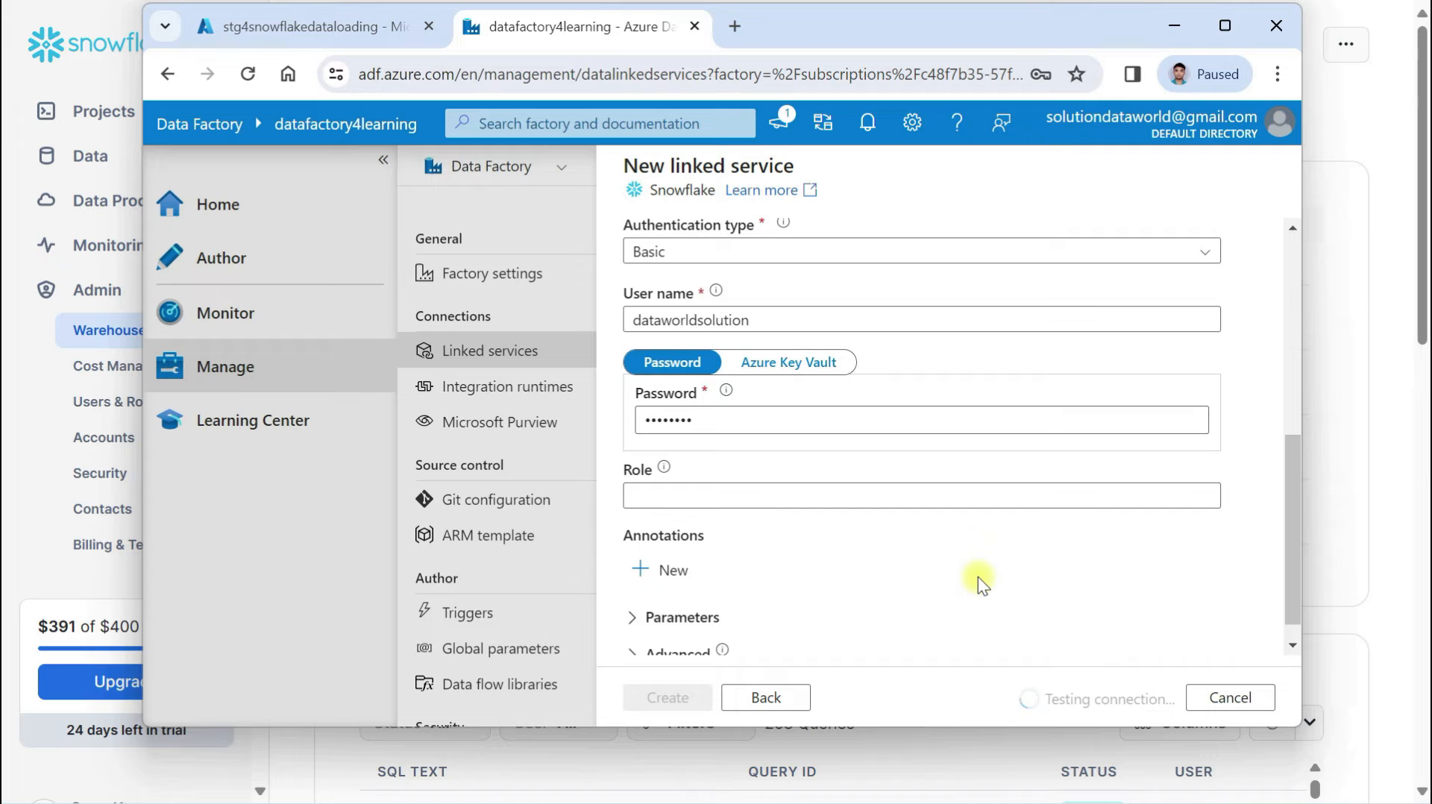
pyautogui.scroll(4, 977, 576)
pyautogui.scroll(-5, 988, 507)
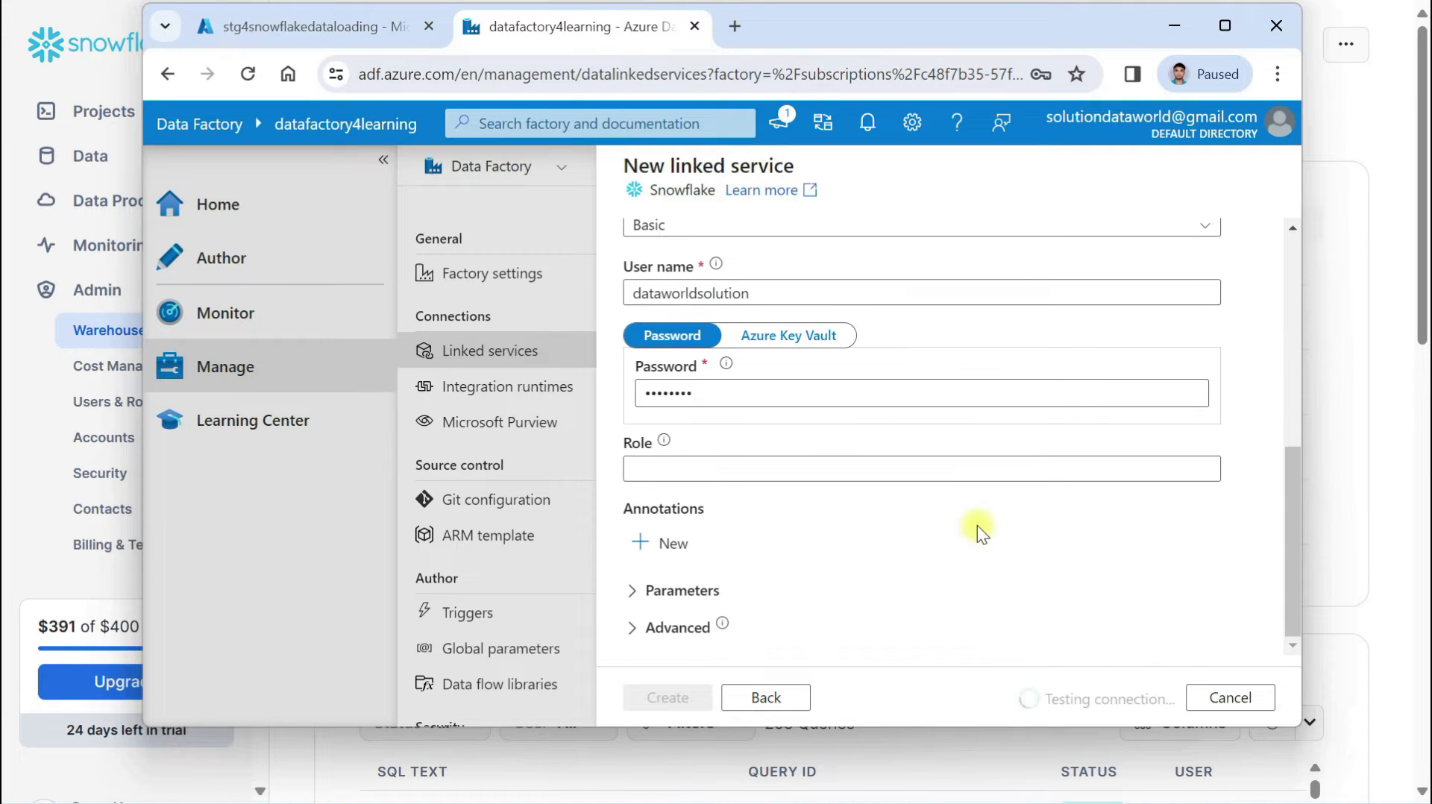
pyautogui.click(1230, 24)
pyautogui.scroll(6, 1205, 589)
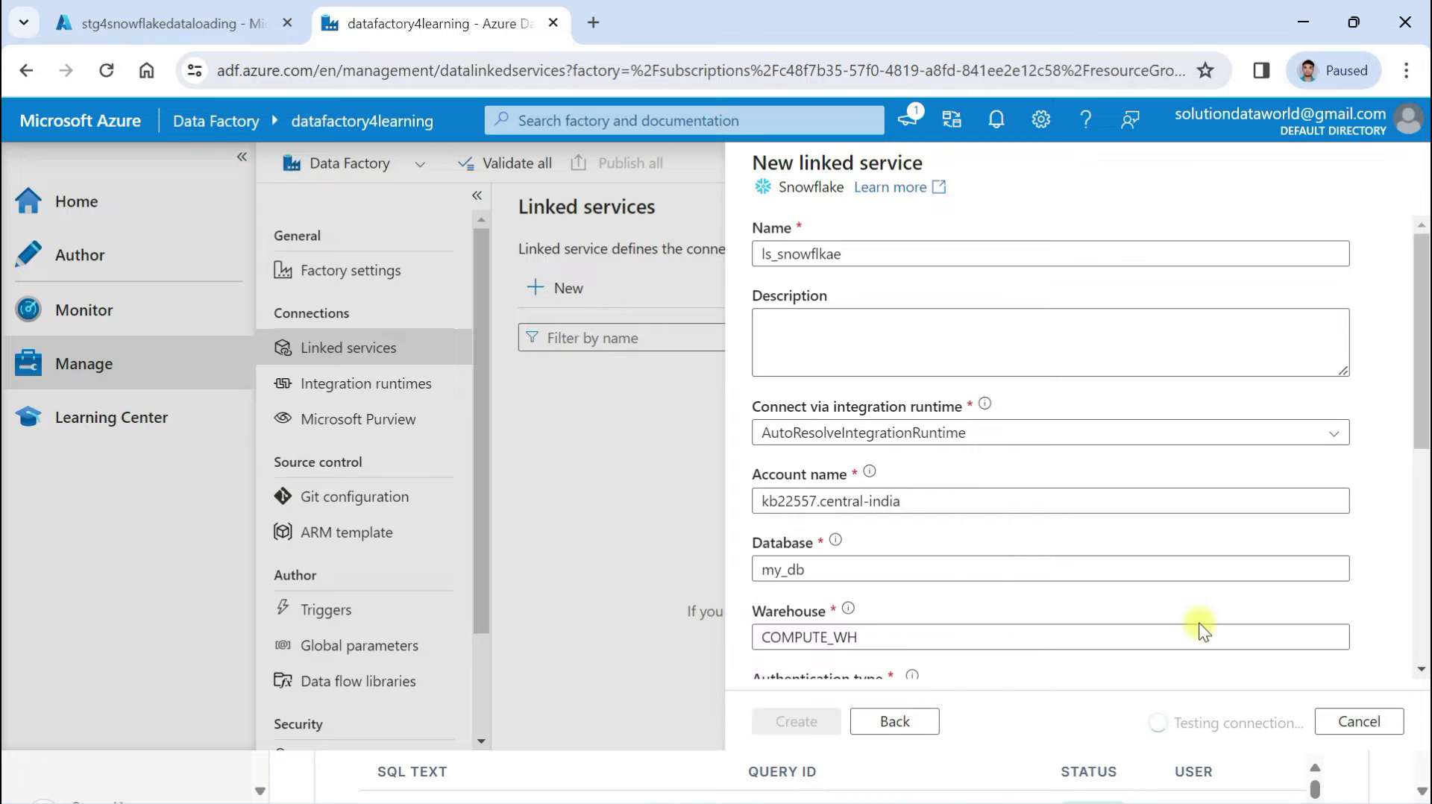
pyautogui.scroll(-2, 1198, 624)
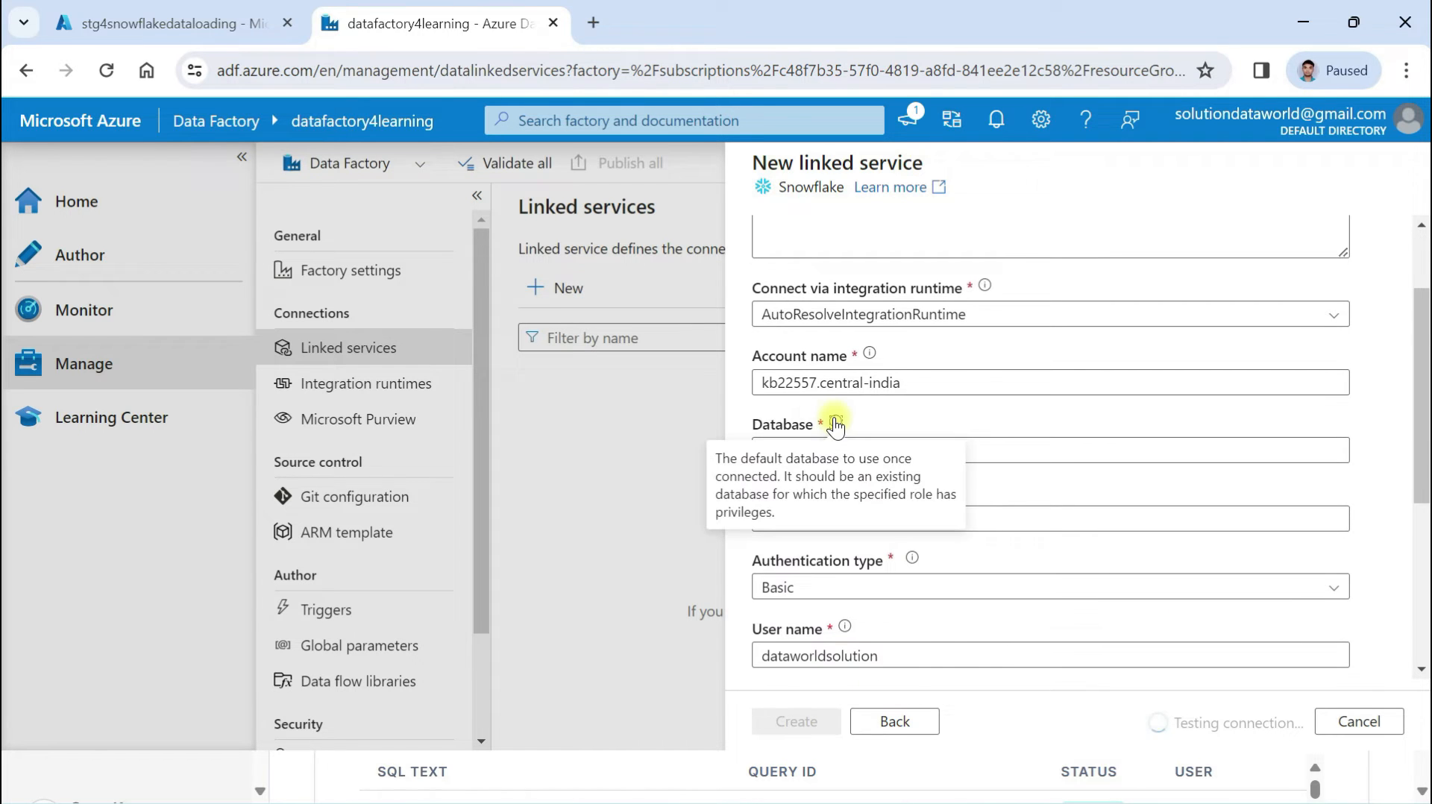
pyautogui.scroll(-4, 1006, 607)
pyautogui.scroll(5, 1005, 607)
pyautogui.scroll(-3, 1006, 607)
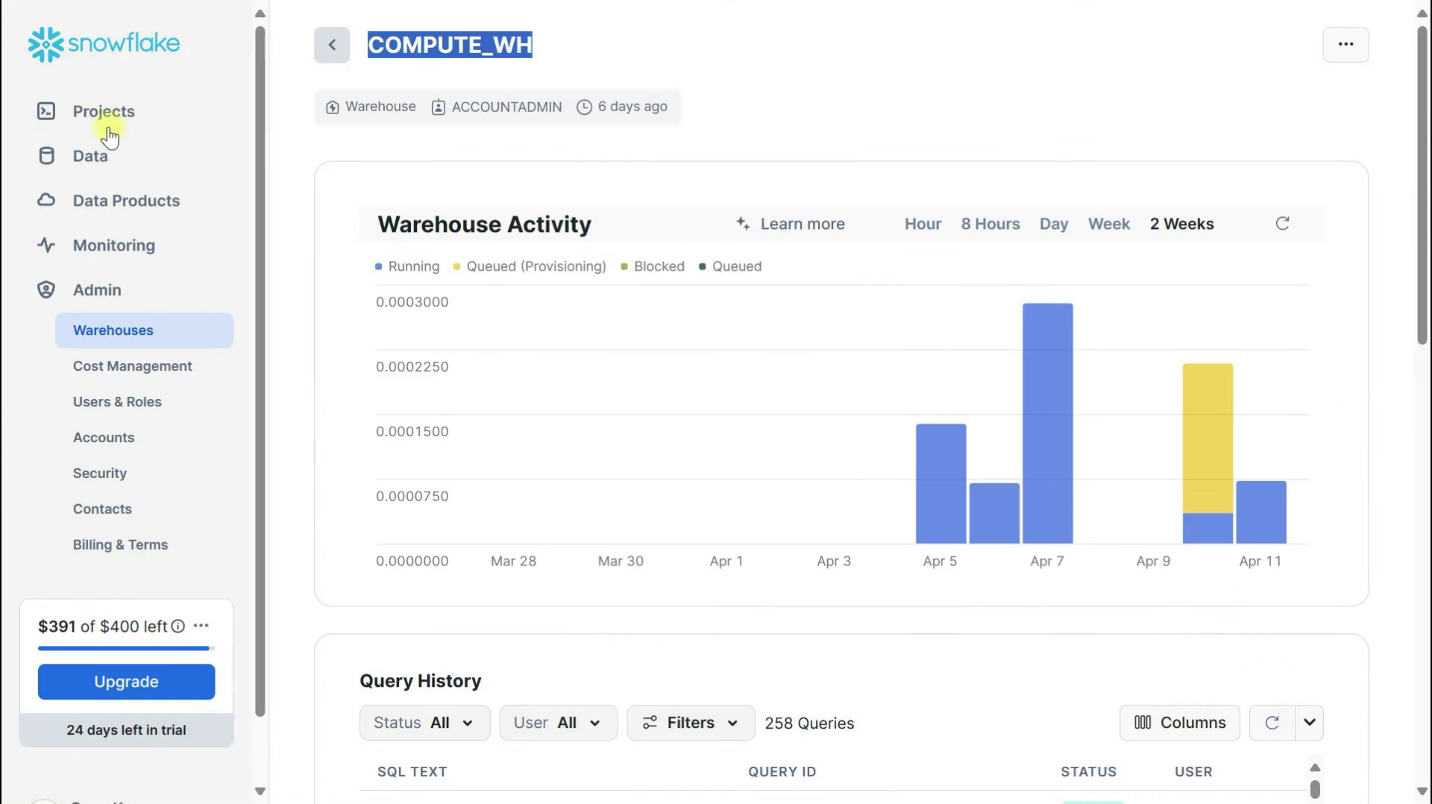
pyautogui.click(105, 120)
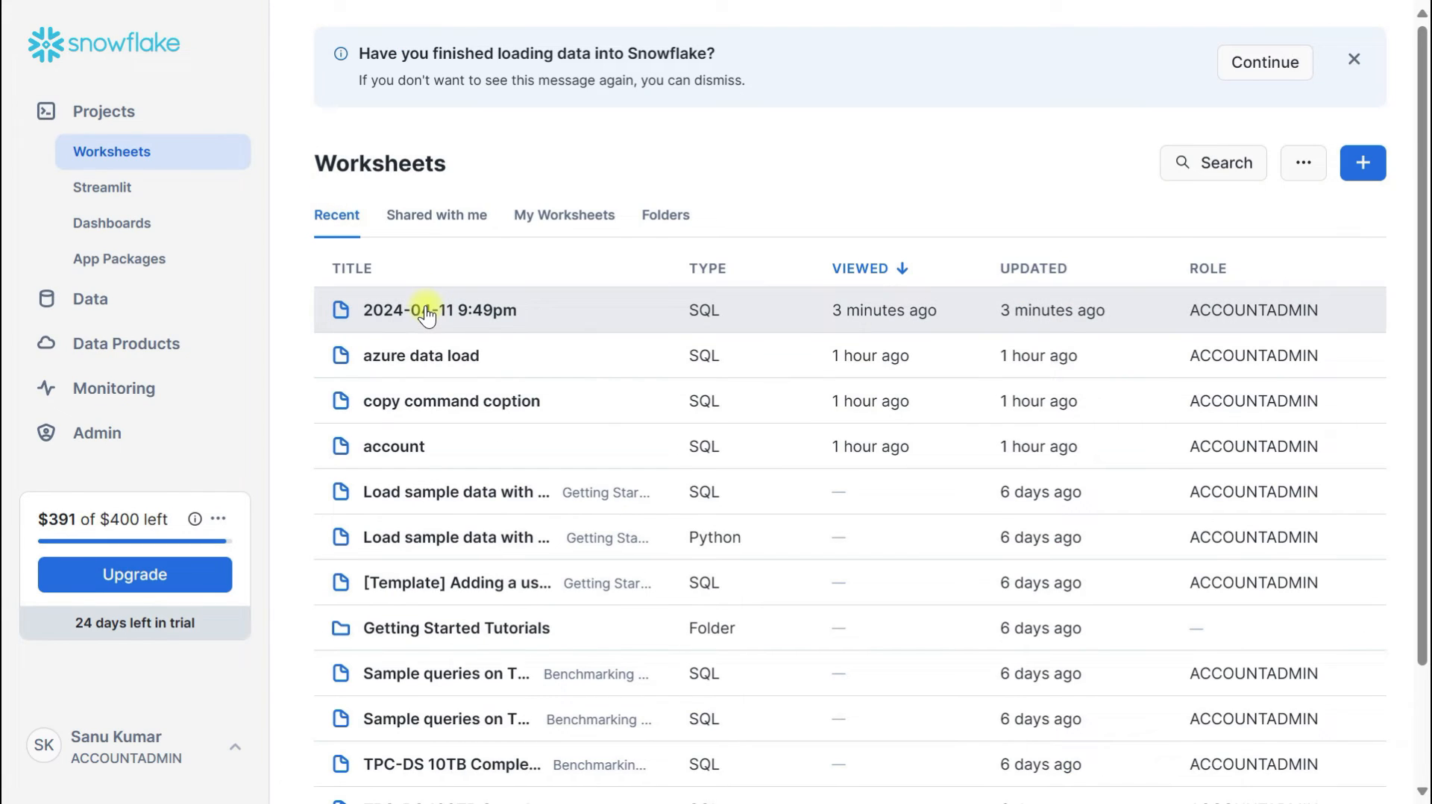
# Copy kb22557.central-india.azure from the 2024-04-11 9:49pm worksheet URL into Account name
pyautogui.click(426, 317)
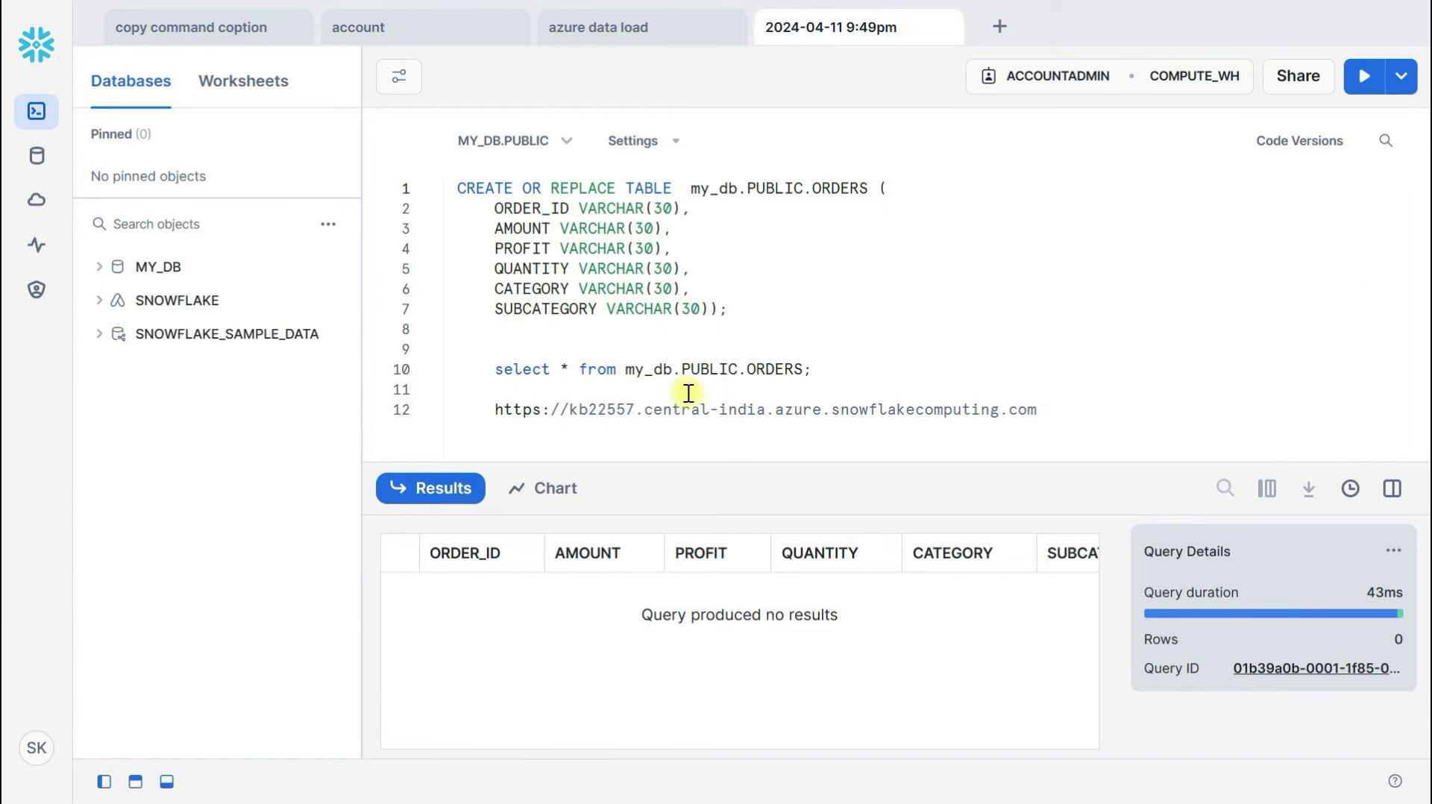
pyautogui.moveTo(820, 410); pyautogui.dragTo(571, 410)
pyautogui.hotkey('ctrl', 'c')
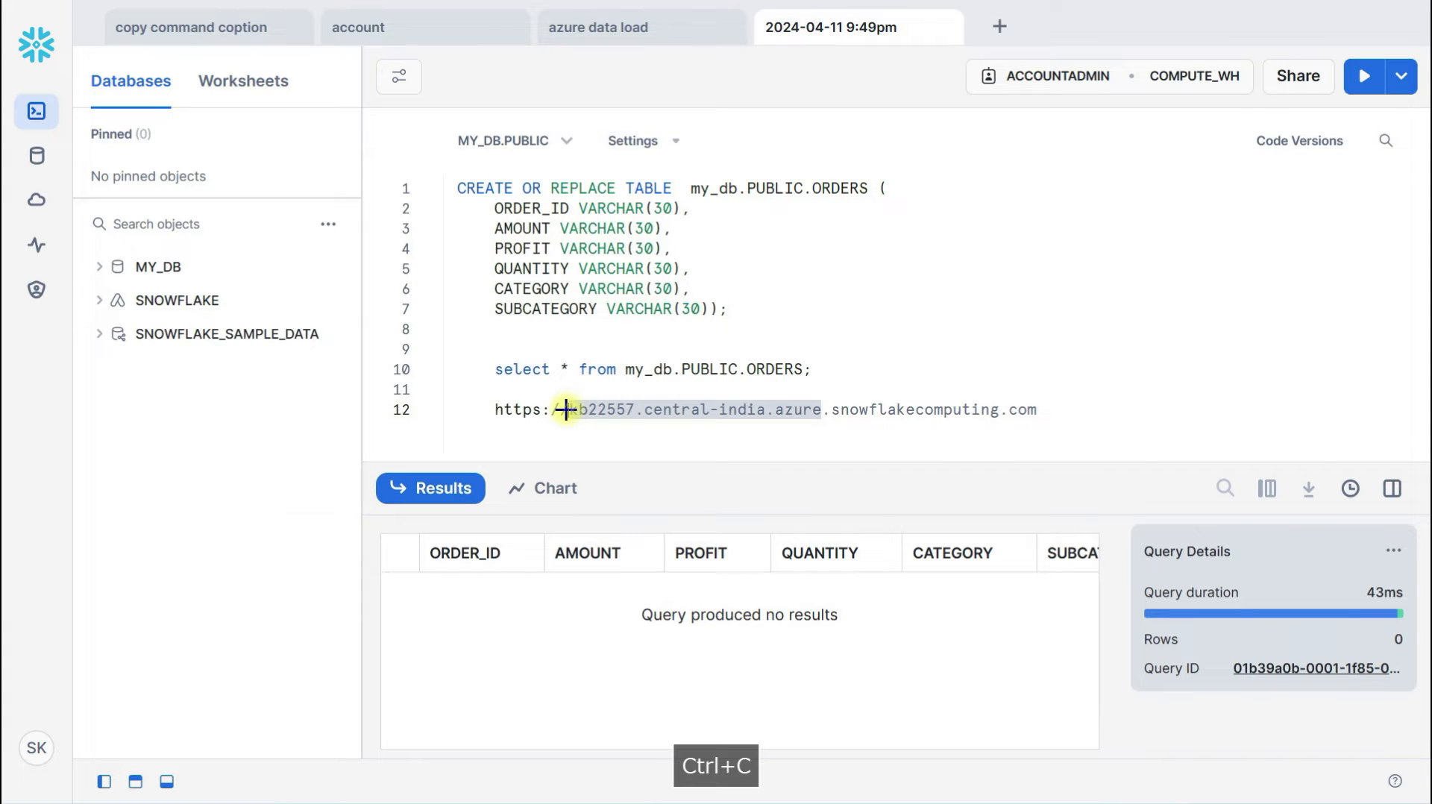
pyautogui.hotkey('alt', 'Tab')
pyautogui.moveTo(930, 355); pyautogui.dragTo(701, 356)
pyautogui.hotkey('ctrl', 'v')
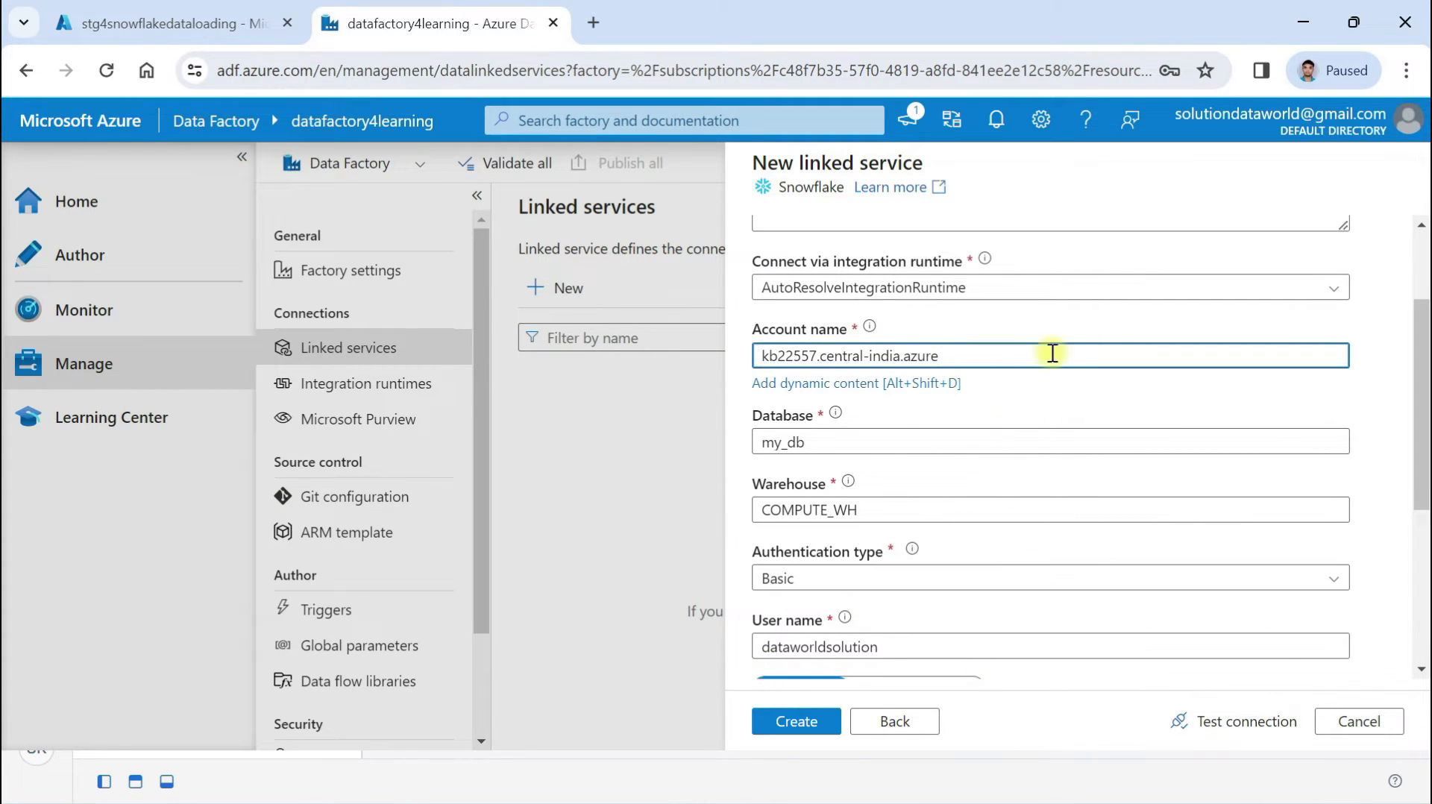
# Rerun the connection test until it succeeds and create the ls_snowflkae linked service
pyautogui.click(1354, 21)
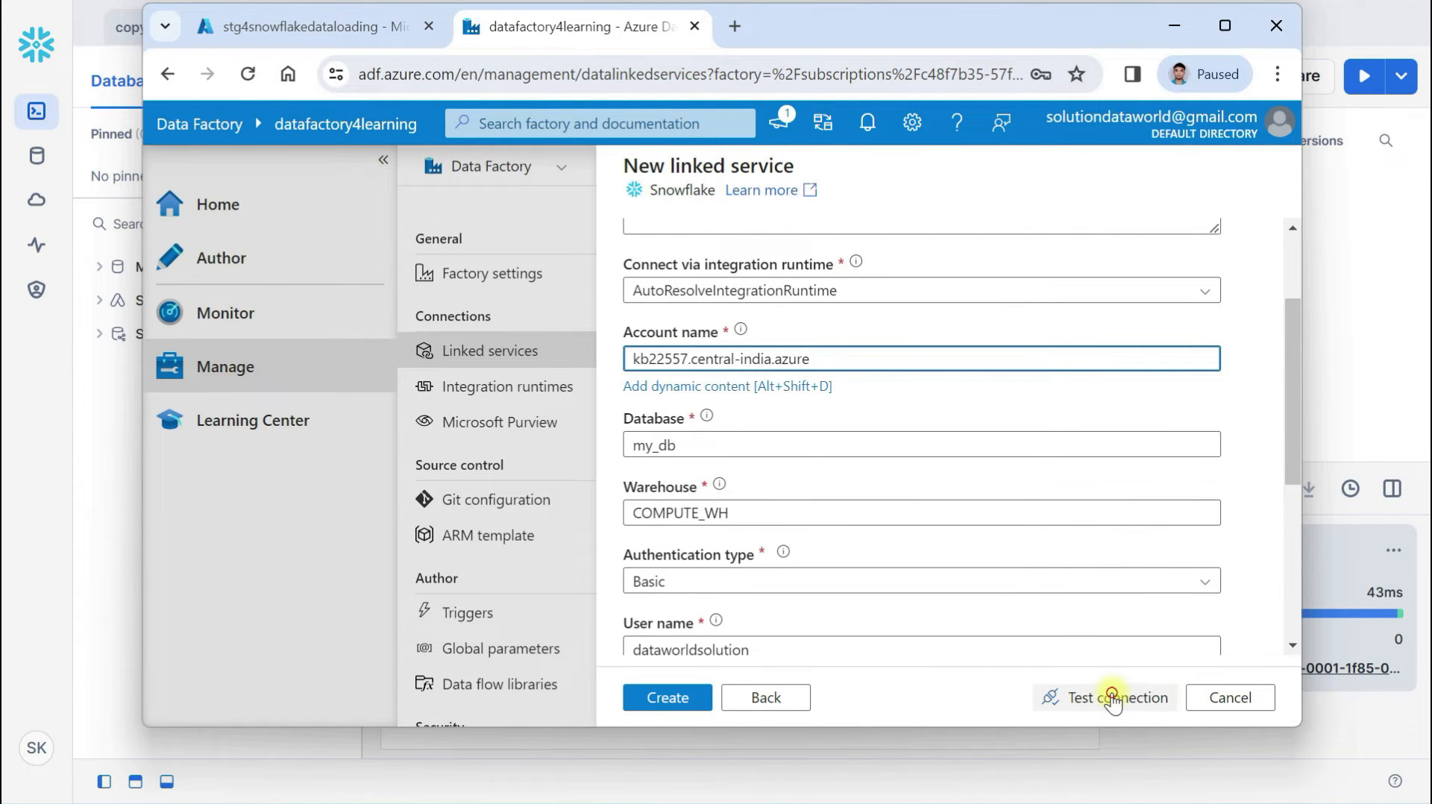
pyautogui.click(1113, 699)
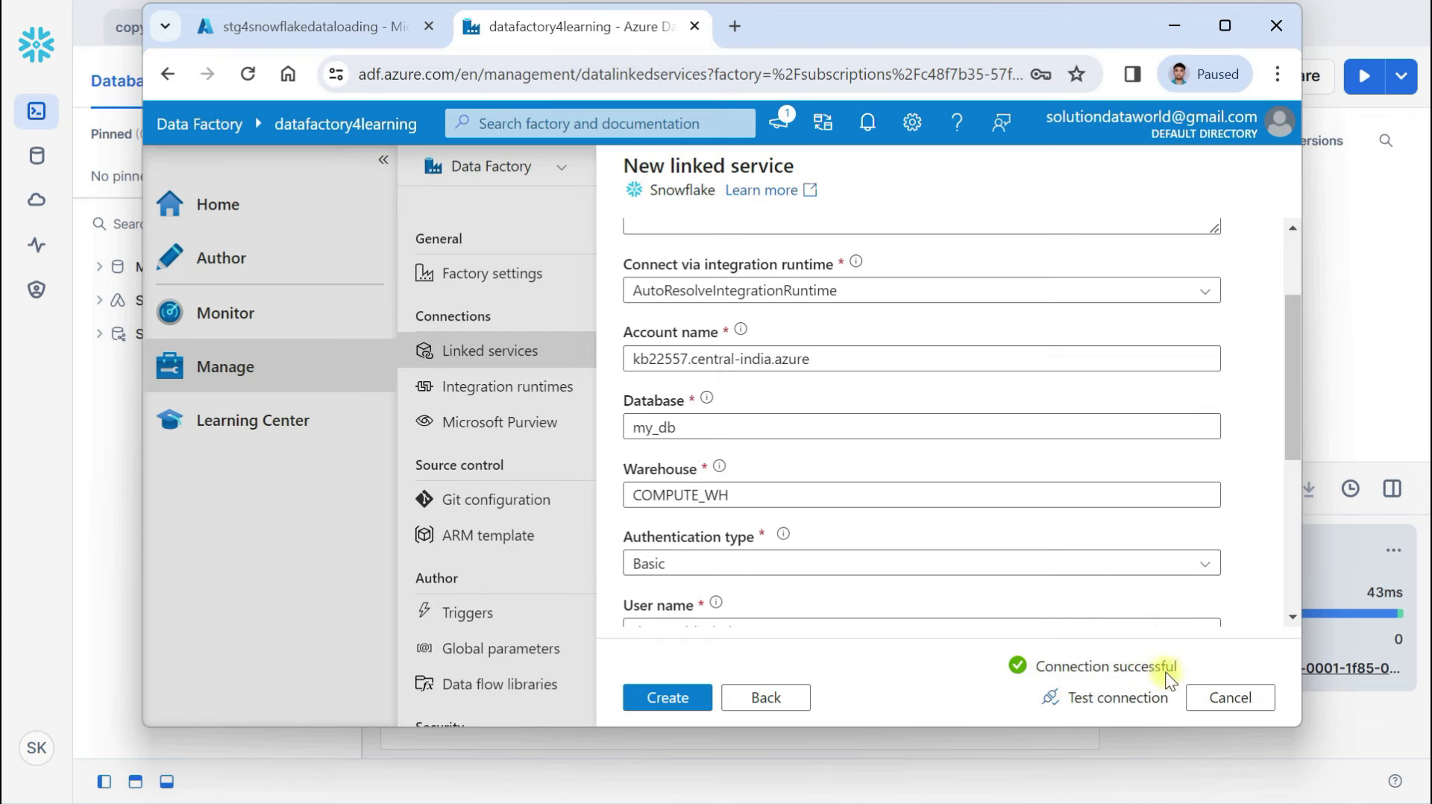
pyautogui.click(1225, 26)
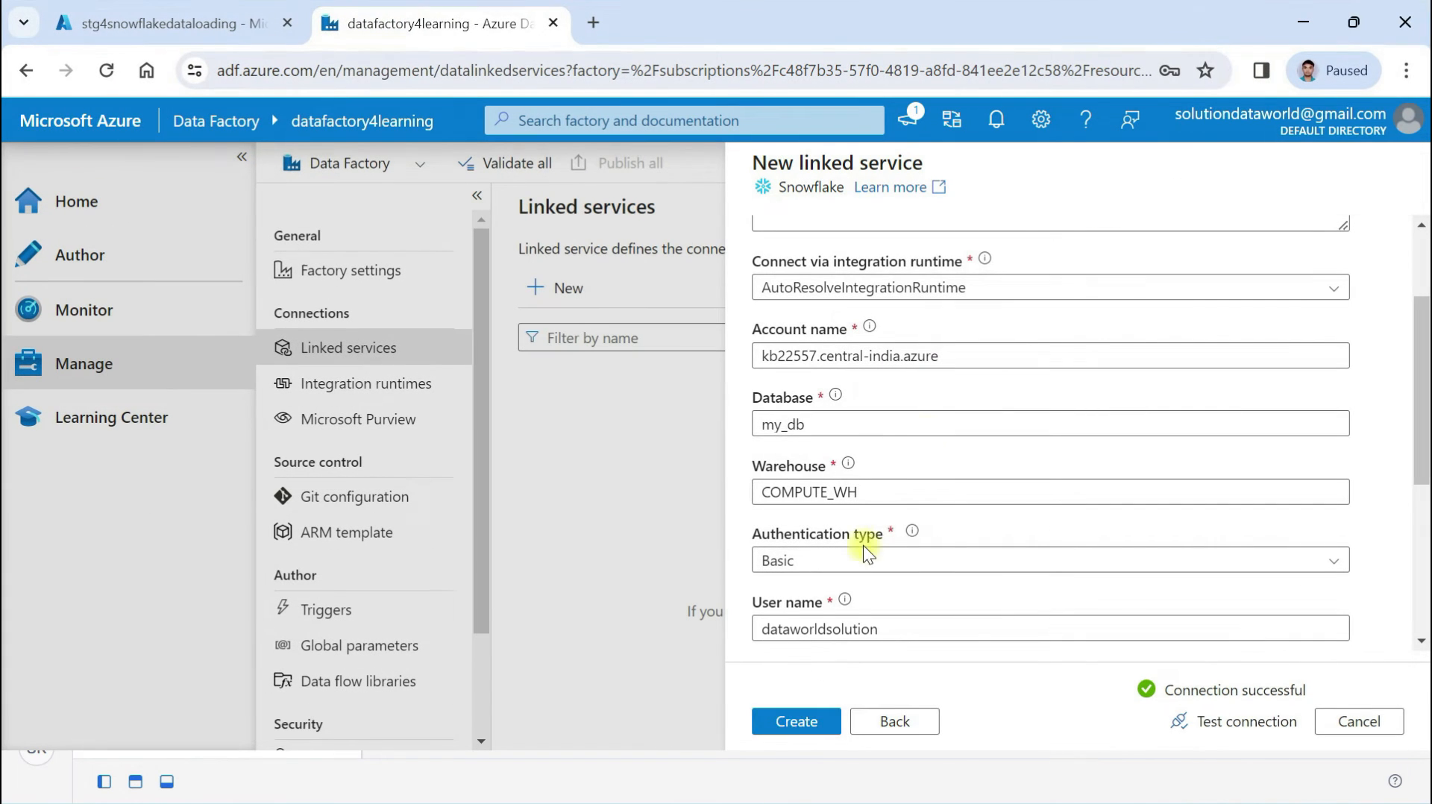
pyautogui.click(789, 723)
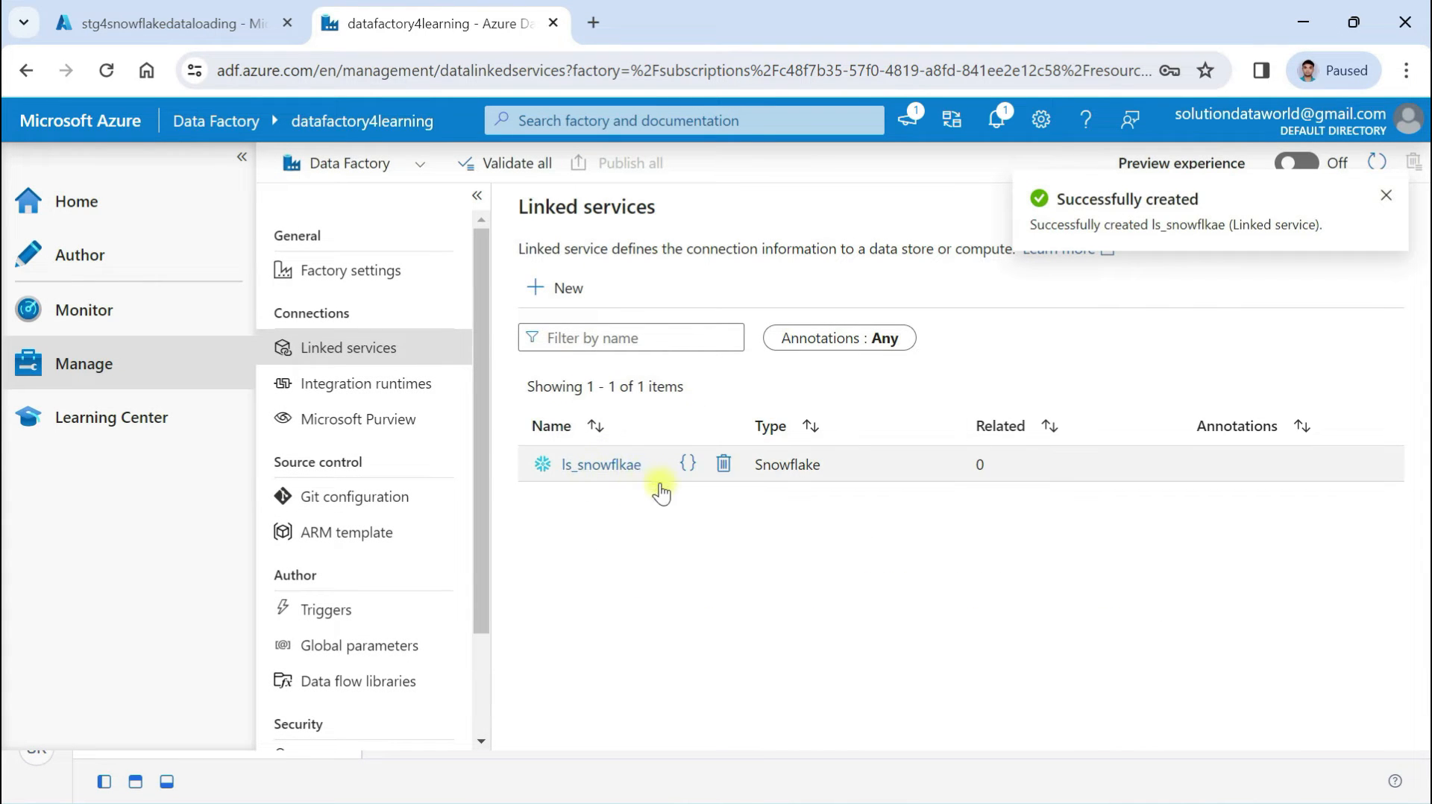
# Start a new Azure Blob Storage linked service named ls_orderdataset
pyautogui.click(567, 289)
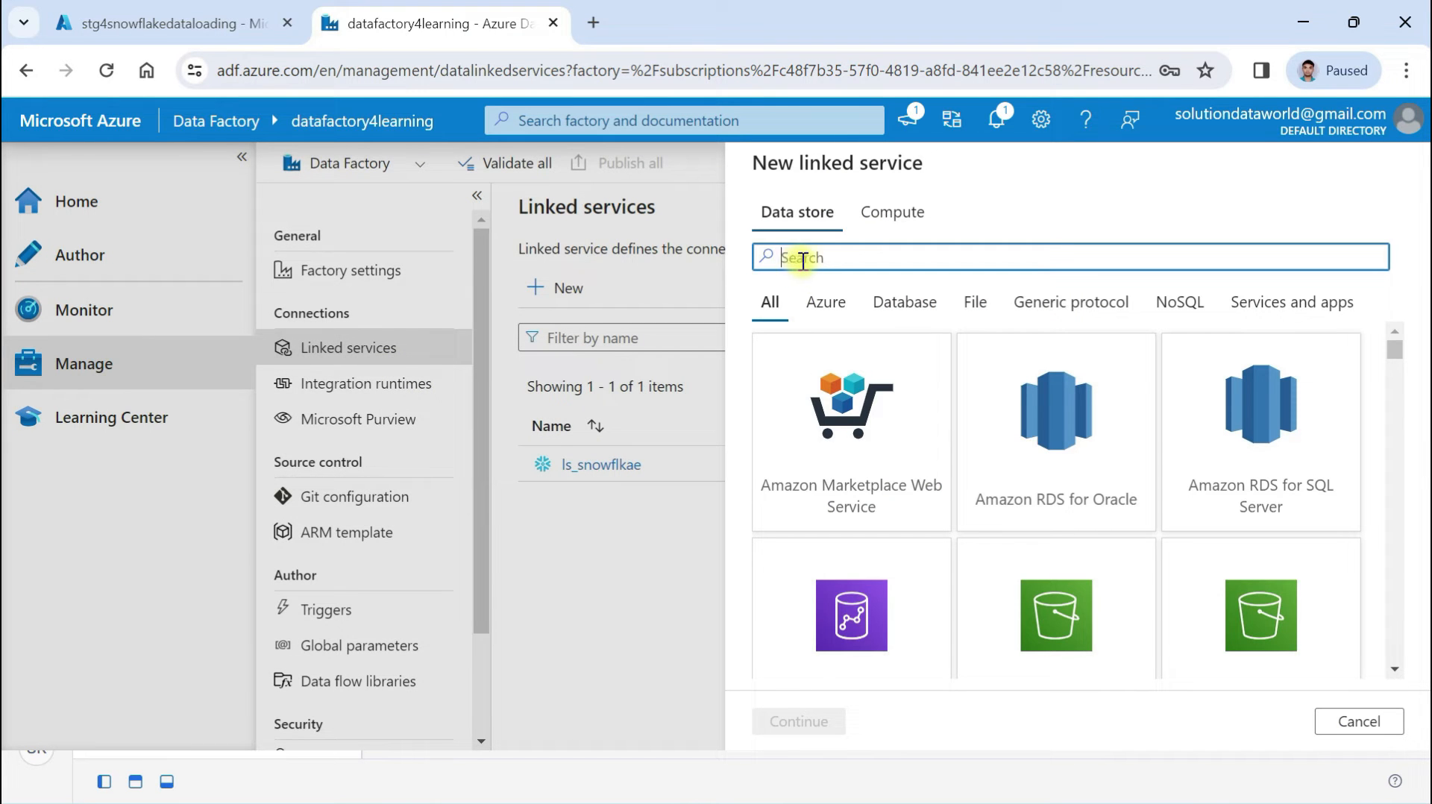
pyautogui.write('bl')
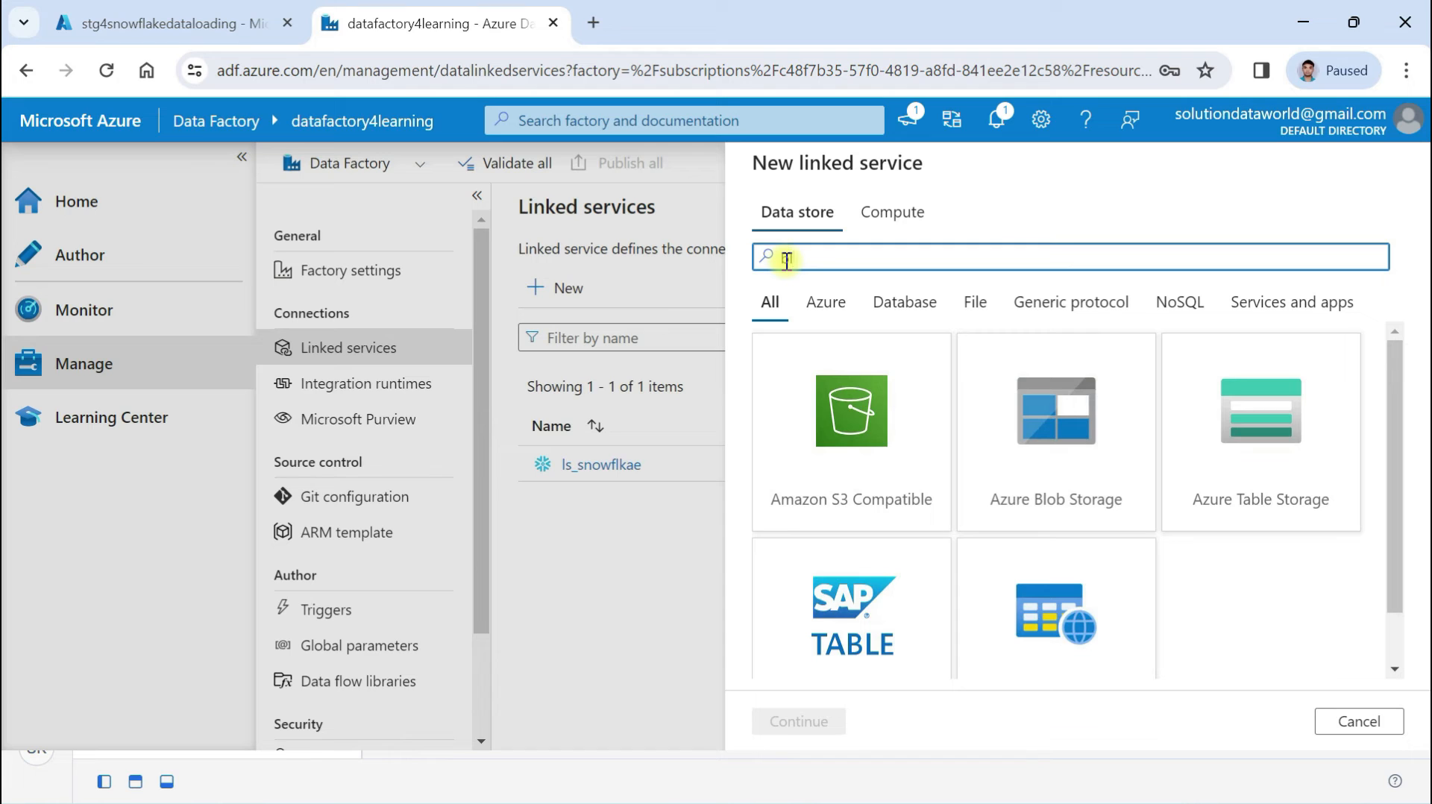
pyautogui.click(1051, 407)
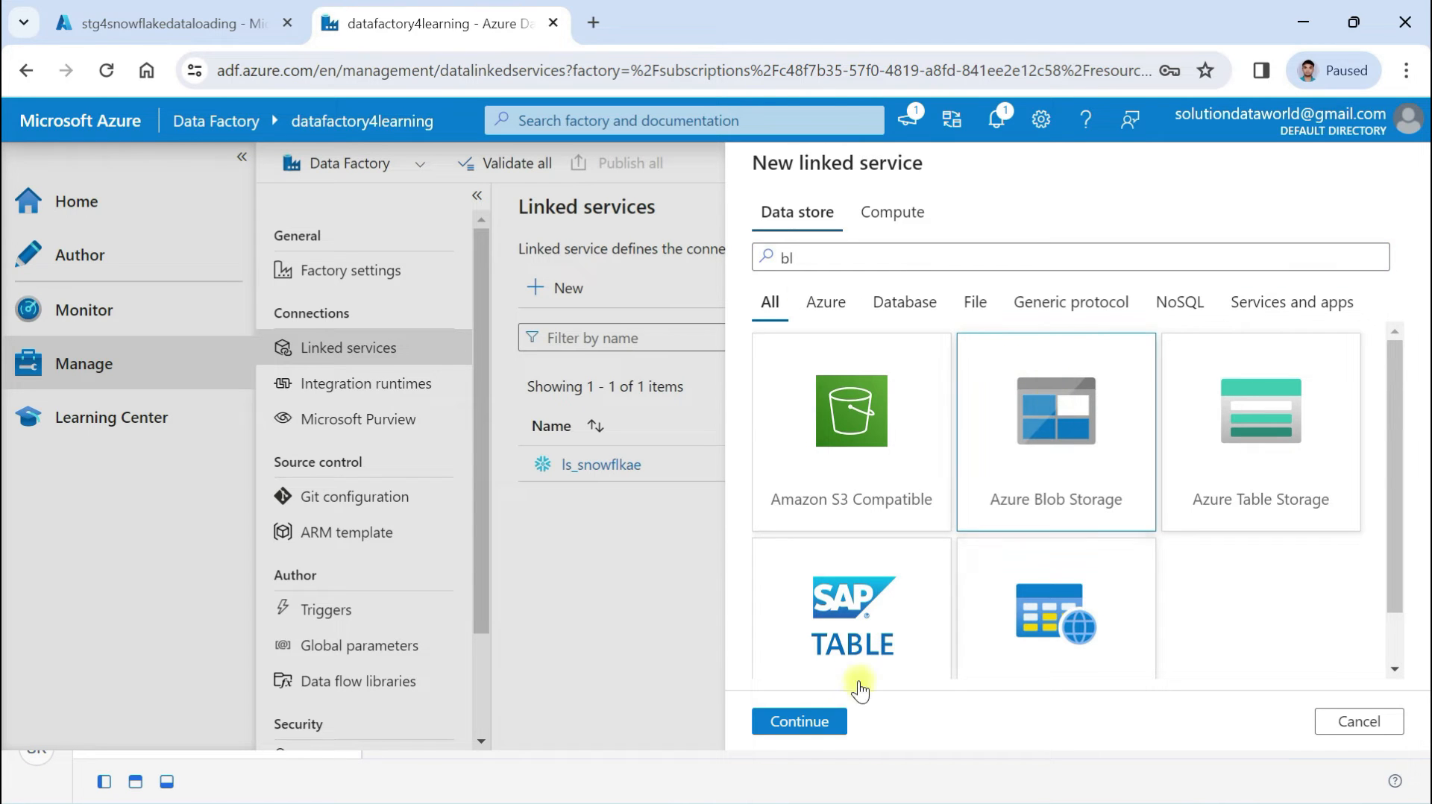
pyautogui.click(780, 722)
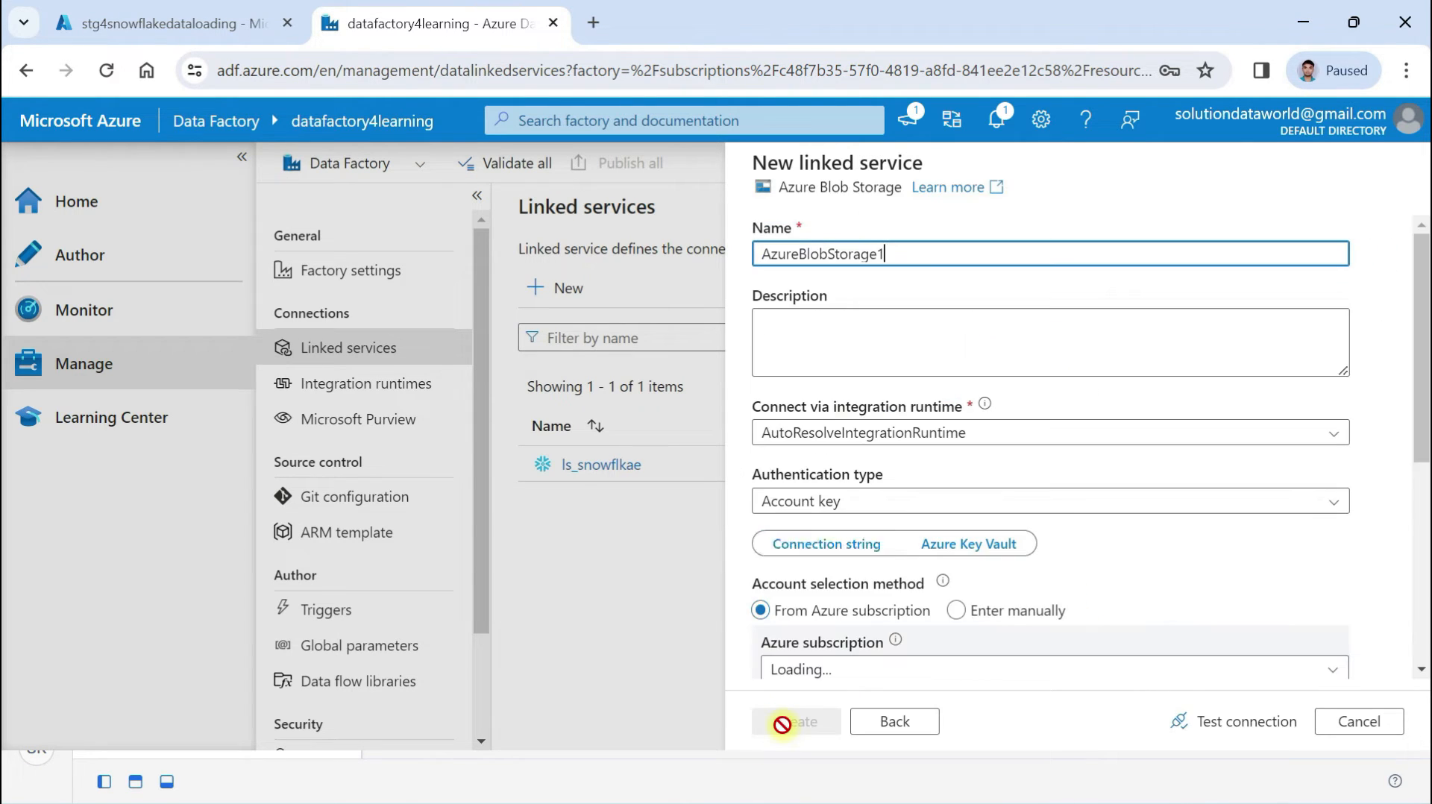
pyautogui.moveTo(924, 253); pyautogui.dragTo(674, 254)
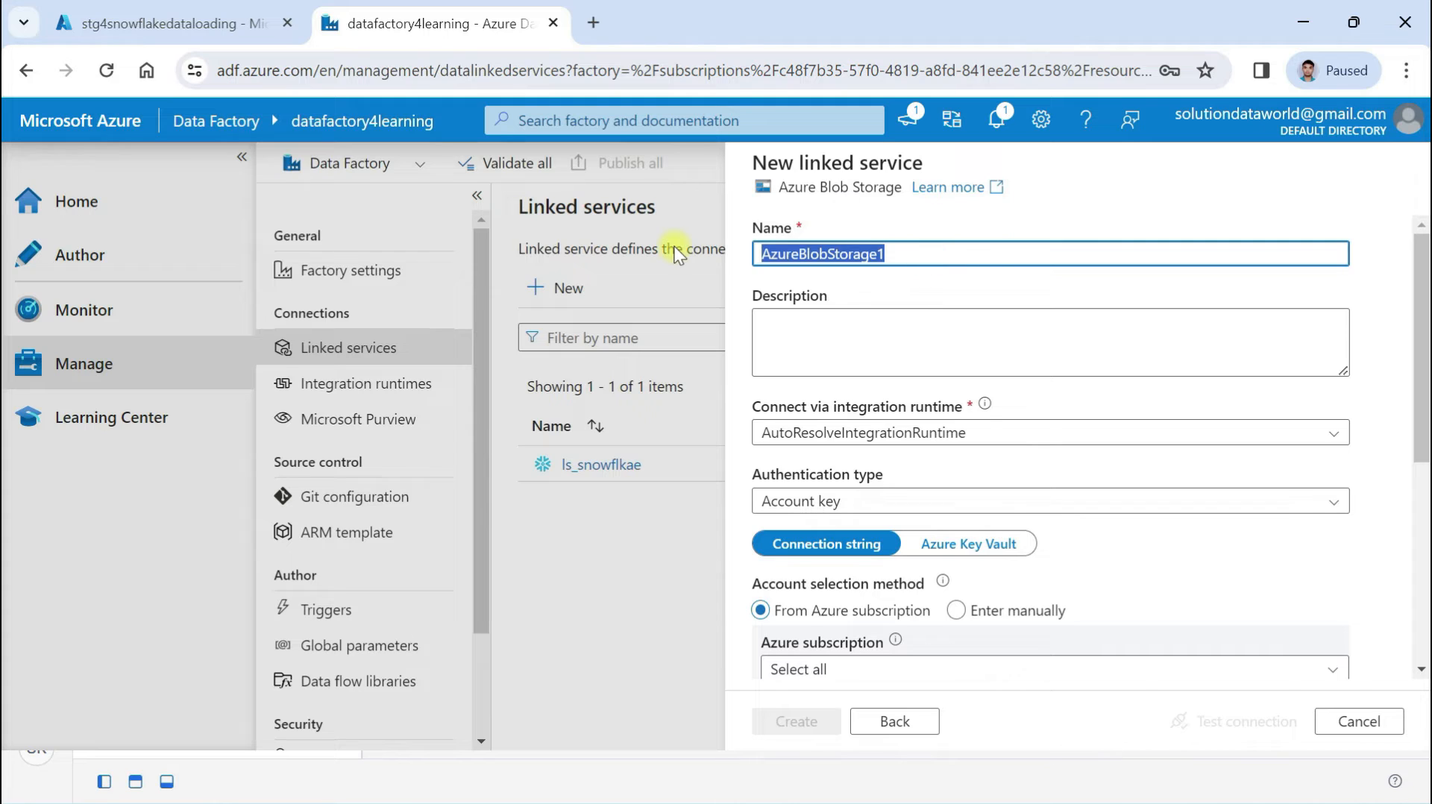
pyautogui.write('ls_orderdat')
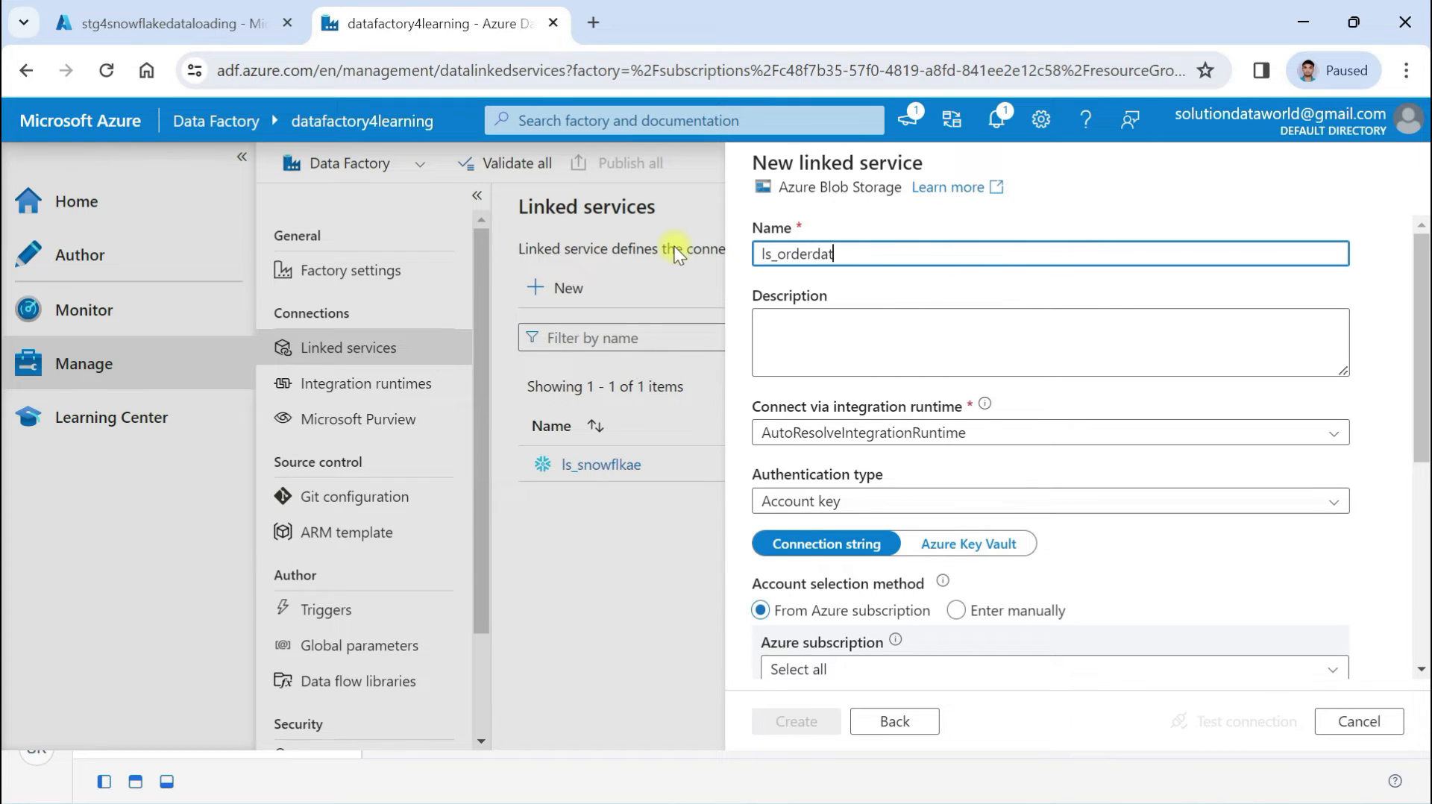
pyautogui.write('aset')
# Set the linked service's authentication type to SAS URI
pyautogui.click(791, 501)
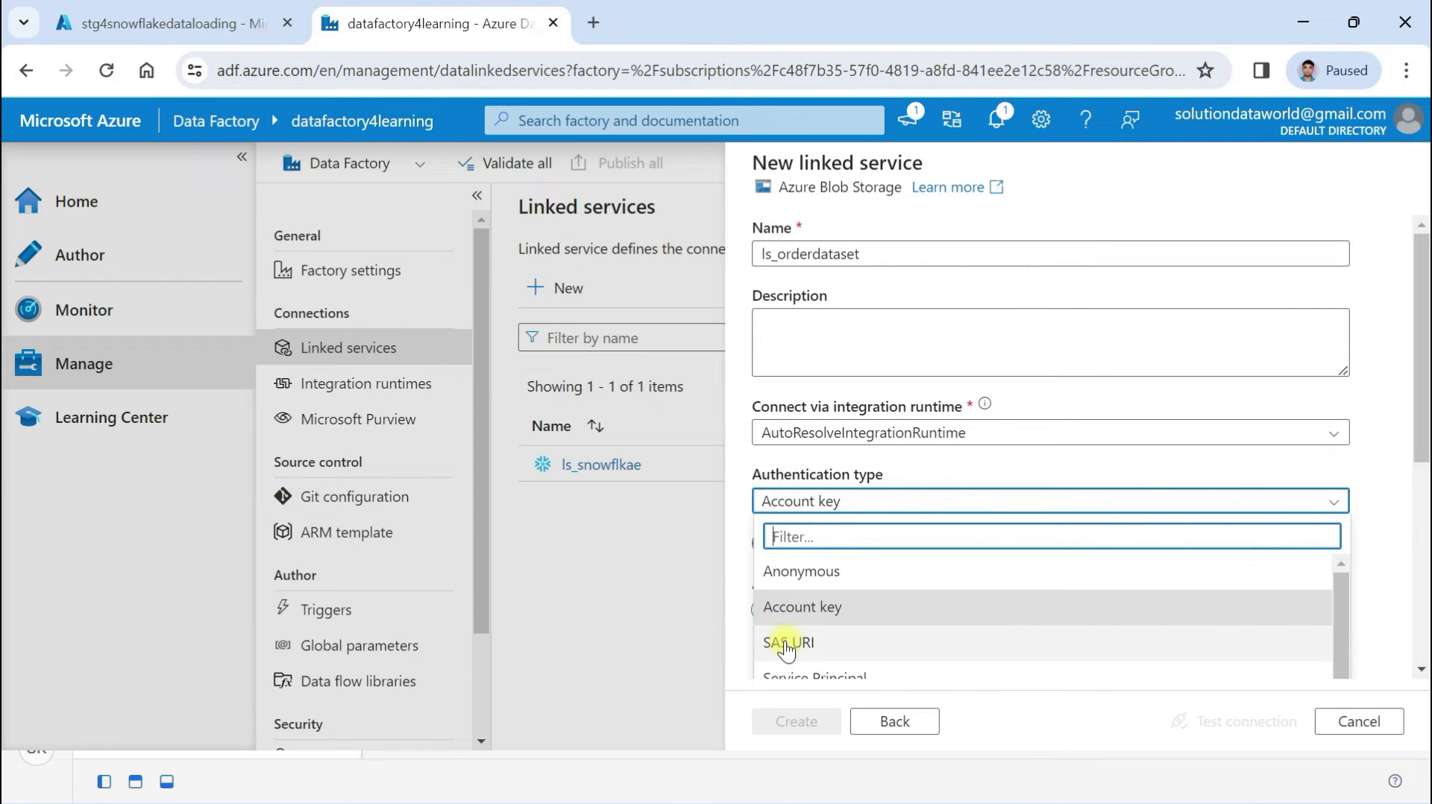
pyautogui.click(787, 645)
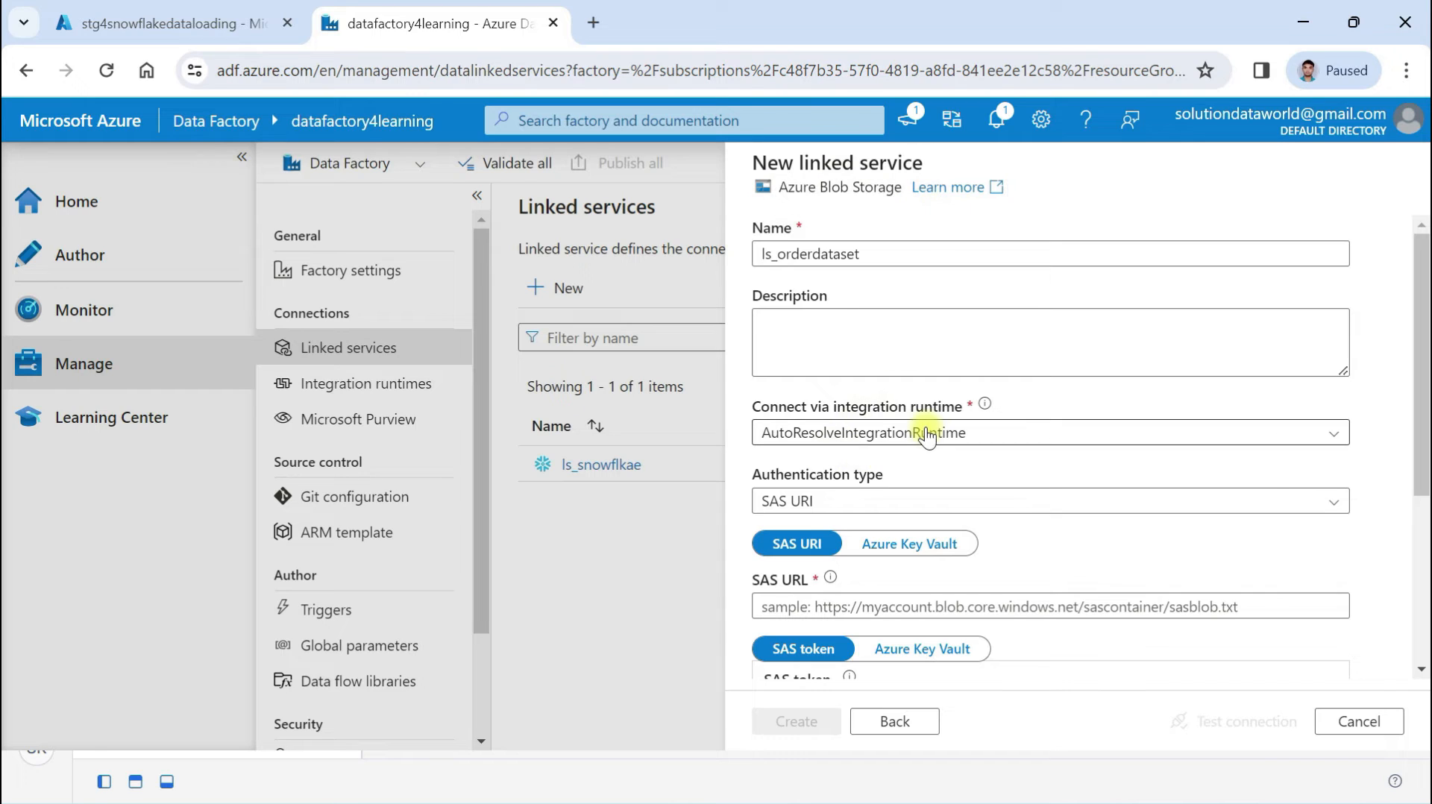
pyautogui.click(818, 501)
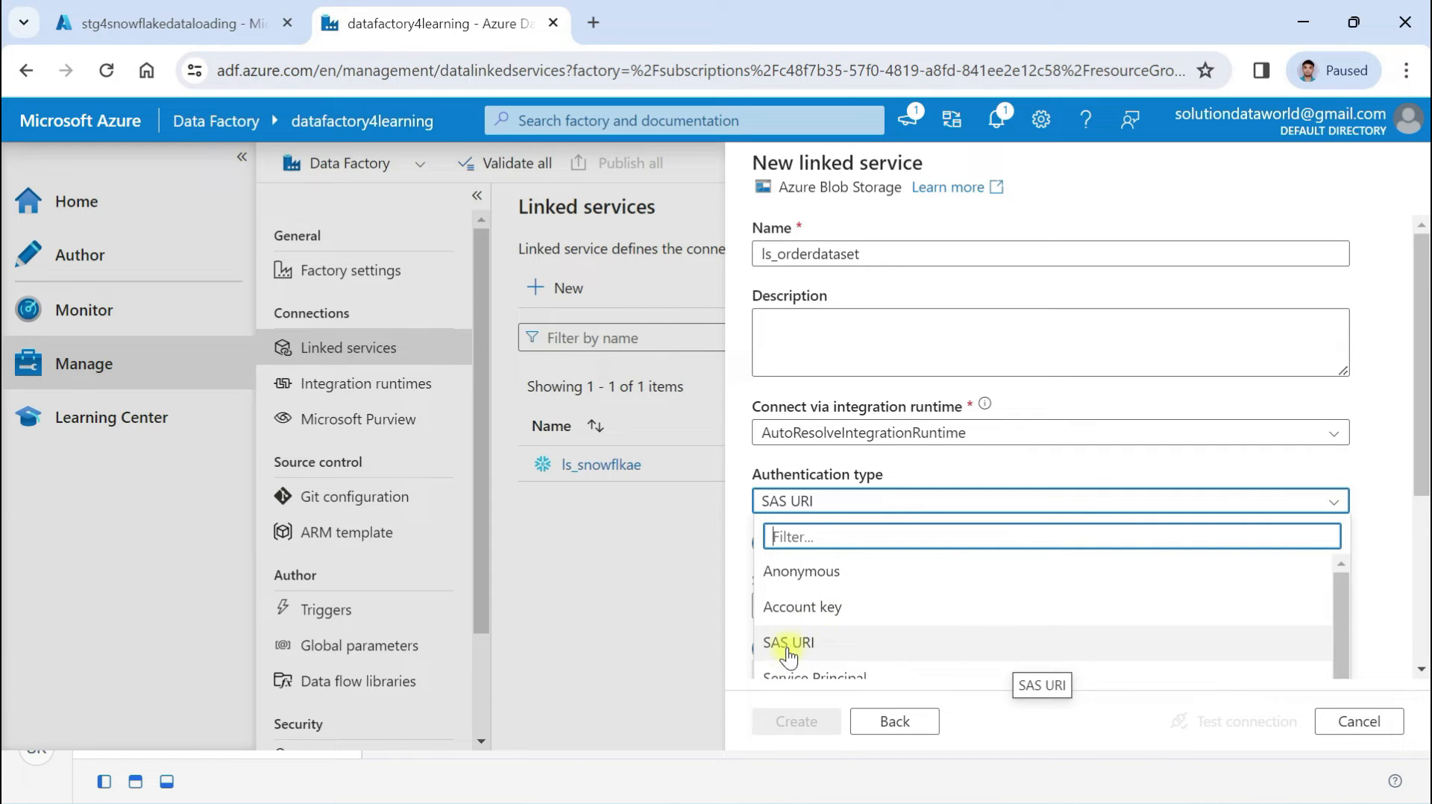
pyautogui.click(821, 646)
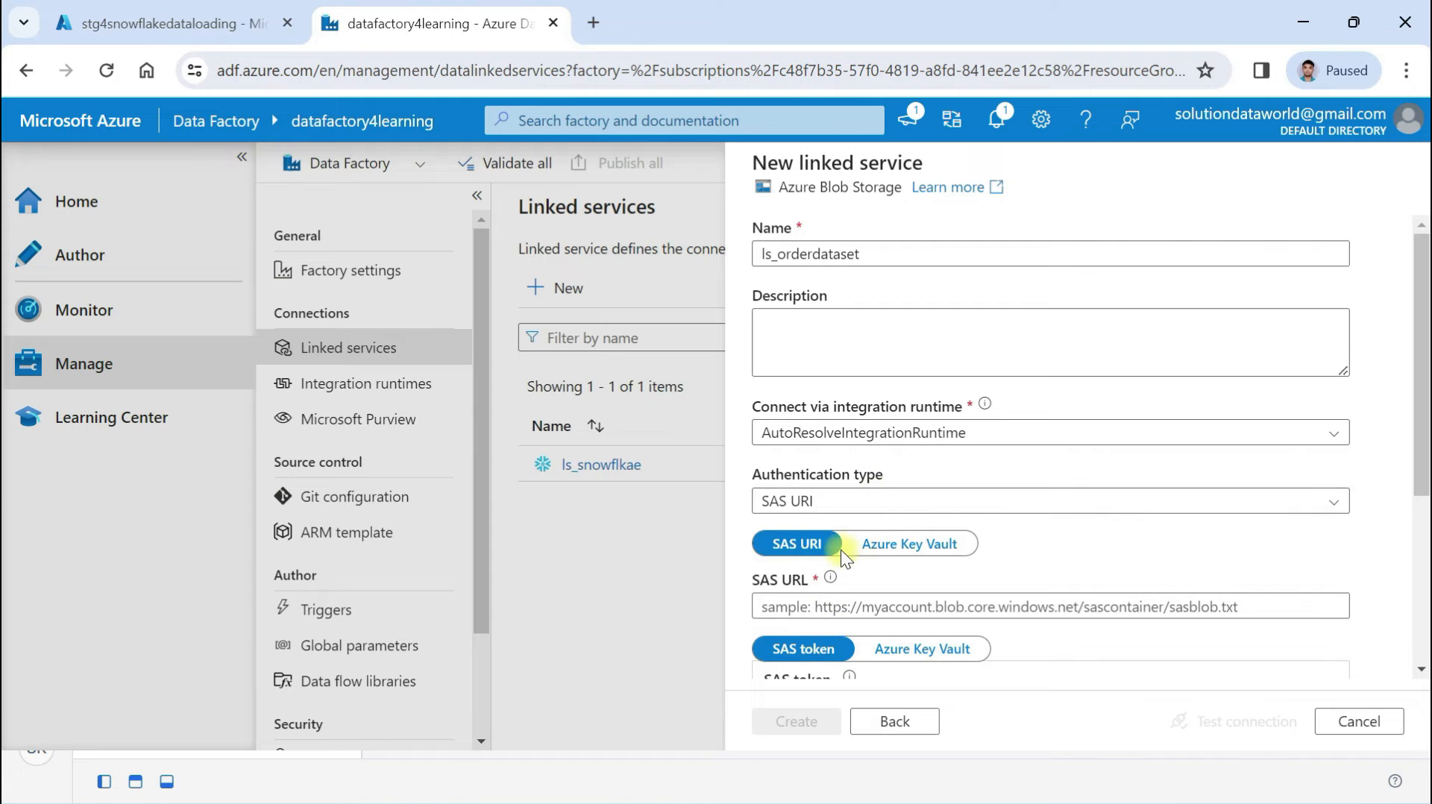
pyautogui.scroll(-3, 840, 548)
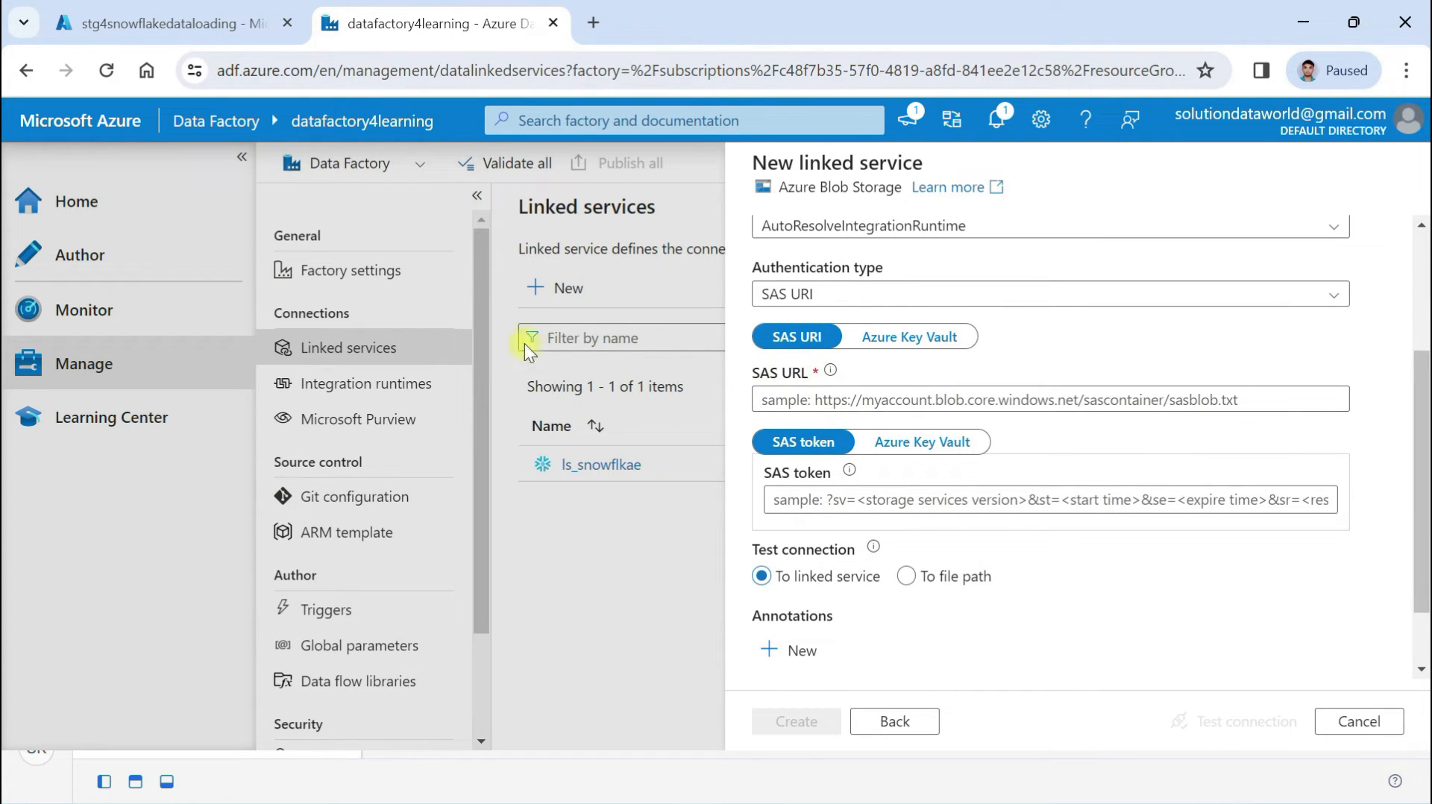
pyautogui.click(135, 25)
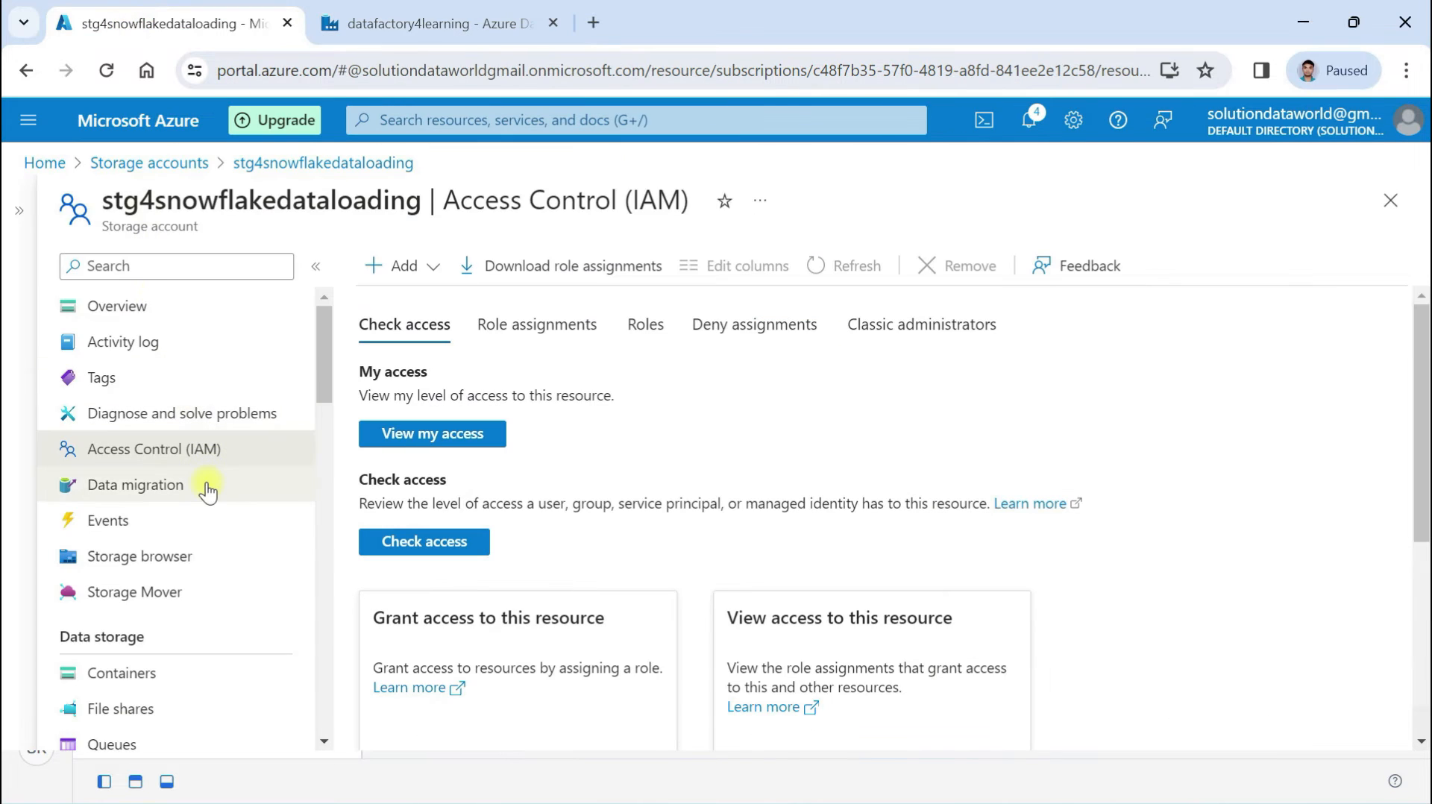
# On the storage account's Shared access signature page, allow Service, Container and Object resource types
pyautogui.scroll(-6, 207, 492)
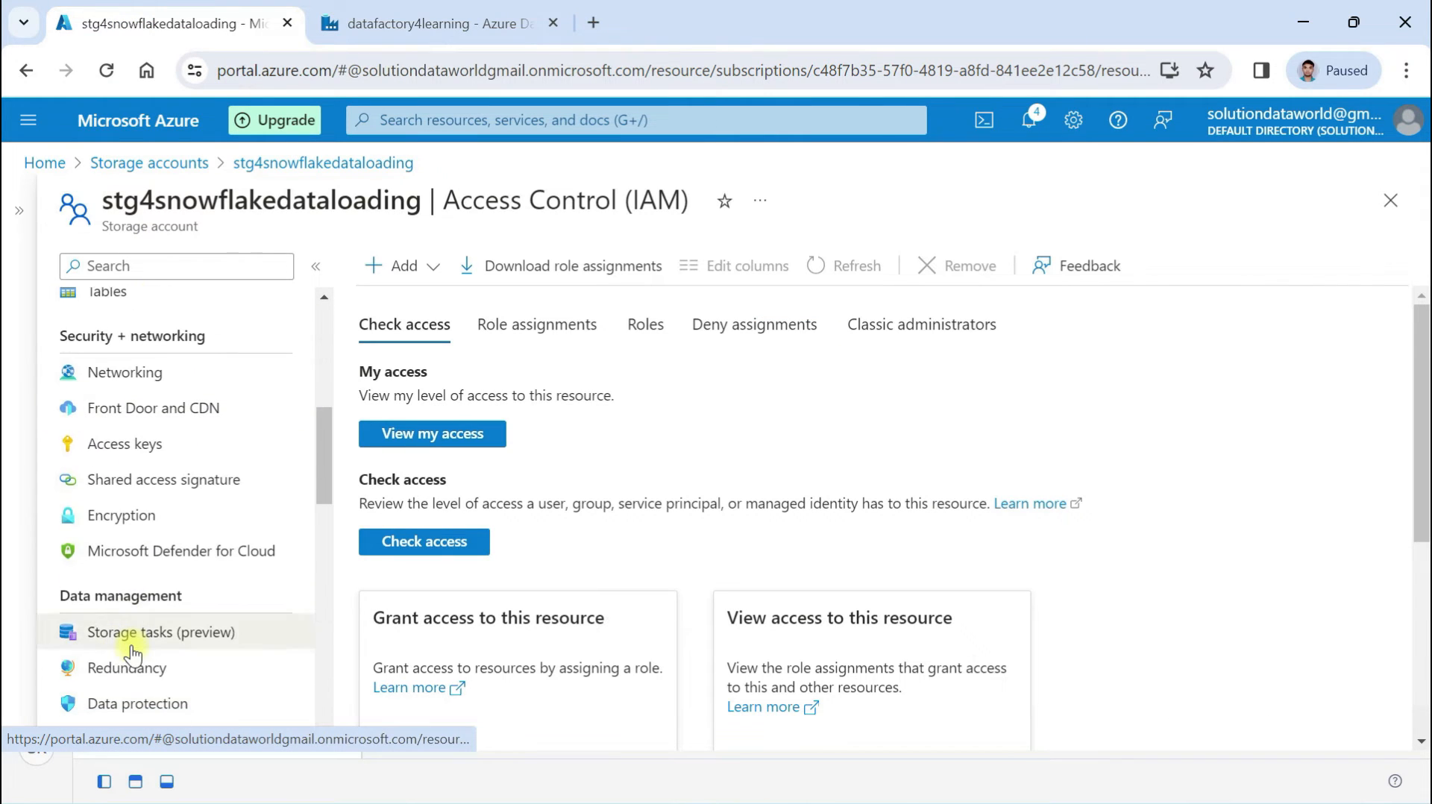
pyautogui.click(146, 477)
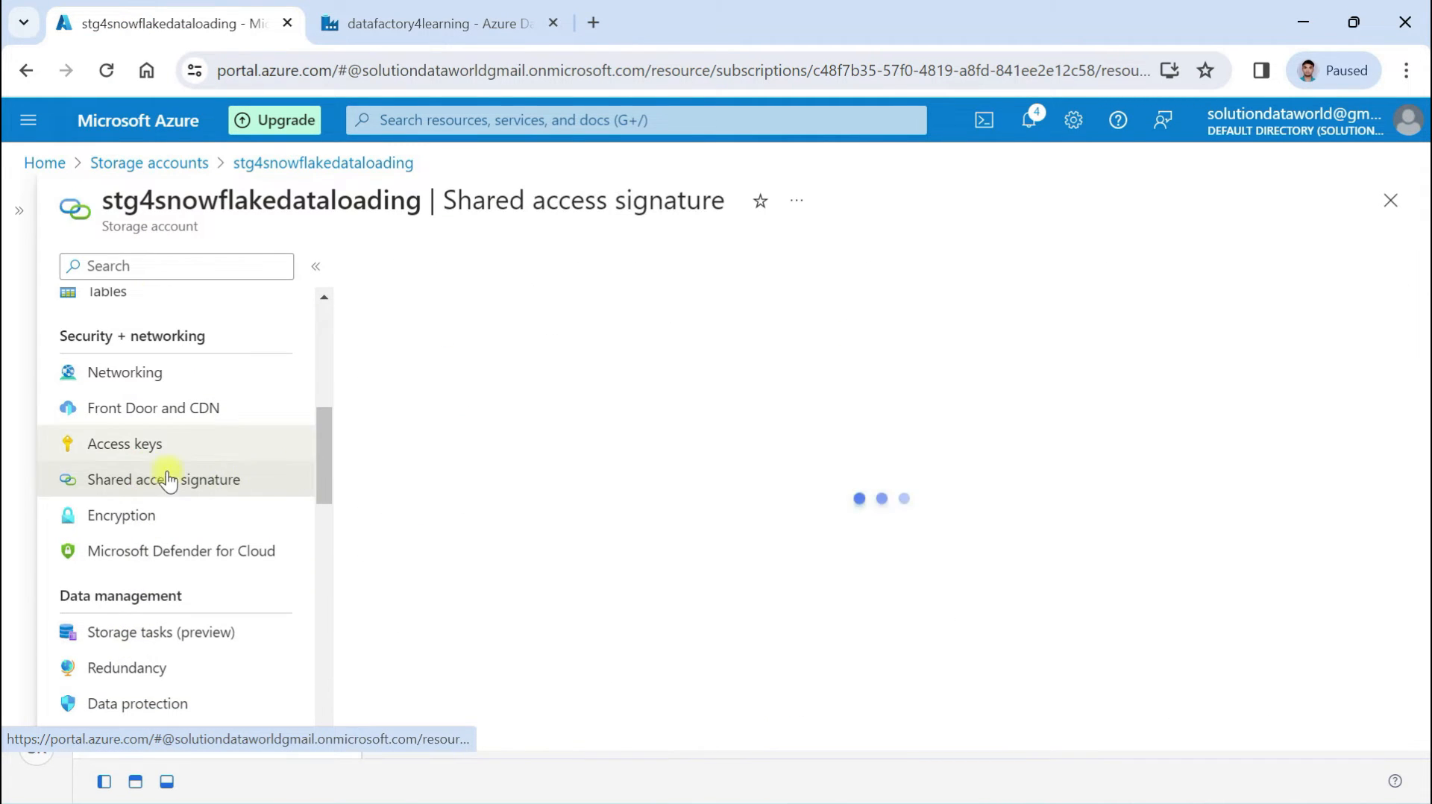
pyautogui.scroll(-2, 474, 505)
pyautogui.click(366, 445)
pyautogui.click(455, 445)
pyautogui.click(562, 445)
# Set the SAS expiry to 04/15/2024, generate it and copy the Blob service SAS URL
pyautogui.scroll(-4, 567, 455)
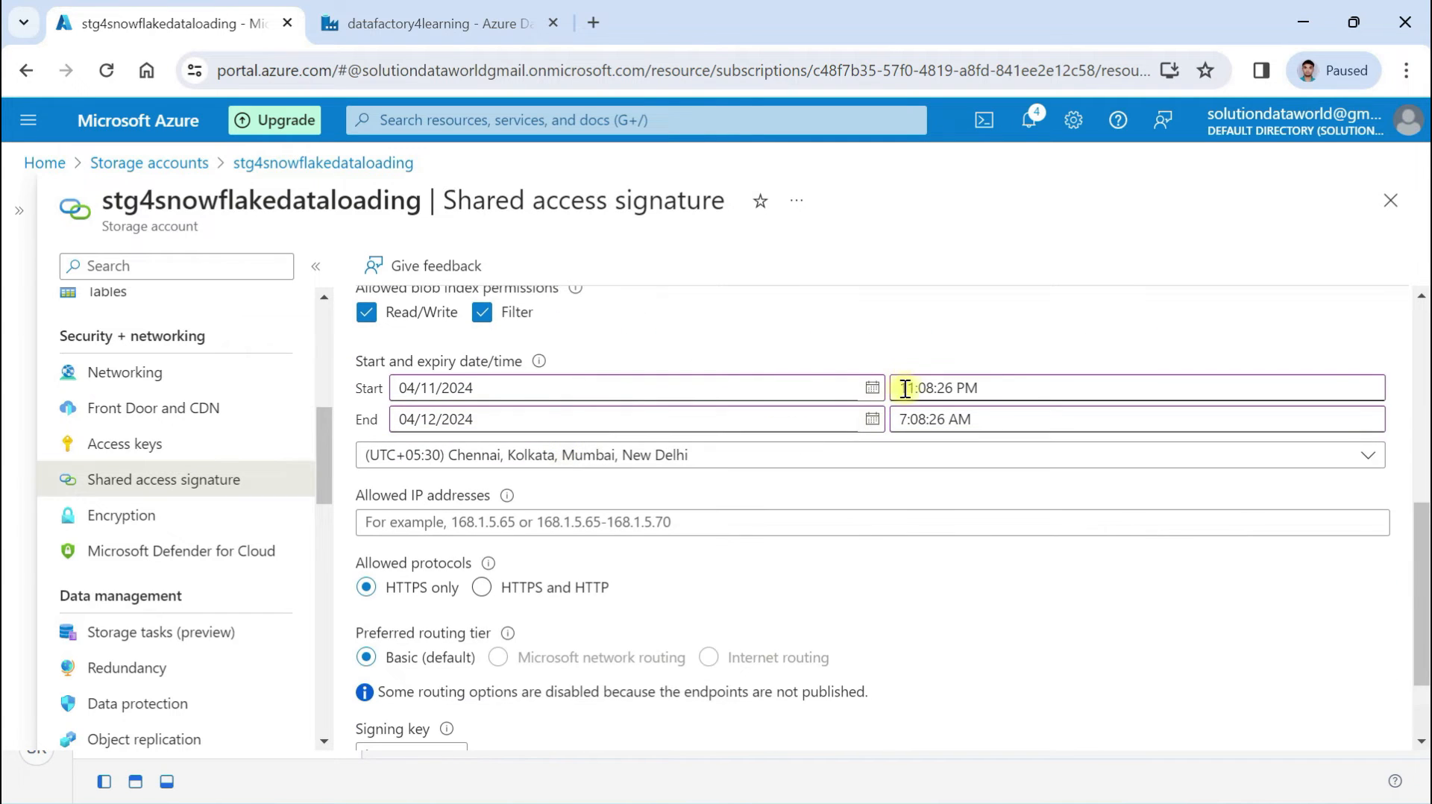
pyautogui.click(873, 419)
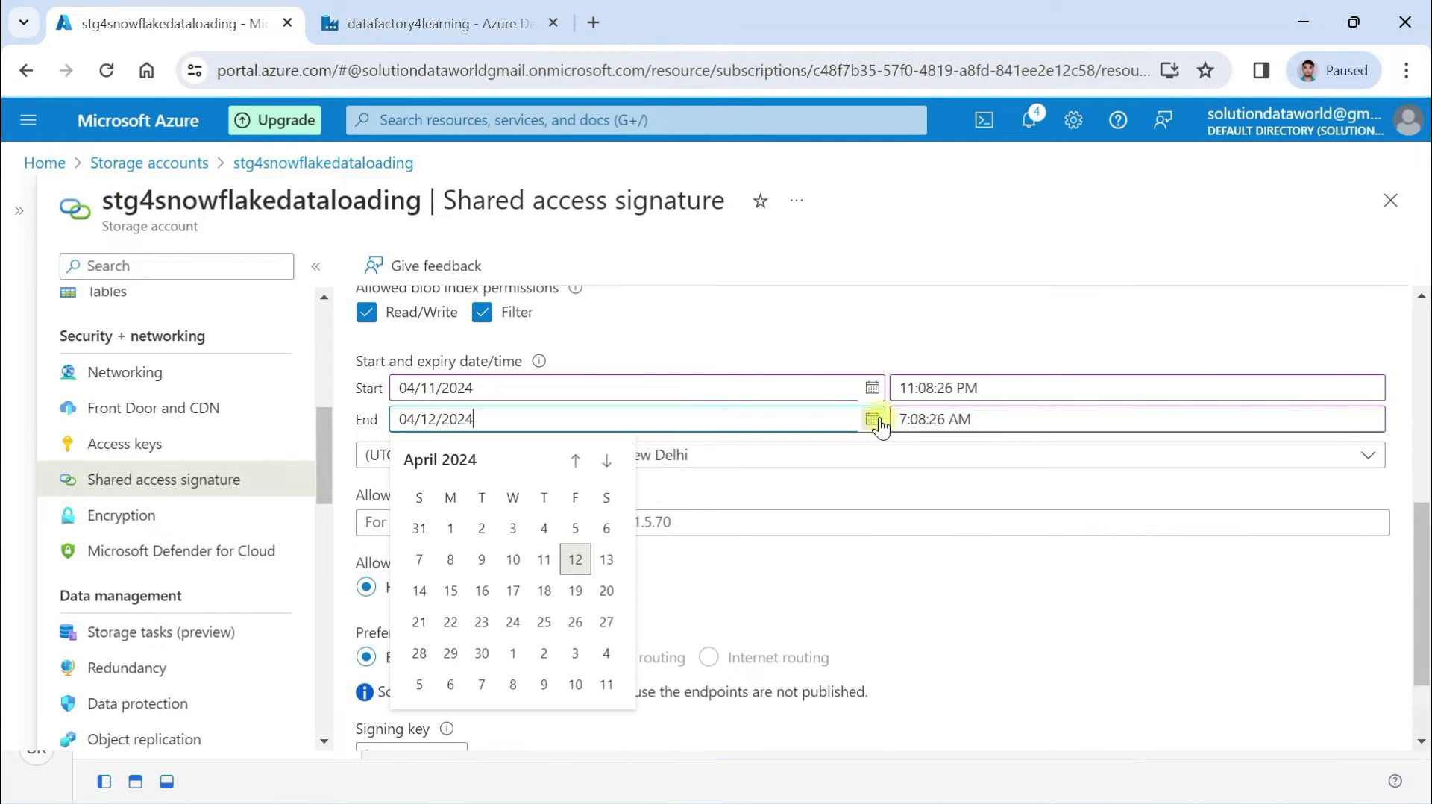
pyautogui.click(456, 595)
pyautogui.scroll(-1, 672, 566)
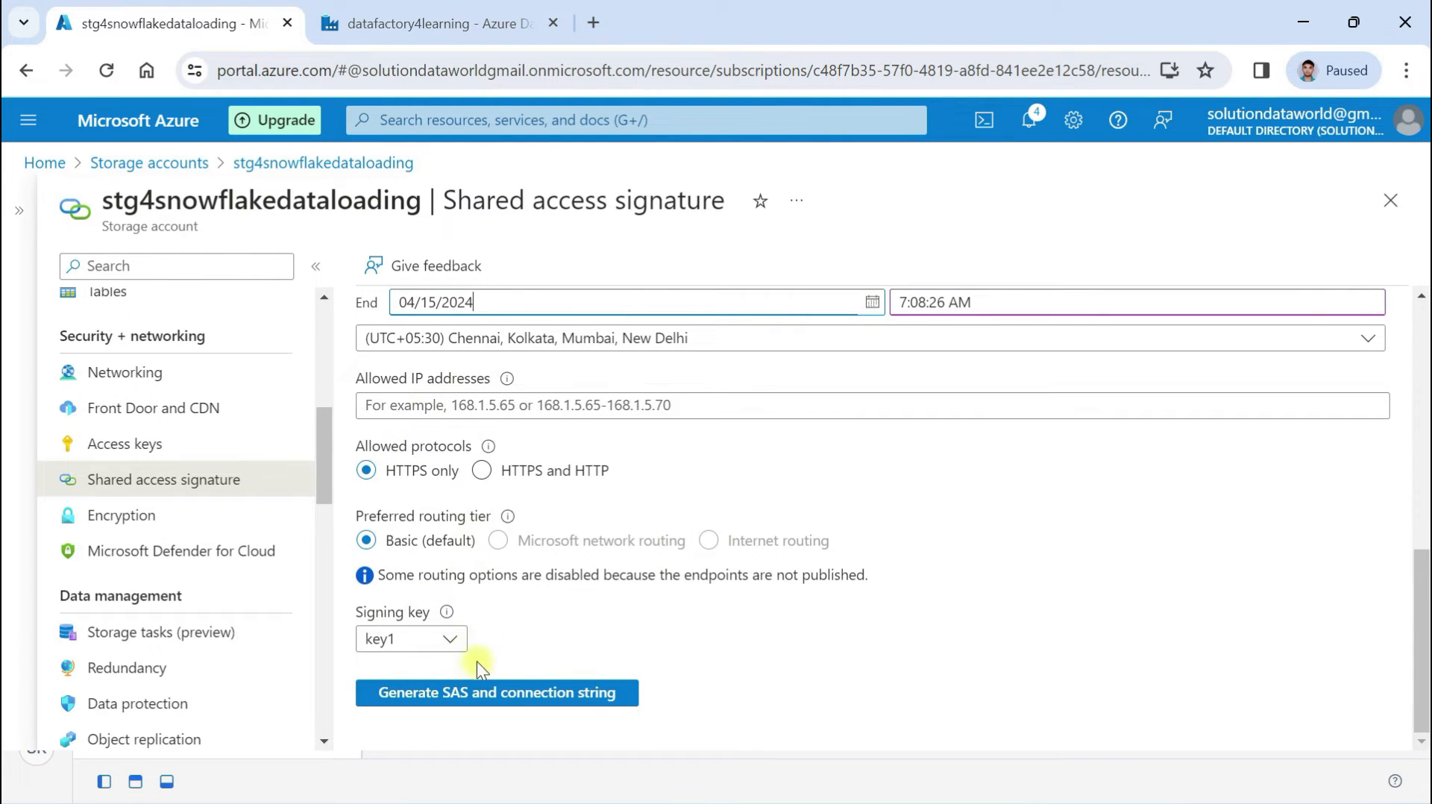
pyautogui.click(464, 692)
pyautogui.scroll(-5, 557, 602)
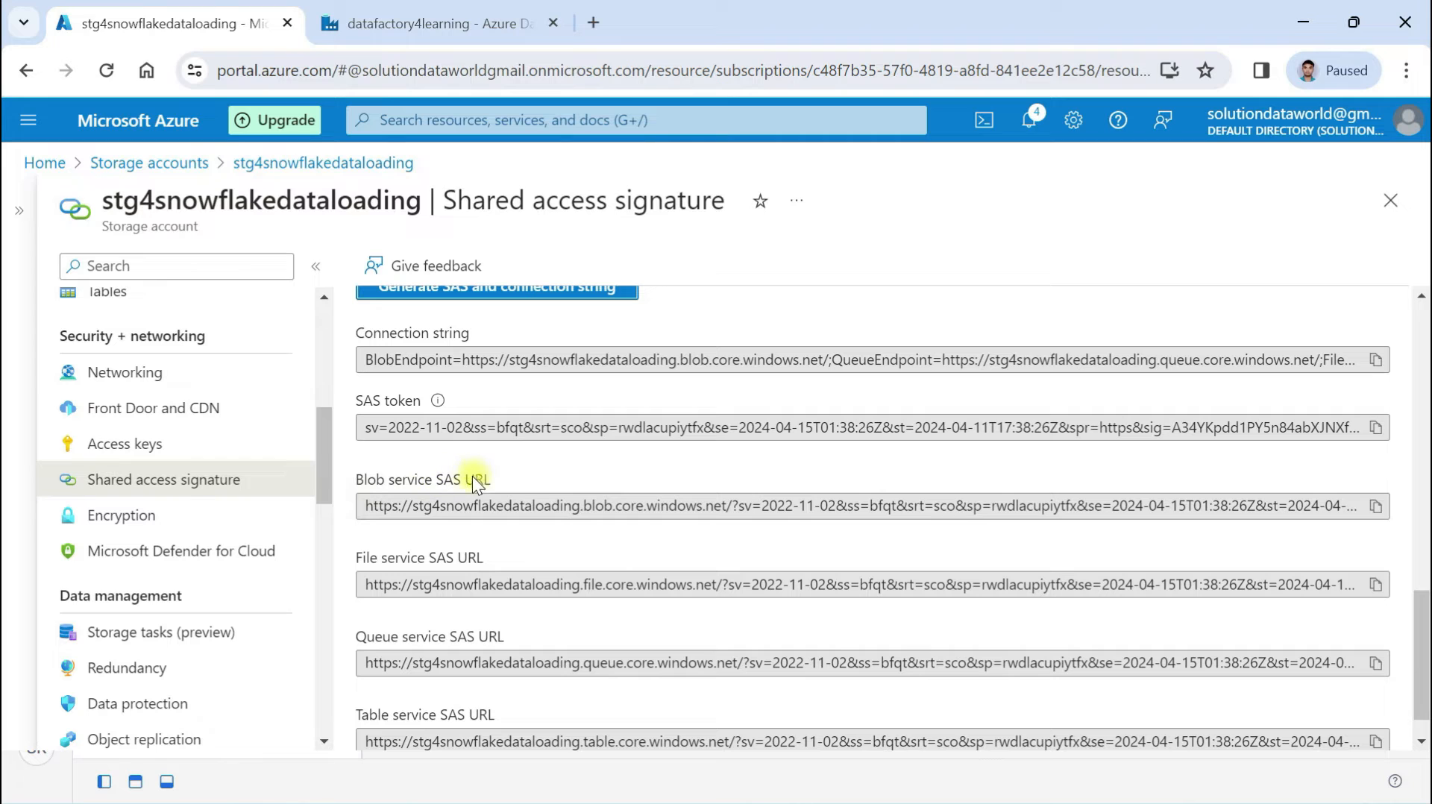
pyautogui.click(1375, 506)
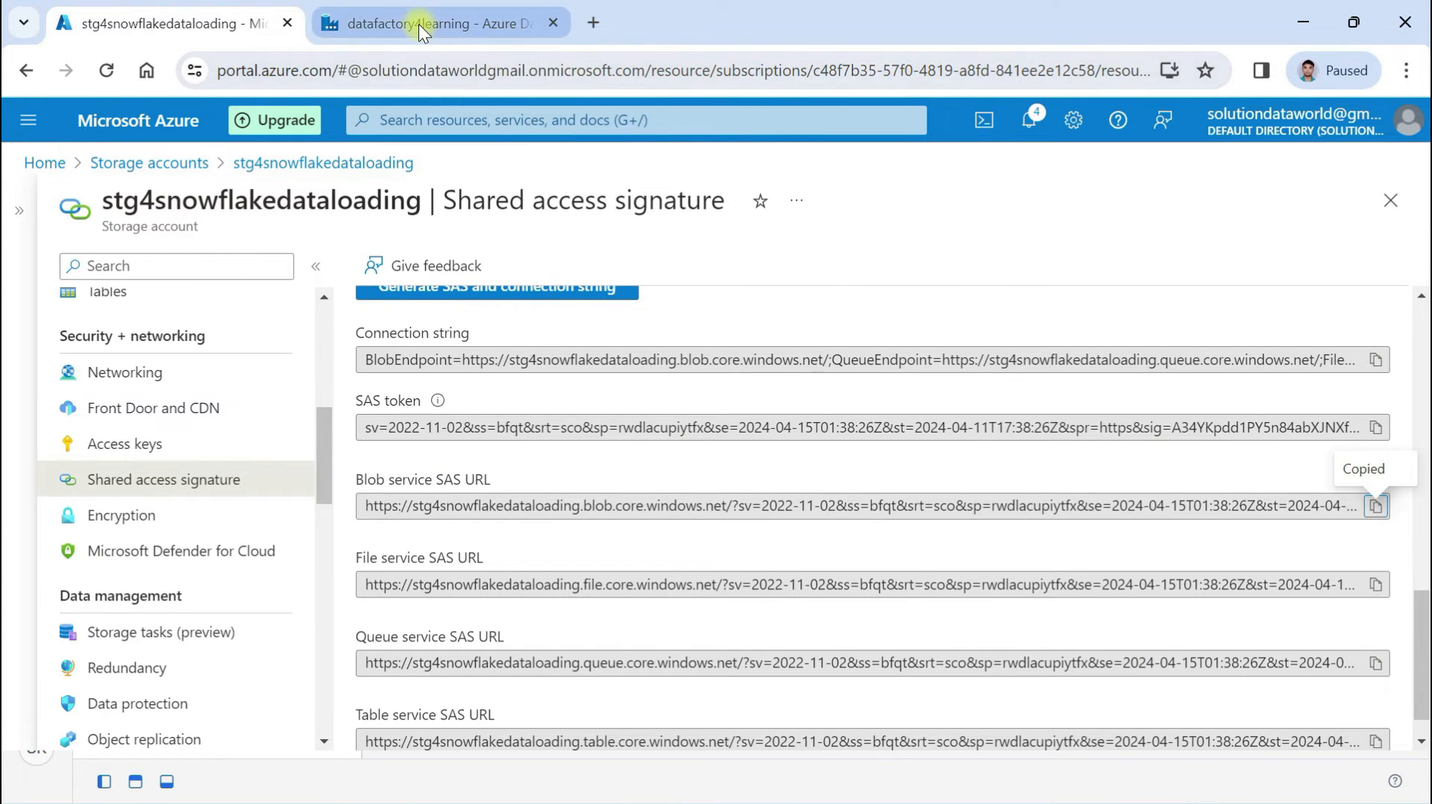
pyautogui.click(393, 20)
# Paste the SAS URL into ls_orderdataset, verify the connection, create it, and open Author
pyautogui.click(781, 403)
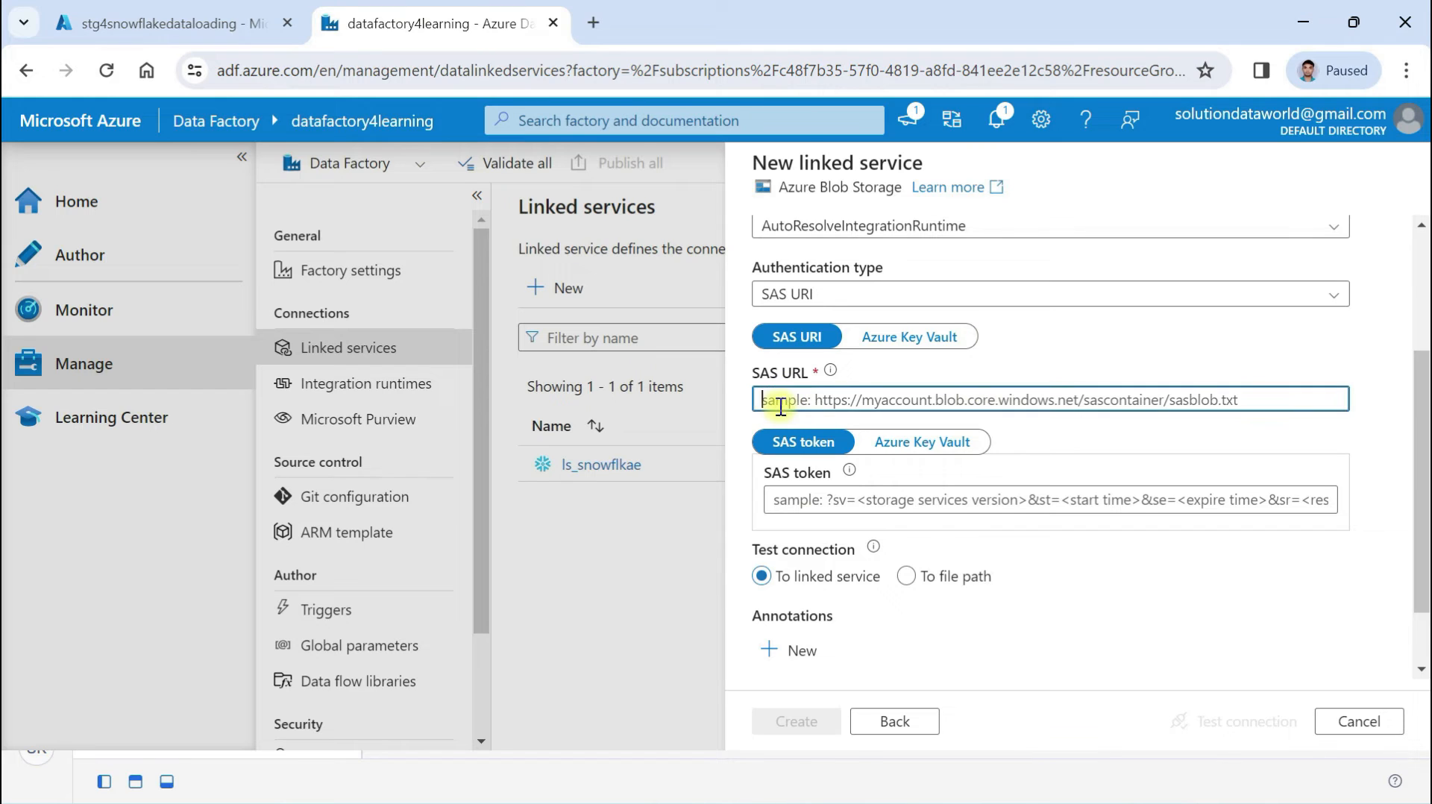
pyautogui.hotkey('ctrl', 'v')
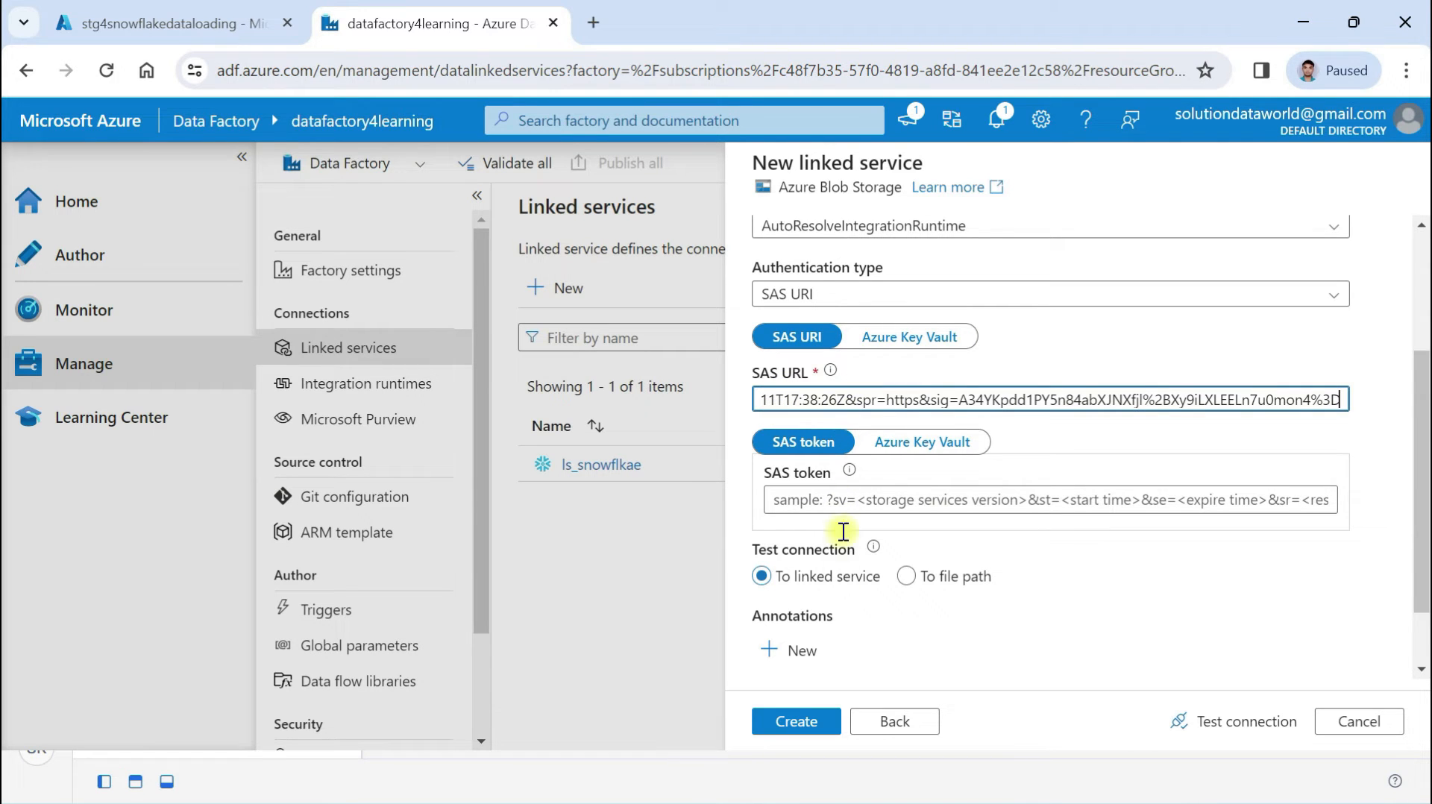
pyautogui.scroll(-1, 934, 628)
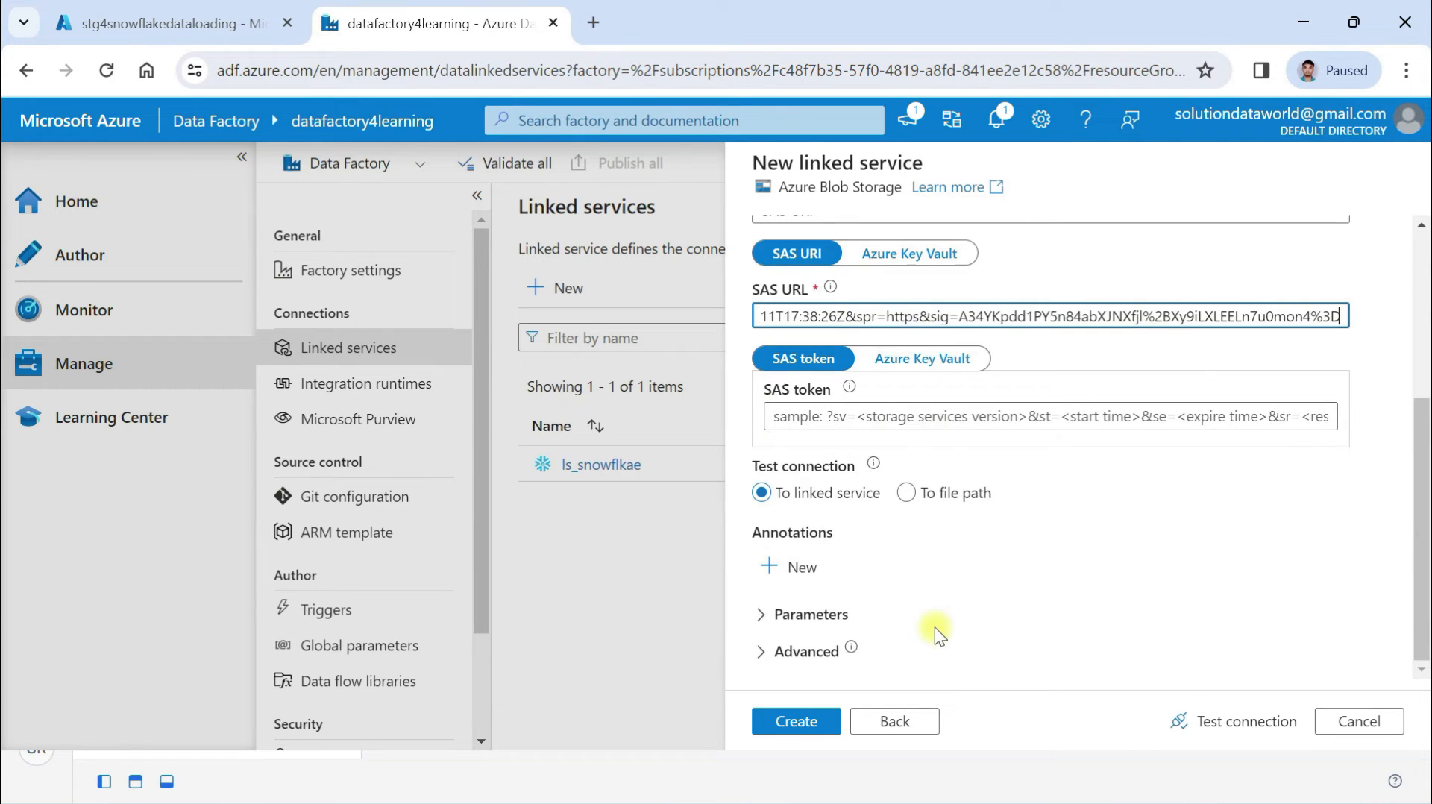
pyautogui.click(1353, 22)
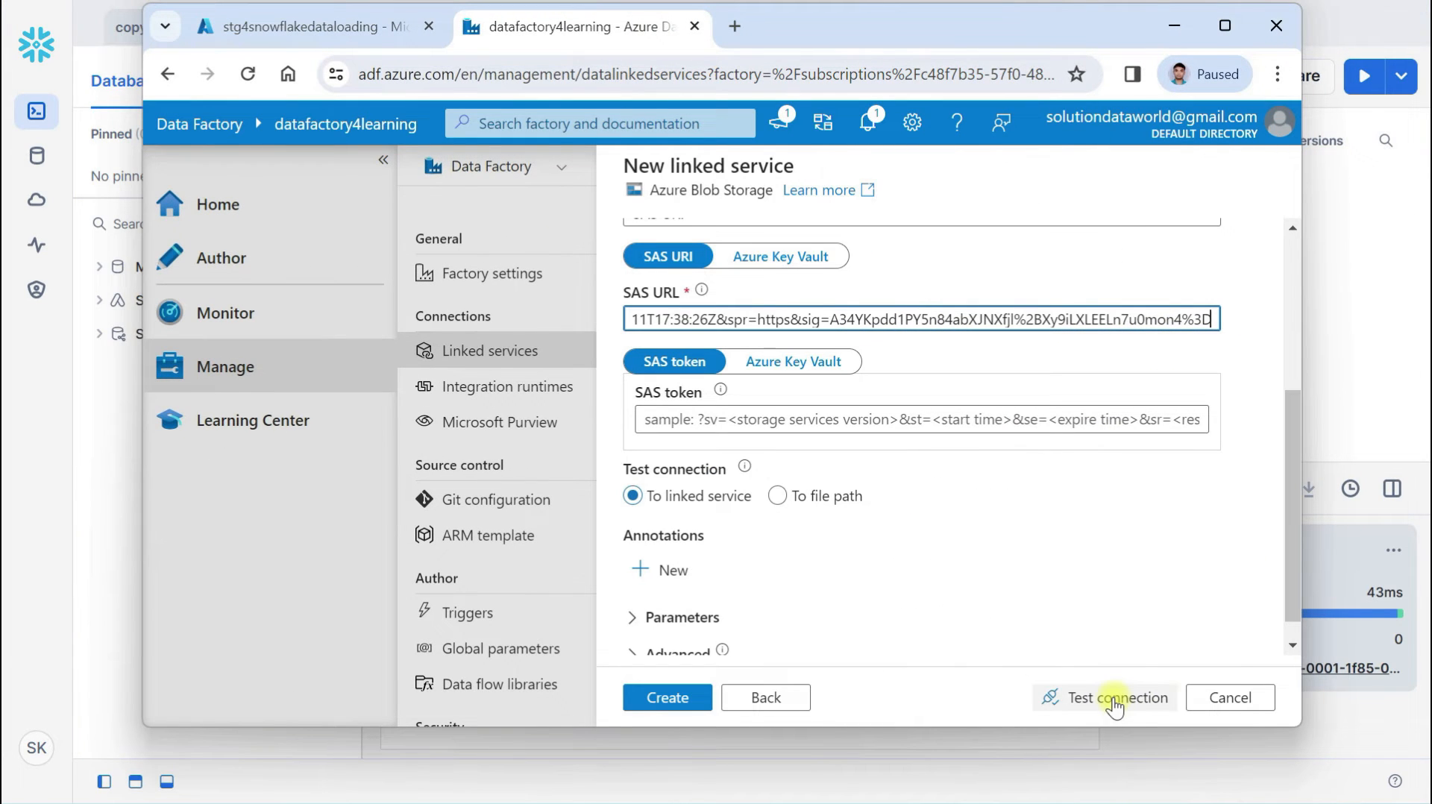
pyautogui.click(1115, 701)
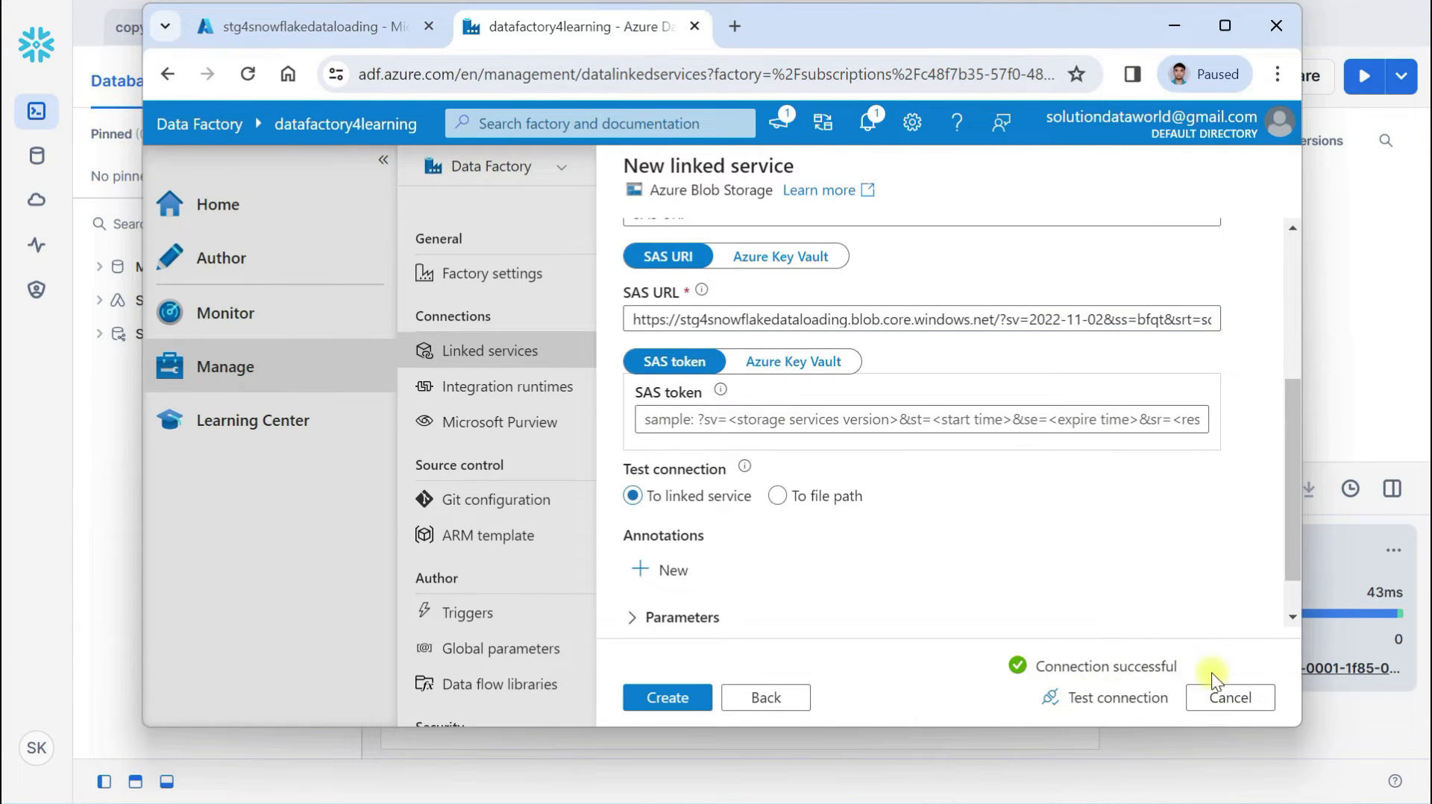
pyautogui.click(659, 697)
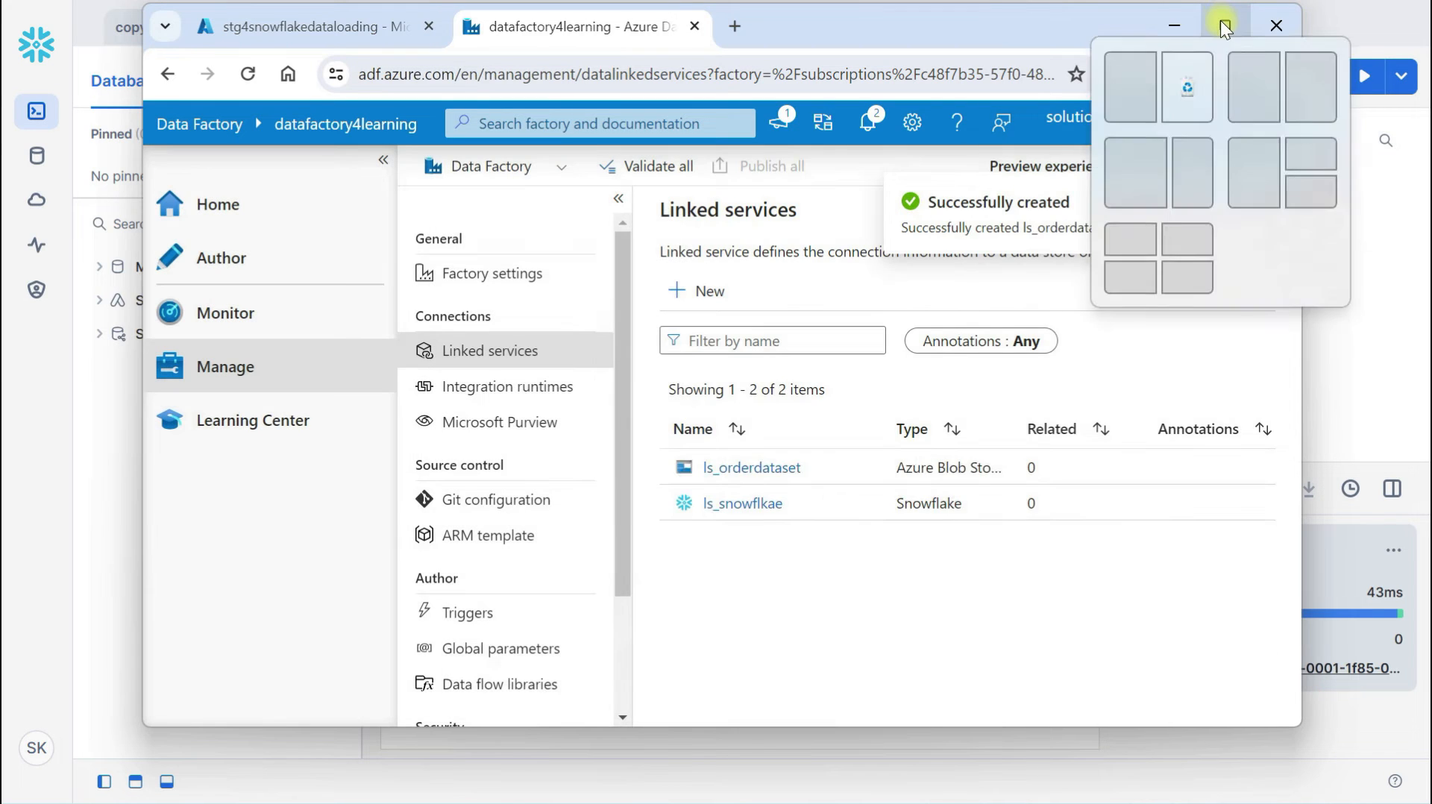
pyautogui.click(1222, 23)
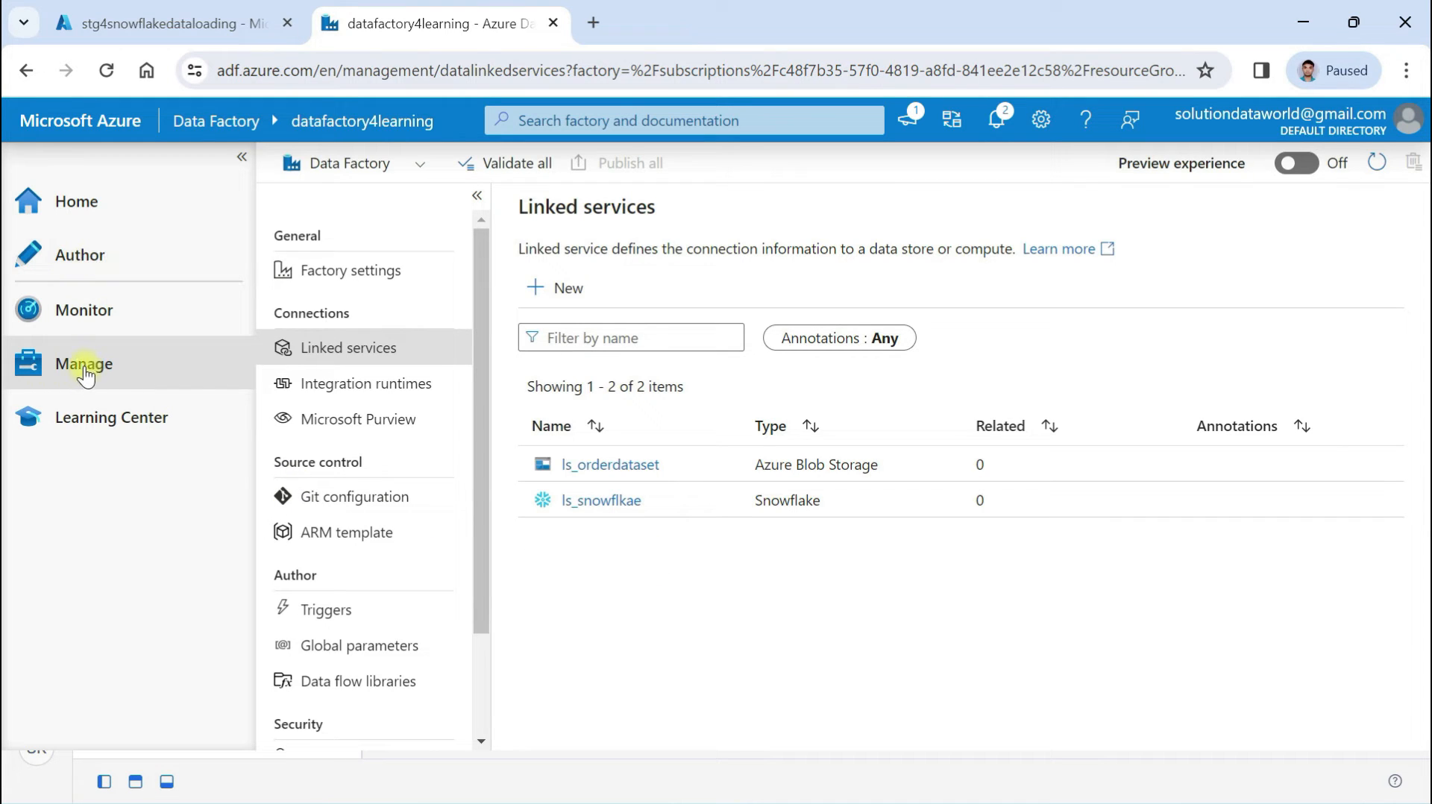
pyautogui.click(75, 256)
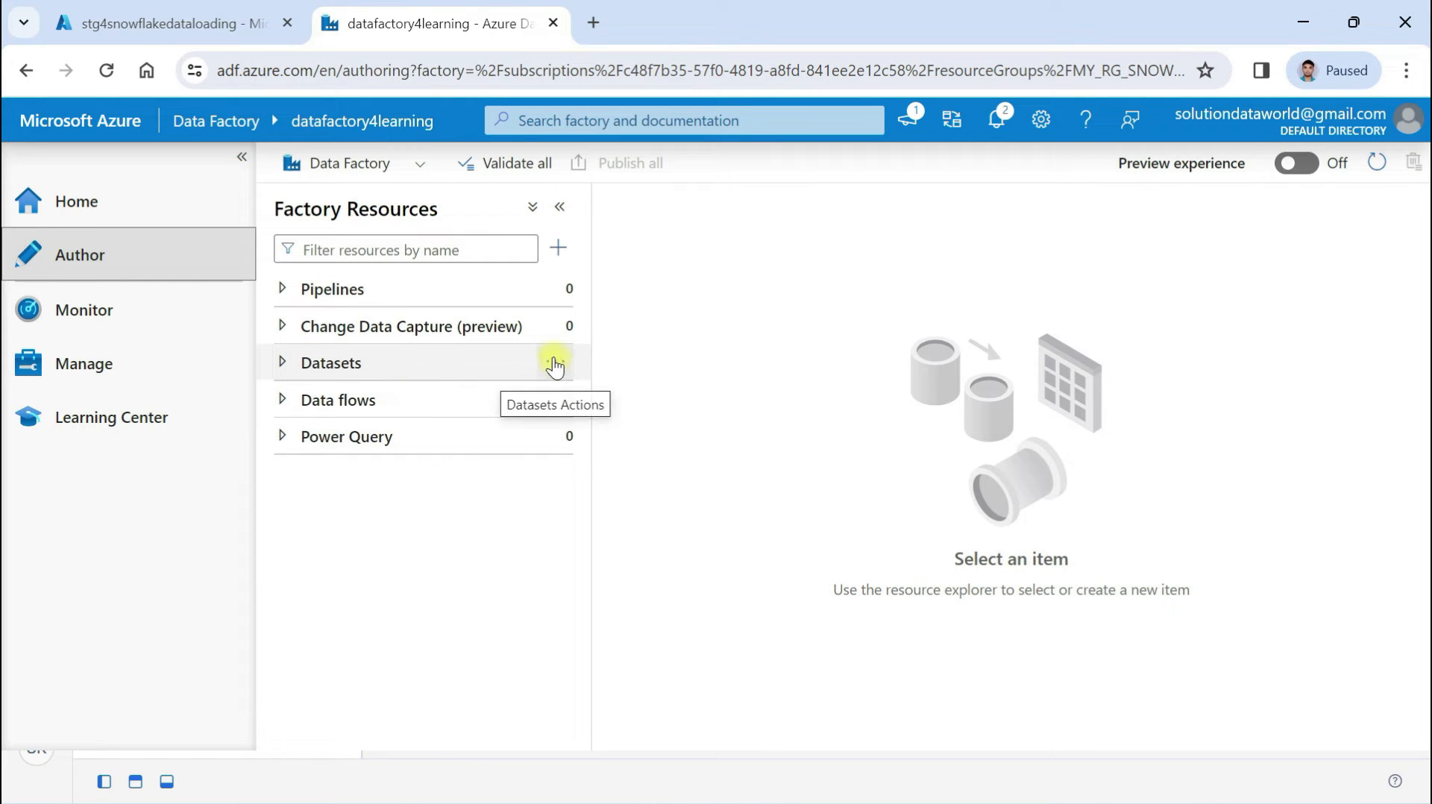
# Start a new Azure Blob Storage dataset and pick the DelimitedText format
pyautogui.click(556, 365)
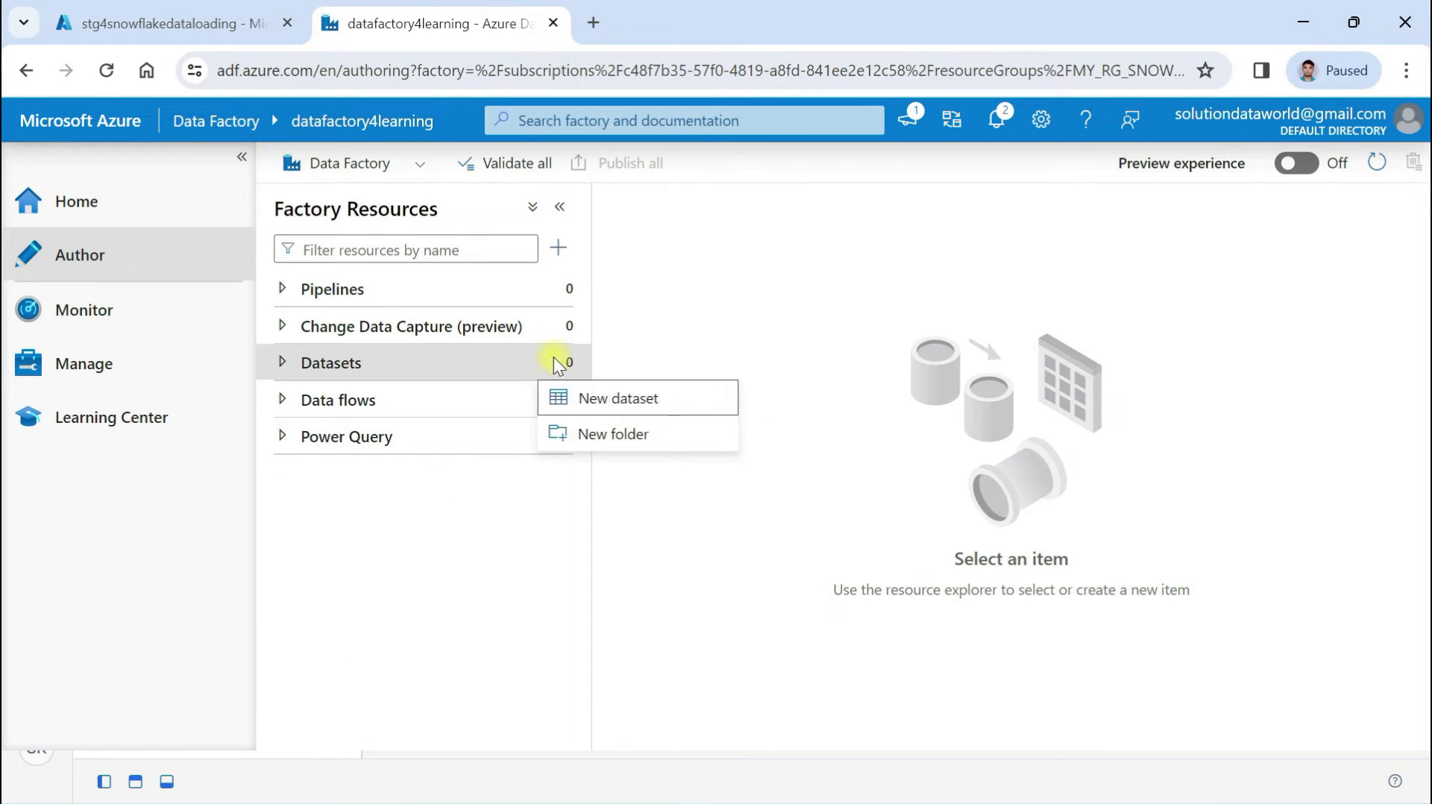
pyautogui.click(625, 401)
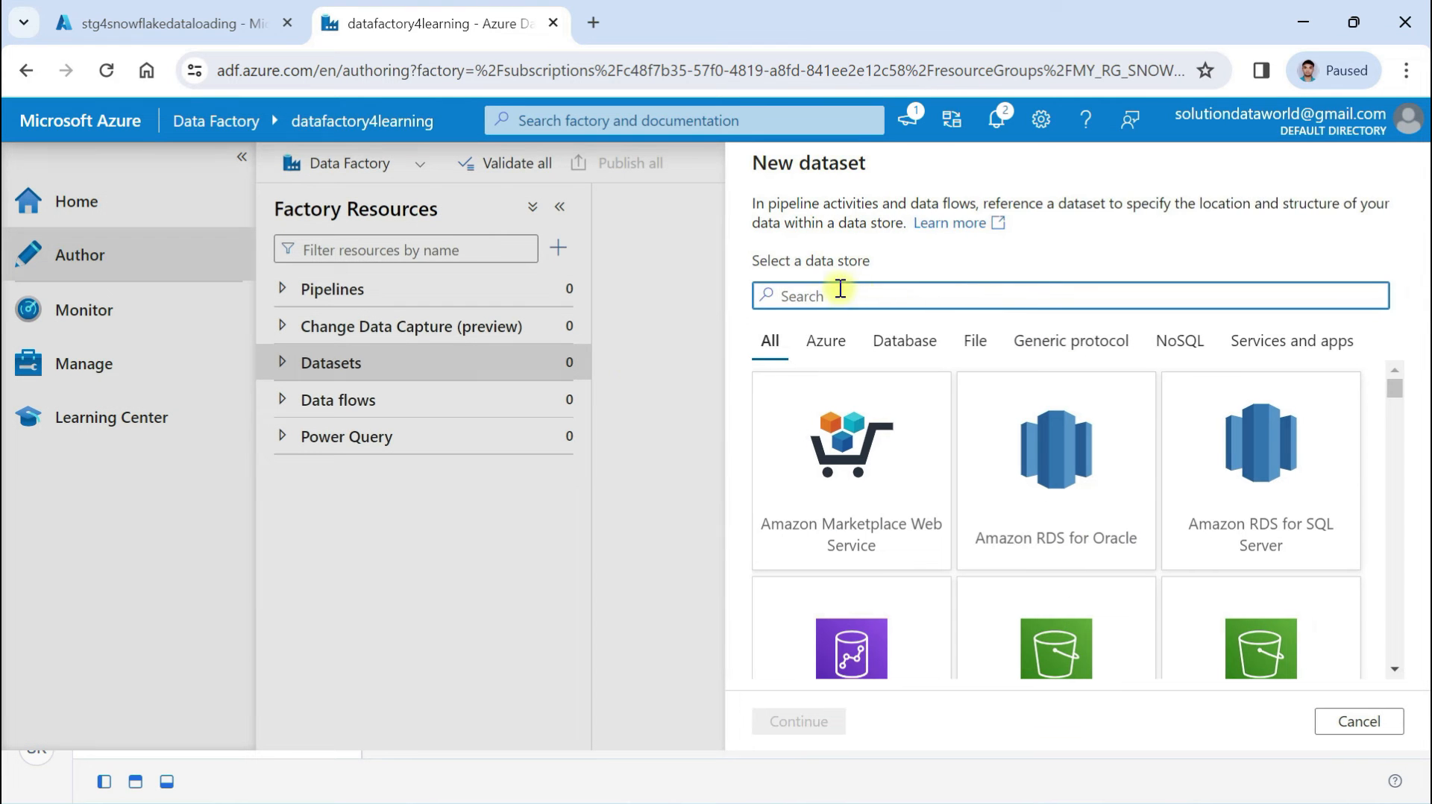
pyautogui.write('b')
pyautogui.press('BackSpace')
pyautogui.write('azure')
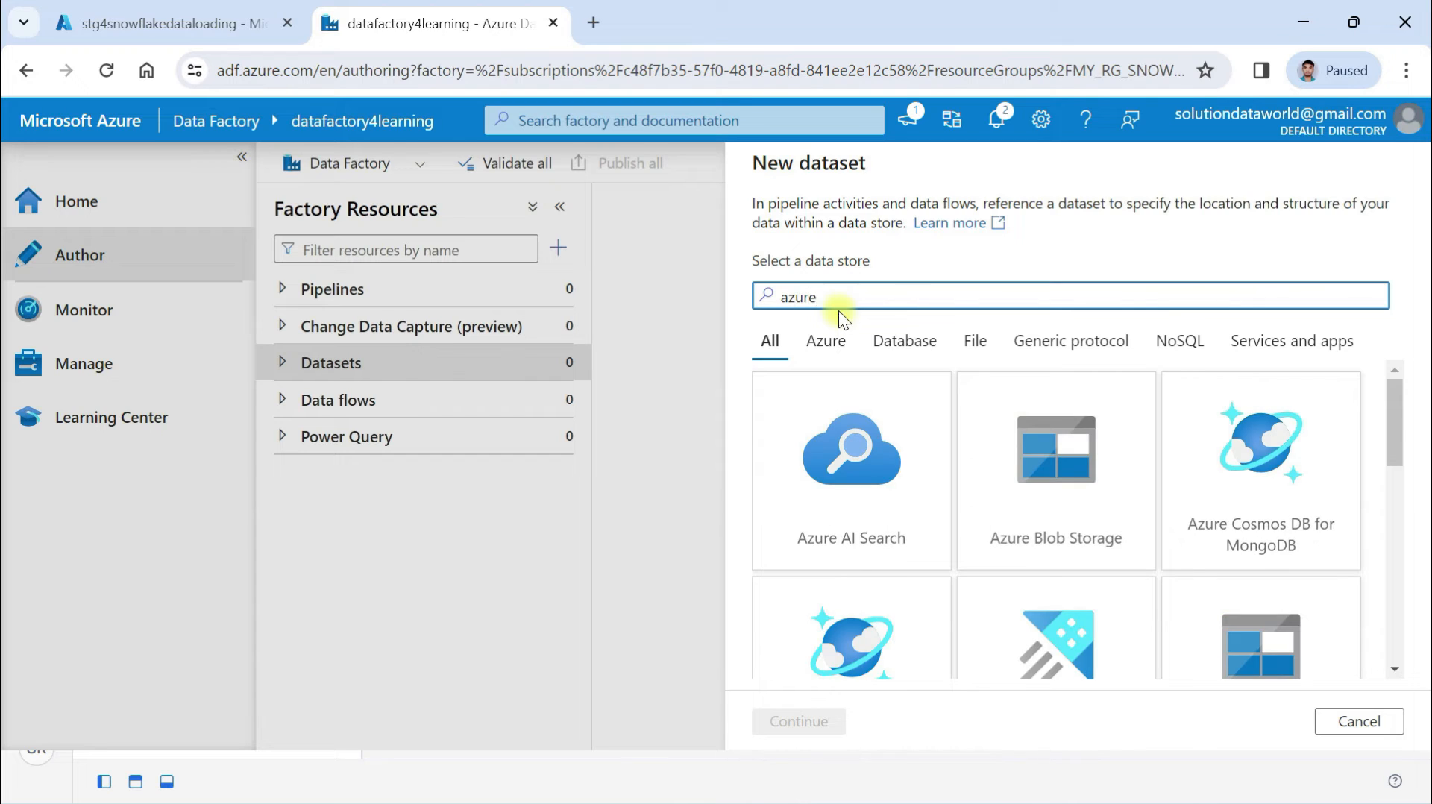
pyautogui.click(1072, 464)
pyautogui.click(791, 719)
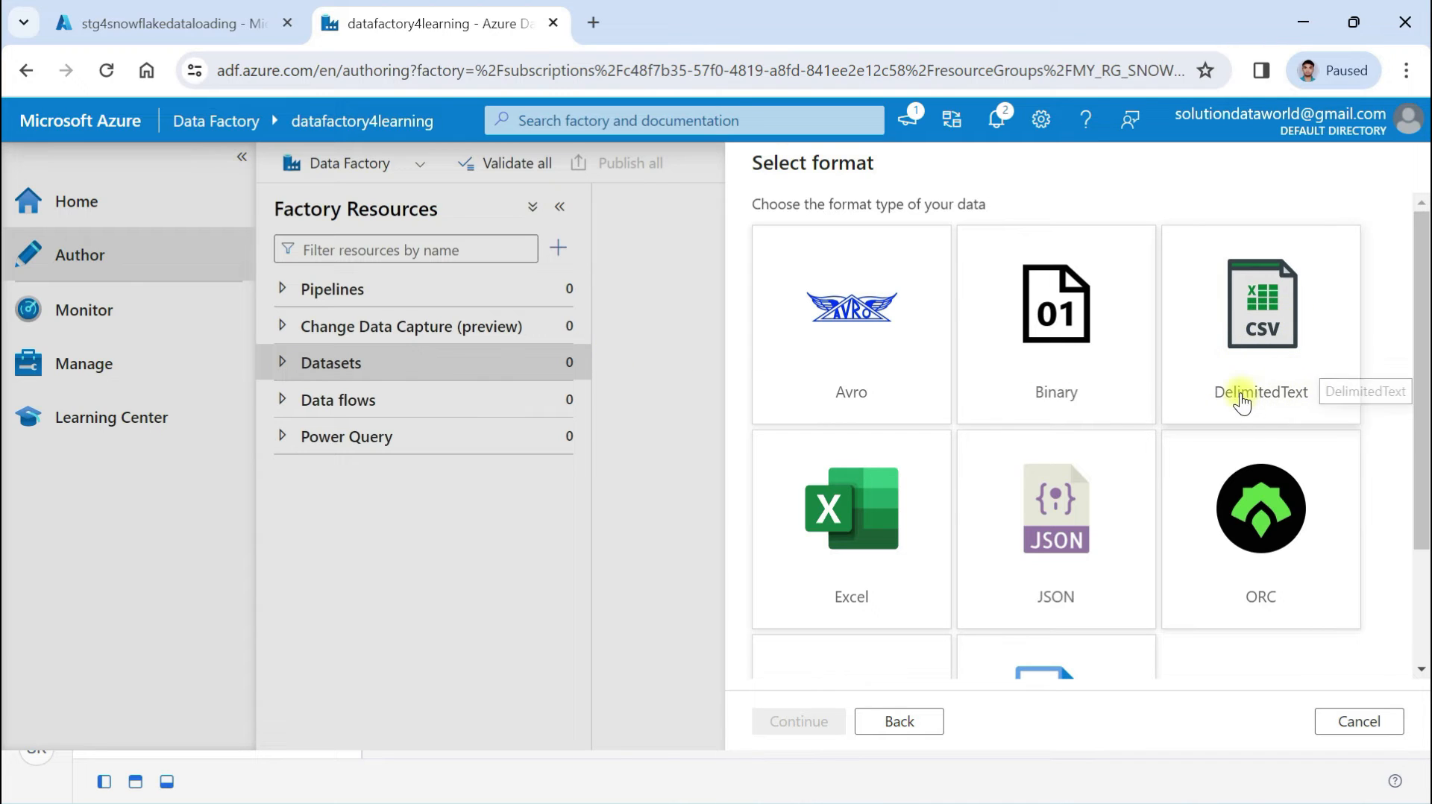
pyautogui.click(1268, 317)
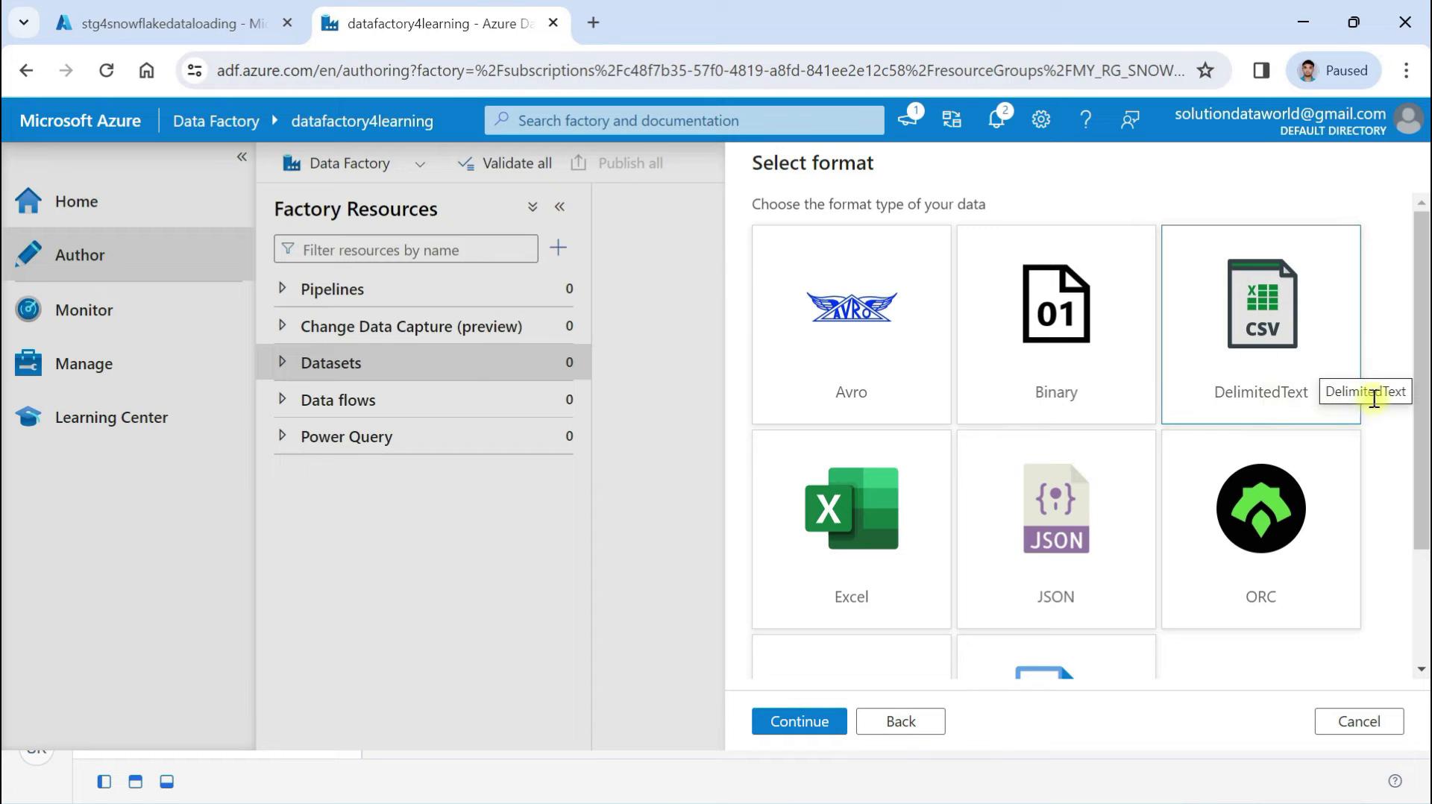
pyautogui.click(799, 722)
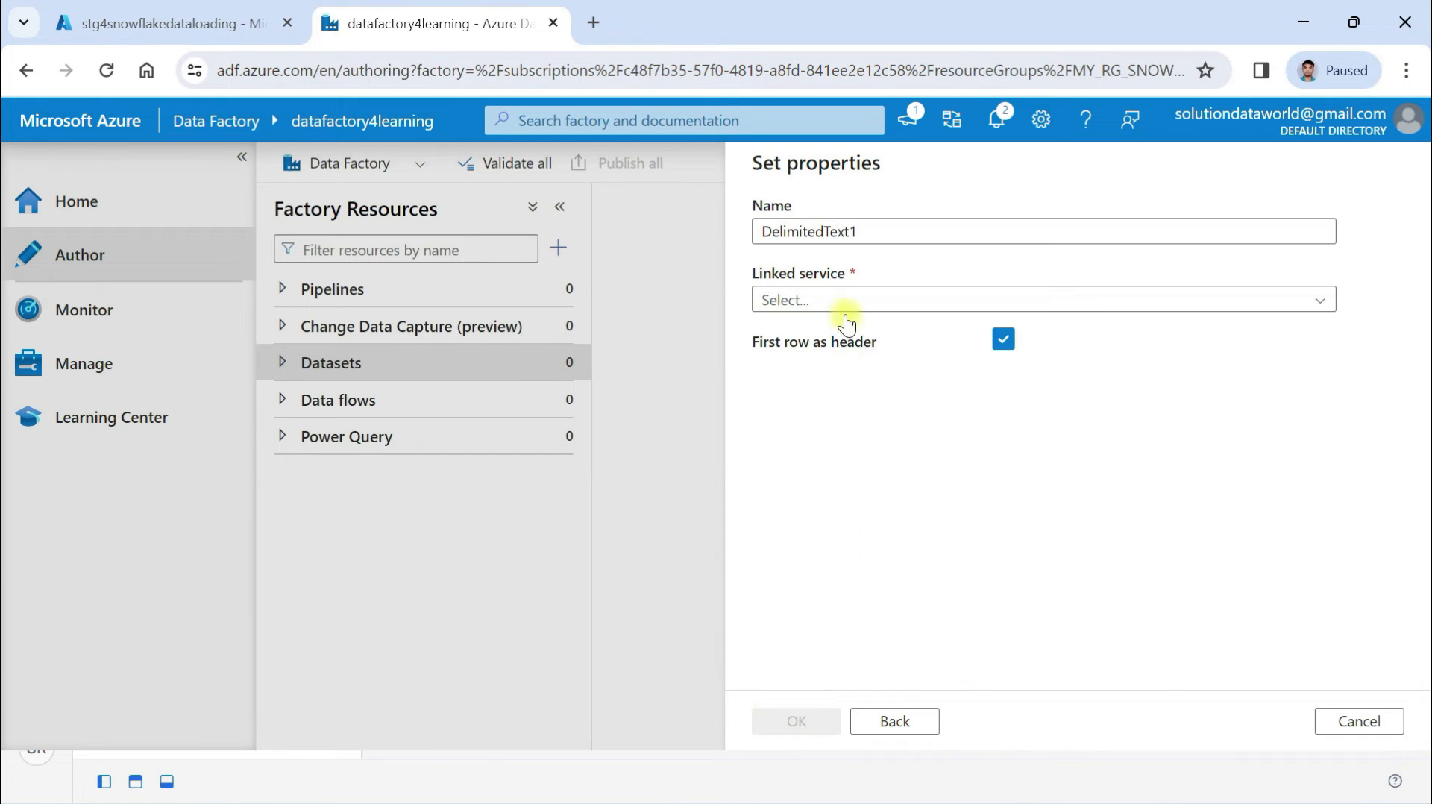
# Name the dataset ds_orderdataset and link it to ls_orderdataset
pyautogui.moveTo(876, 234); pyautogui.dragTo(720, 233)
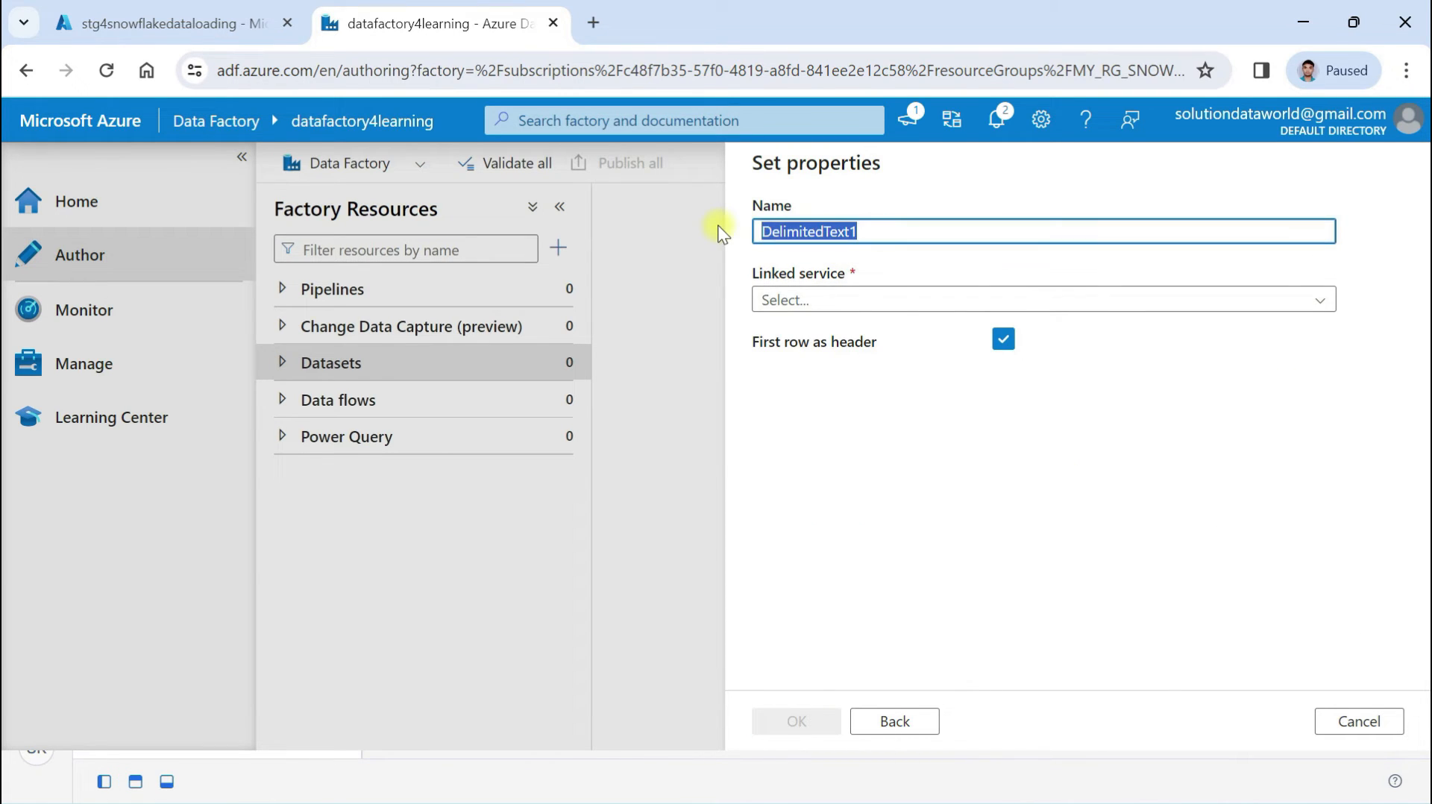
pyautogui.write('orderdataset')
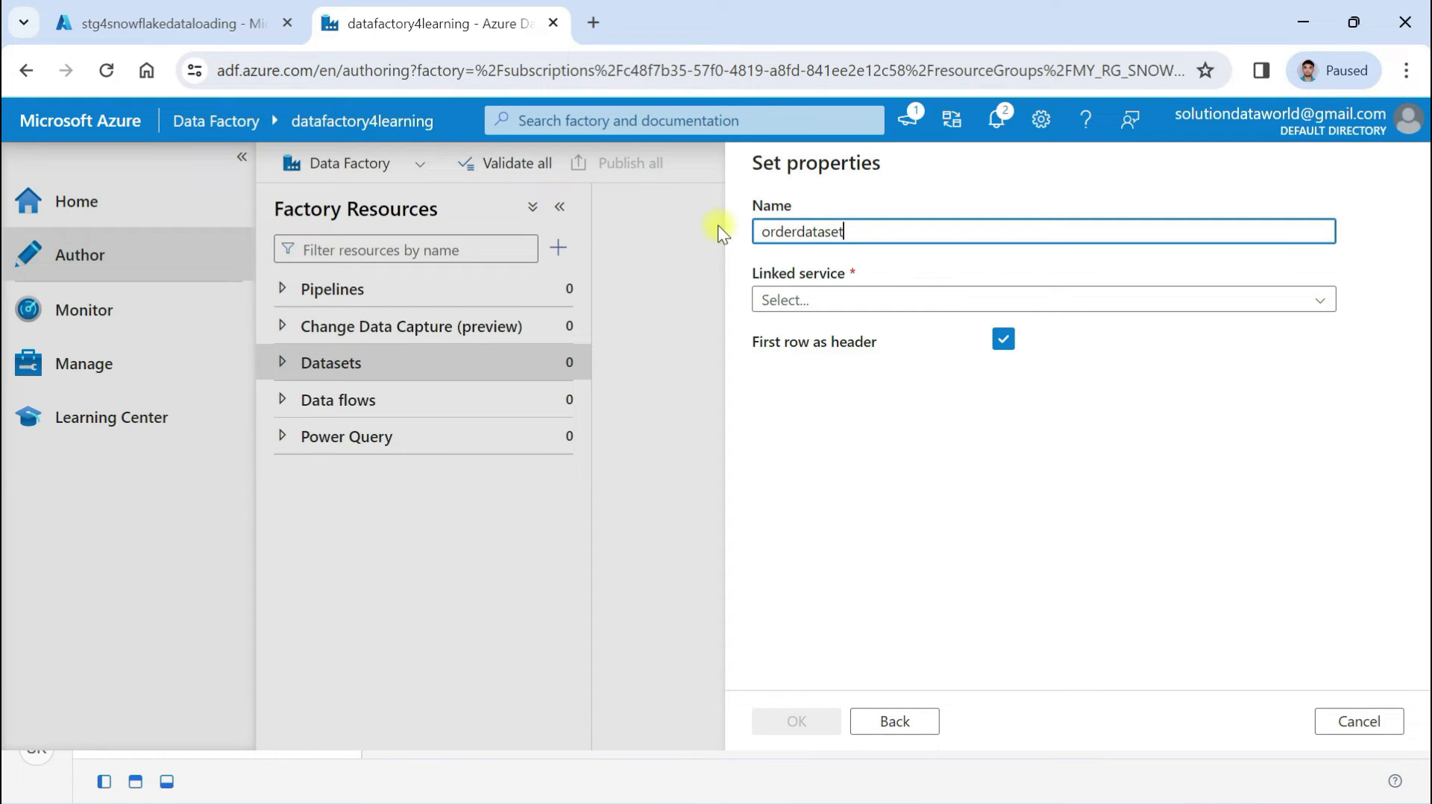
pyautogui.click(868, 301)
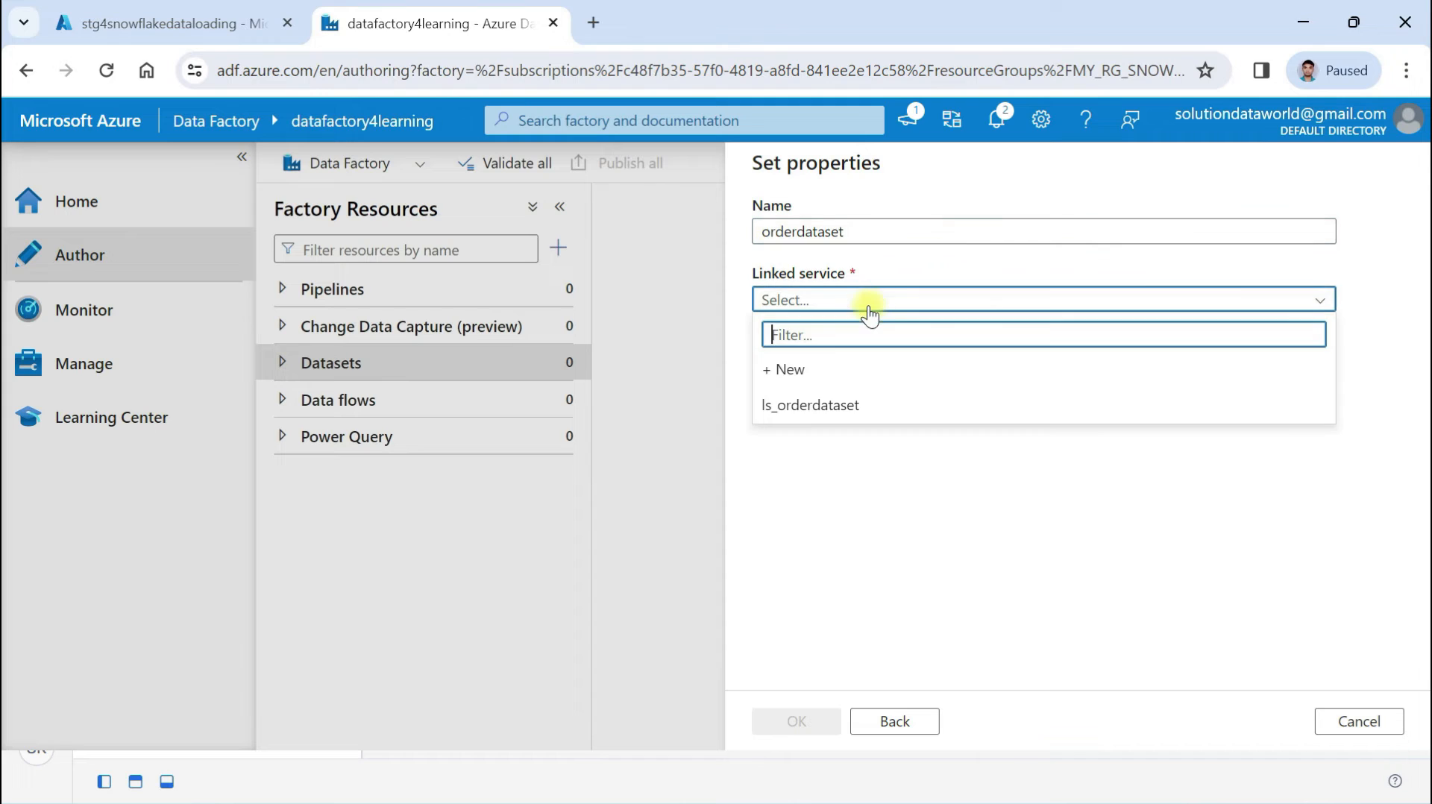
pyautogui.click(817, 415)
pyautogui.click(761, 231)
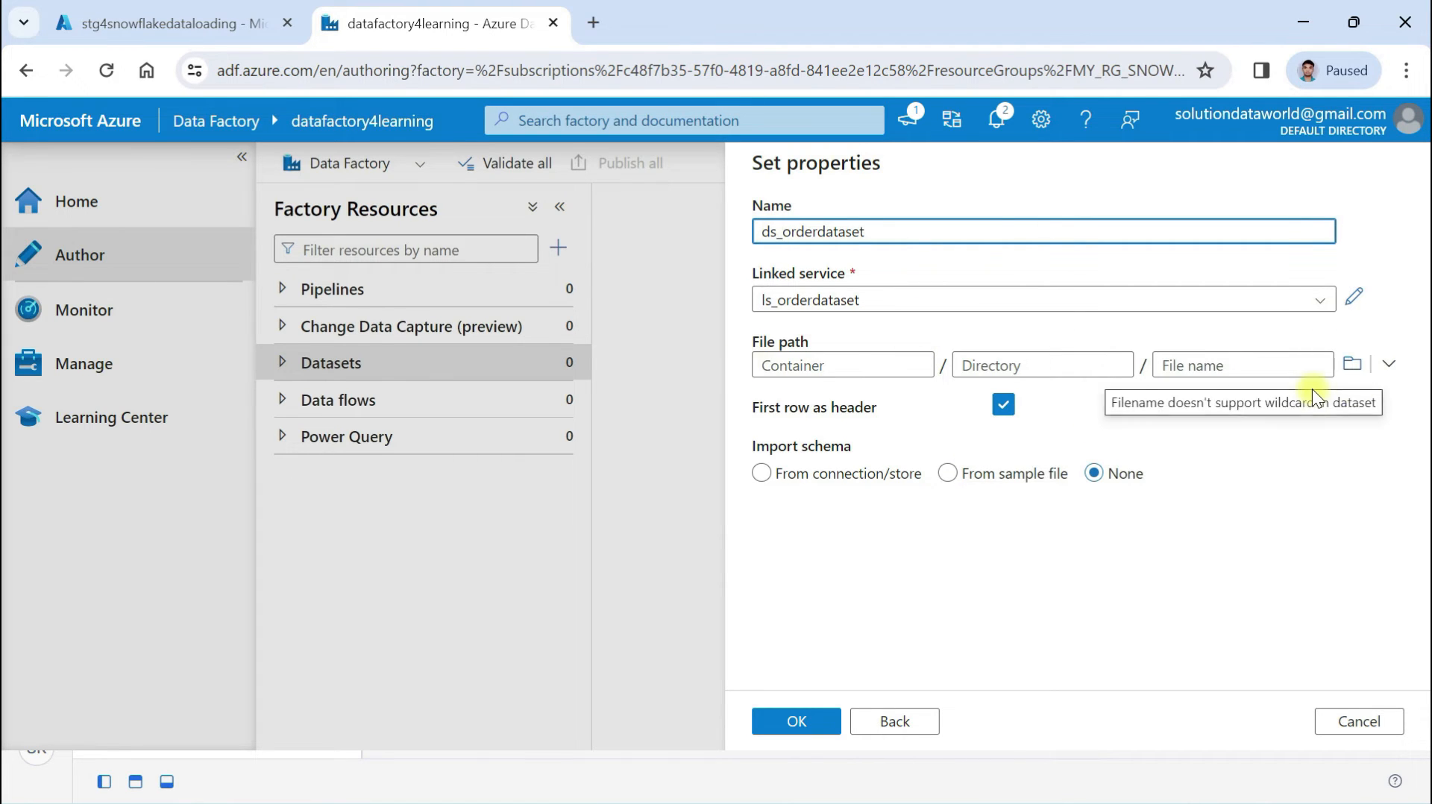
# Point the file path to orderdataset/OrdersAzuredatasetwh.csv, import no schema, and create the dataset
pyautogui.click(1388, 364)
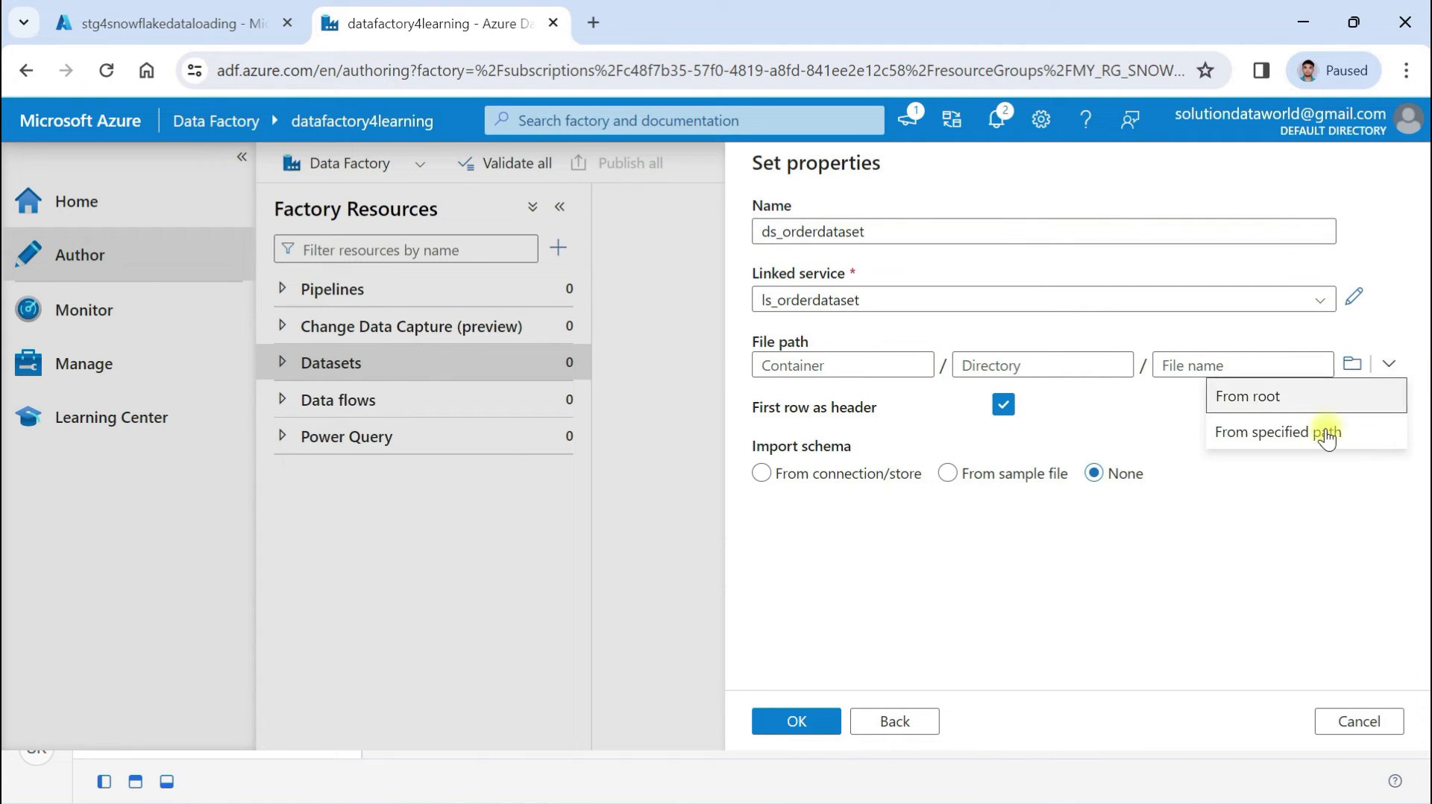
pyautogui.click(1290, 432)
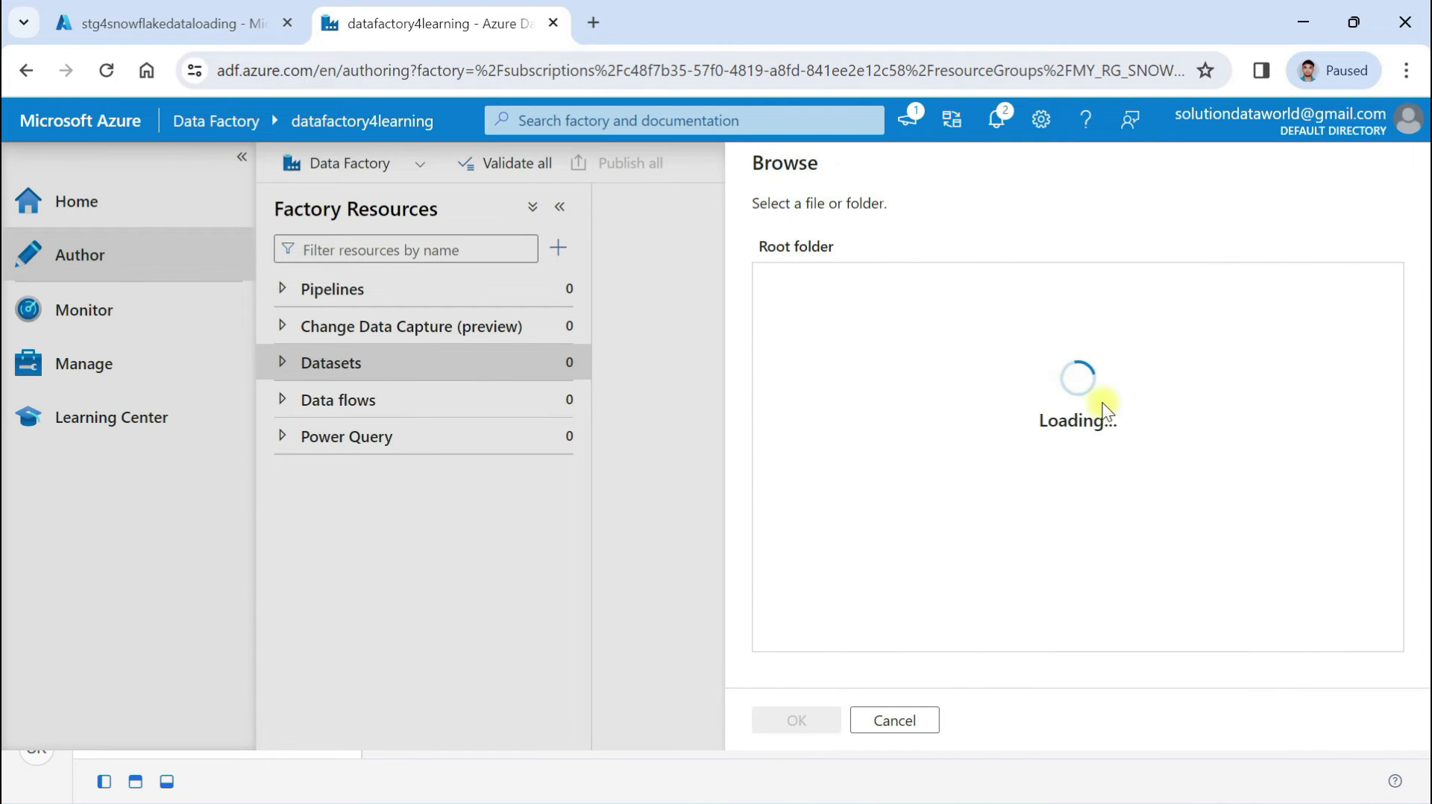
pyautogui.click(830, 283)
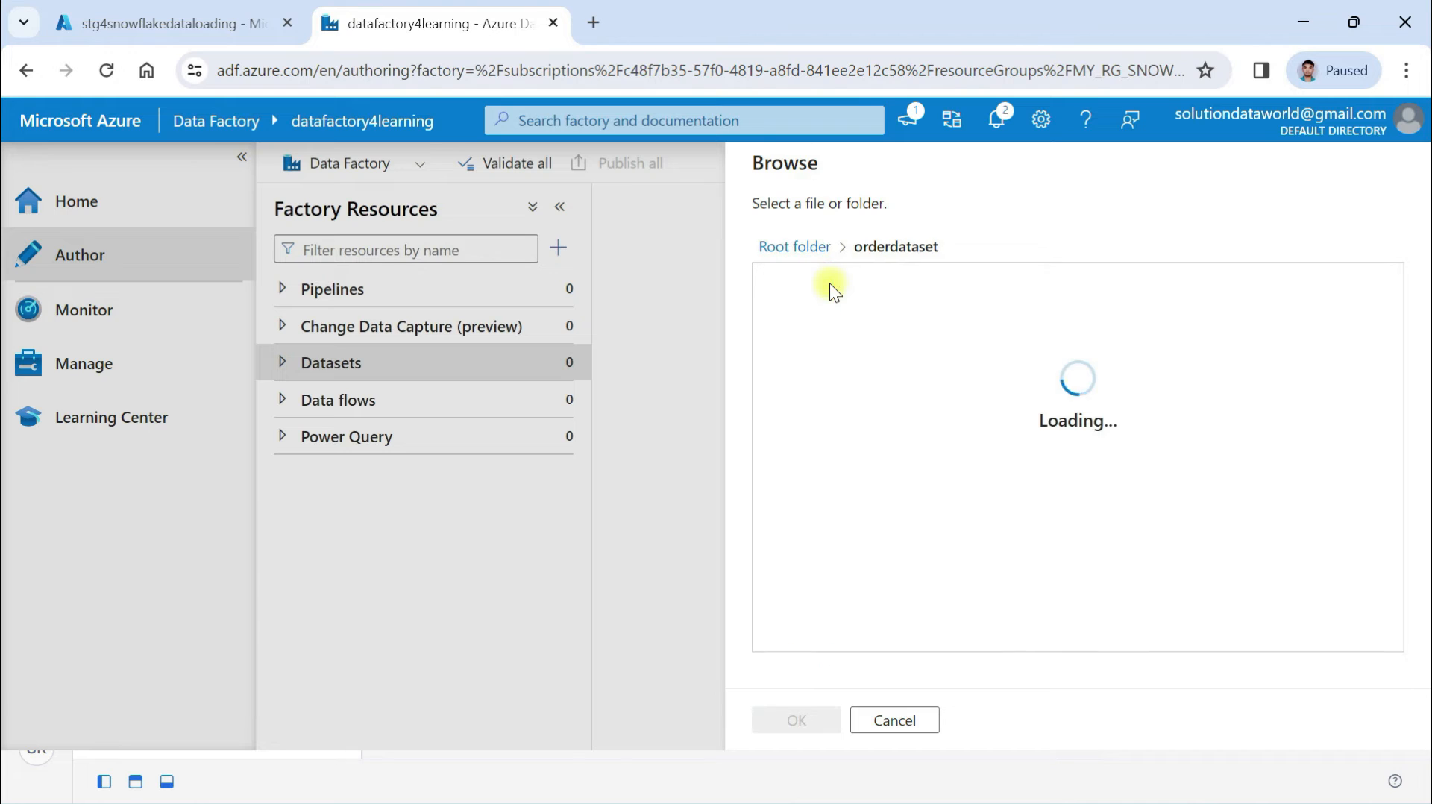
pyautogui.click(851, 292)
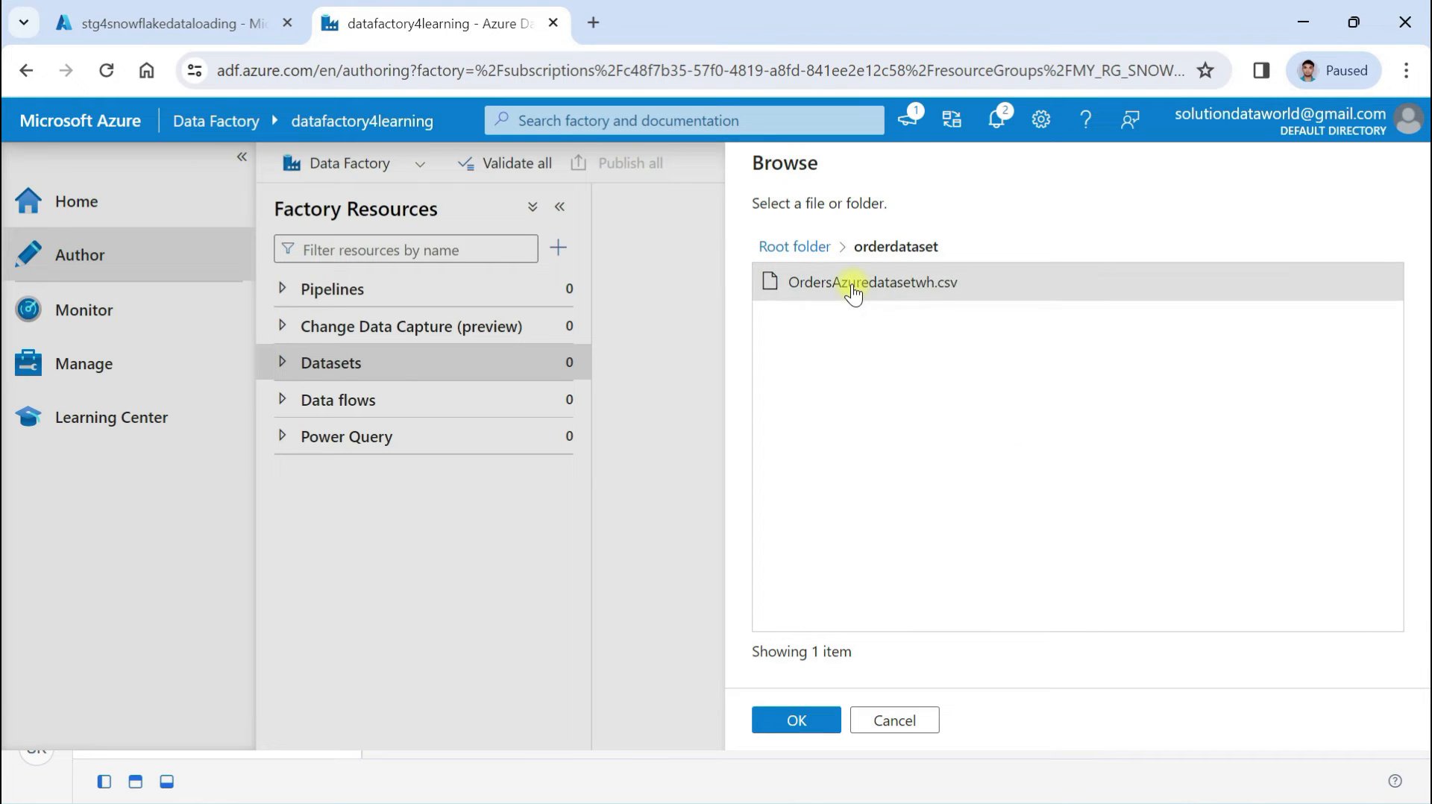
pyautogui.click(795, 720)
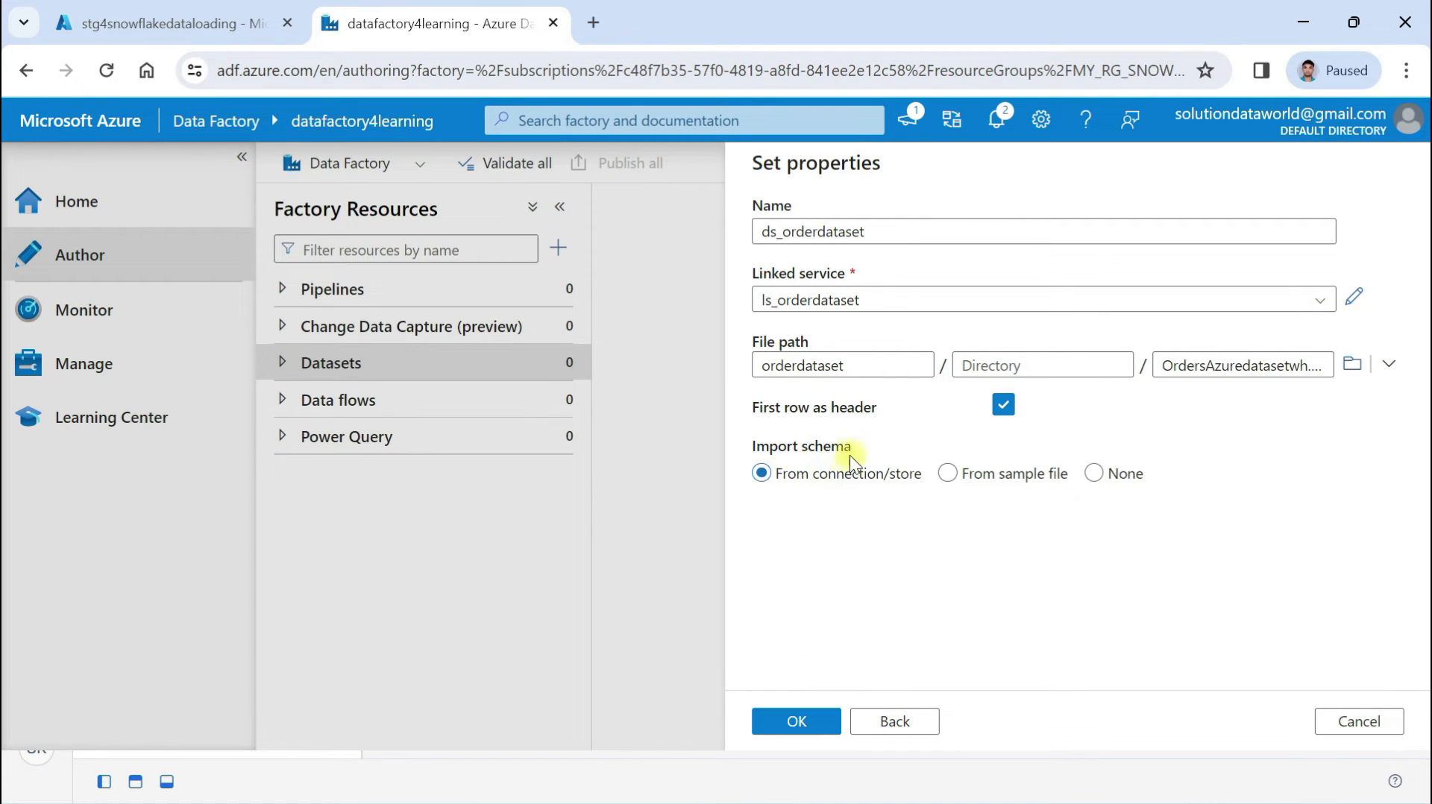
pyautogui.click(1093, 473)
pyautogui.click(822, 732)
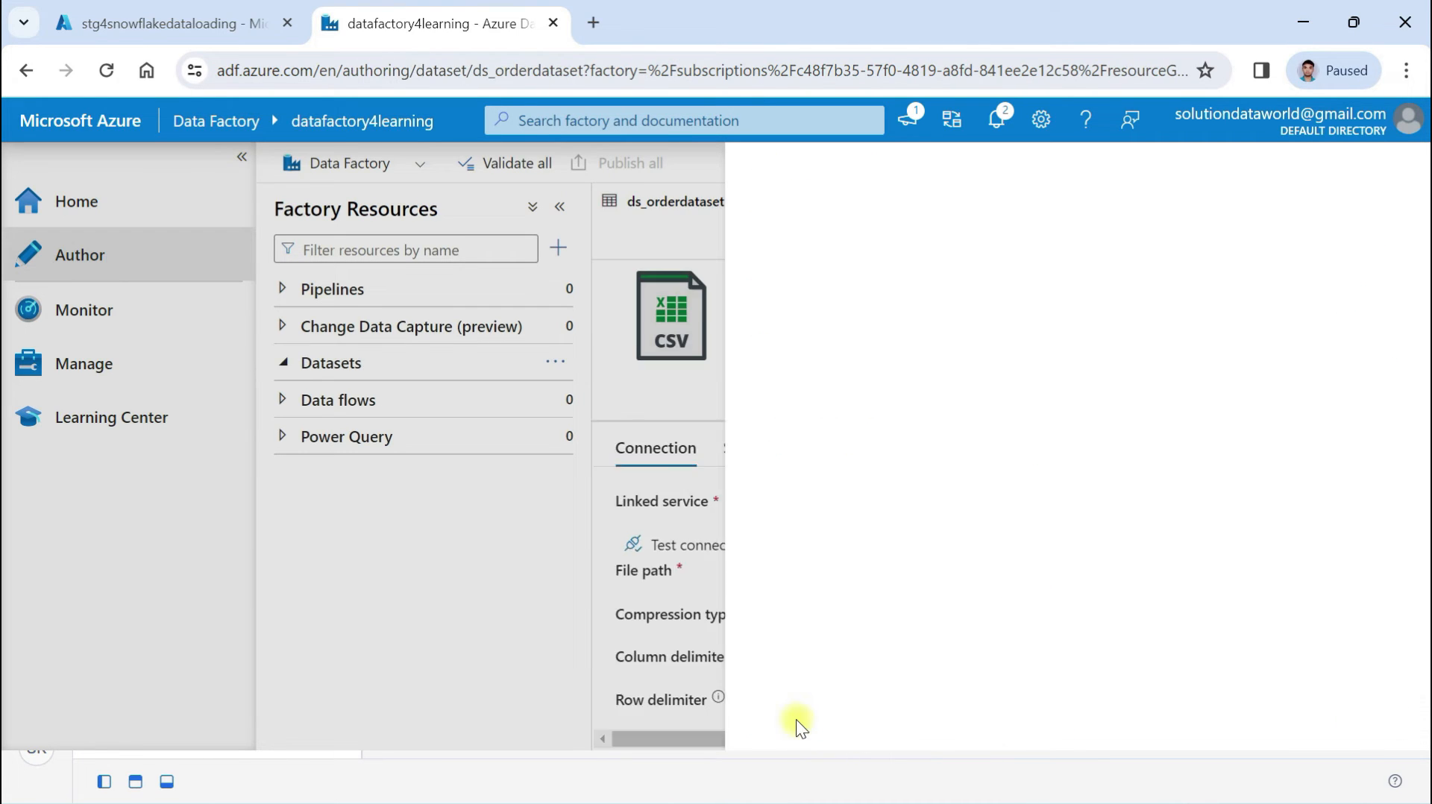
# Review ds_orderdataset's connection settings, including the row delimiter
pyautogui.scroll(-5, 783, 479)
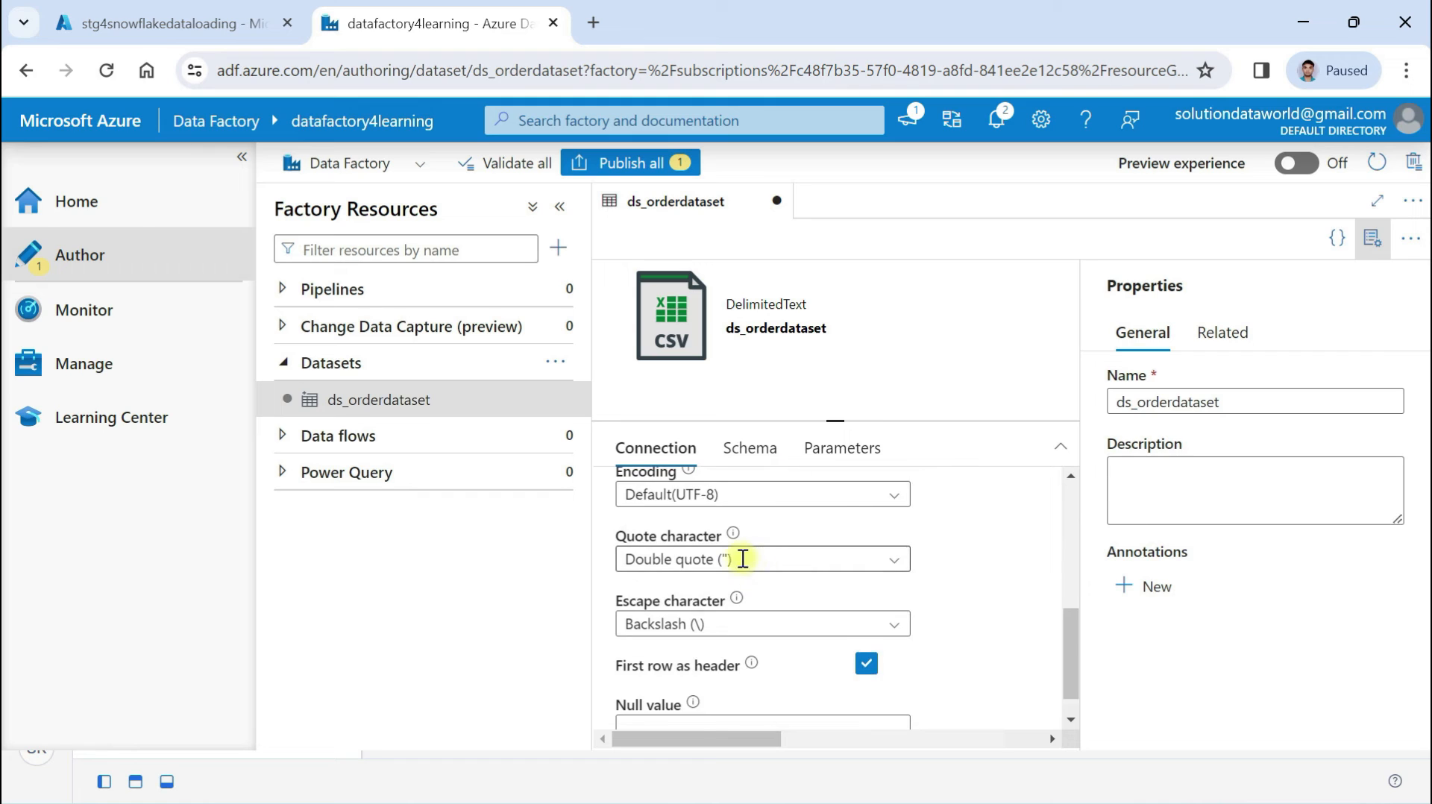
pyautogui.scroll(2, 745, 565)
pyautogui.click(791, 576)
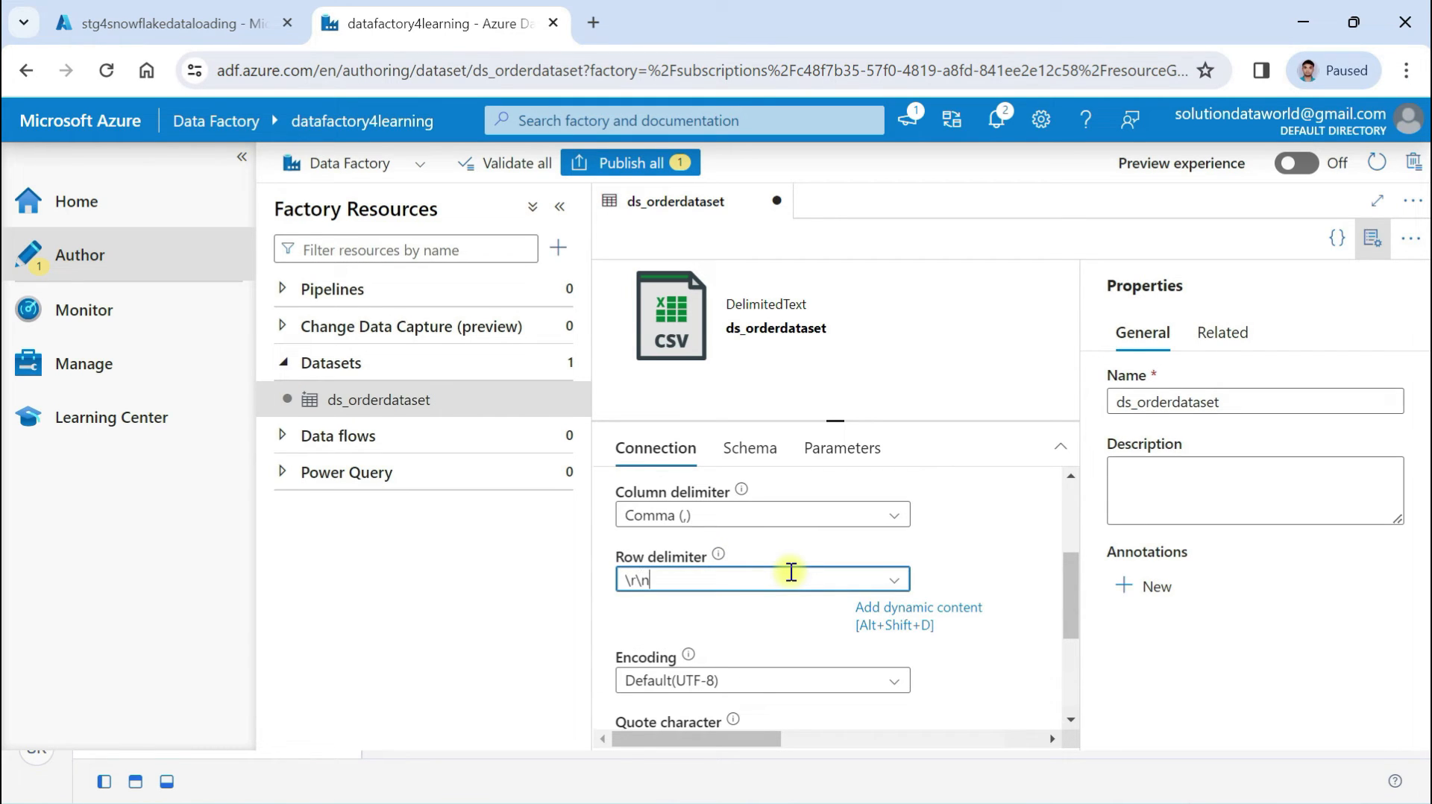
pyautogui.scroll(3, 785, 573)
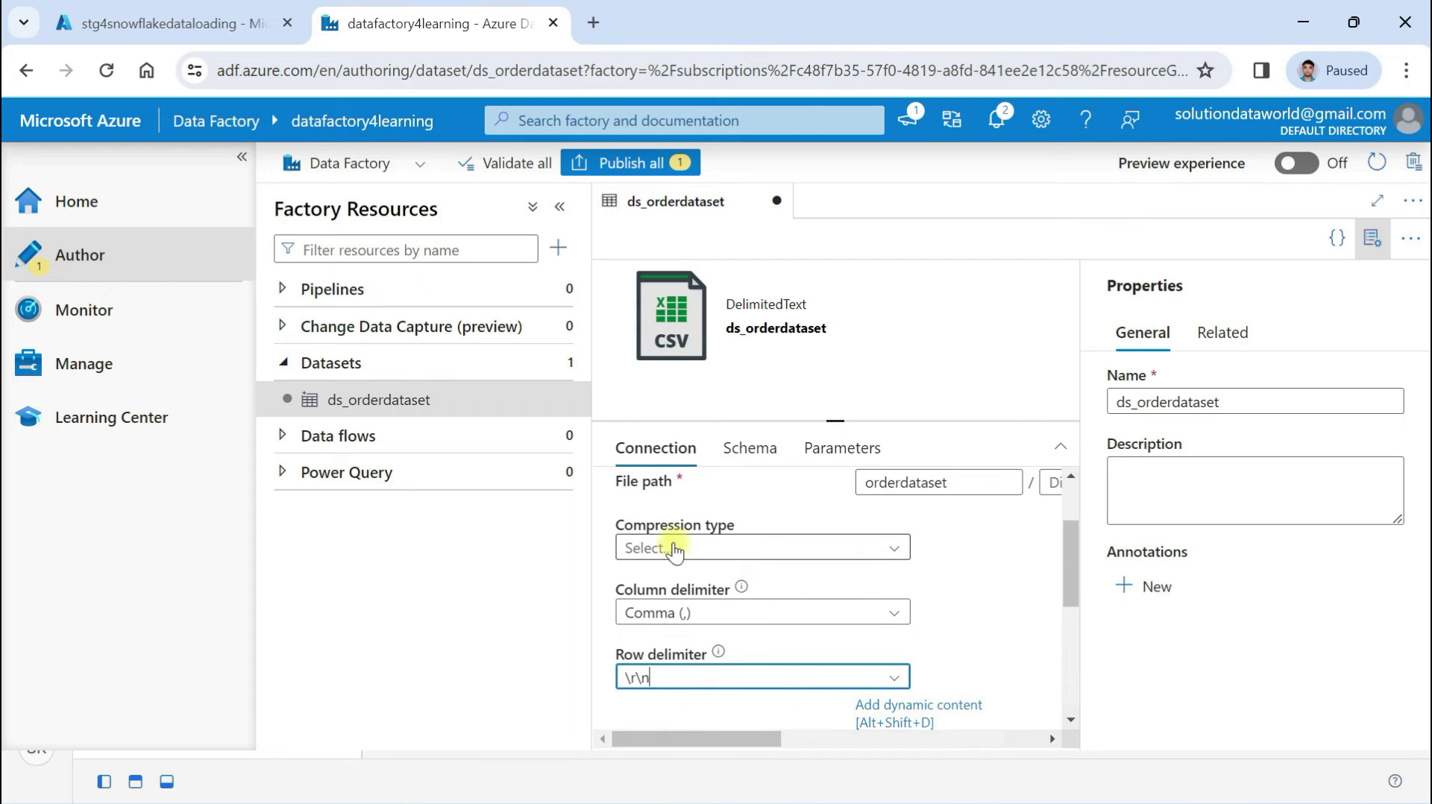
pyautogui.scroll(1, 729, 543)
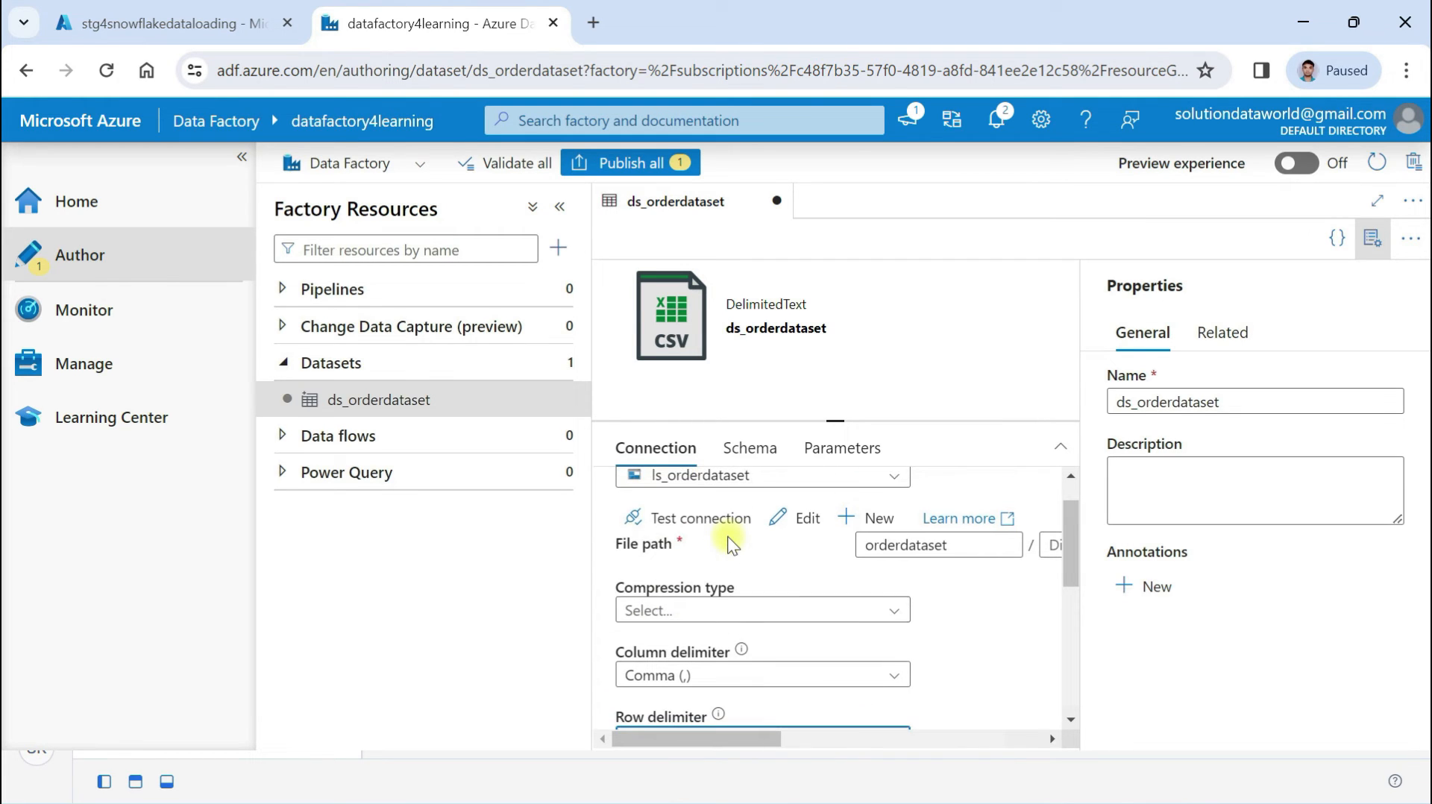
pyautogui.scroll(1, 727, 542)
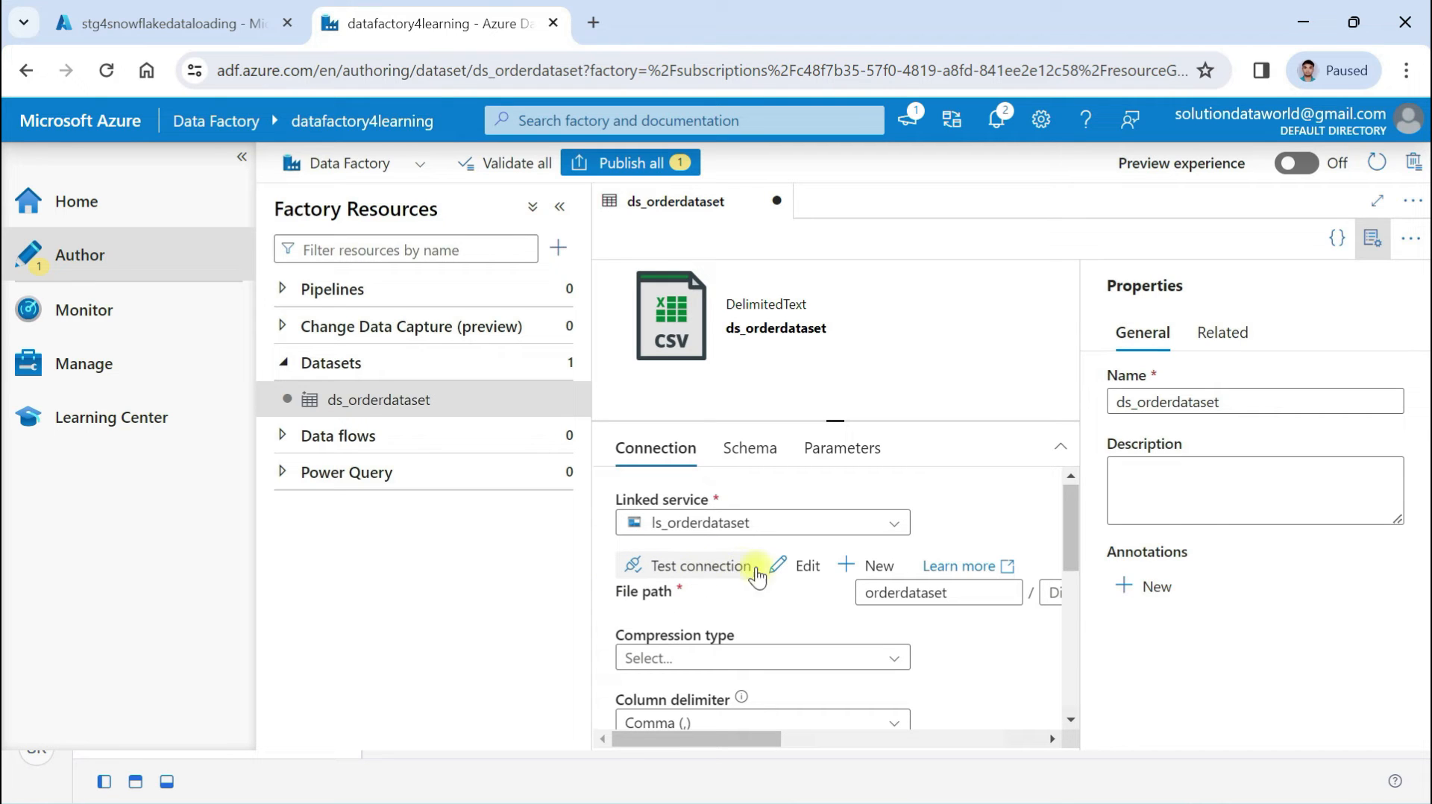
pyautogui.scroll(-4, 756, 577)
pyautogui.scroll(-3, 755, 579)
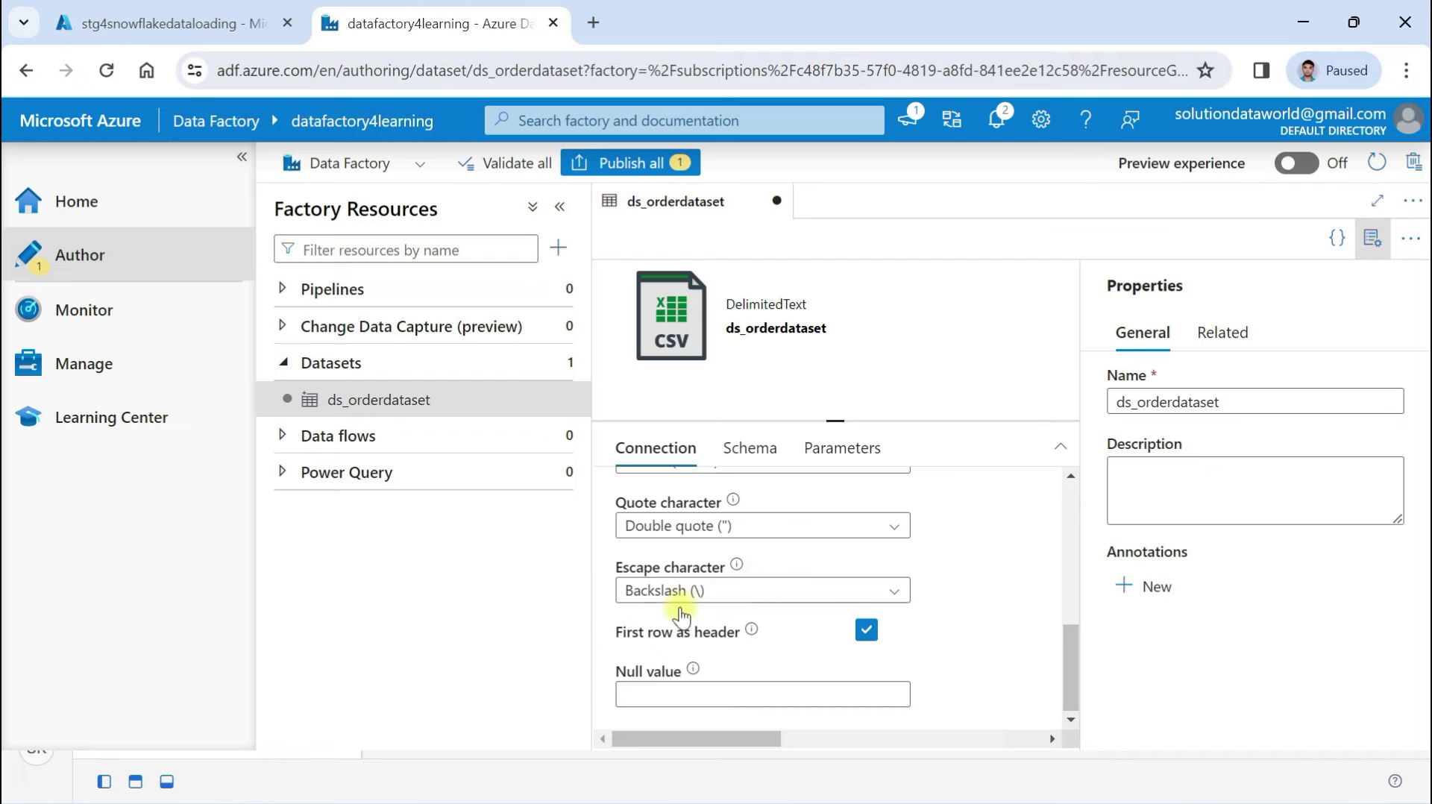
# Check the dataset's schema, then publish all pending changes to the live factory
pyautogui.click(743, 460)
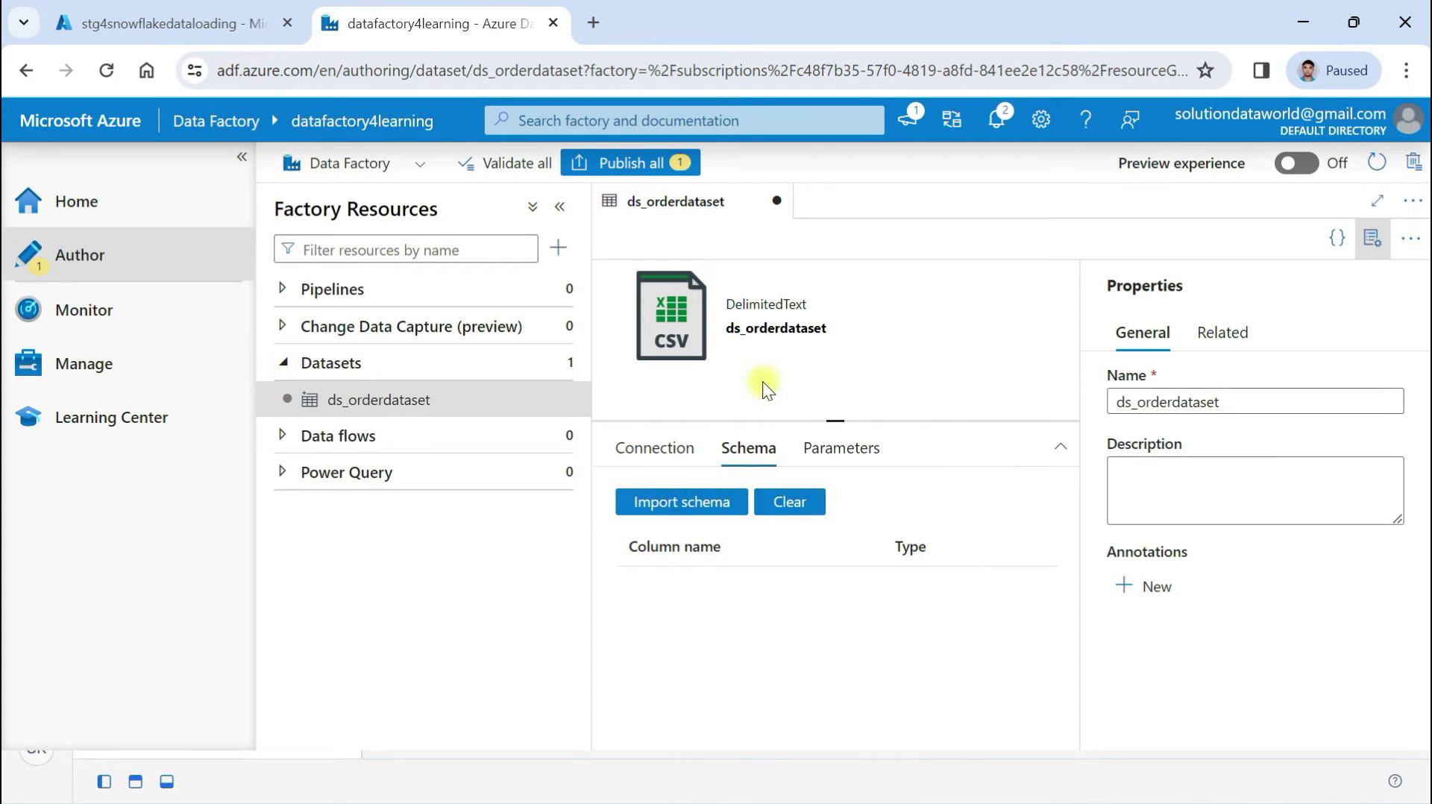
pyautogui.click(658, 448)
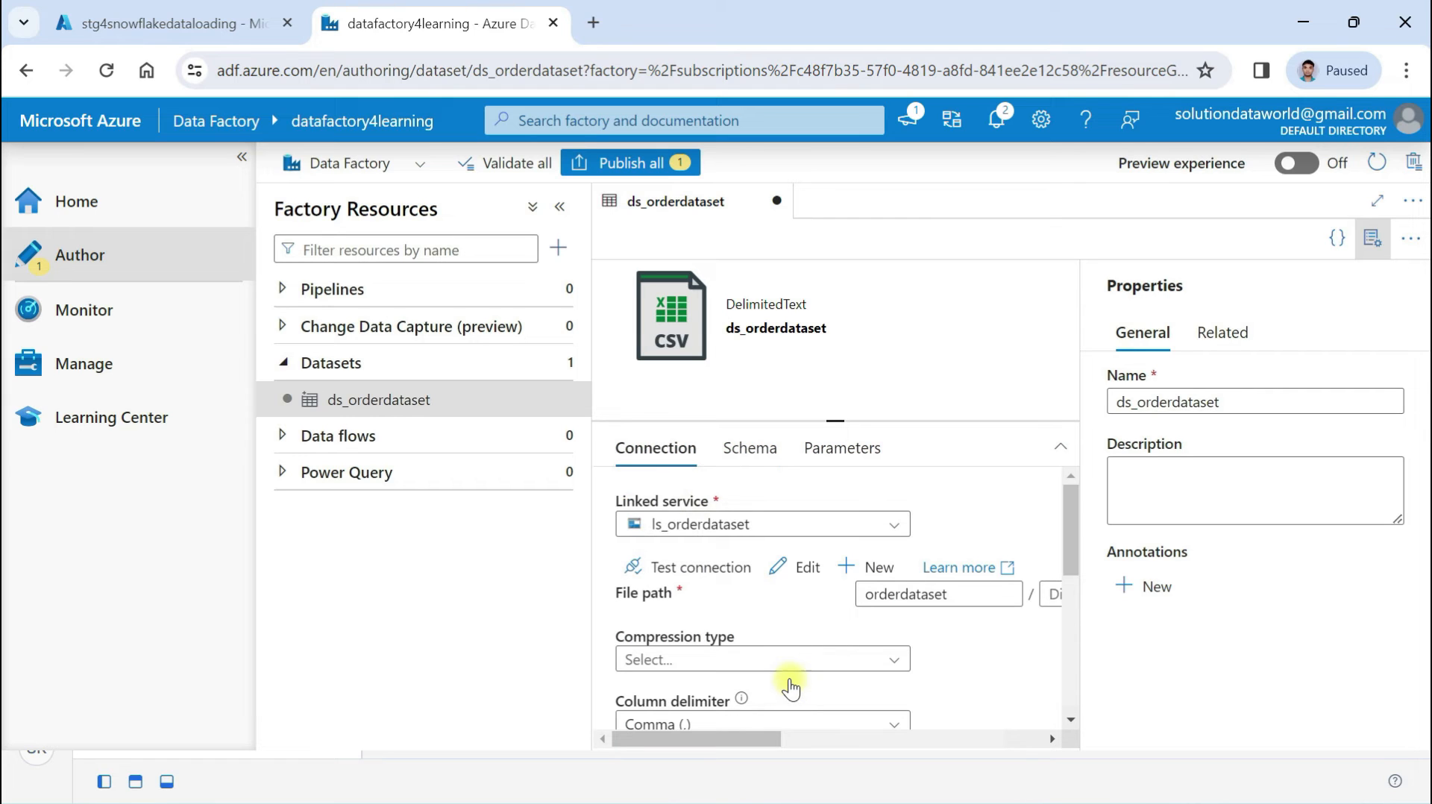
pyautogui.scroll(-5, 791, 688)
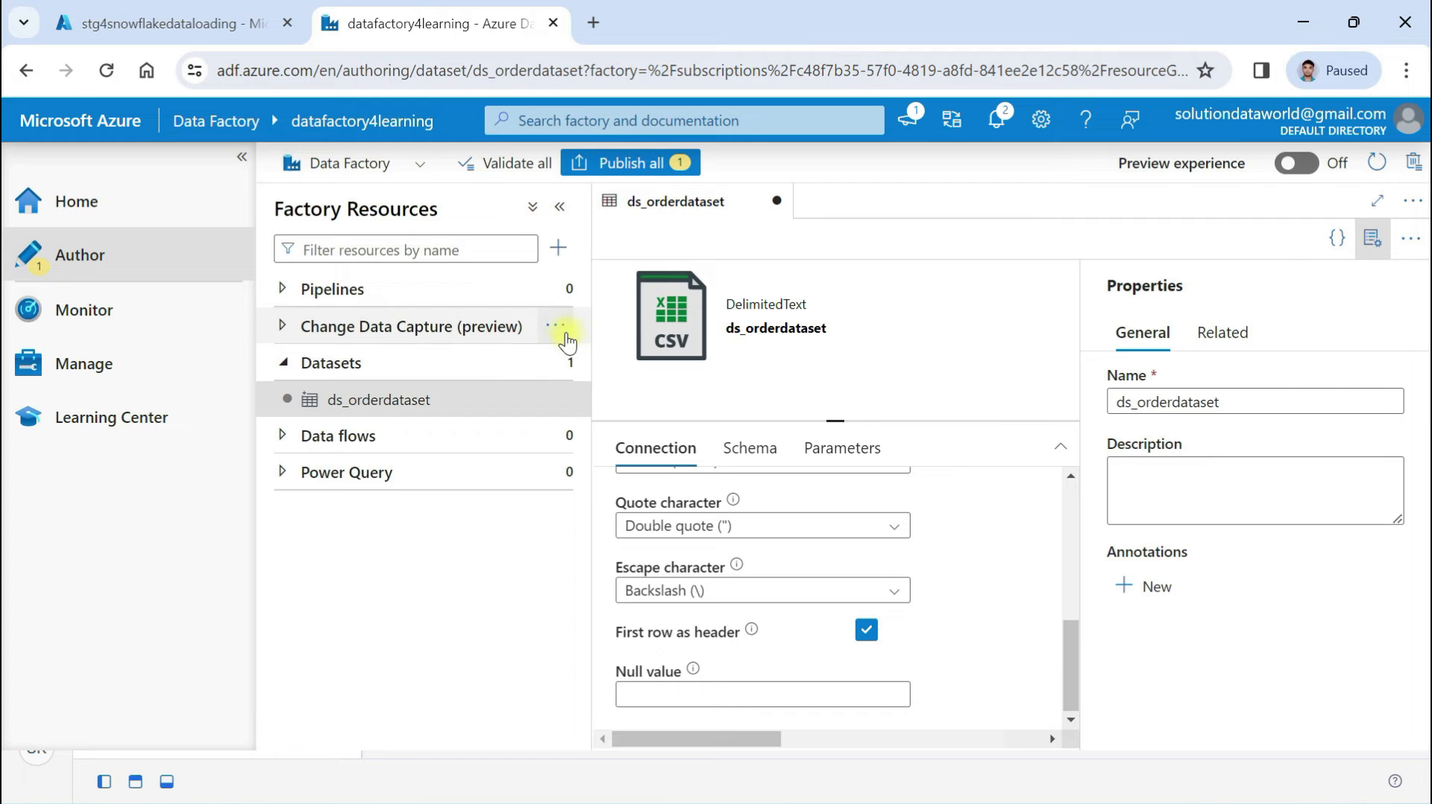
pyautogui.click(635, 164)
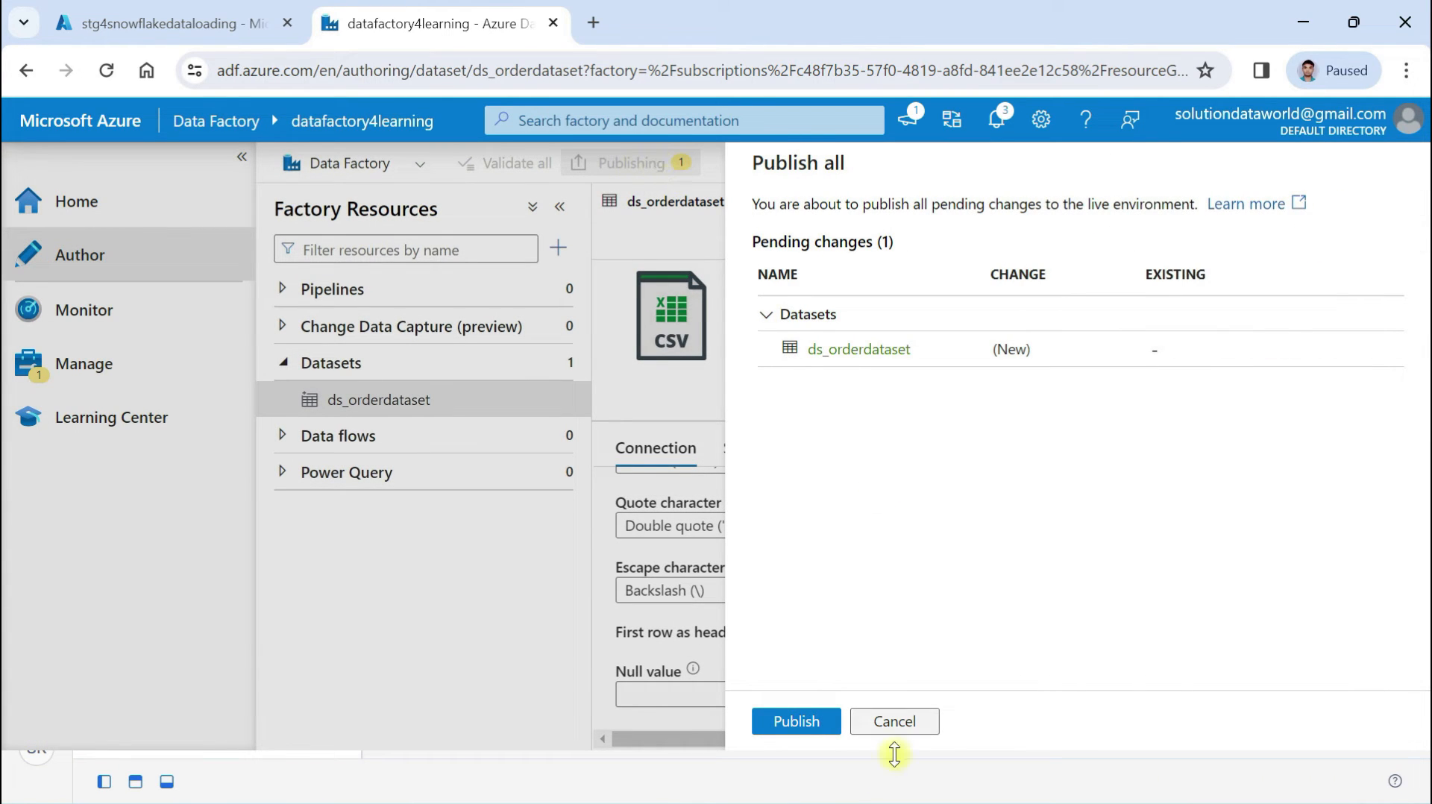
pyautogui.click(793, 721)
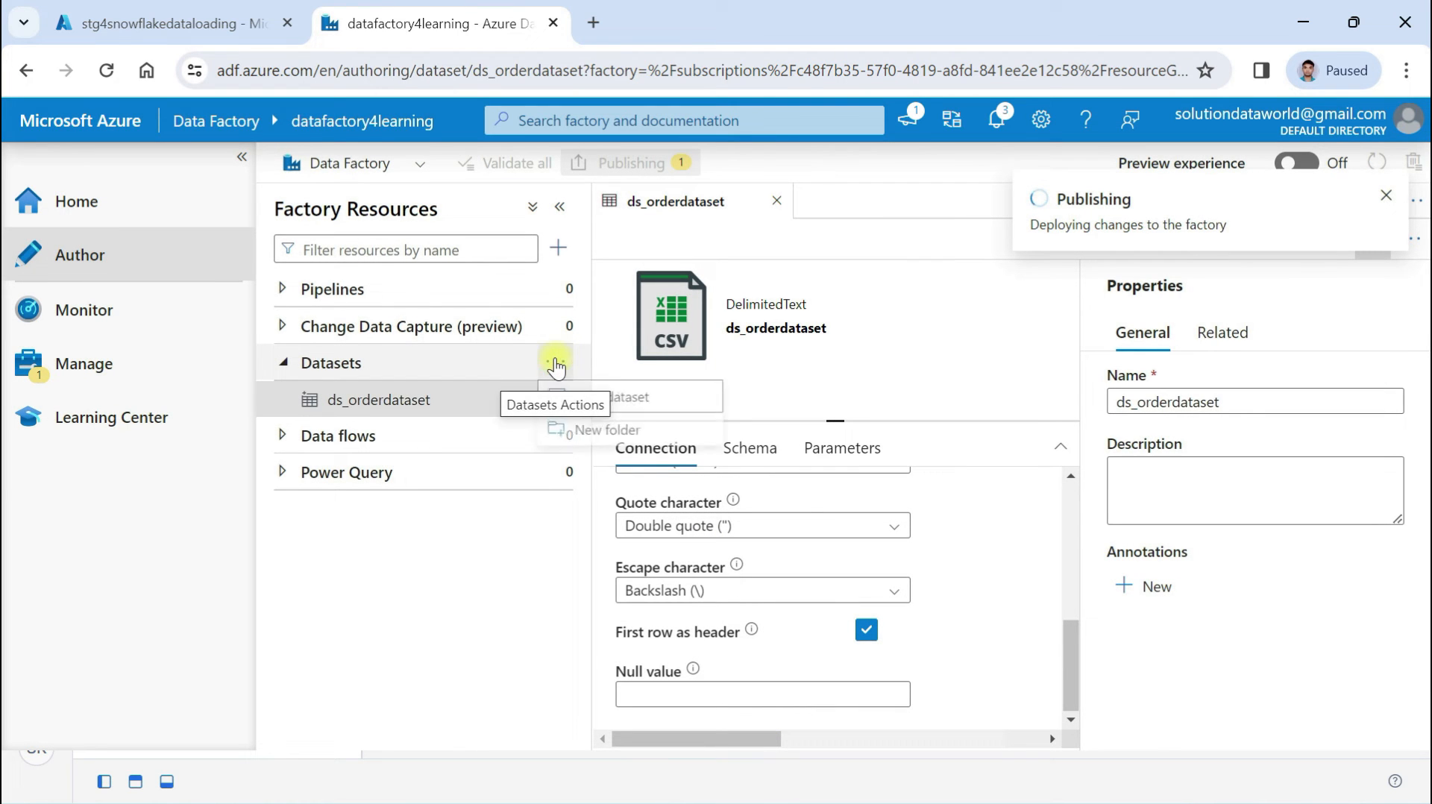
# Create a Snowflake dataset named ds_snowflake_ordertable on linked service ls_snowflkae
pyautogui.click(556, 364)
pyautogui.click(628, 403)
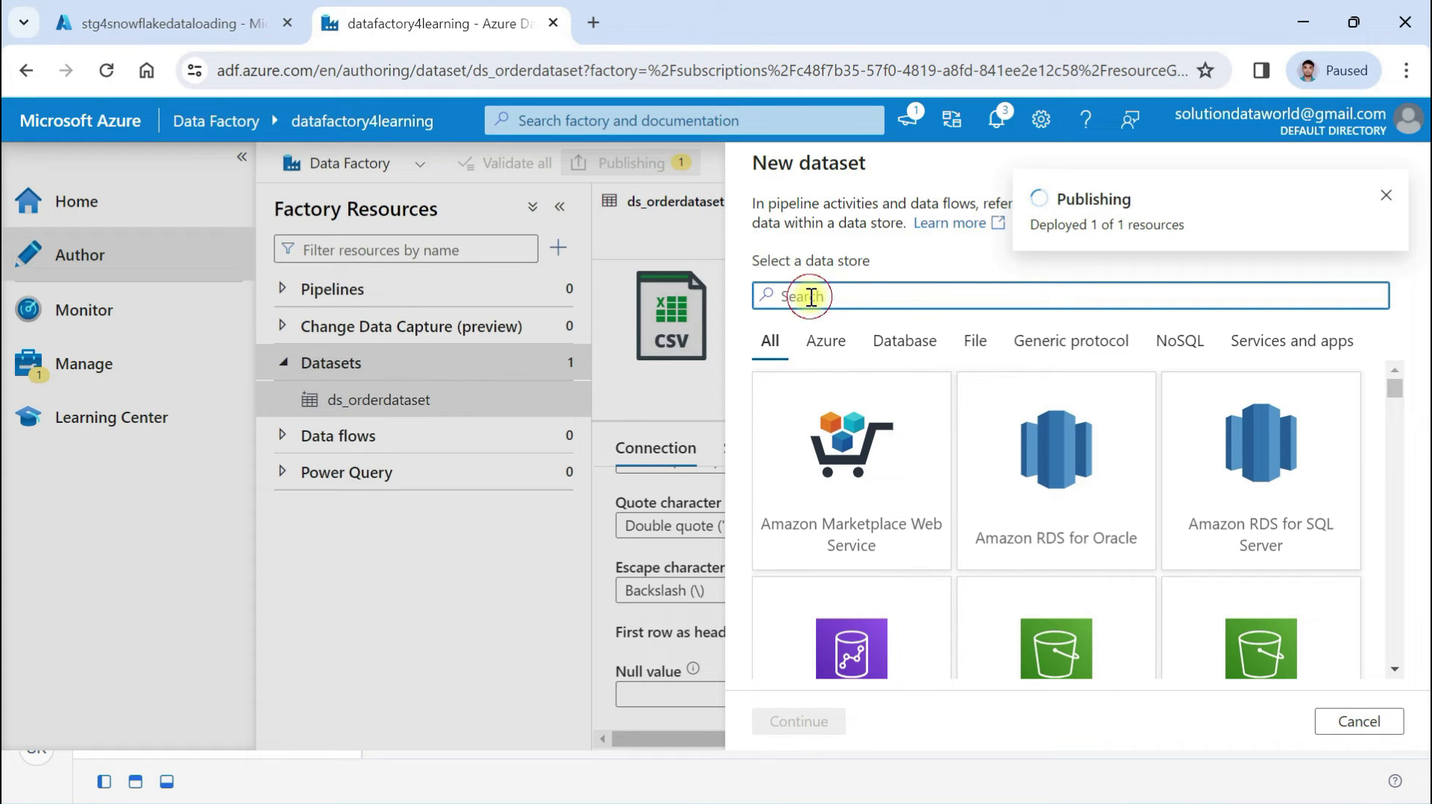
pyautogui.write('snow')
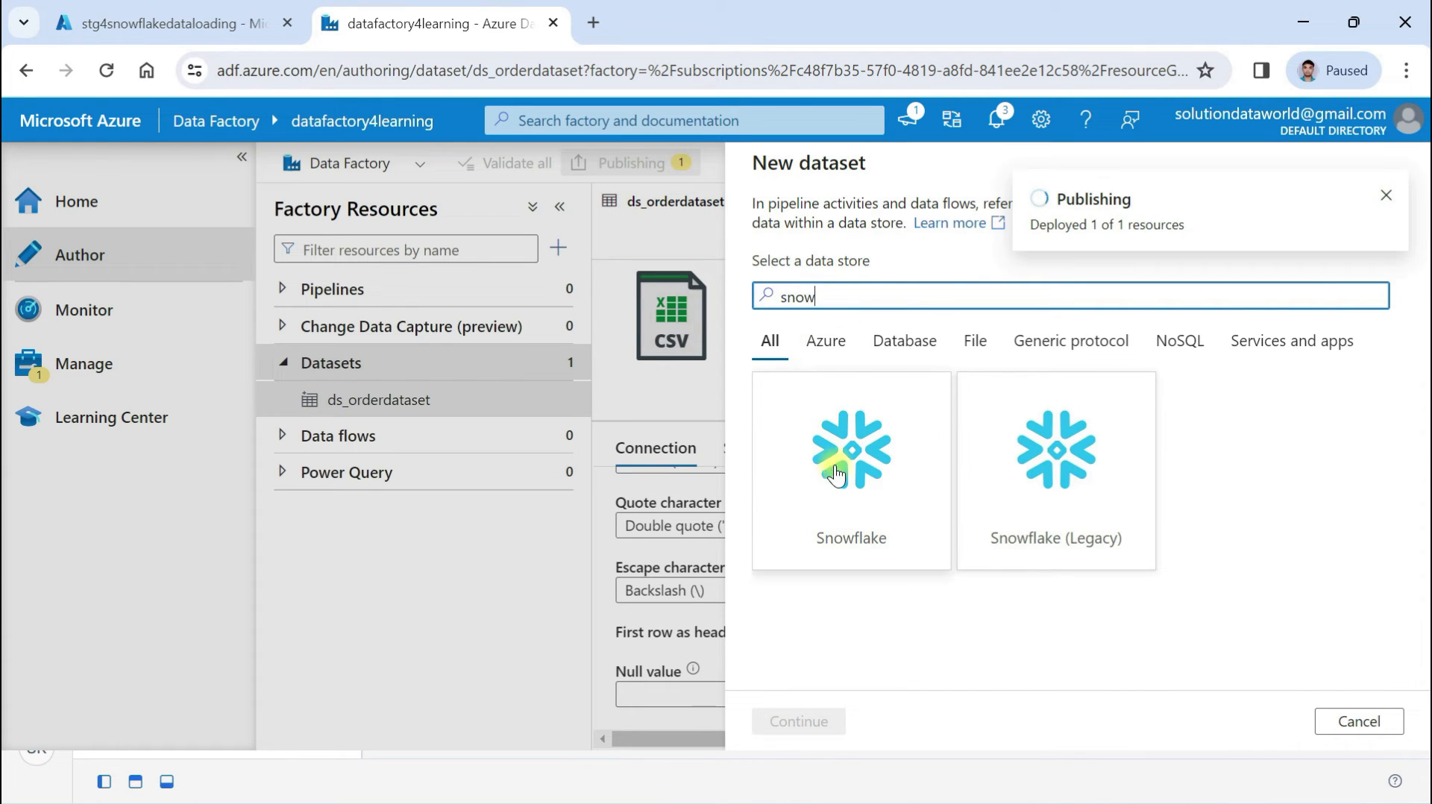
pyautogui.click(859, 487)
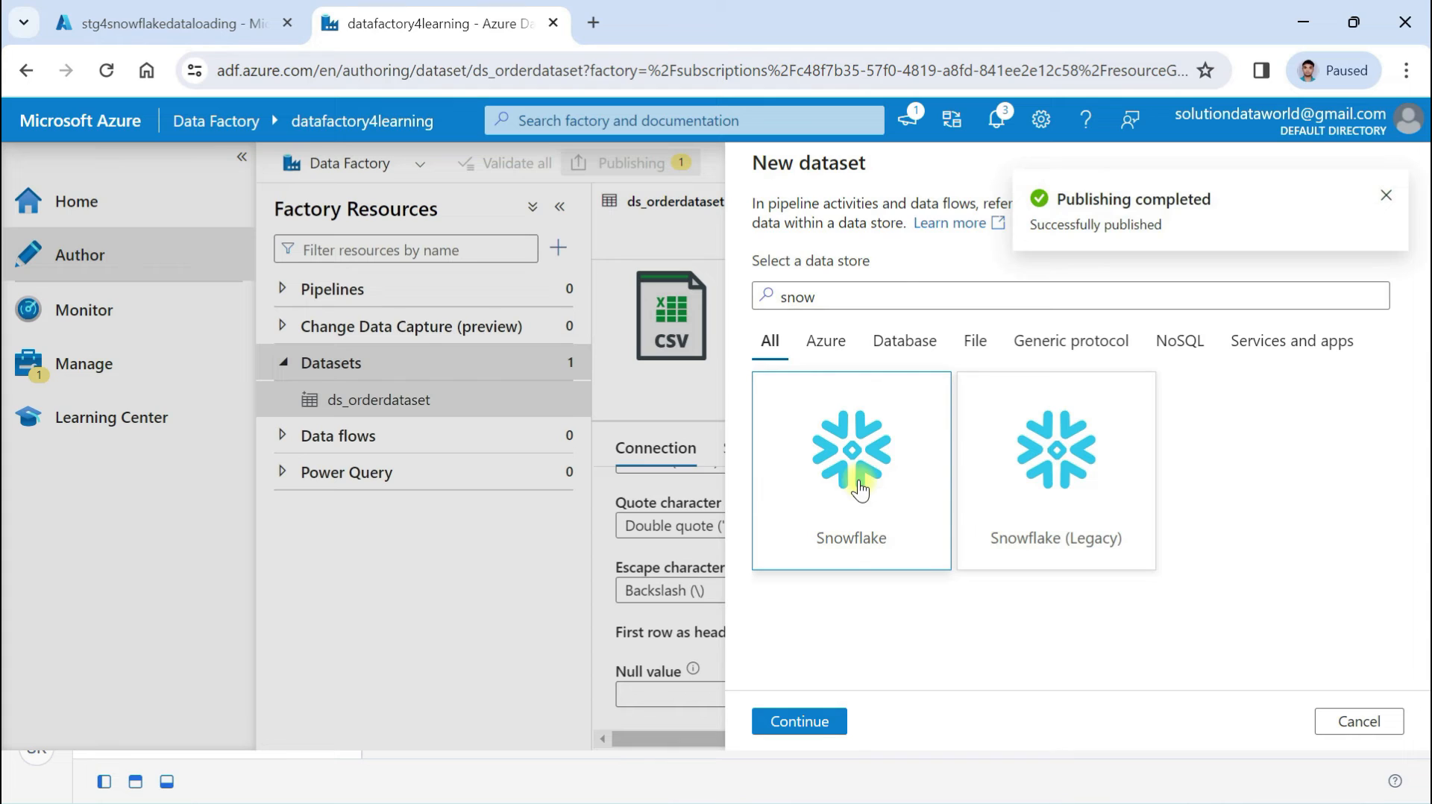
pyautogui.click(792, 720)
pyautogui.click(825, 299)
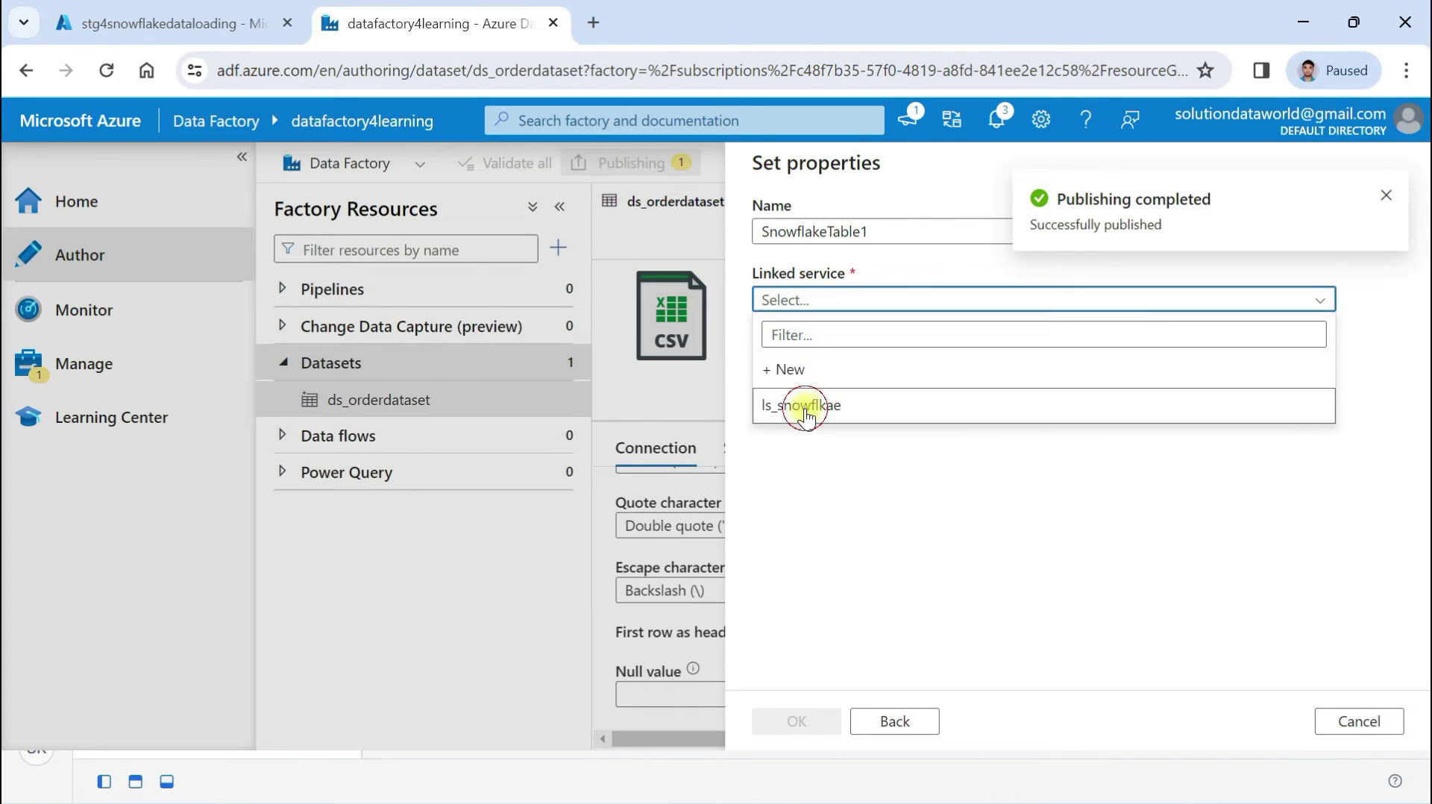
pyautogui.click(805, 409)
pyautogui.moveTo(874, 228); pyautogui.dragTo(713, 227)
pyautogui.write('ds_snowfka')
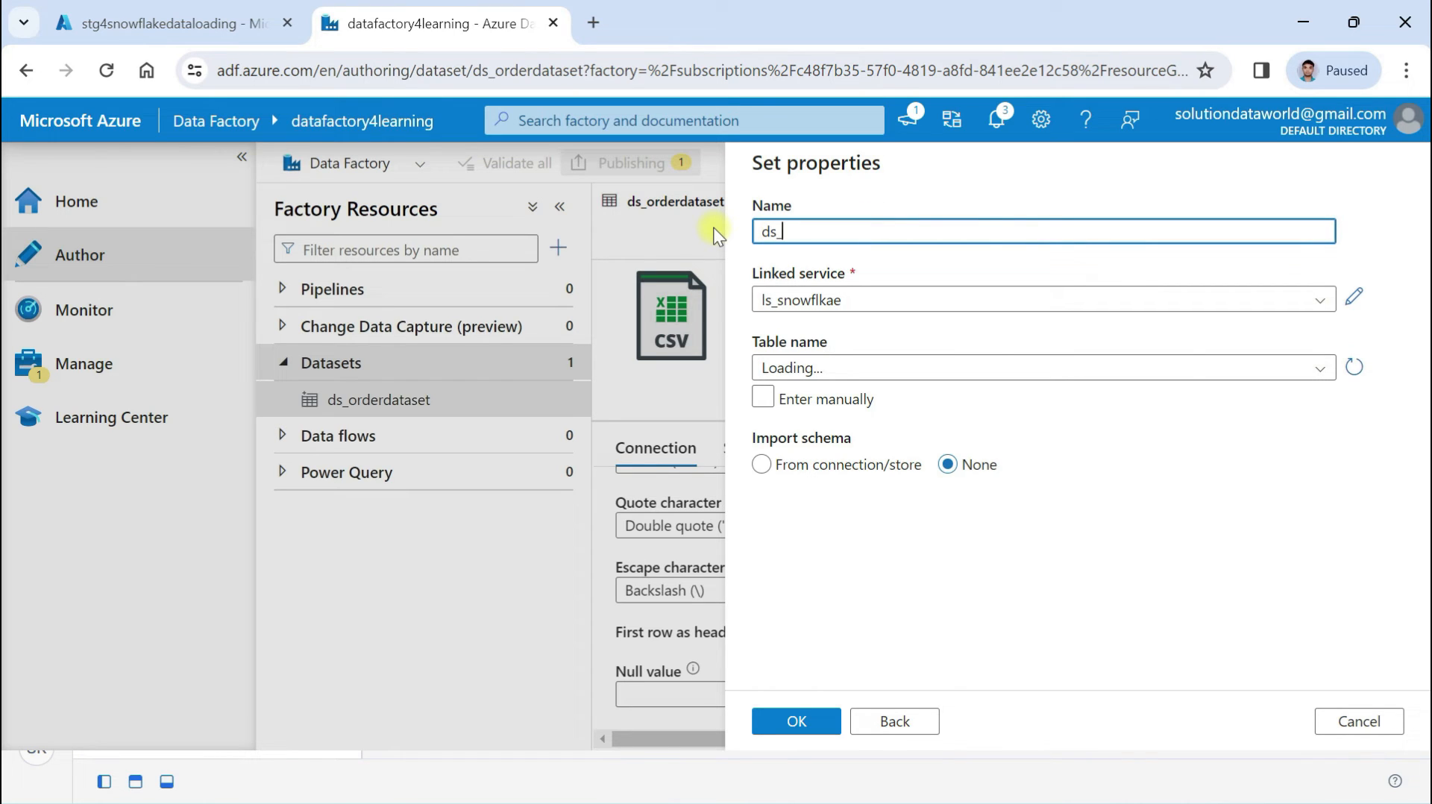
pyautogui.press('BackSpace')
pyautogui.press('BackSpace')
pyautogui.write('lake_order')
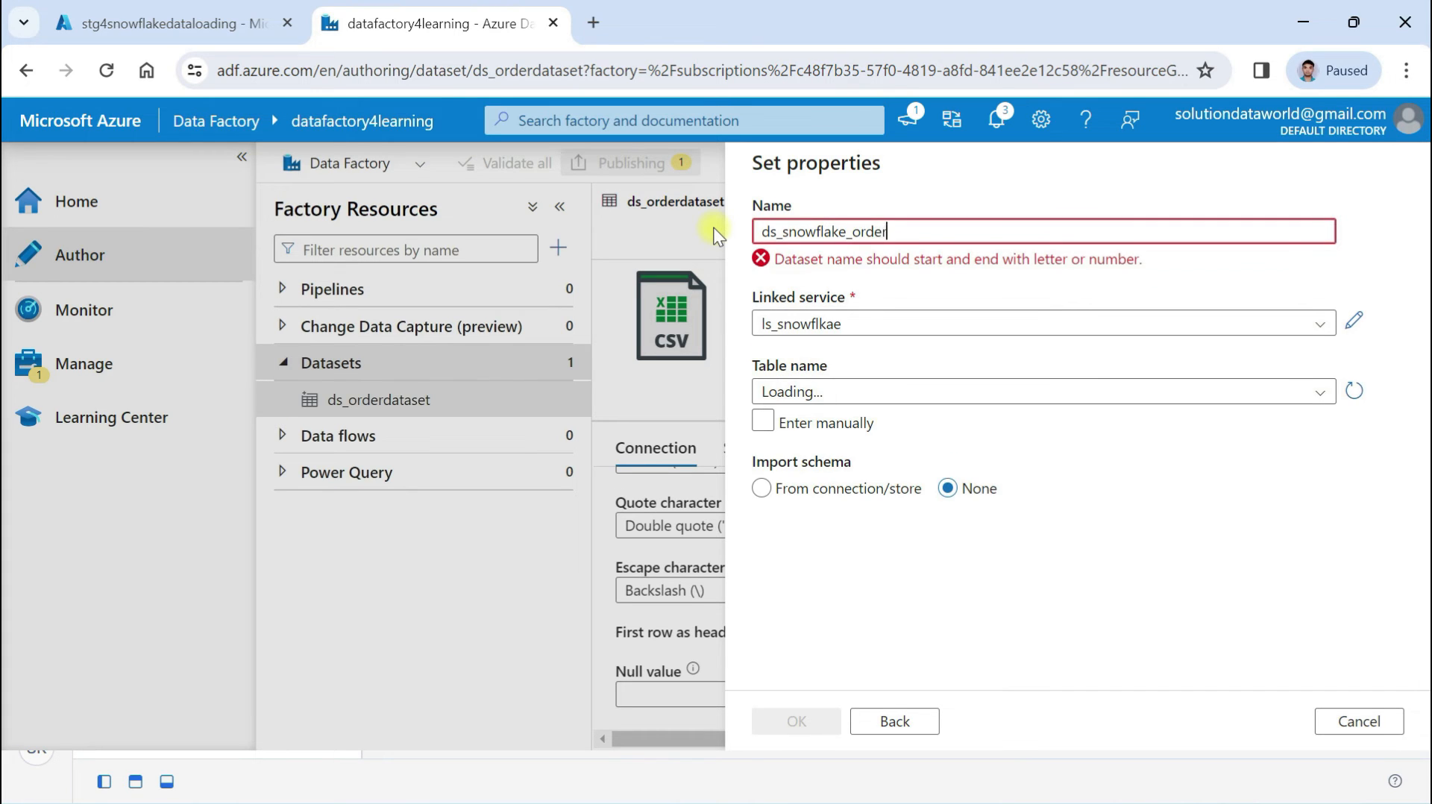
pyautogui.write('table')
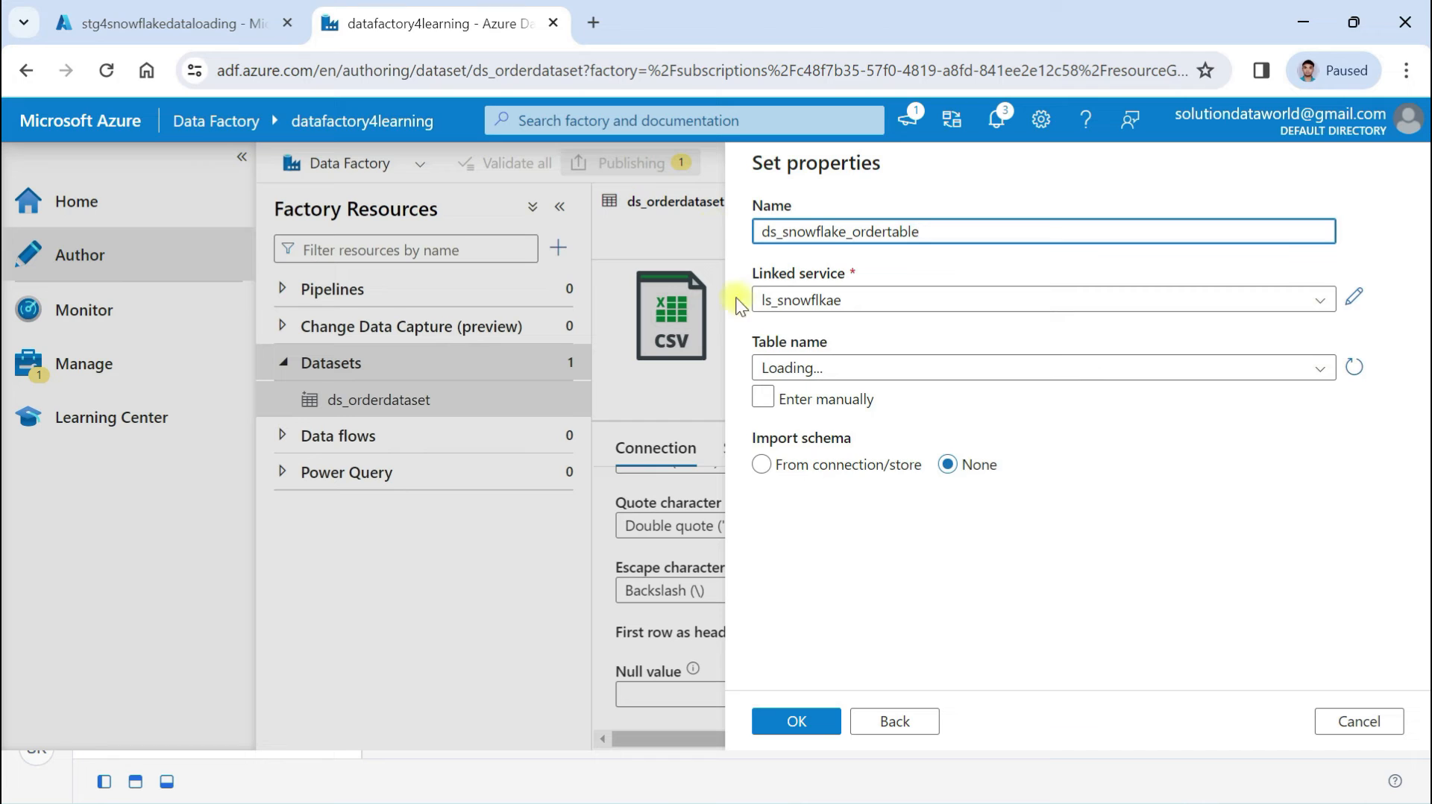
# Set the dataset's table to PUBLIC.ORDERS and switch to the Snowflake worksheet
pyautogui.click(863, 369)
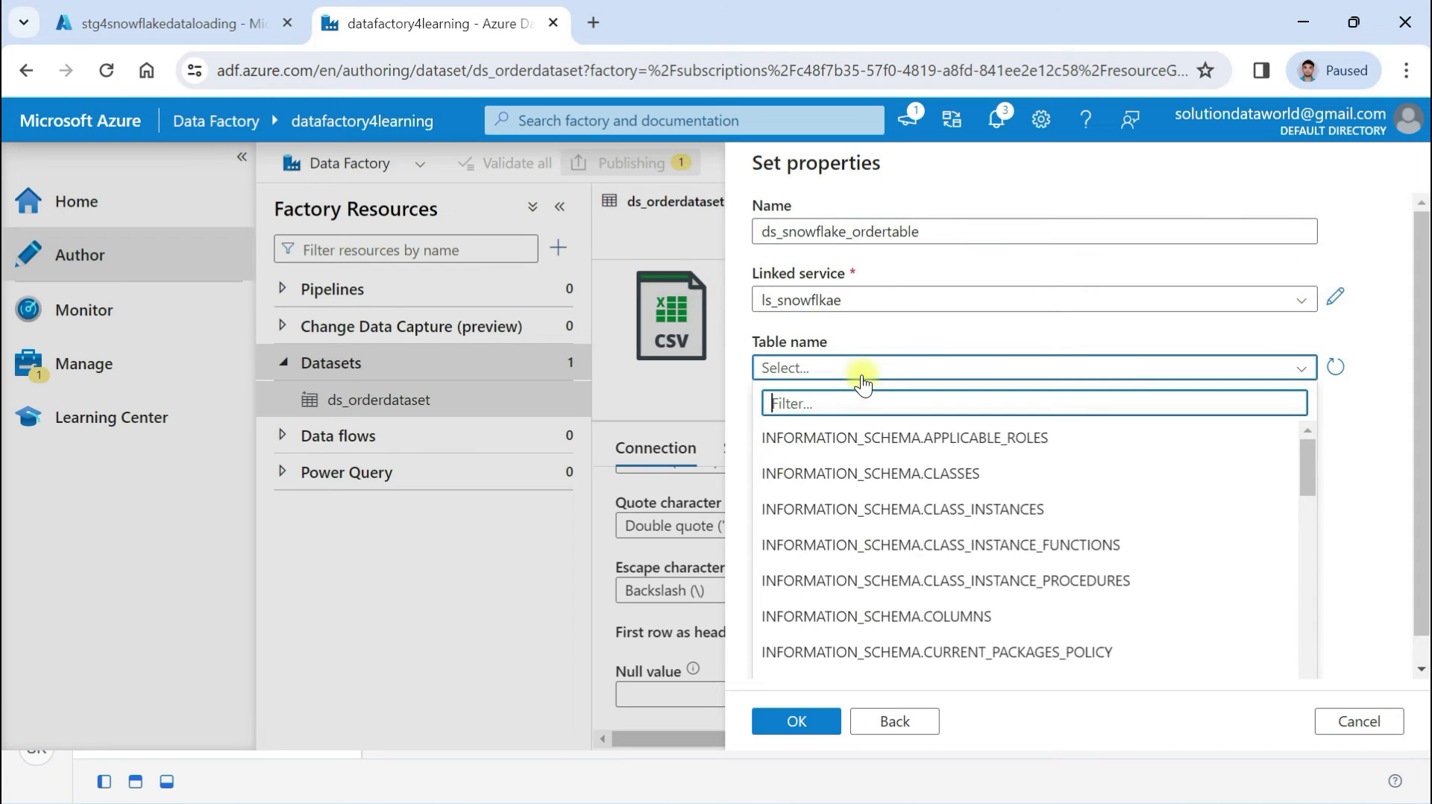
pyautogui.write('order')
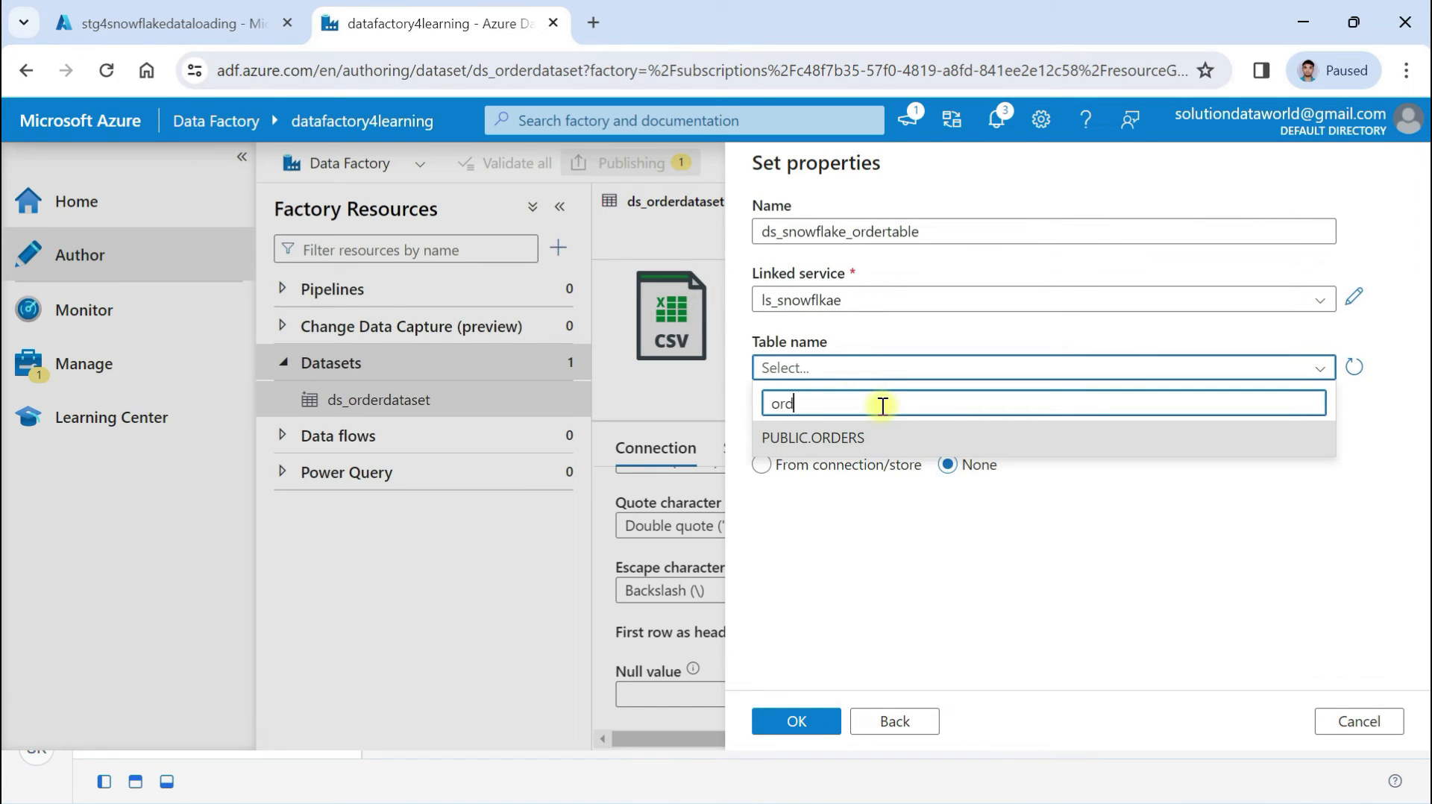
pyautogui.click(821, 440)
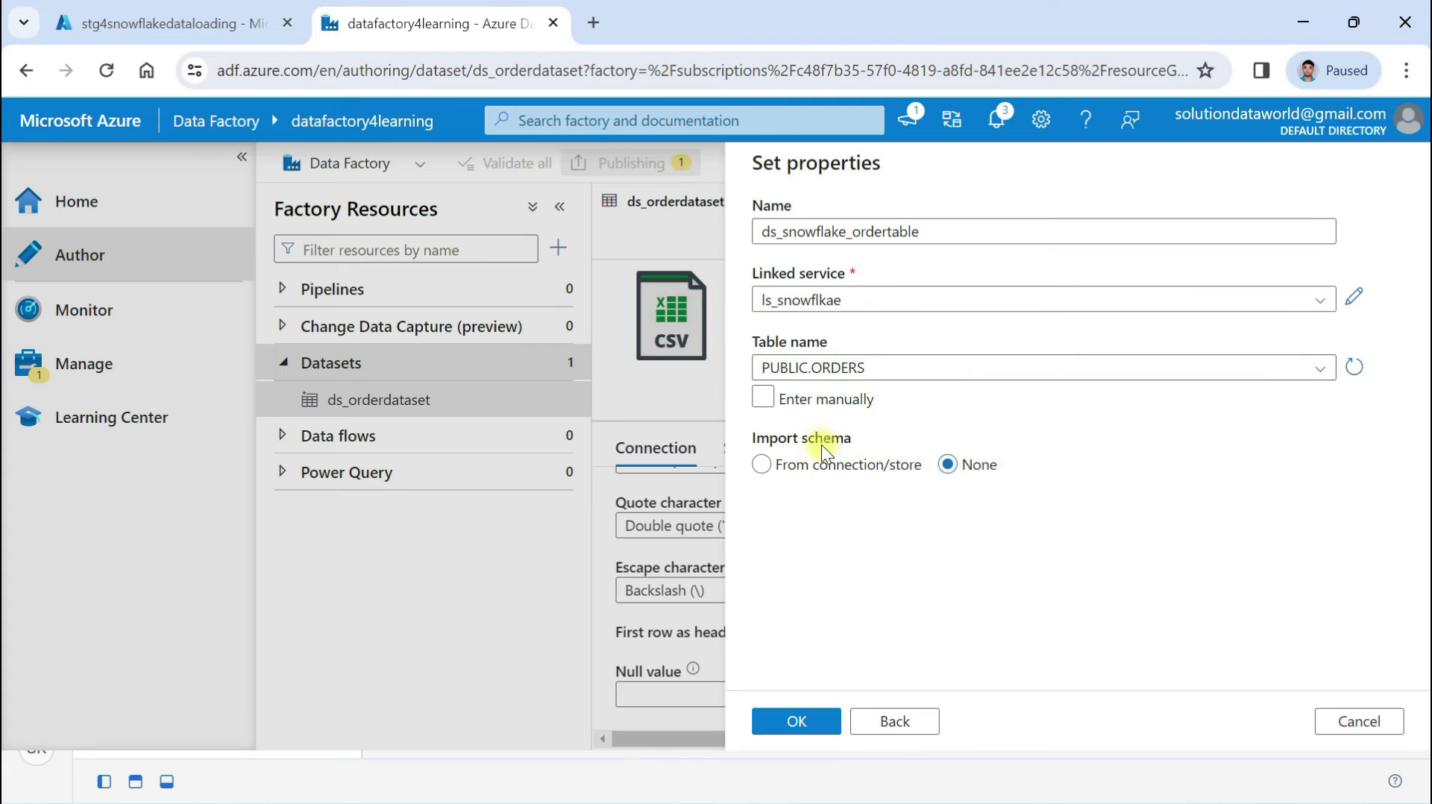
pyautogui.hotkey('alt', 'Tab')
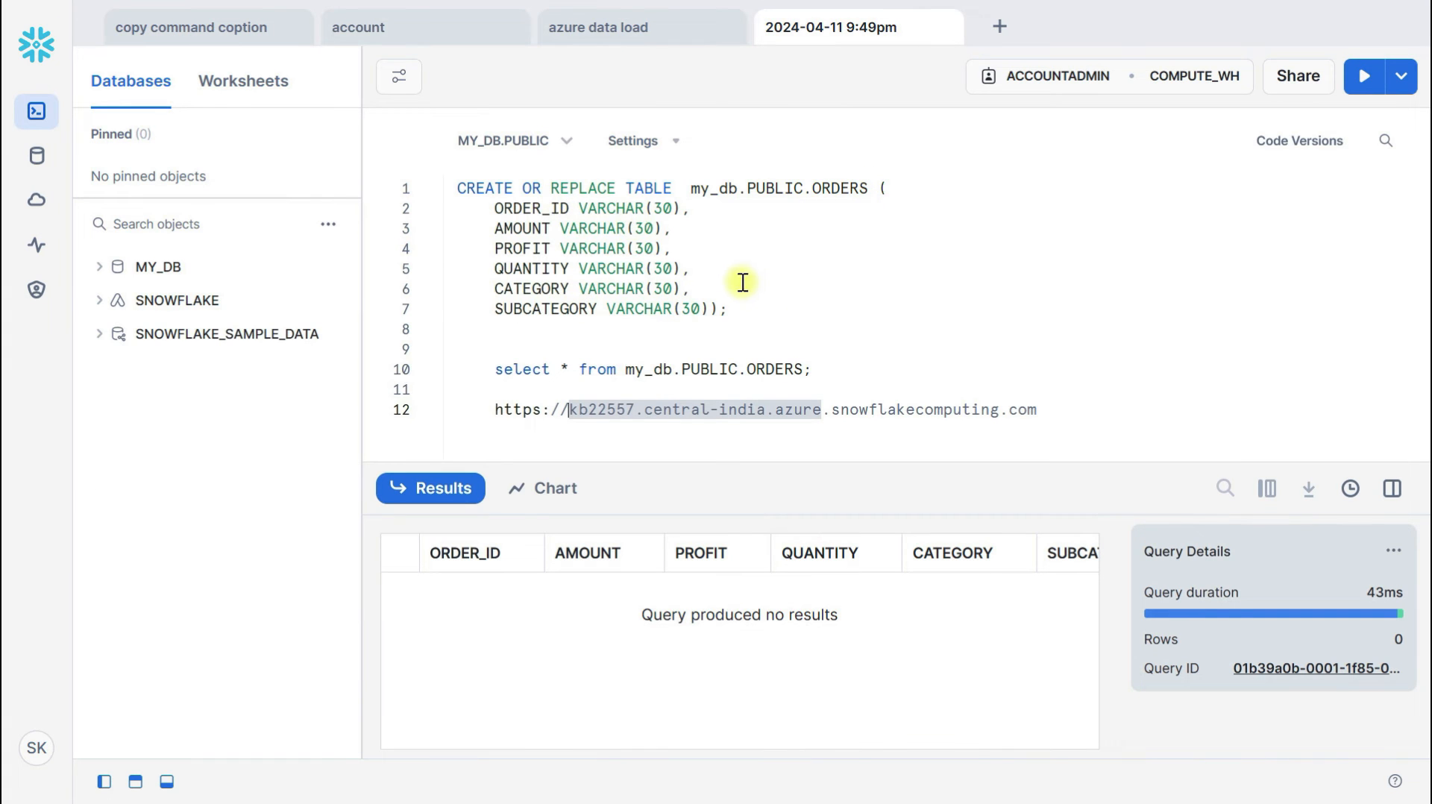
# Run CREATE OR REPLACE TABLE for ORDERS, confirm with a SELECT it's empty, then return to Data Factory
pyautogui.click(721, 297)
pyautogui.hotkey('ctrl', 'Return')
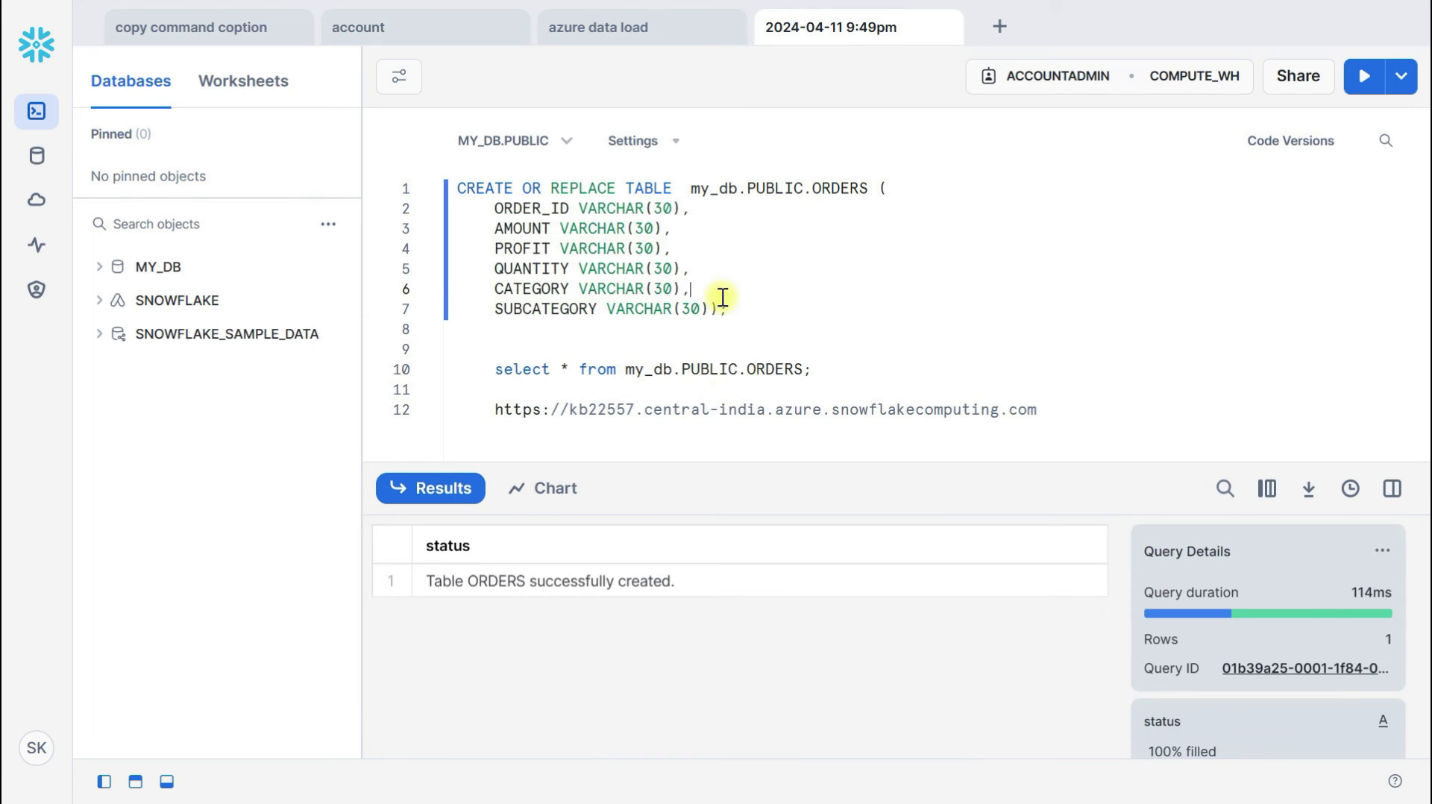
pyautogui.click(775, 367)
pyautogui.hotkey('ctrl', 'Return')
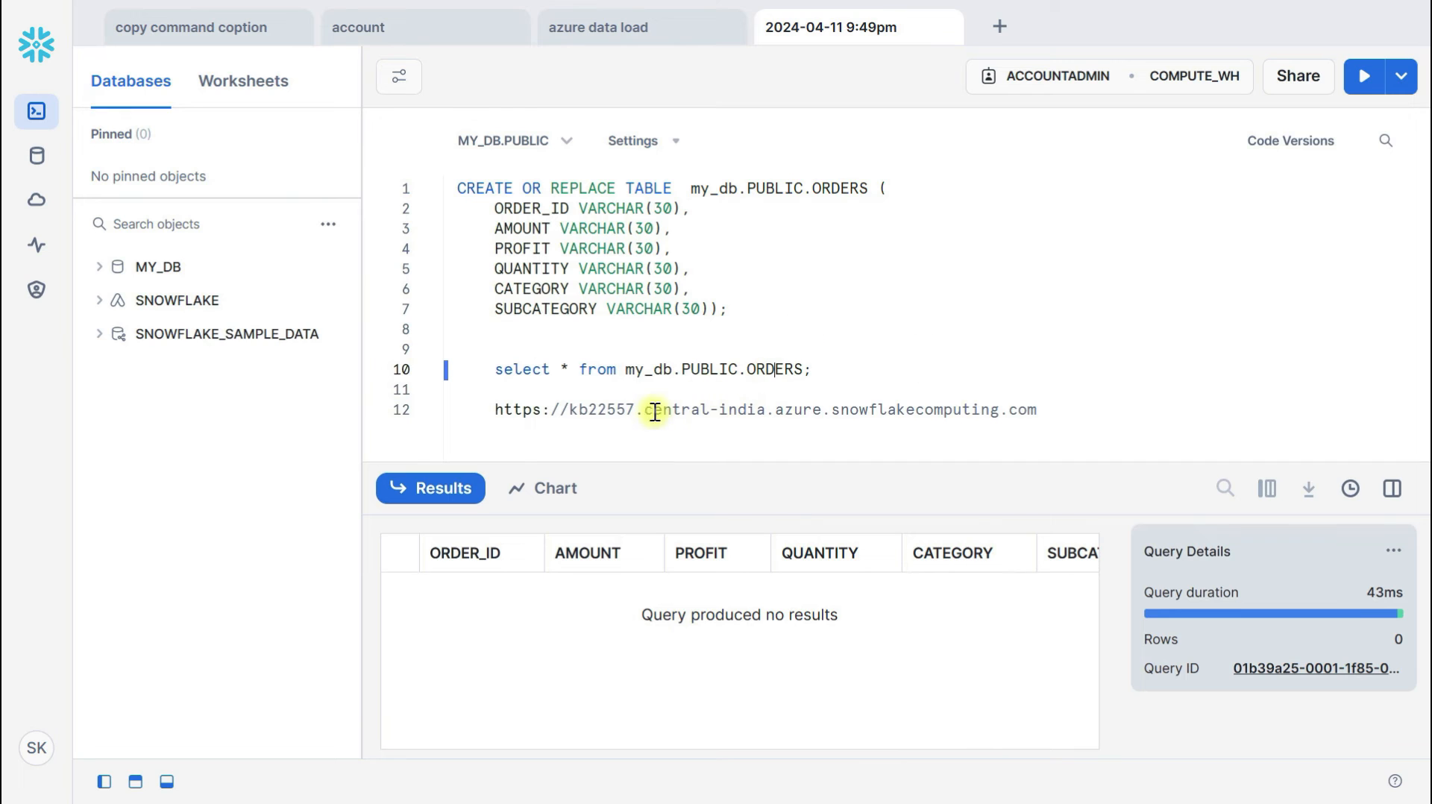
pyautogui.hotkey('alt', 'Tab')
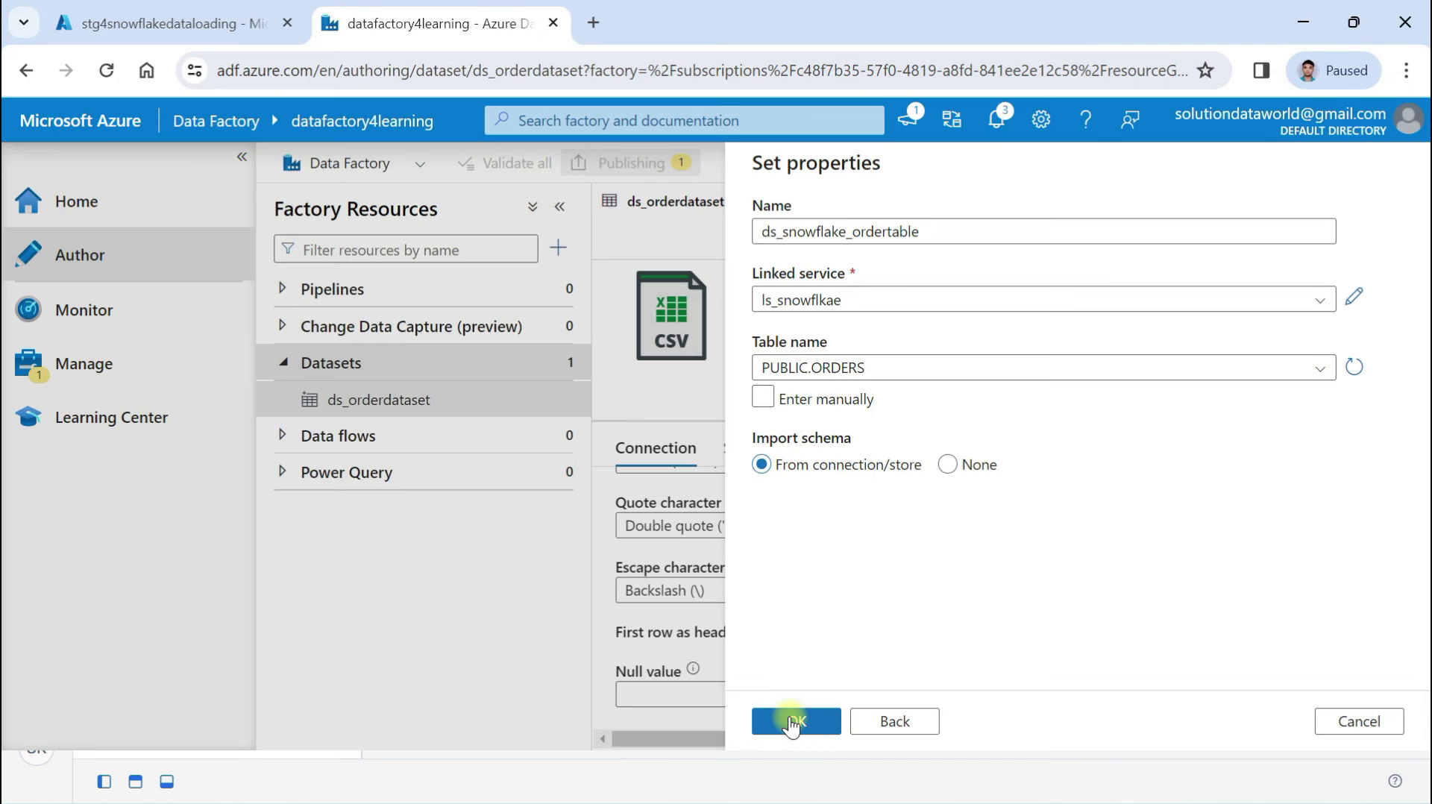
# Create the ds_snowflake_ordertable dataset and add an empty new pipeline from the Pipelines menu
pyautogui.click(792, 721)
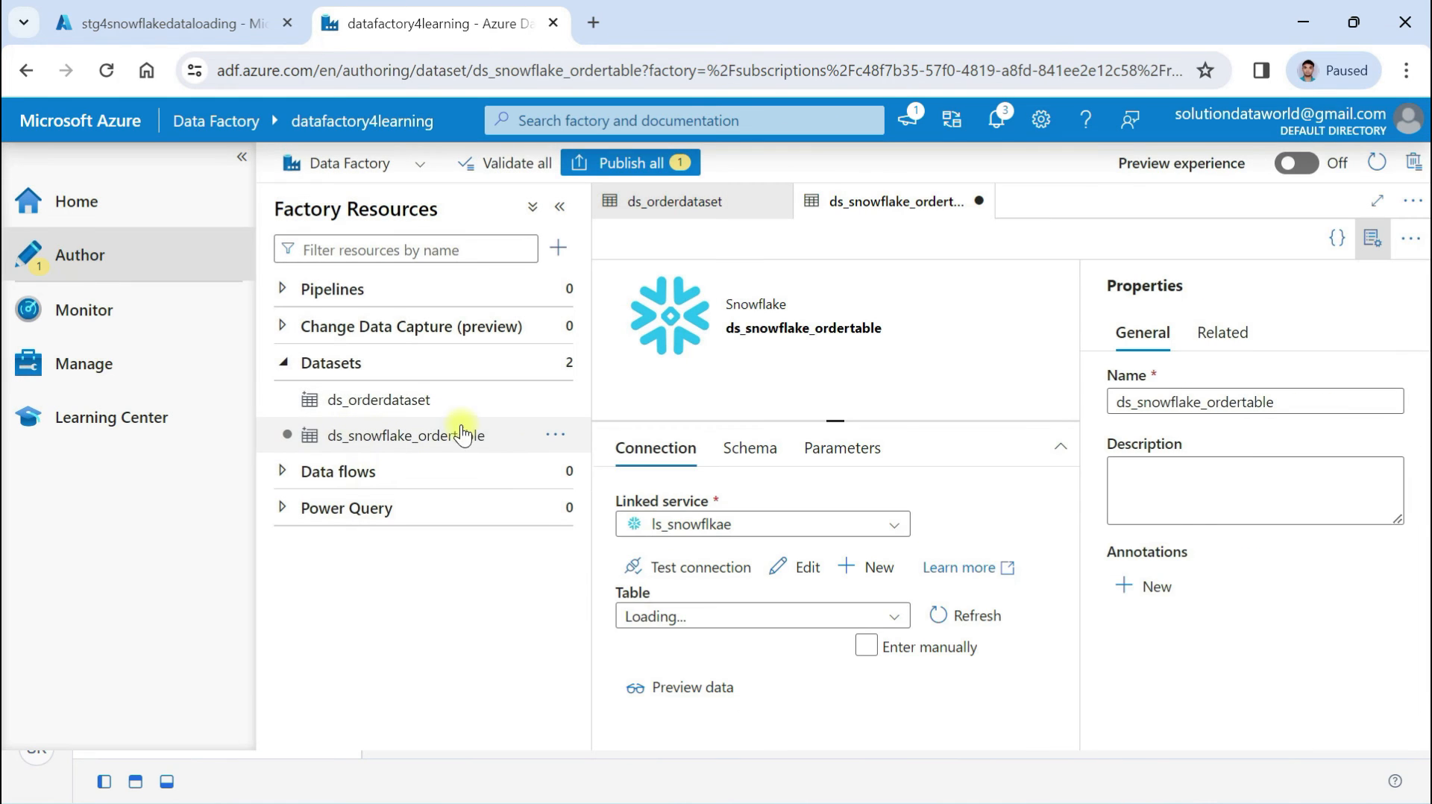
pyautogui.click(373, 288)
pyautogui.click(561, 289)
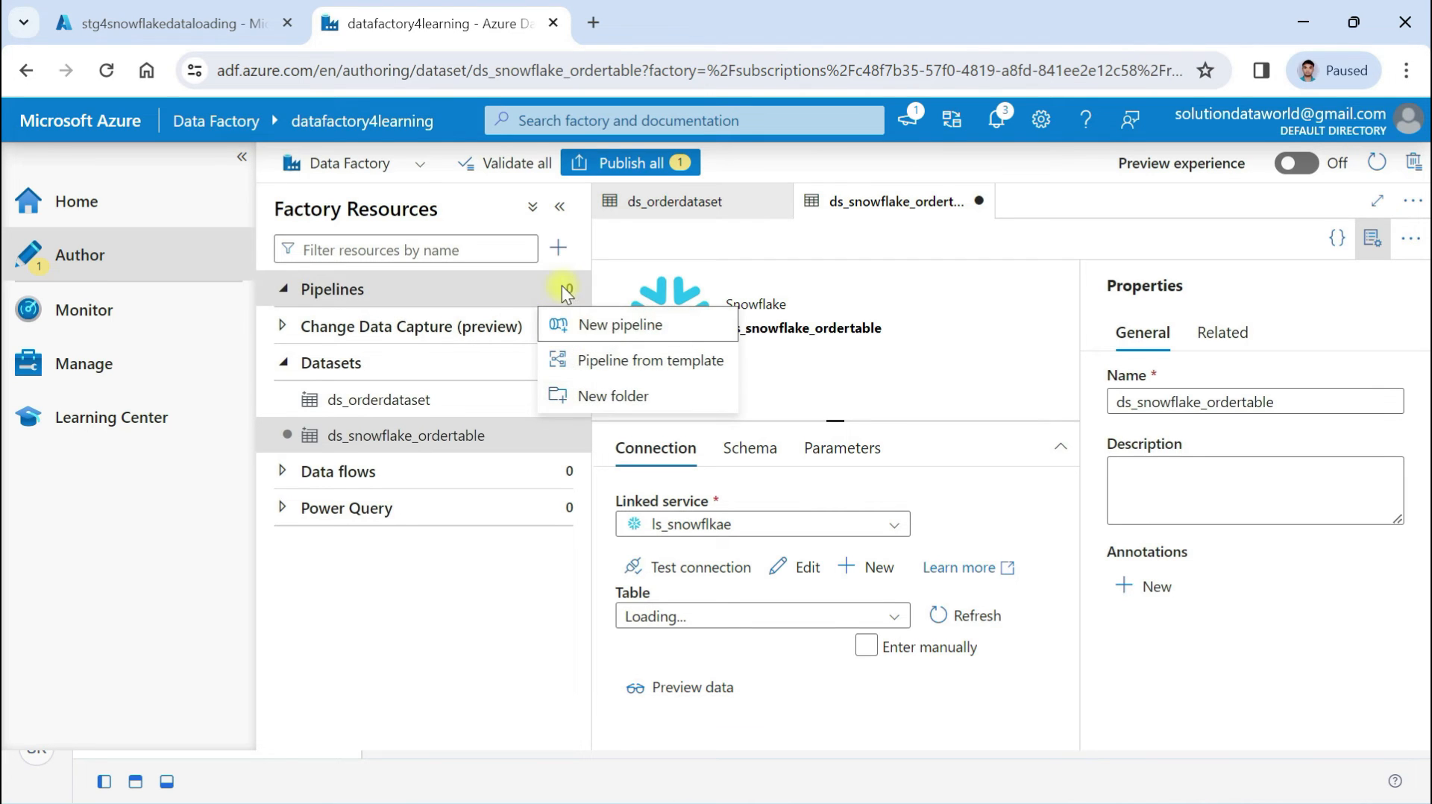
pyautogui.click(621, 328)
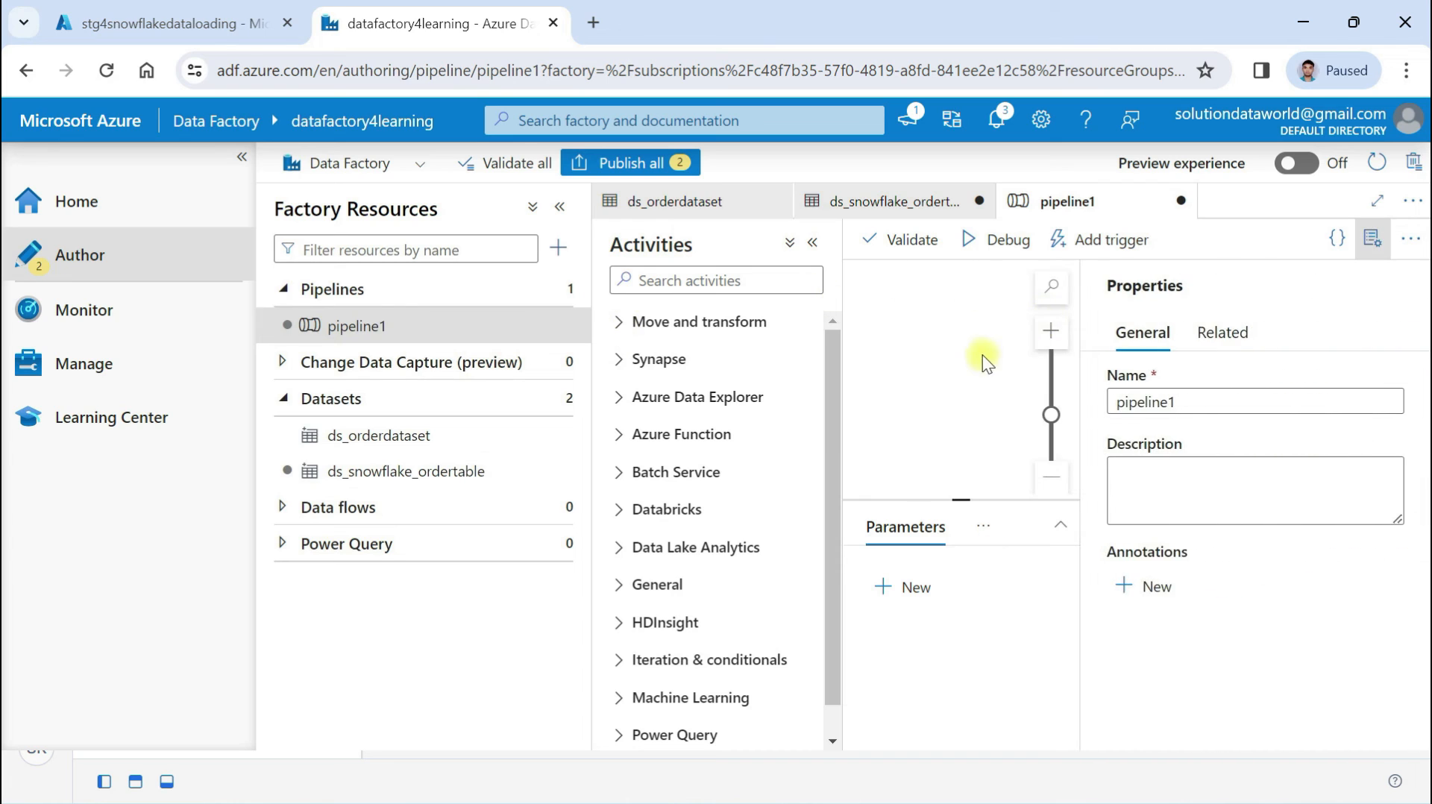
# Collapse the side panes and rename pipeline1 to pl_blobazure_snowflake in Properties
pyautogui.click(240, 157)
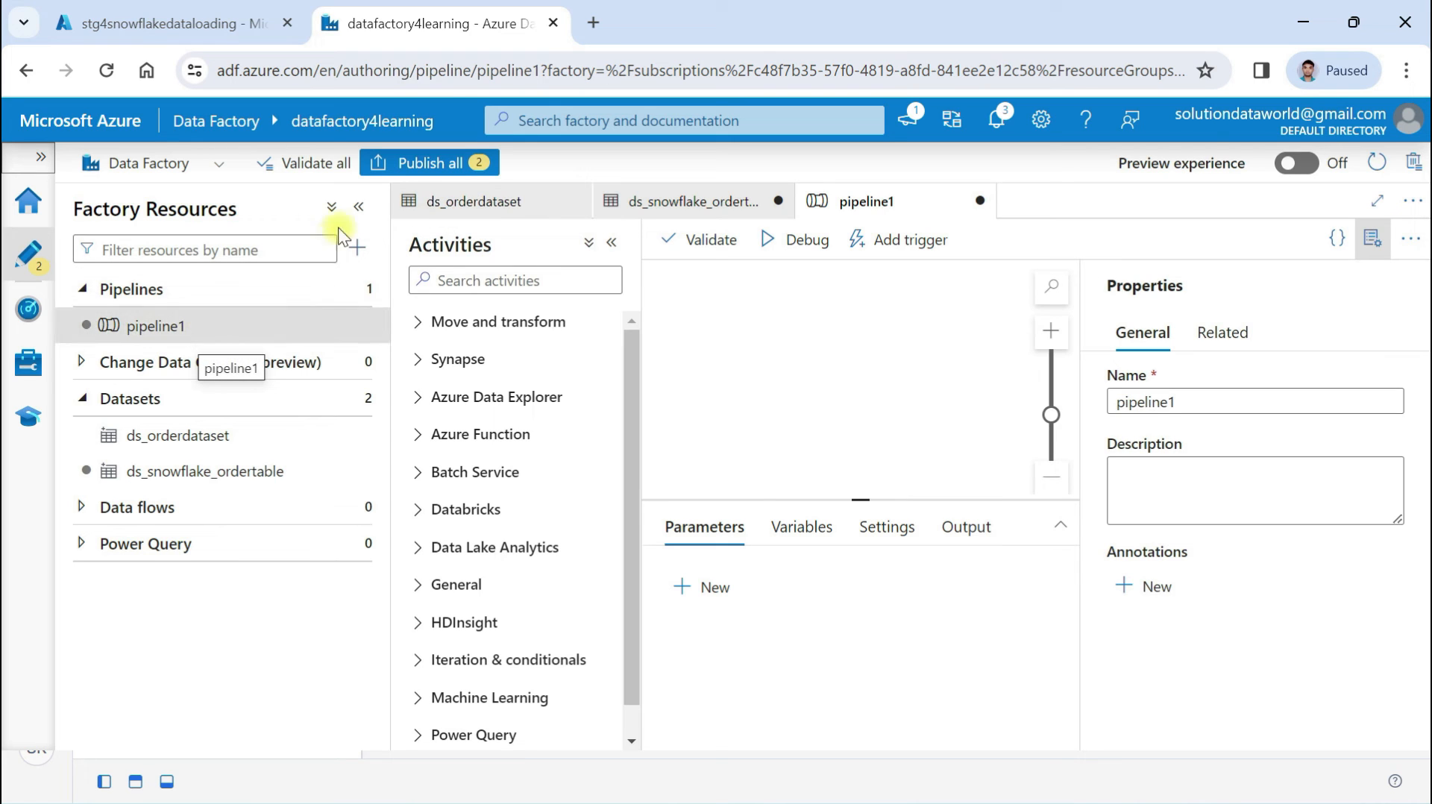
pyautogui.click(359, 209)
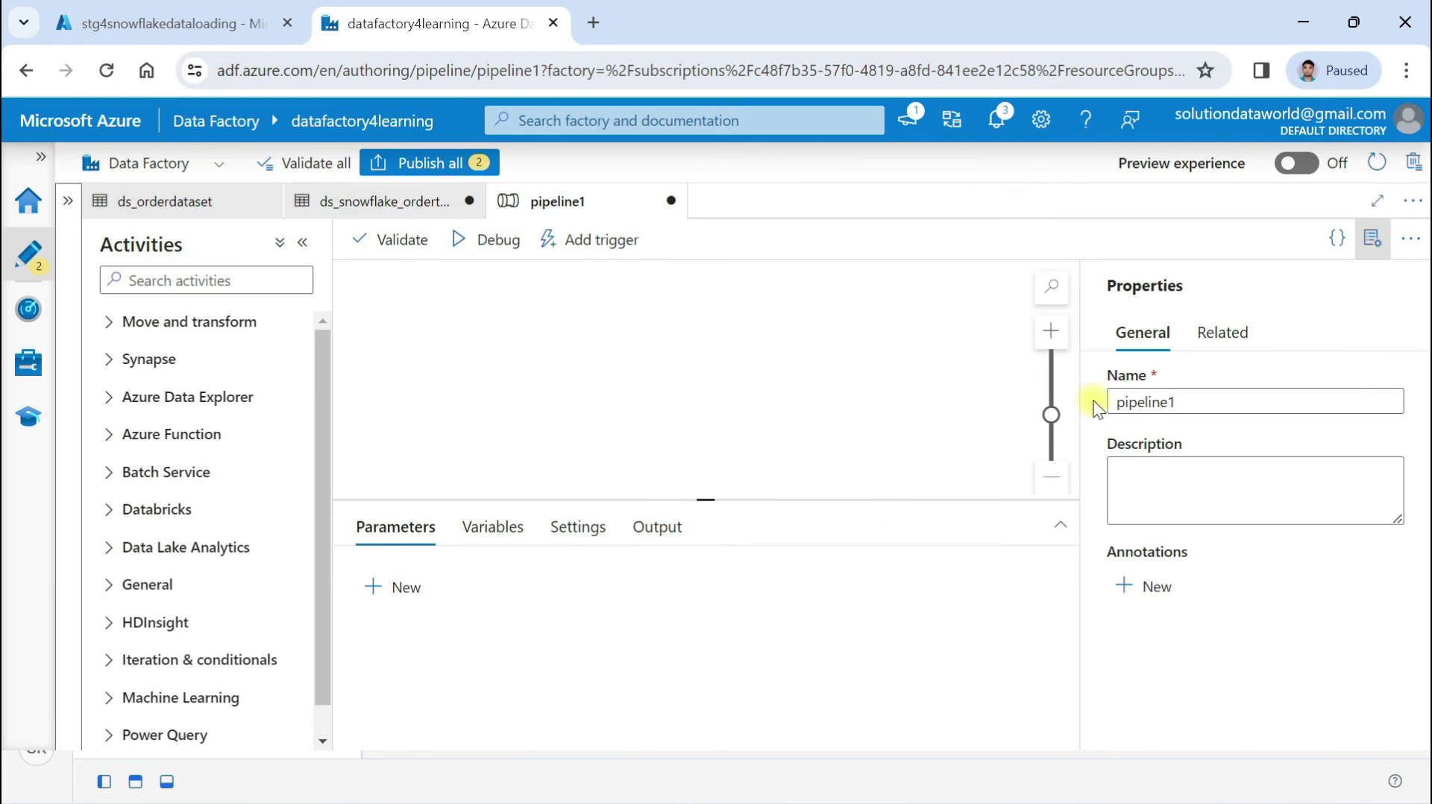
pyautogui.click(1193, 399)
pyautogui.moveTo(1196, 399); pyautogui.dragTo(1103, 406)
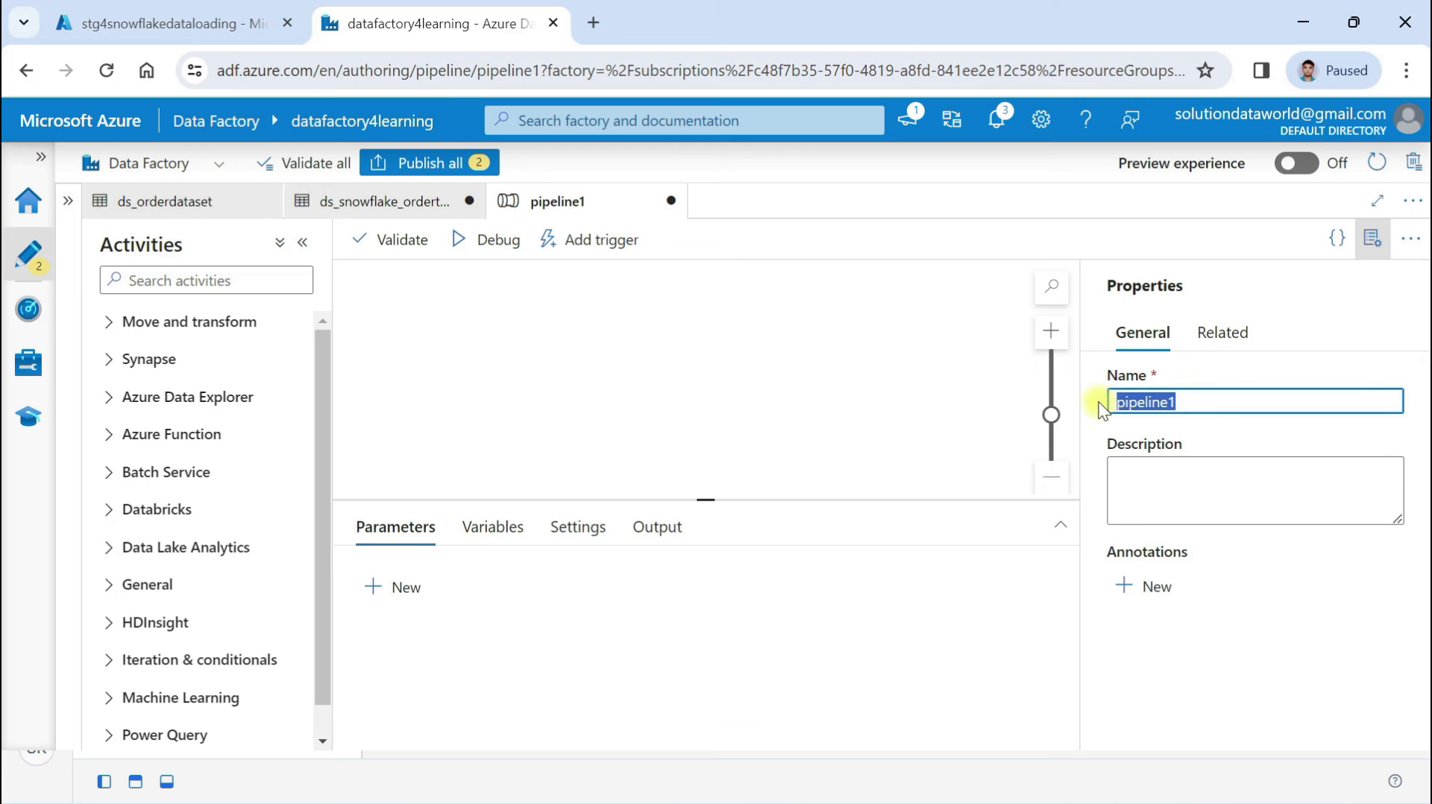
pyautogui.write('snowflake_blob')
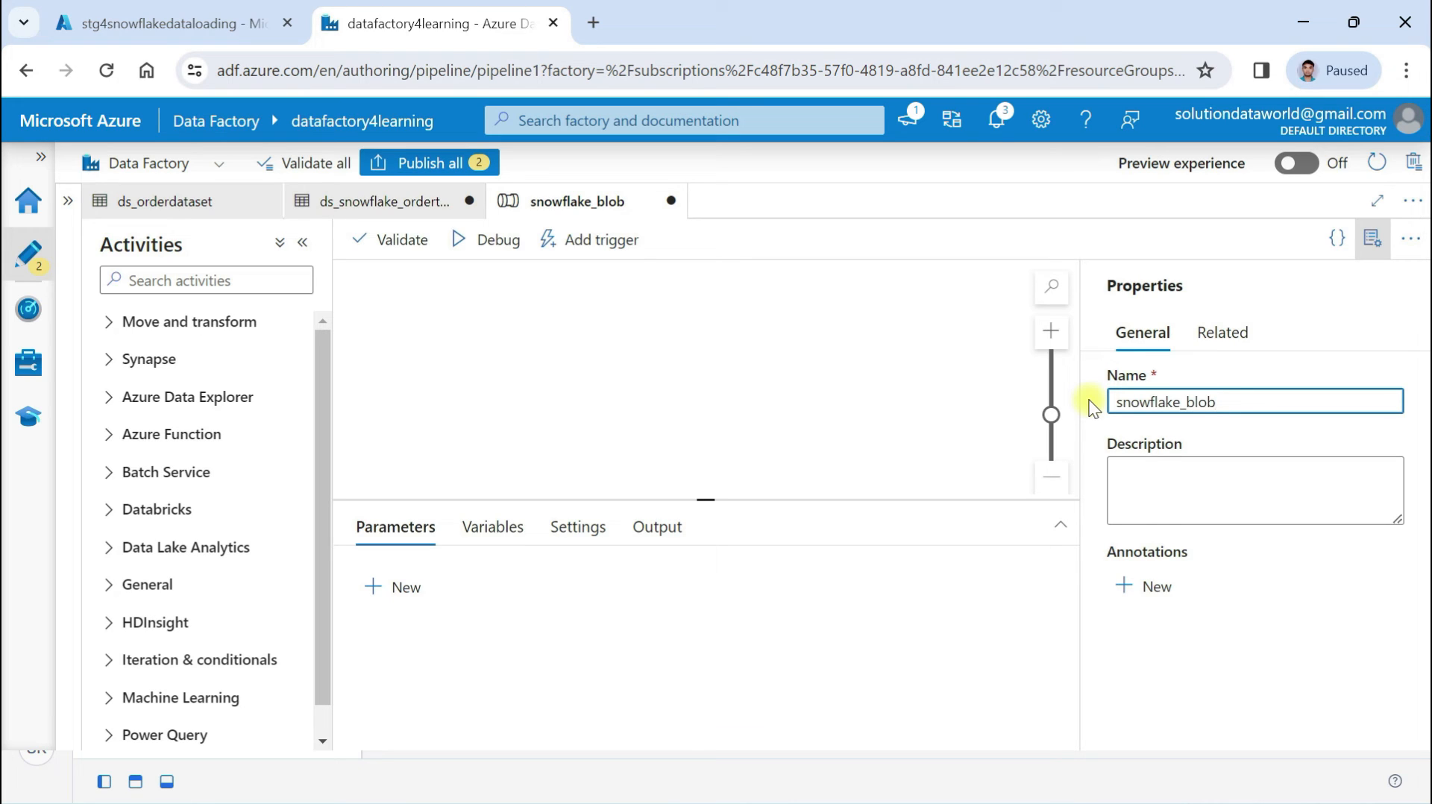
pyautogui.press('Left')
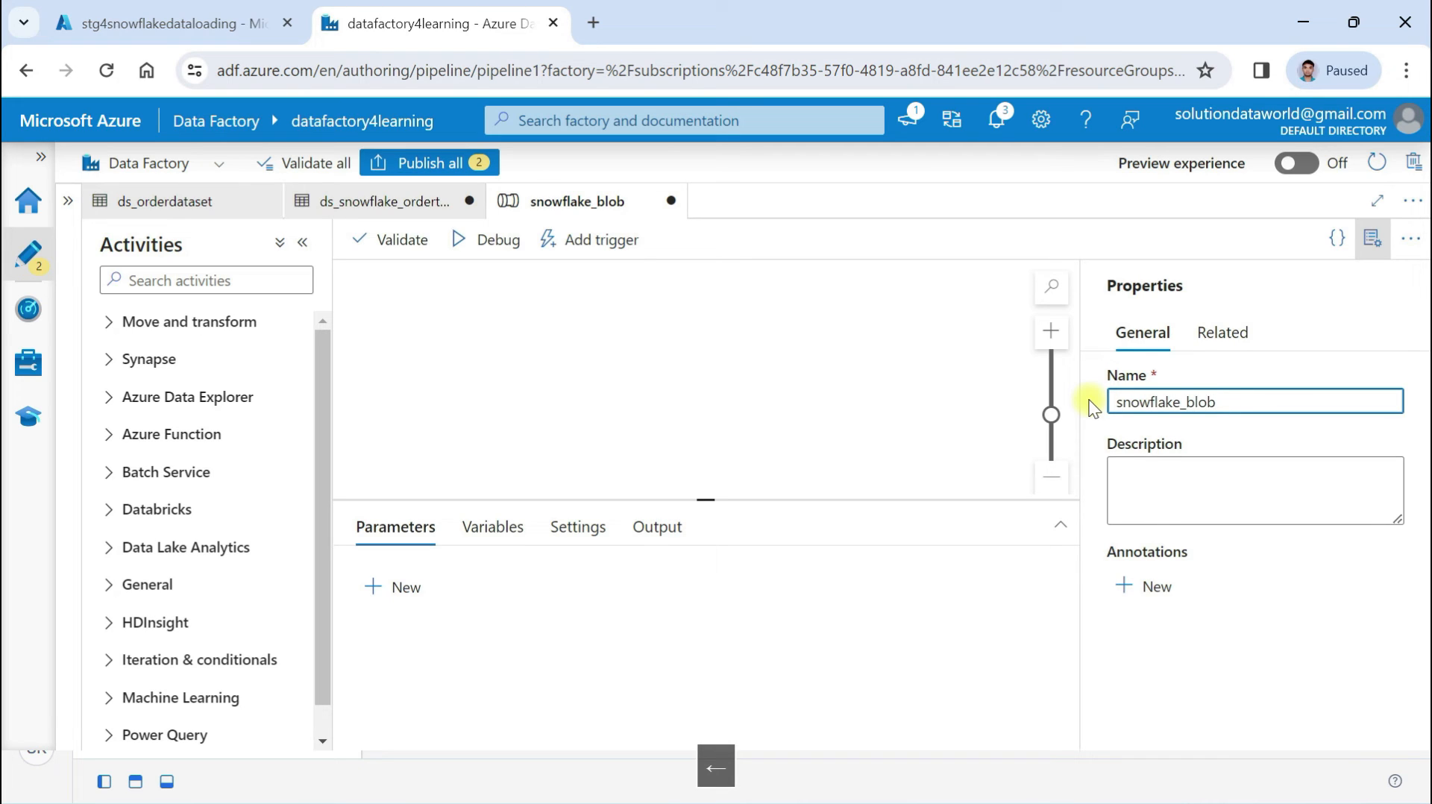
pyautogui.write('pl_blobazure_')
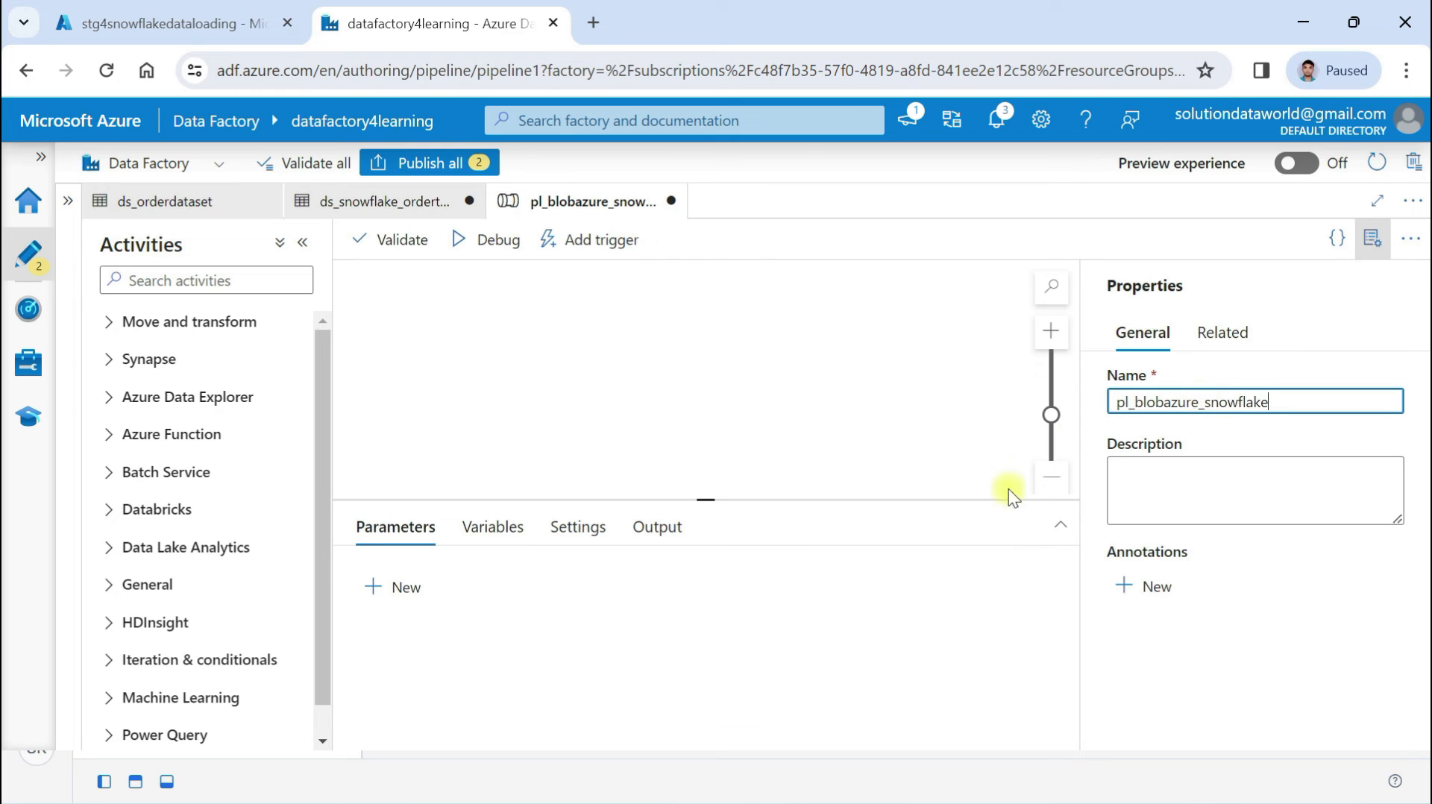
# Drop a Copy data activity onto the canvas and rename Copy data1 to orderdataset_snowflake
pyautogui.click(155, 319)
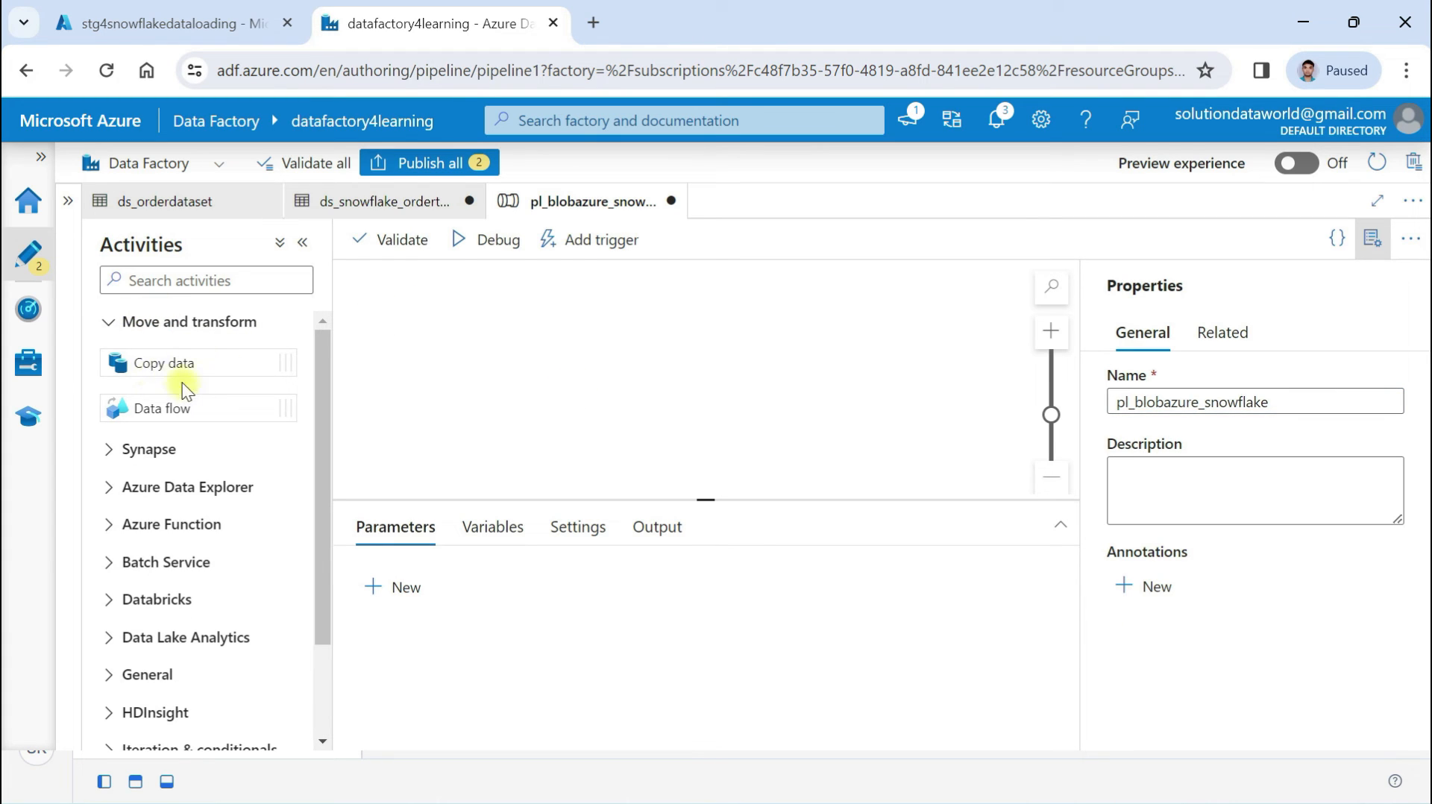
pyautogui.moveTo(160, 361); pyautogui.dragTo(614, 314)
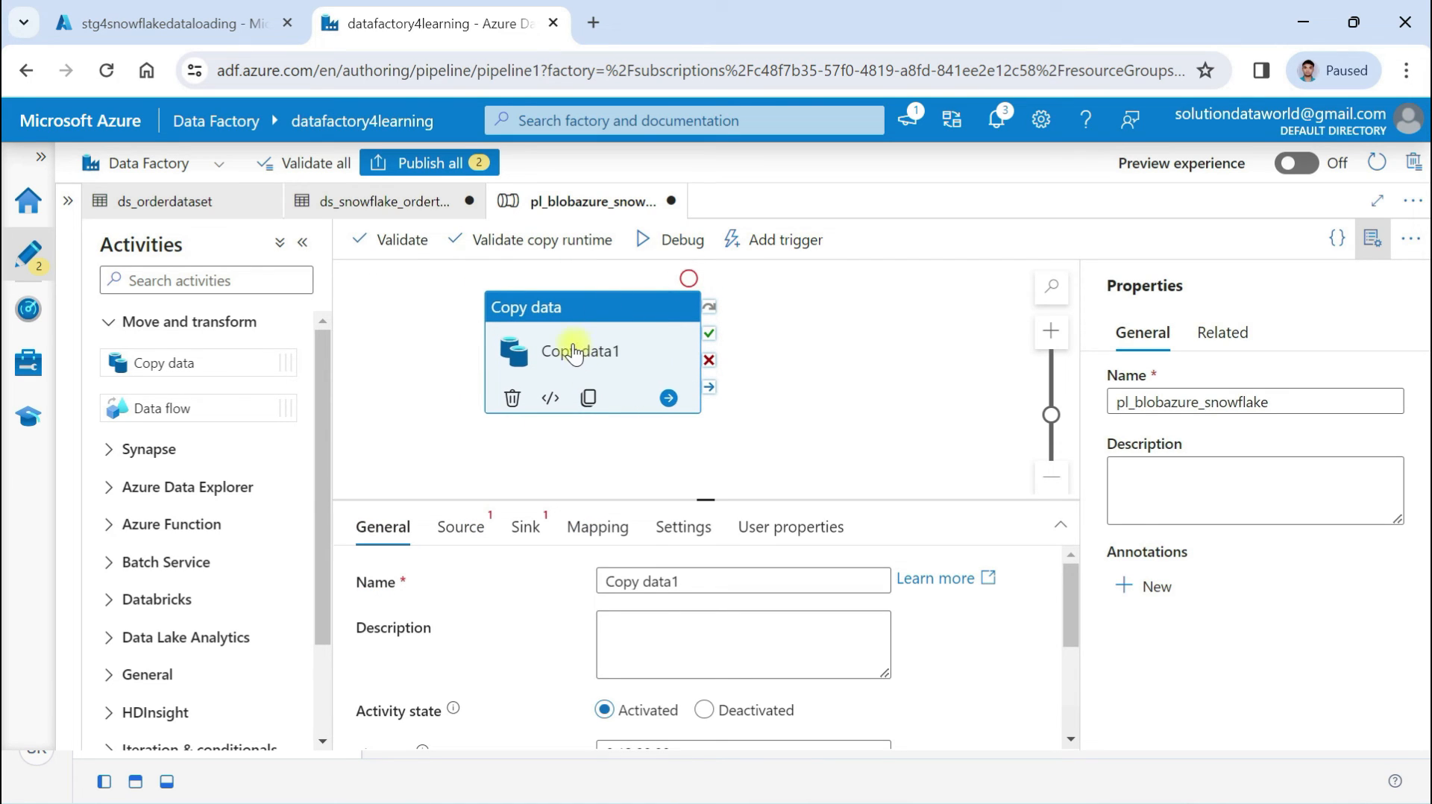
pyautogui.scroll(-2, 200, 605)
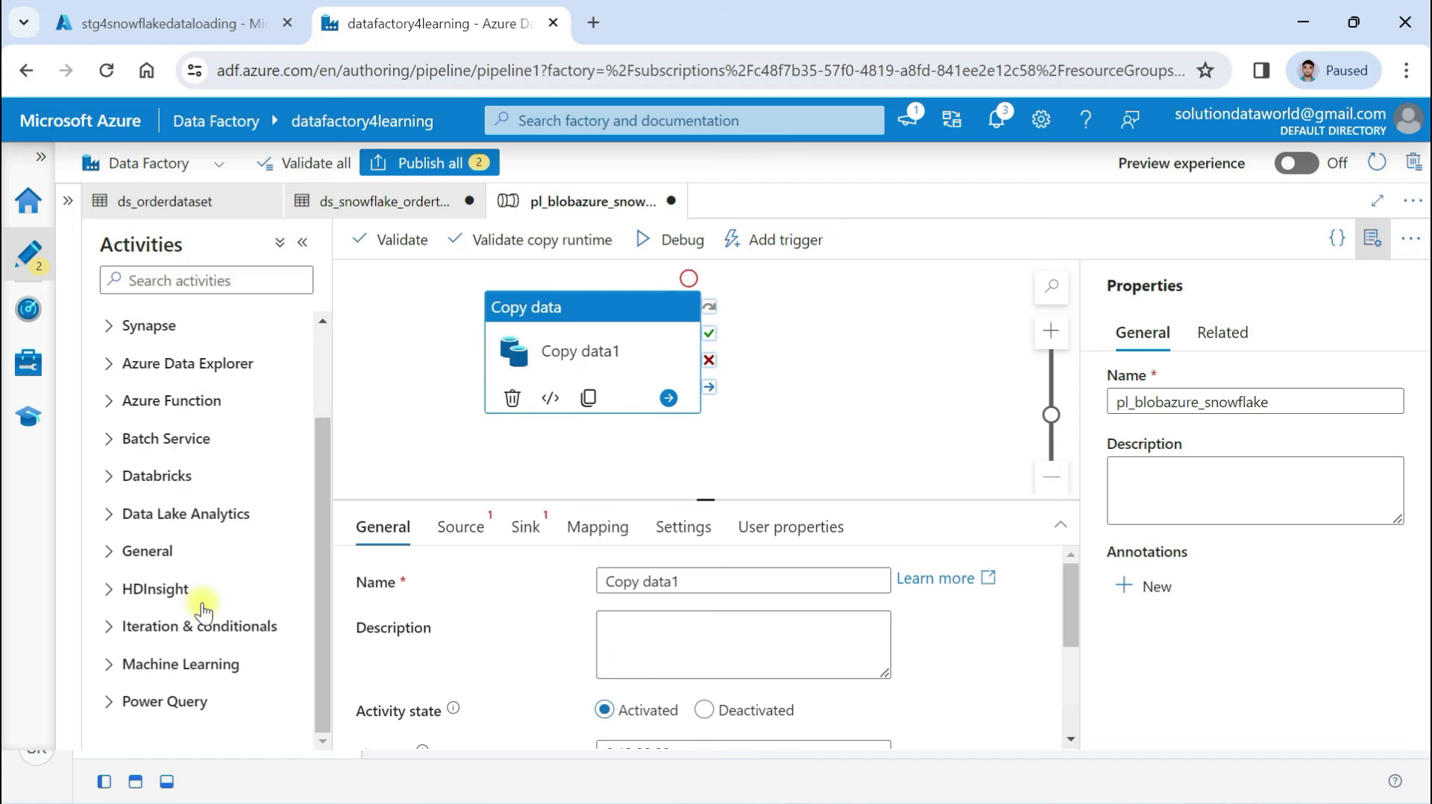
pyautogui.click(195, 552)
pyautogui.scroll(-2, 204, 648)
pyautogui.scroll(2, 205, 648)
pyautogui.scroll(2, 205, 647)
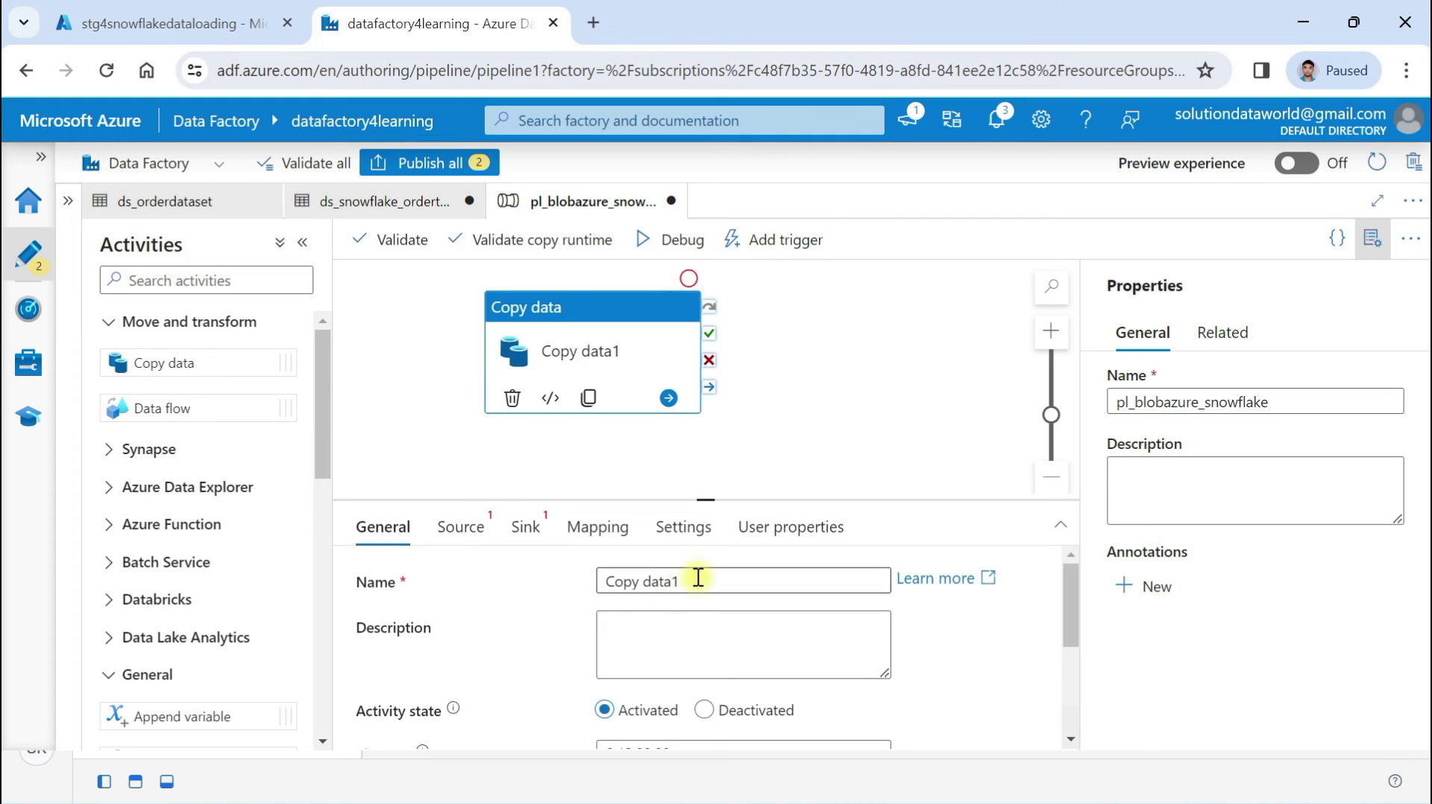
pyautogui.moveTo(693, 581); pyautogui.dragTo(542, 583)
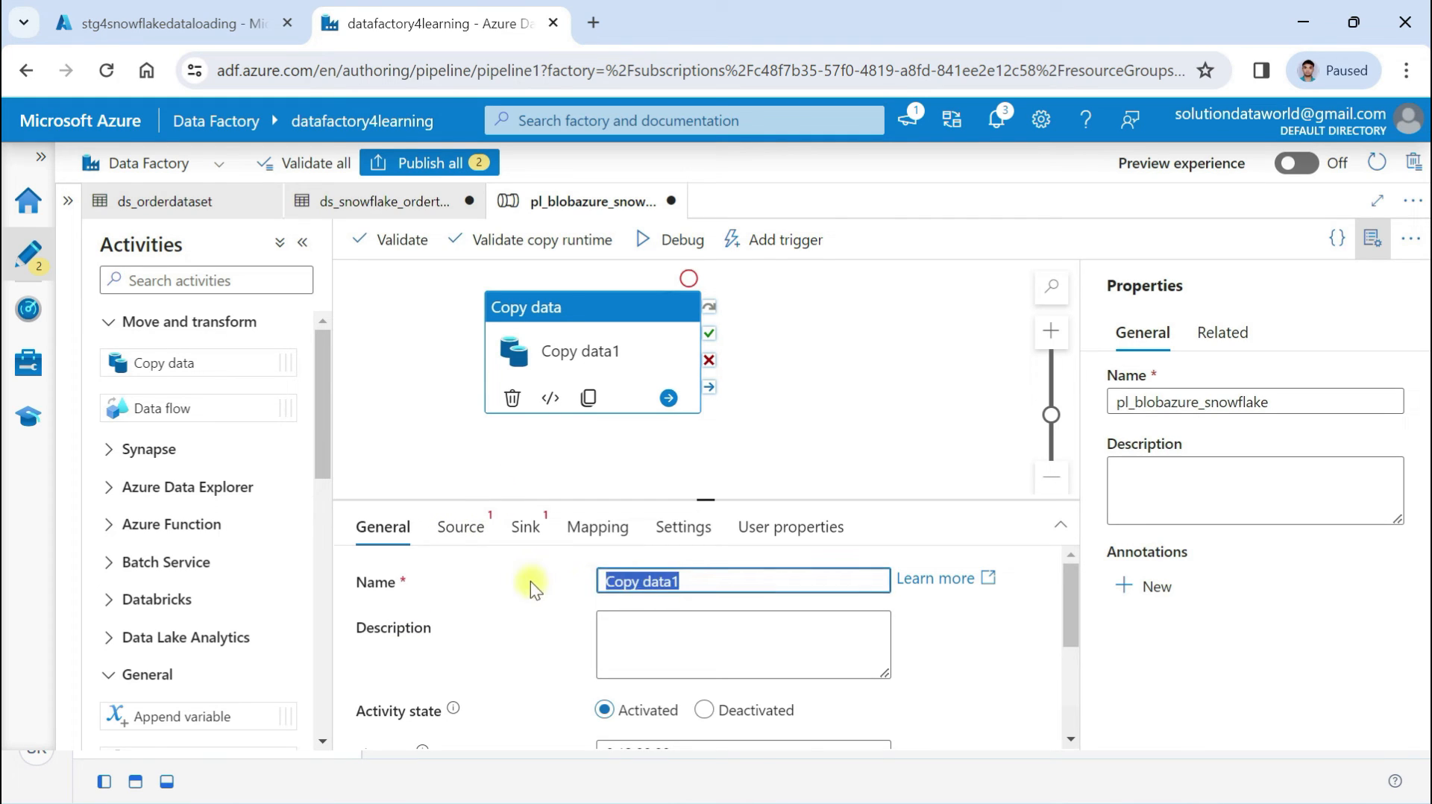
pyautogui.write('order')
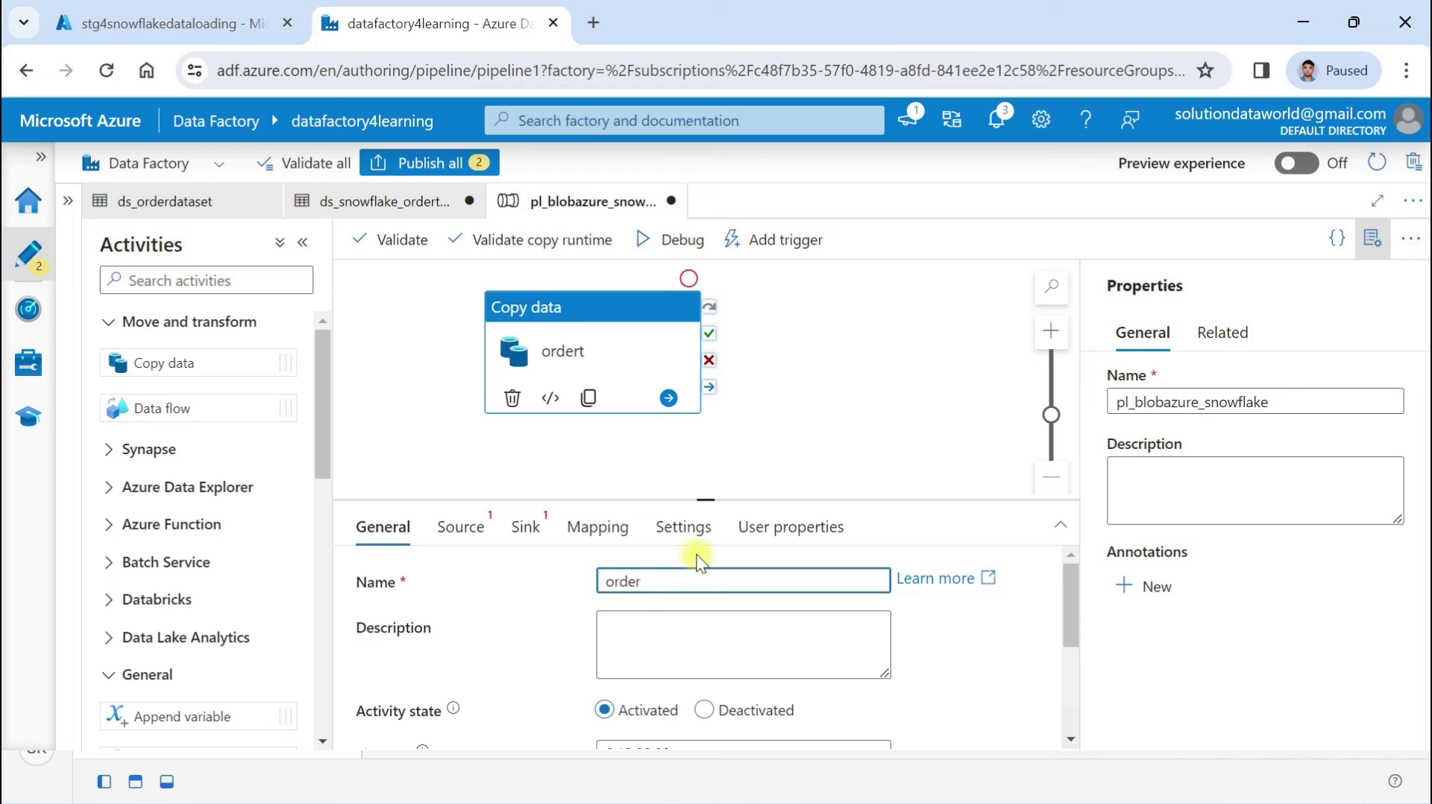
pyautogui.write('dataset_snowflak')
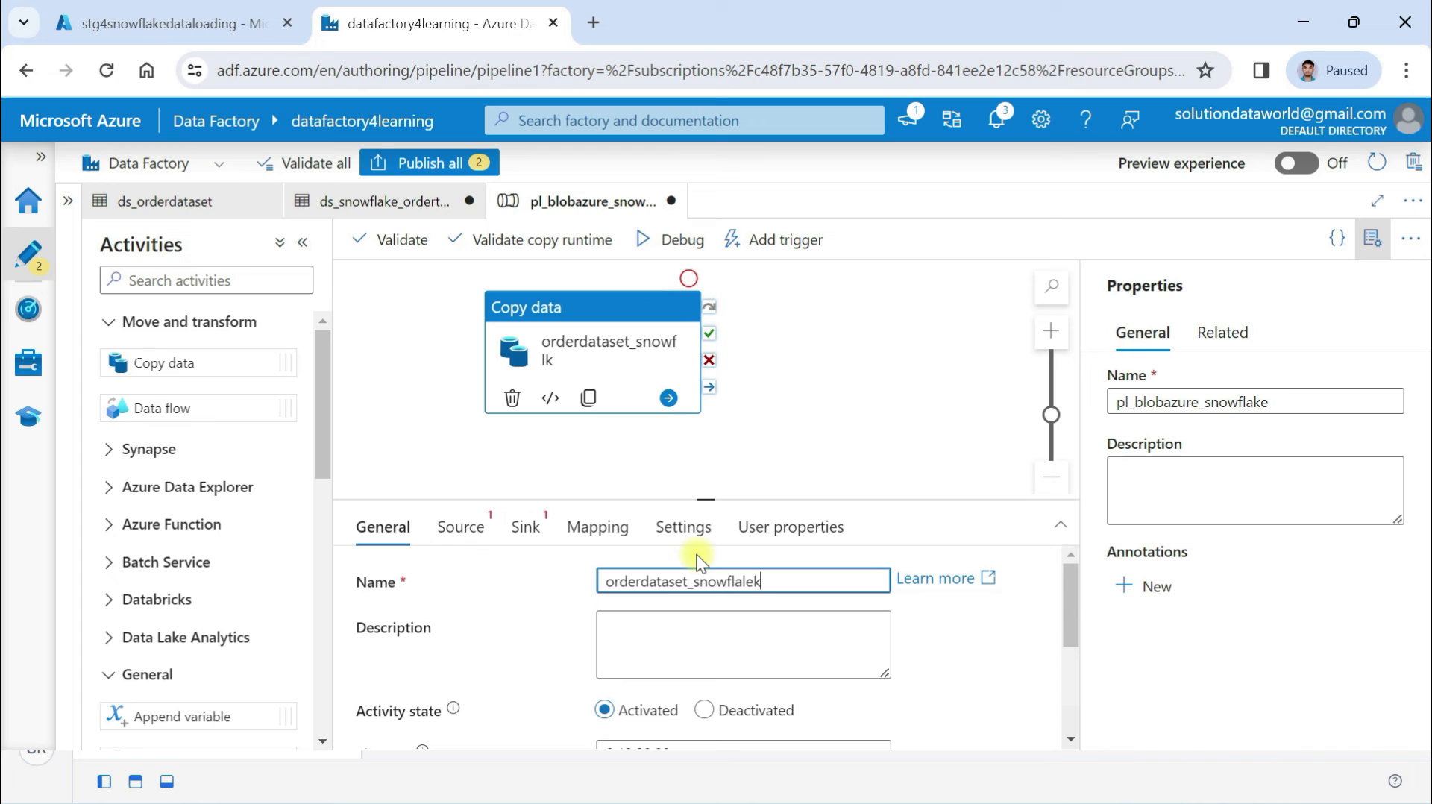
pyautogui.write('e')
pyautogui.click(459, 539)
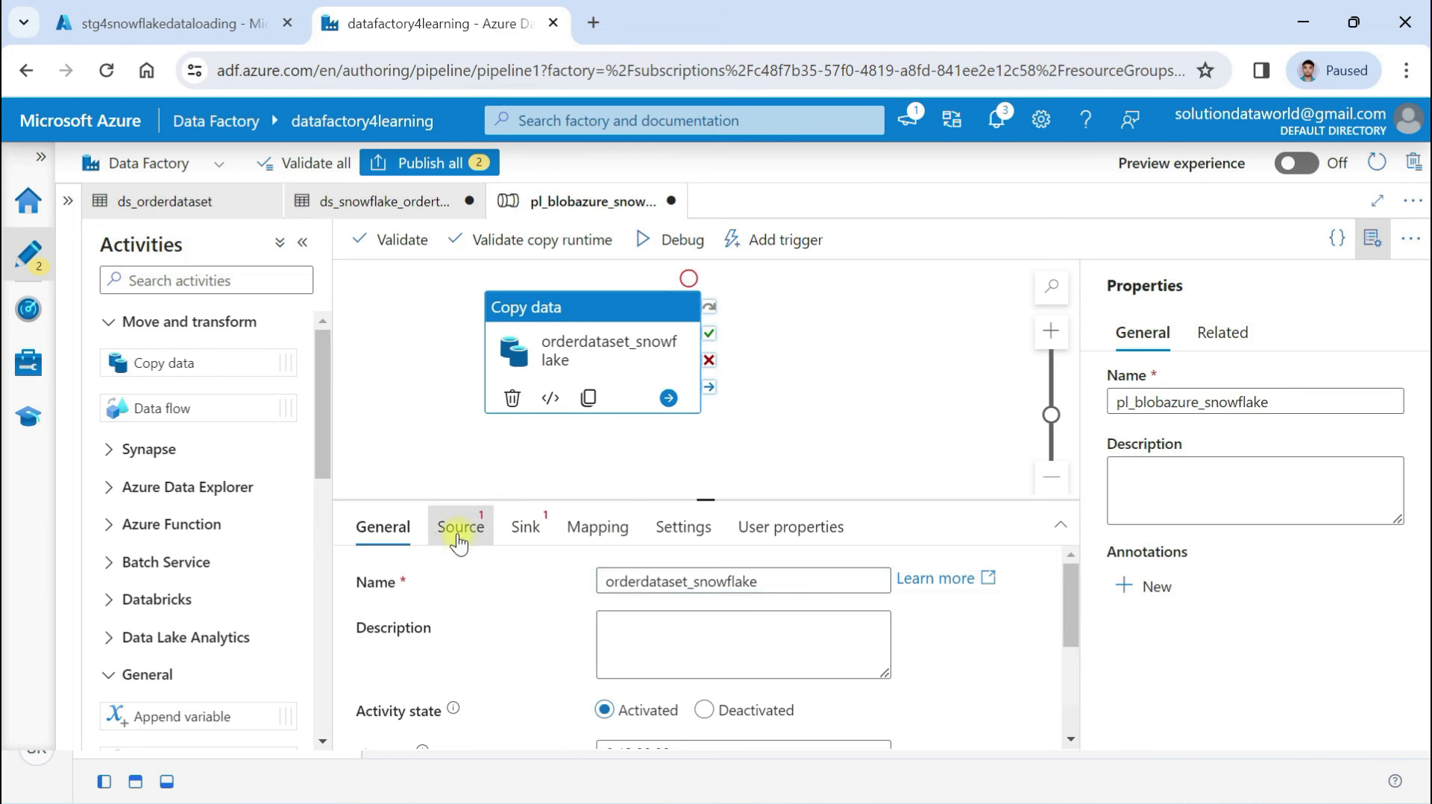
# Set the copy source to ds_orderdataset using a wildcard file path
pyautogui.click(625, 582)
pyautogui.click(697, 613)
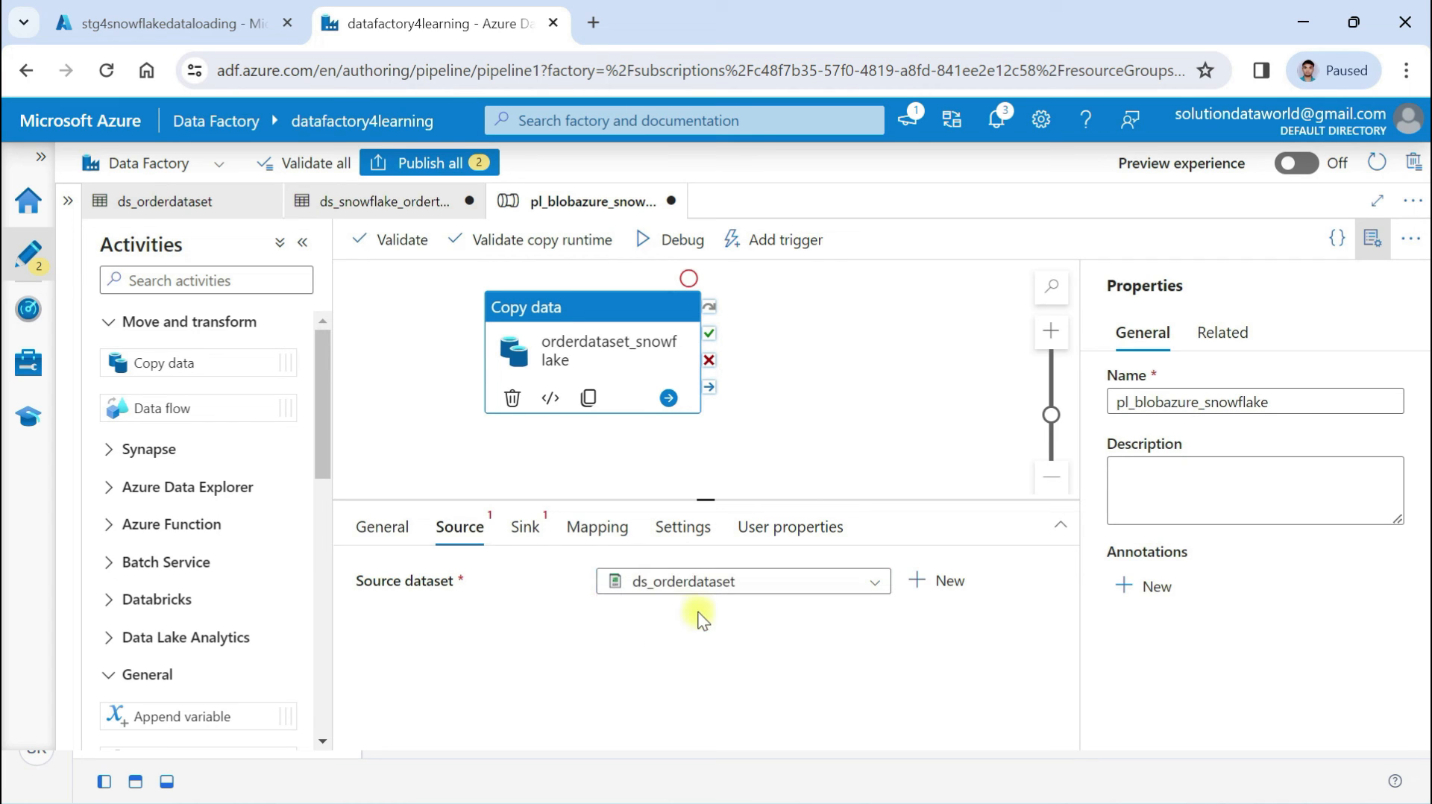
pyautogui.scroll(-3, 656, 597)
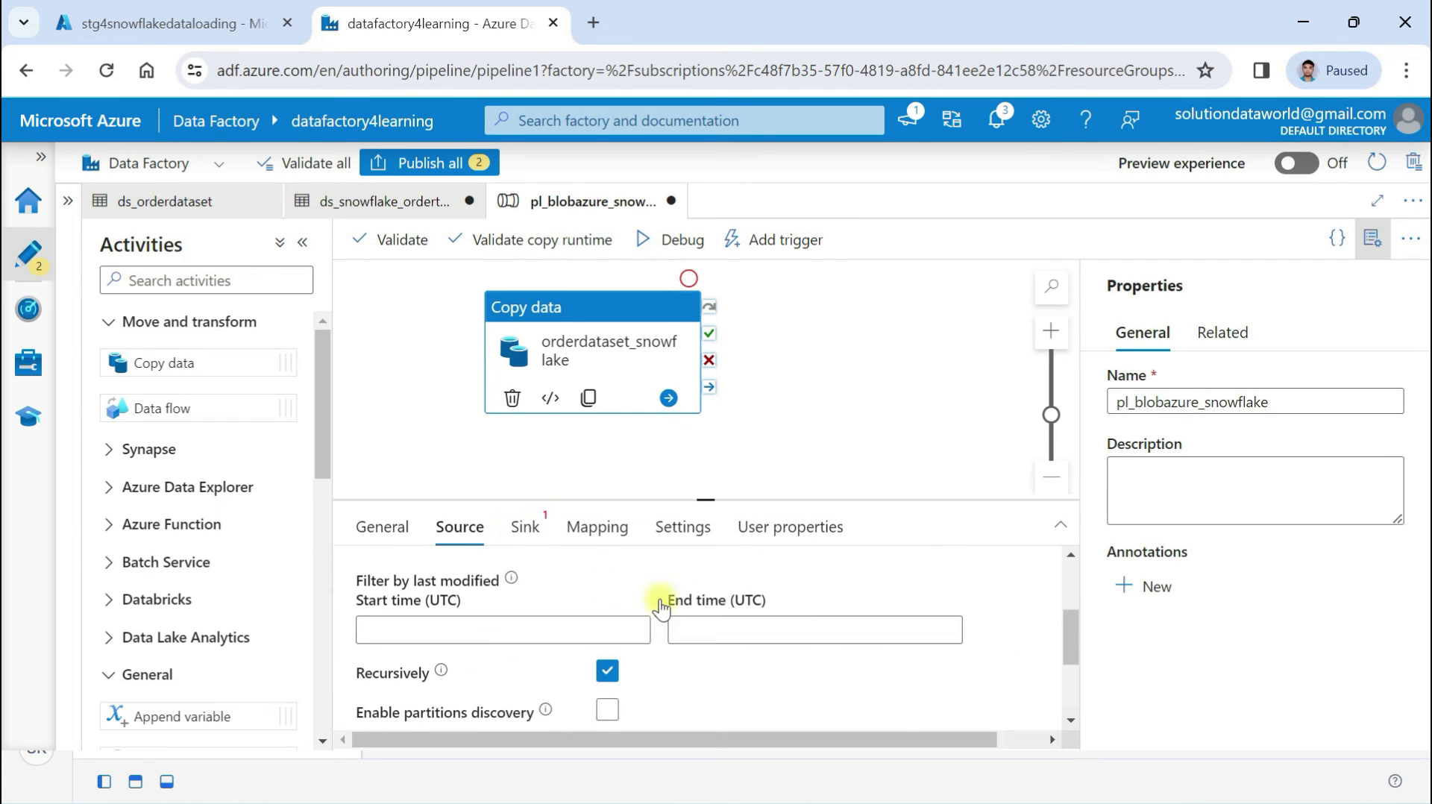
pyautogui.scroll(-2, 660, 604)
pyautogui.scroll(4, 660, 601)
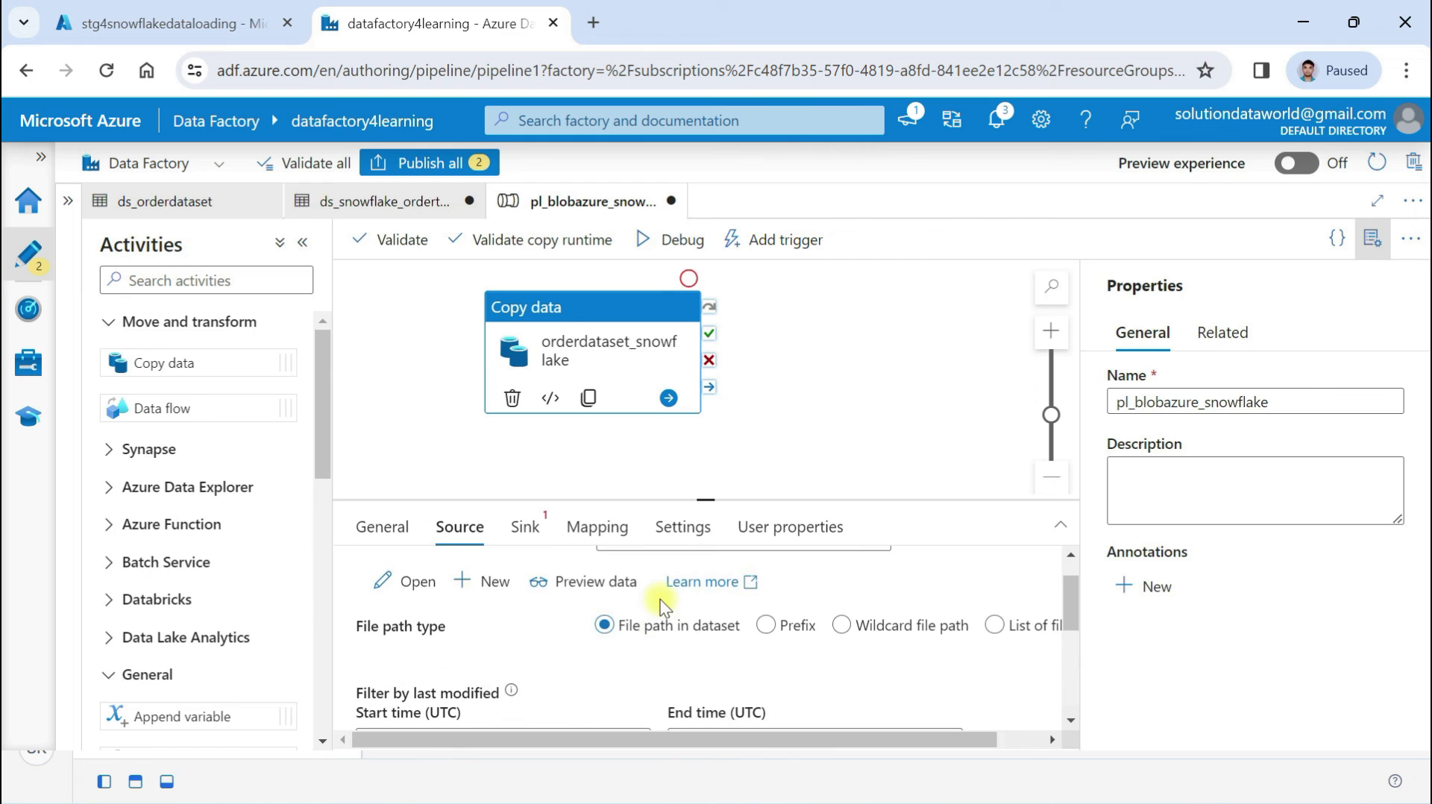
pyautogui.scroll(-2, 621, 687)
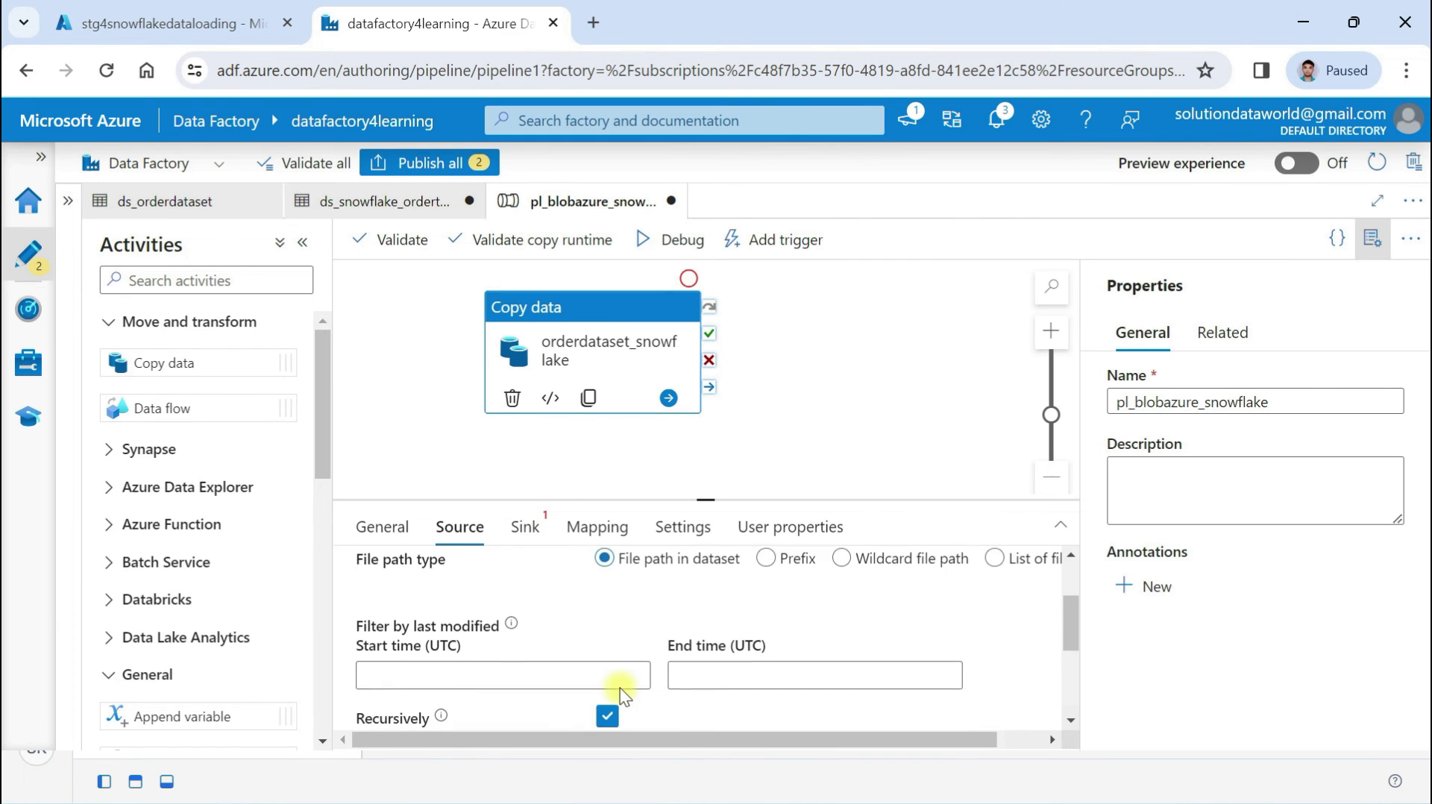
pyautogui.scroll(3, 619, 688)
pyautogui.click(881, 663)
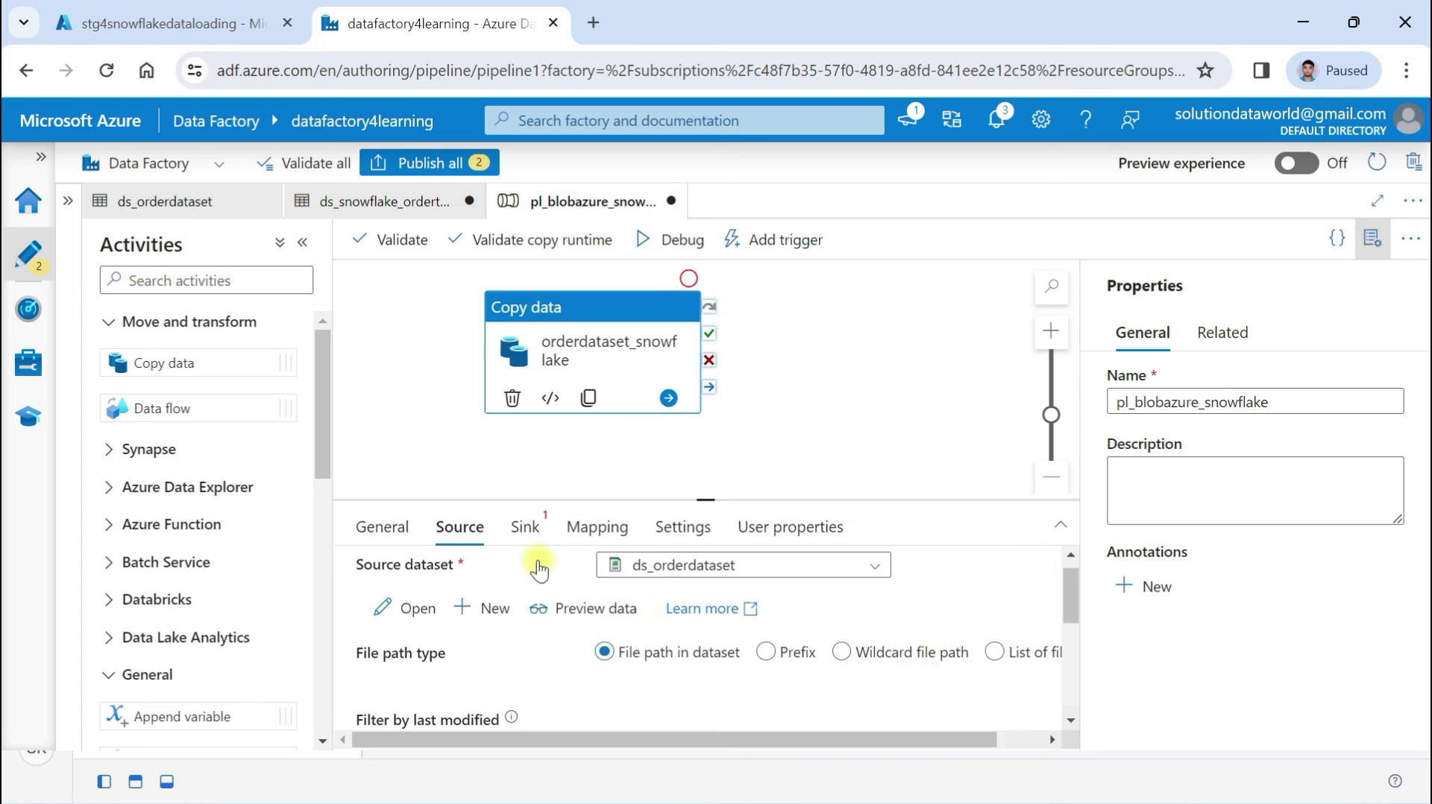
# Set the sink dataset to ds_snowflake_ordertable and review the Mapping and User properties
pyautogui.click(525, 528)
pyautogui.click(722, 584)
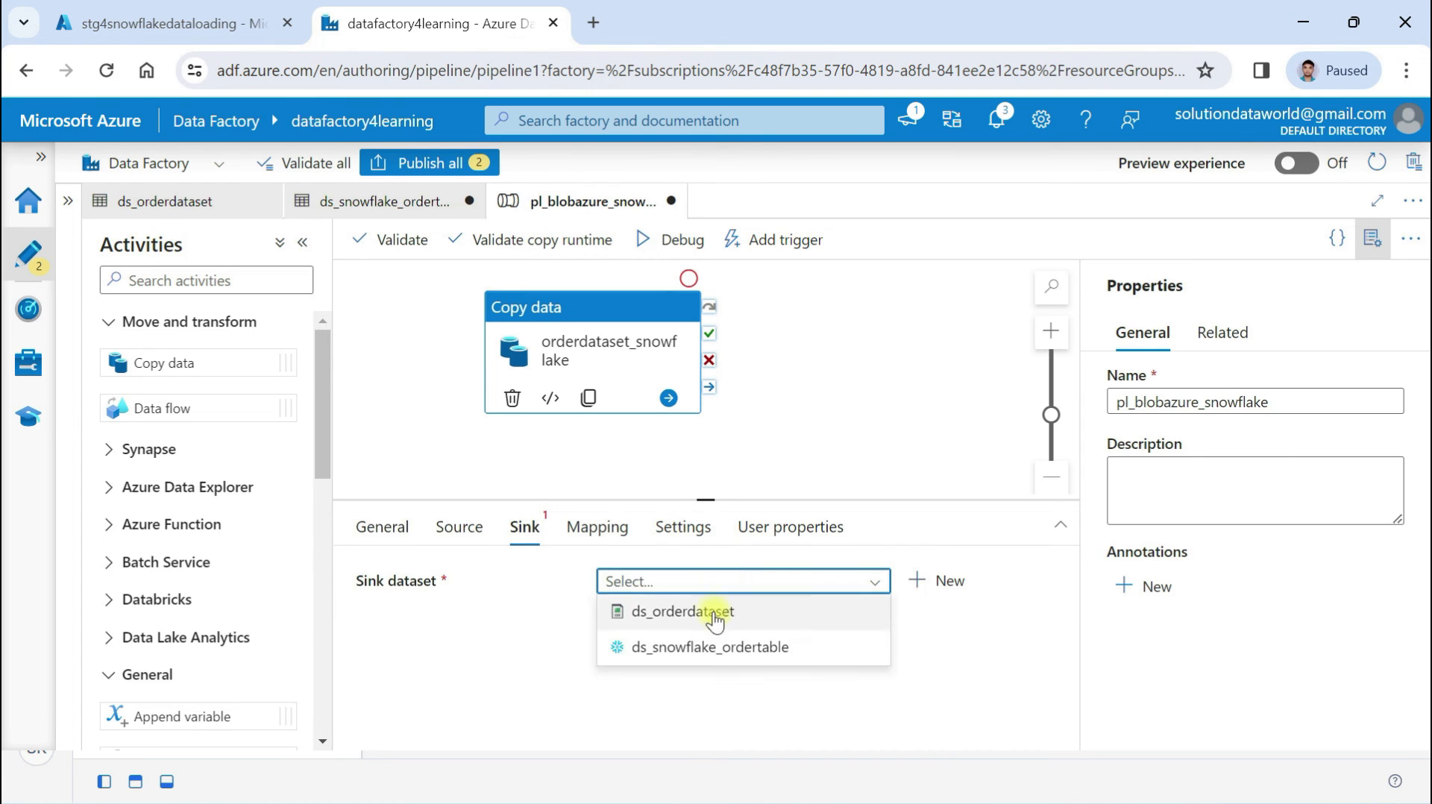
pyautogui.click(705, 648)
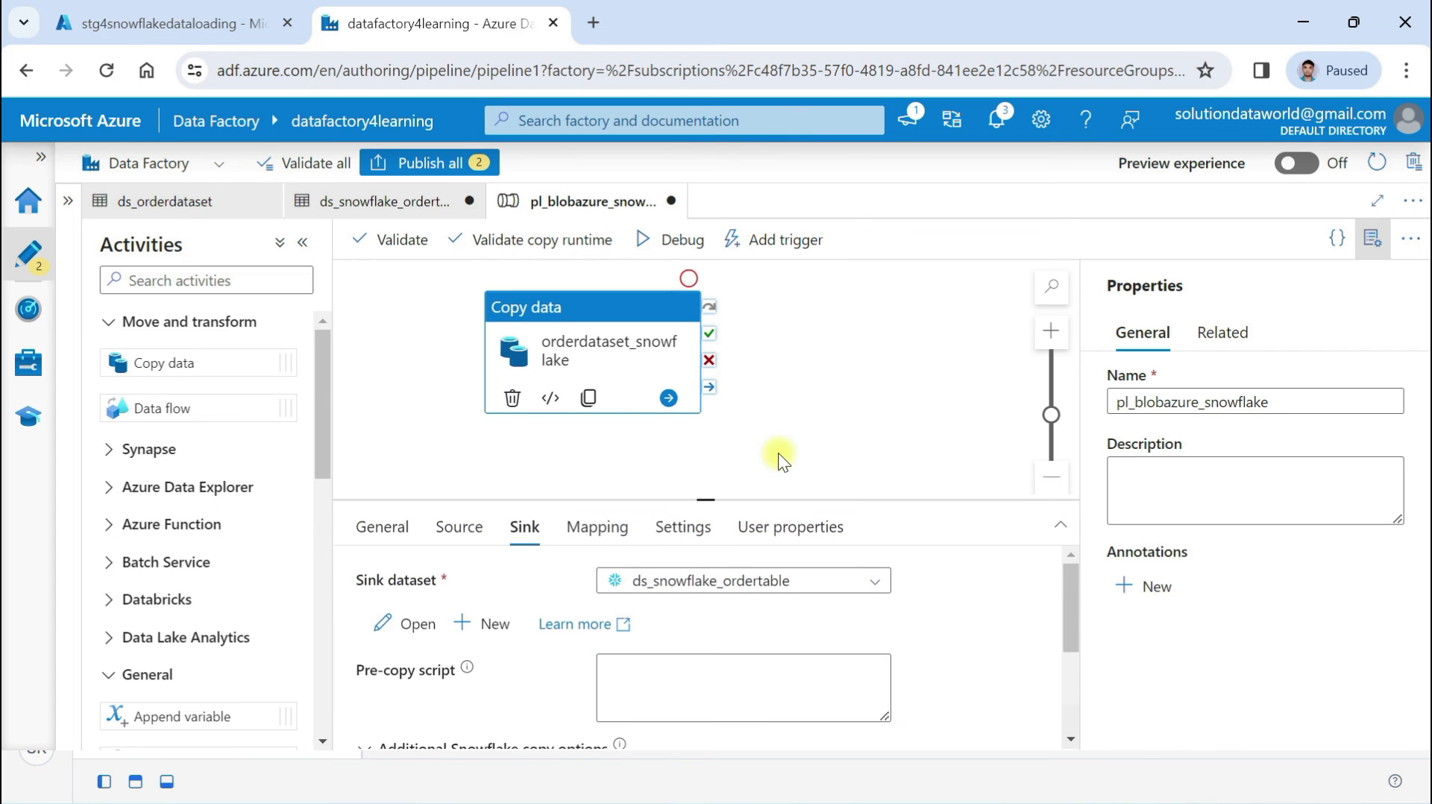
pyautogui.scroll(3, 777, 453)
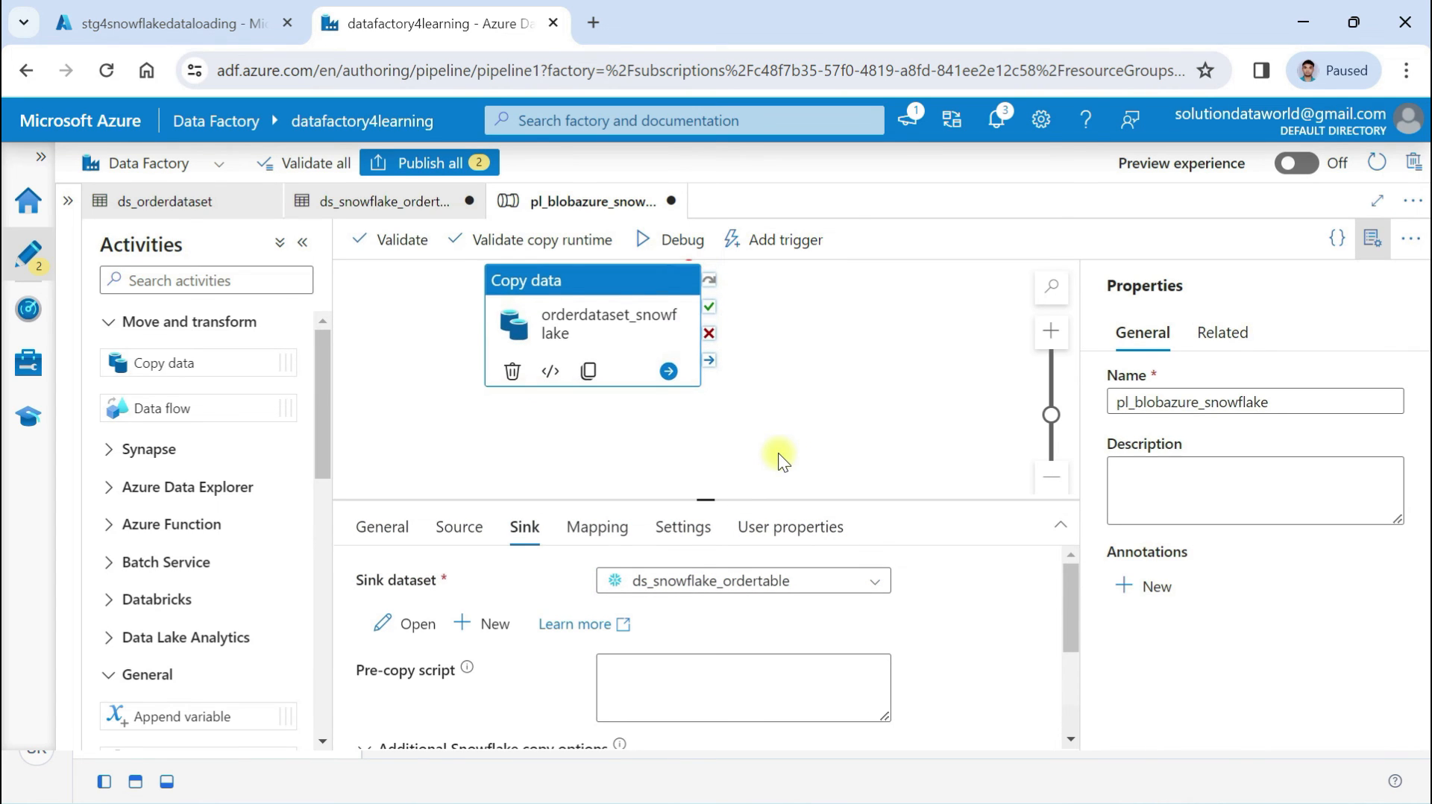
pyautogui.scroll(-3, 564, 617)
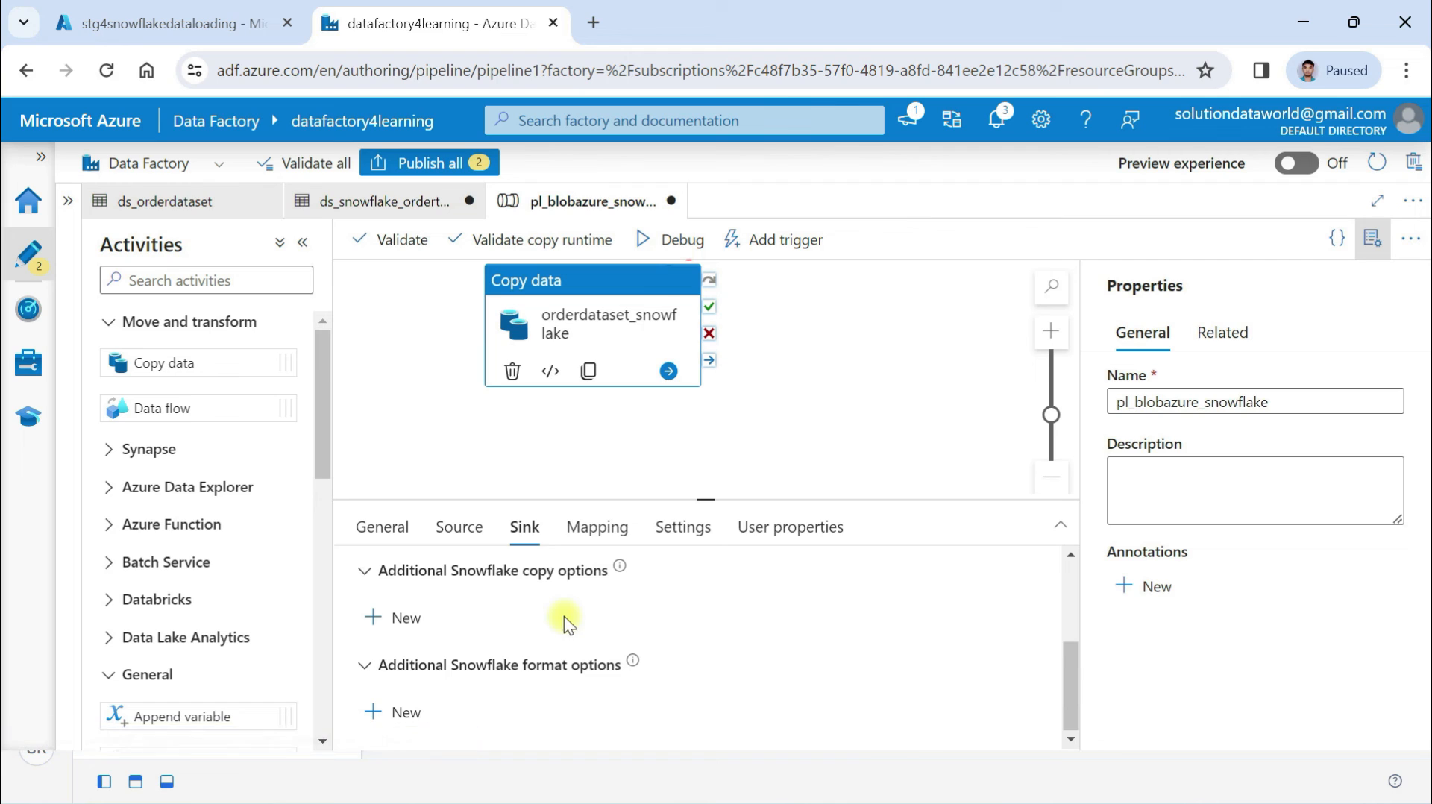
pyautogui.click(595, 527)
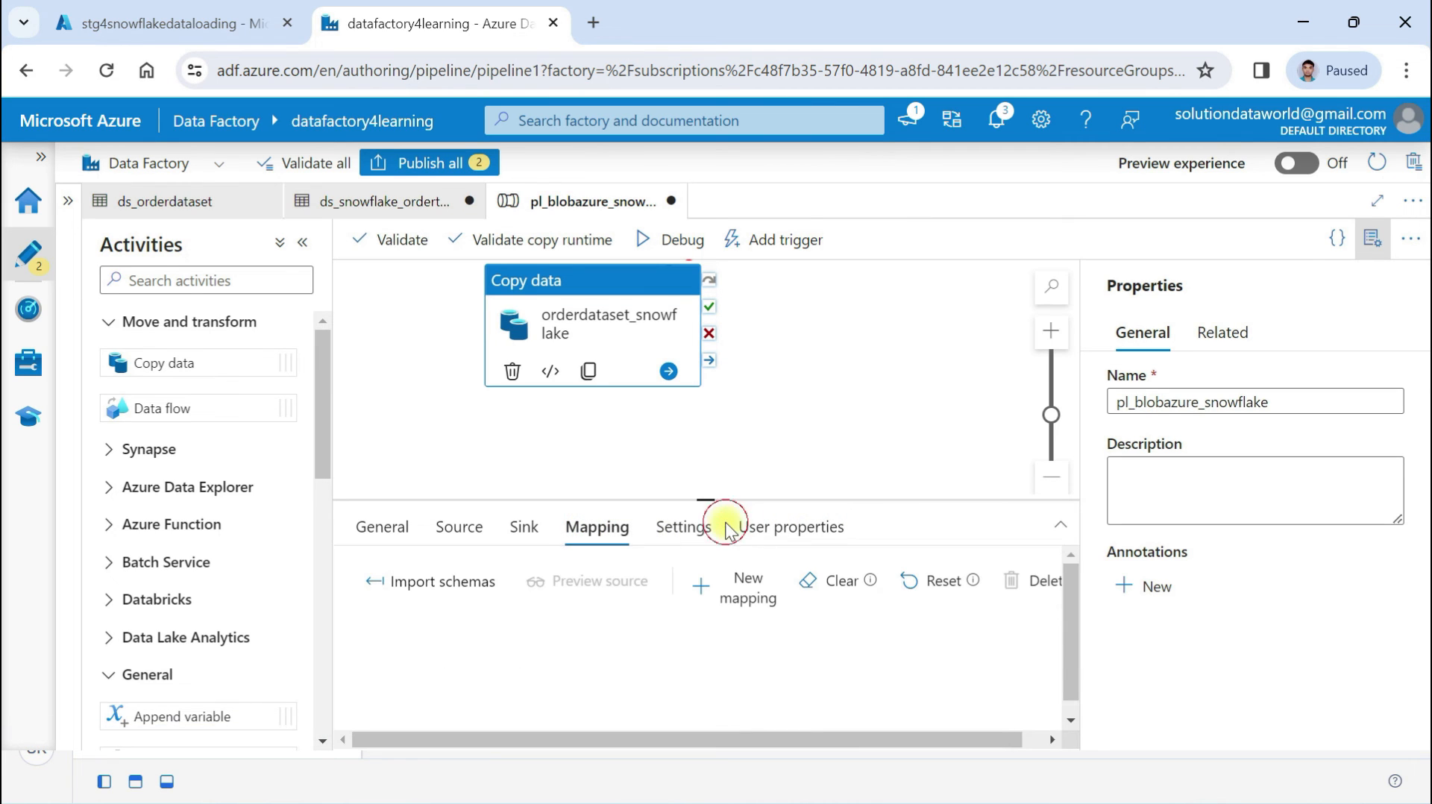
pyautogui.click(824, 537)
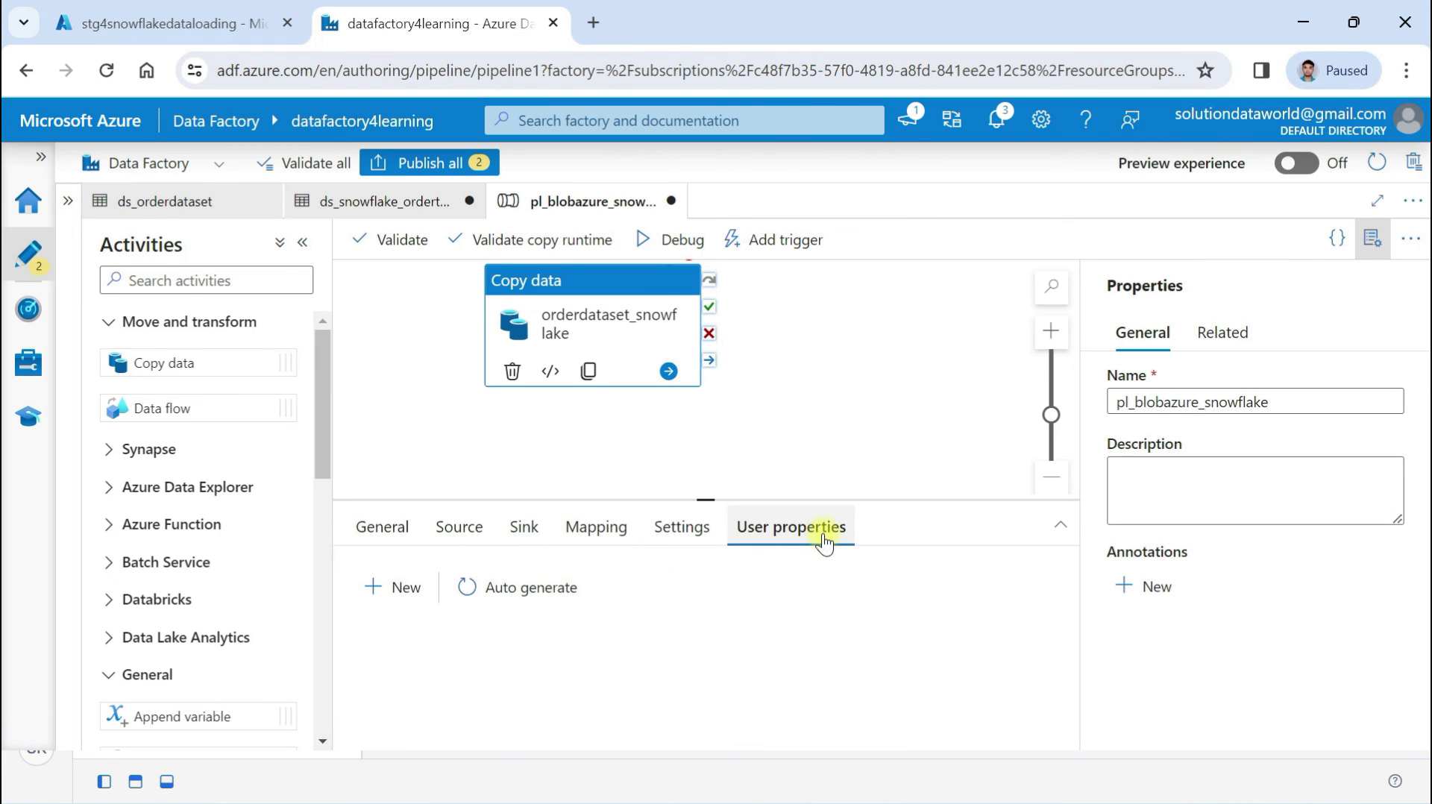
# Publish the pipeline and dataset, then validate the factory and close the error-free results
pyautogui.click(423, 164)
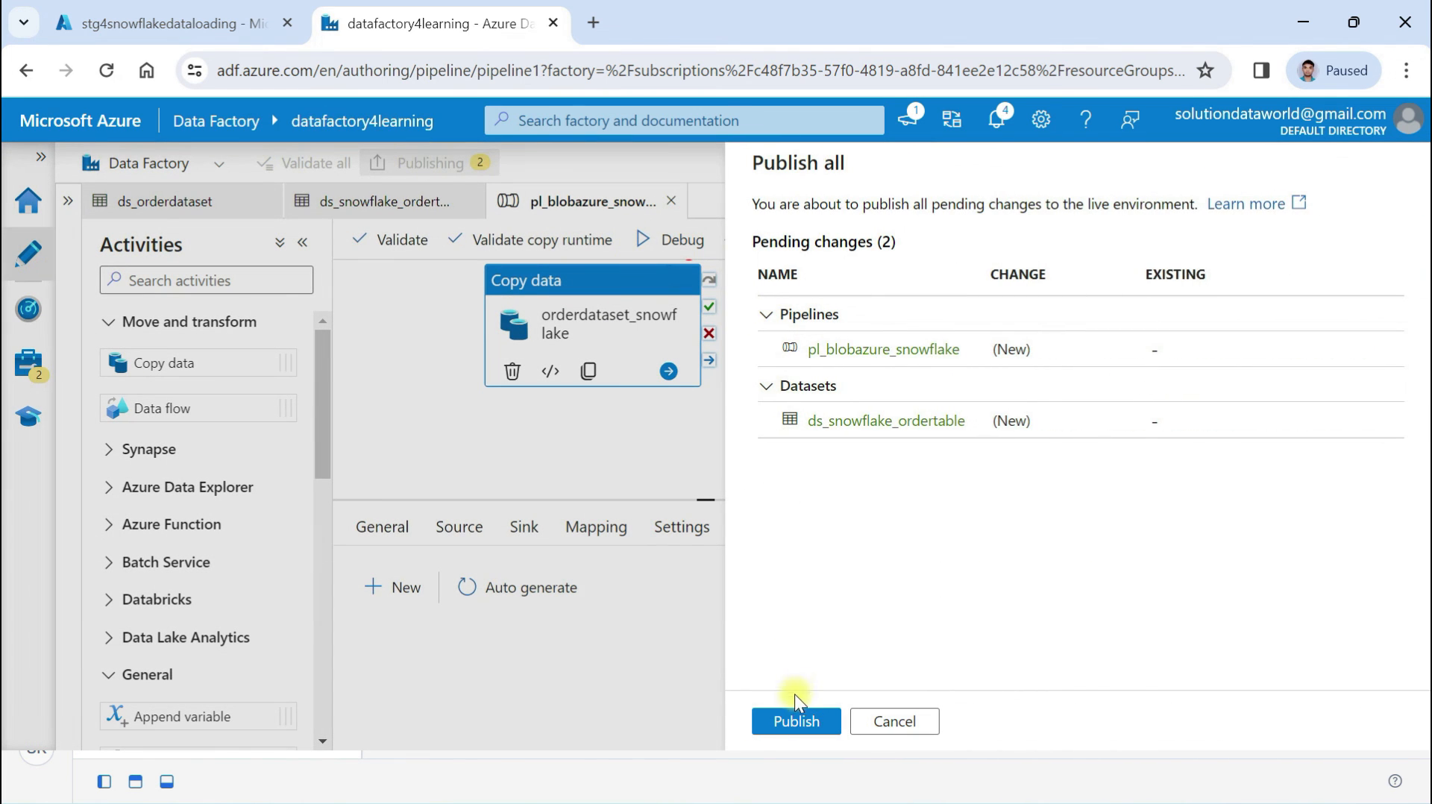
pyautogui.click(797, 721)
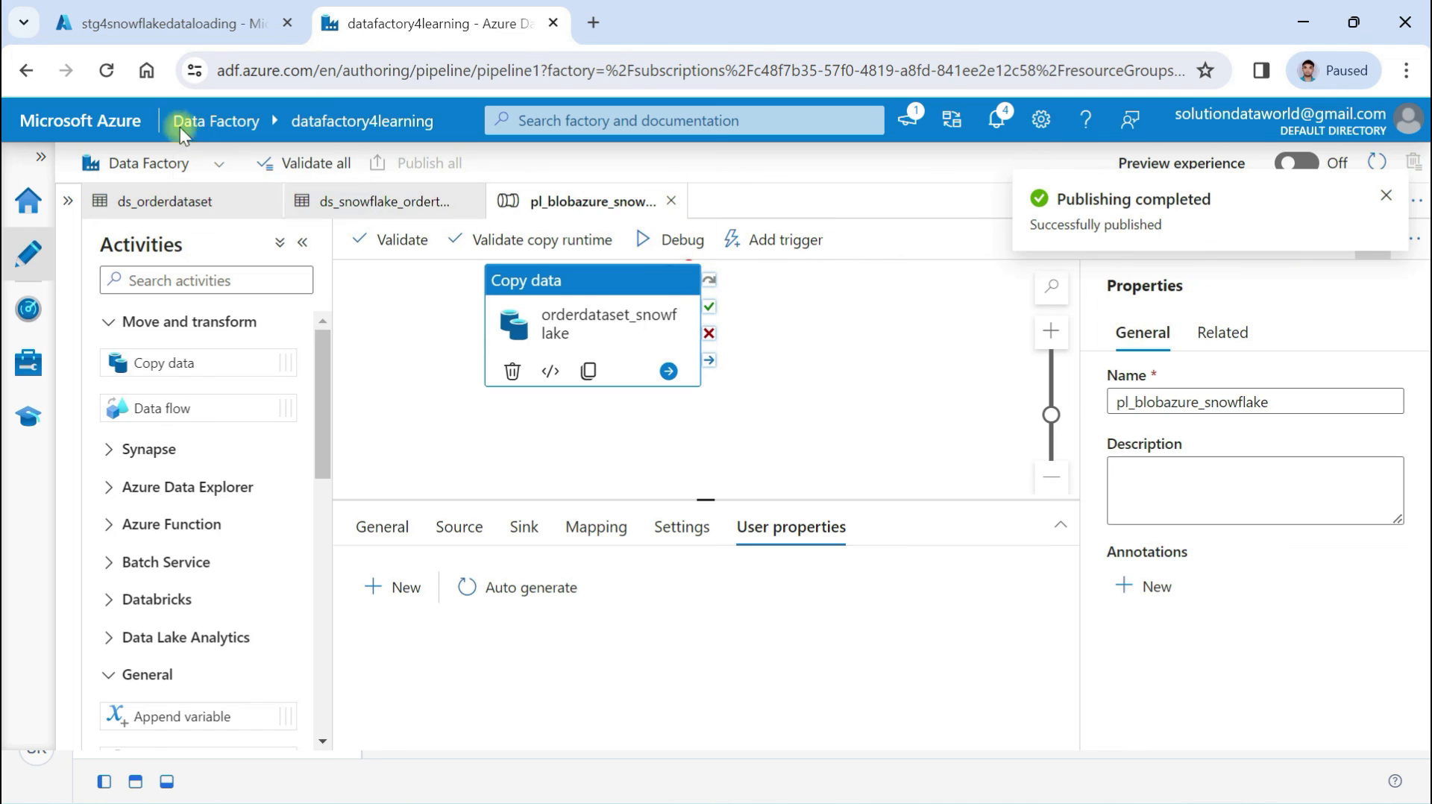
pyautogui.click(273, 166)
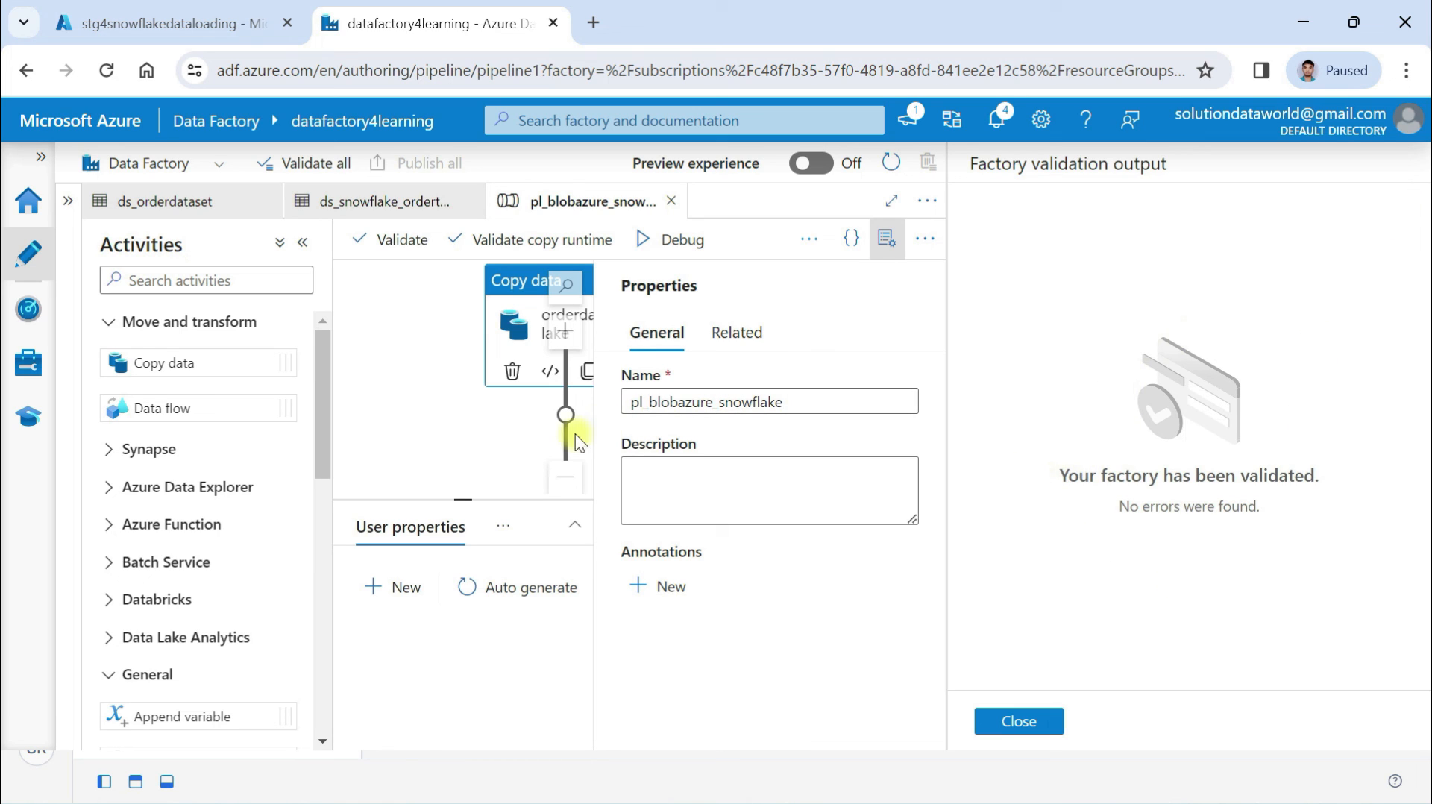
pyautogui.click(501, 435)
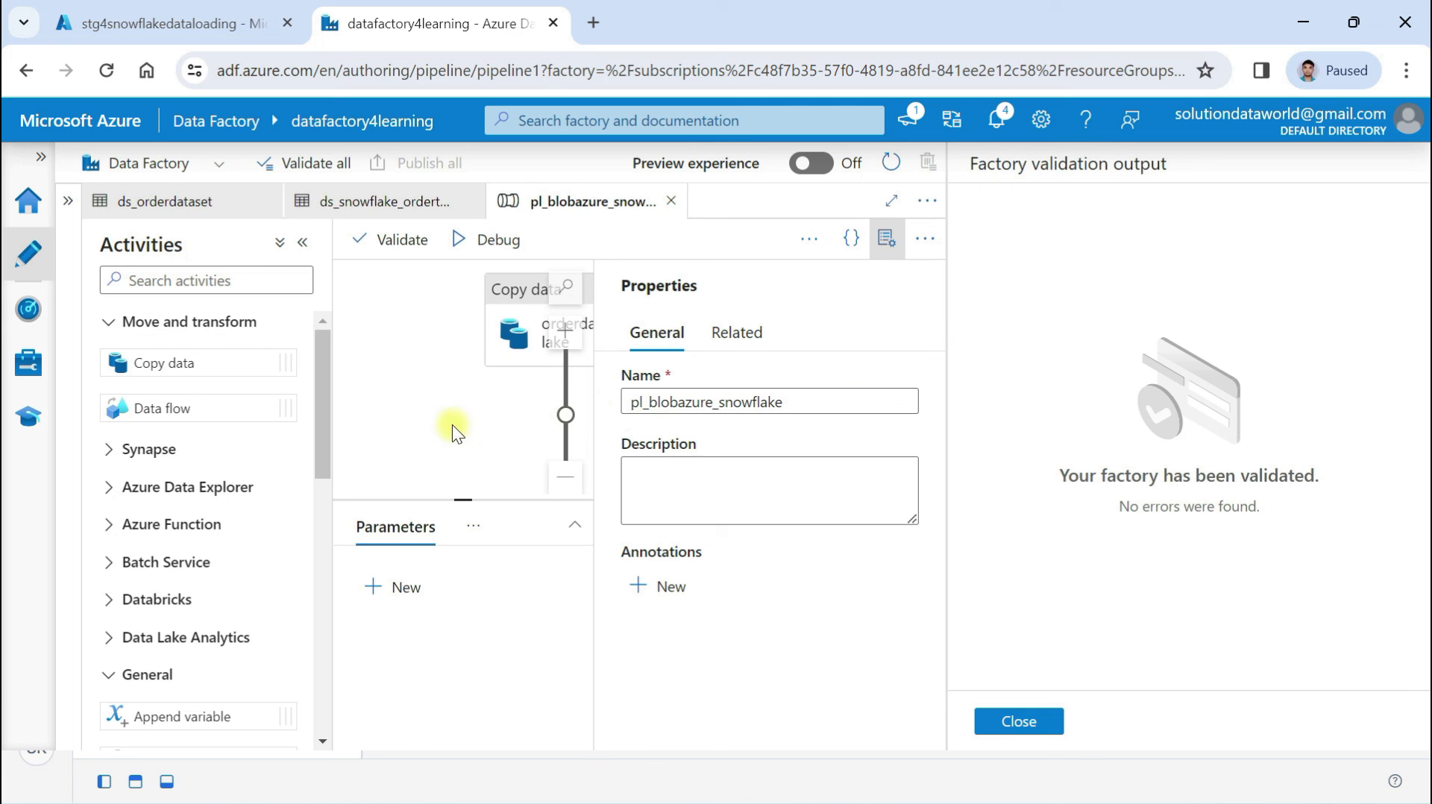
pyautogui.click(979, 718)
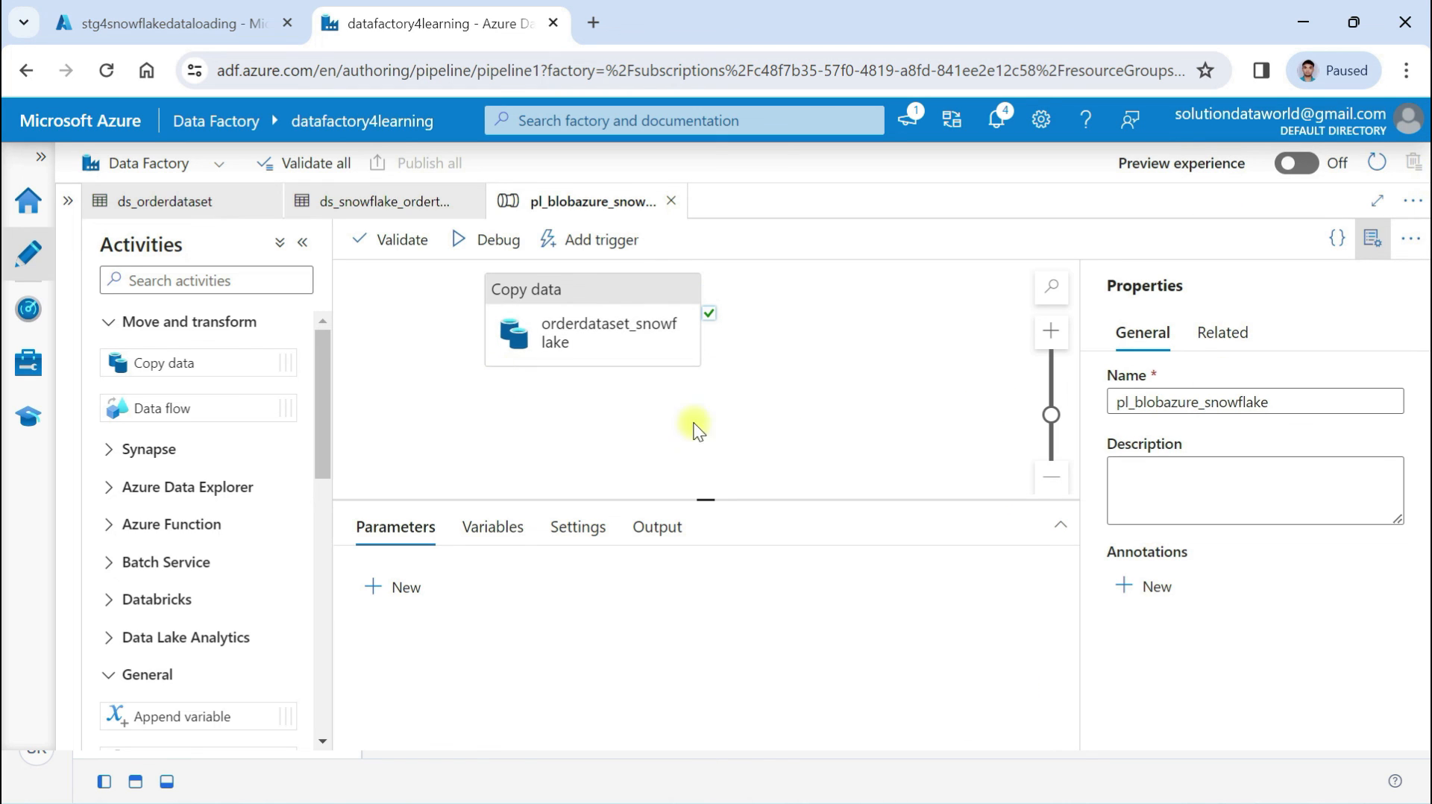
# Debug-run pl_blobazure_snowflake with an enlarged output panel until the copy activity succeeds
pyautogui.click(486, 240)
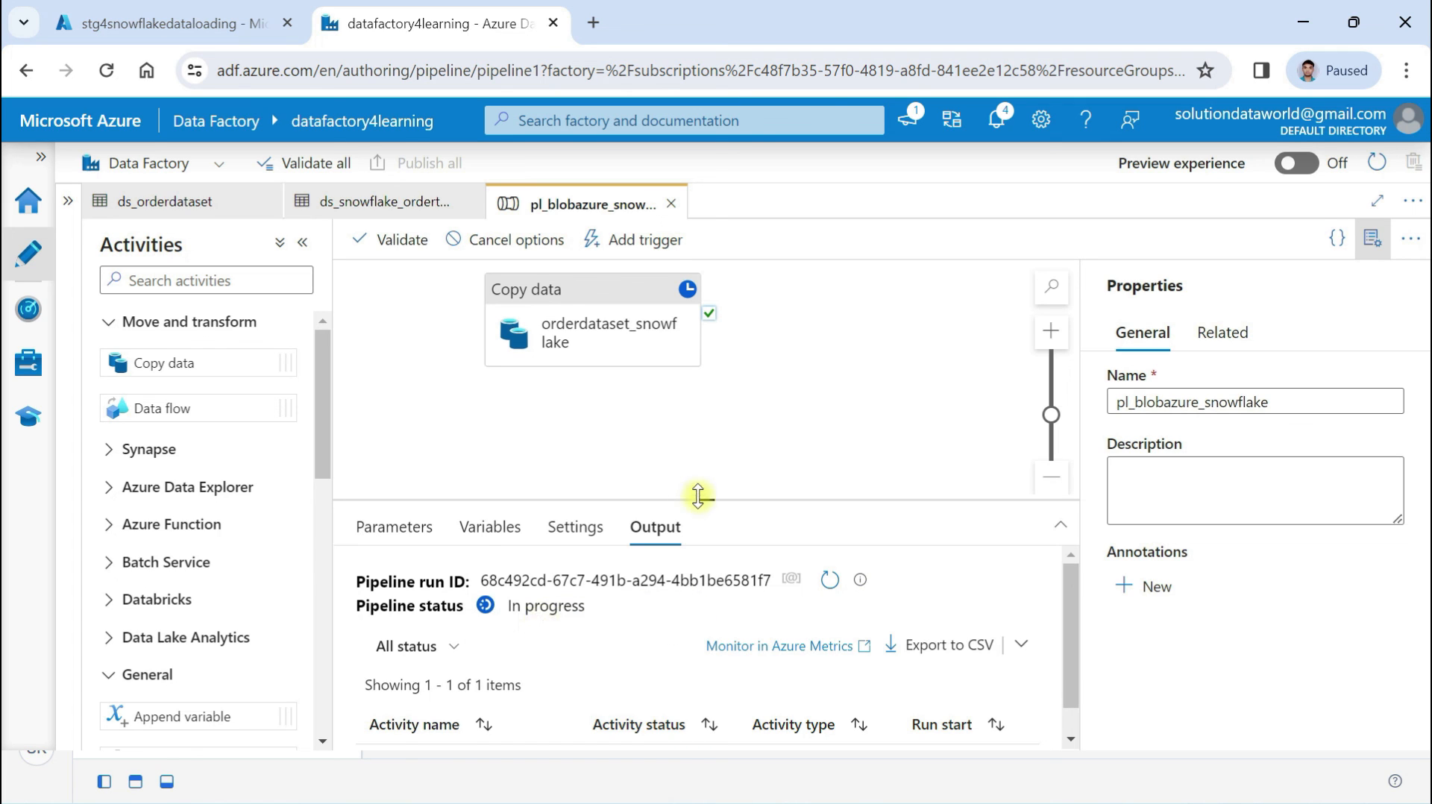
pyautogui.moveTo(696, 500); pyautogui.dragTo(701, 385)
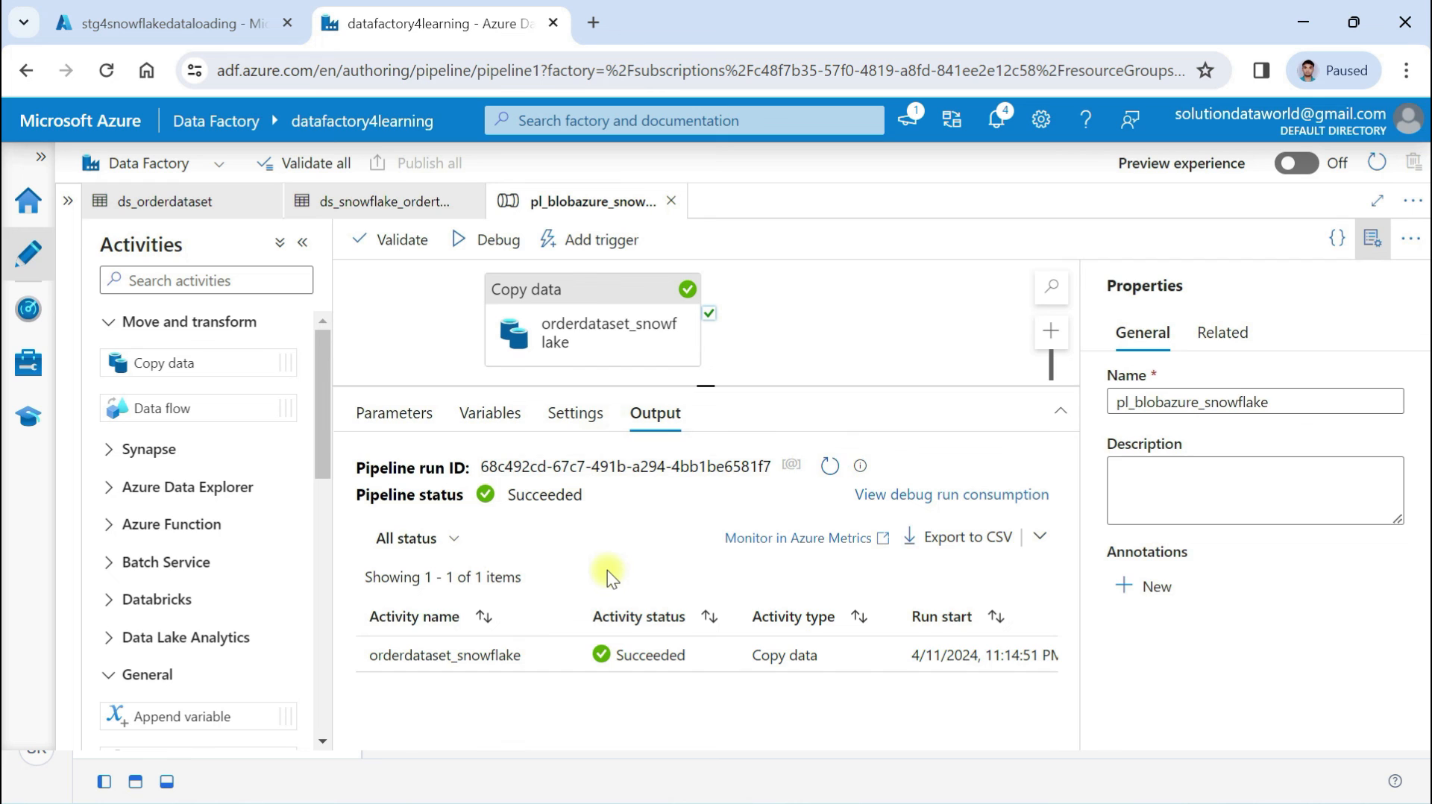
pyautogui.hotkey('alt', 'Tab')
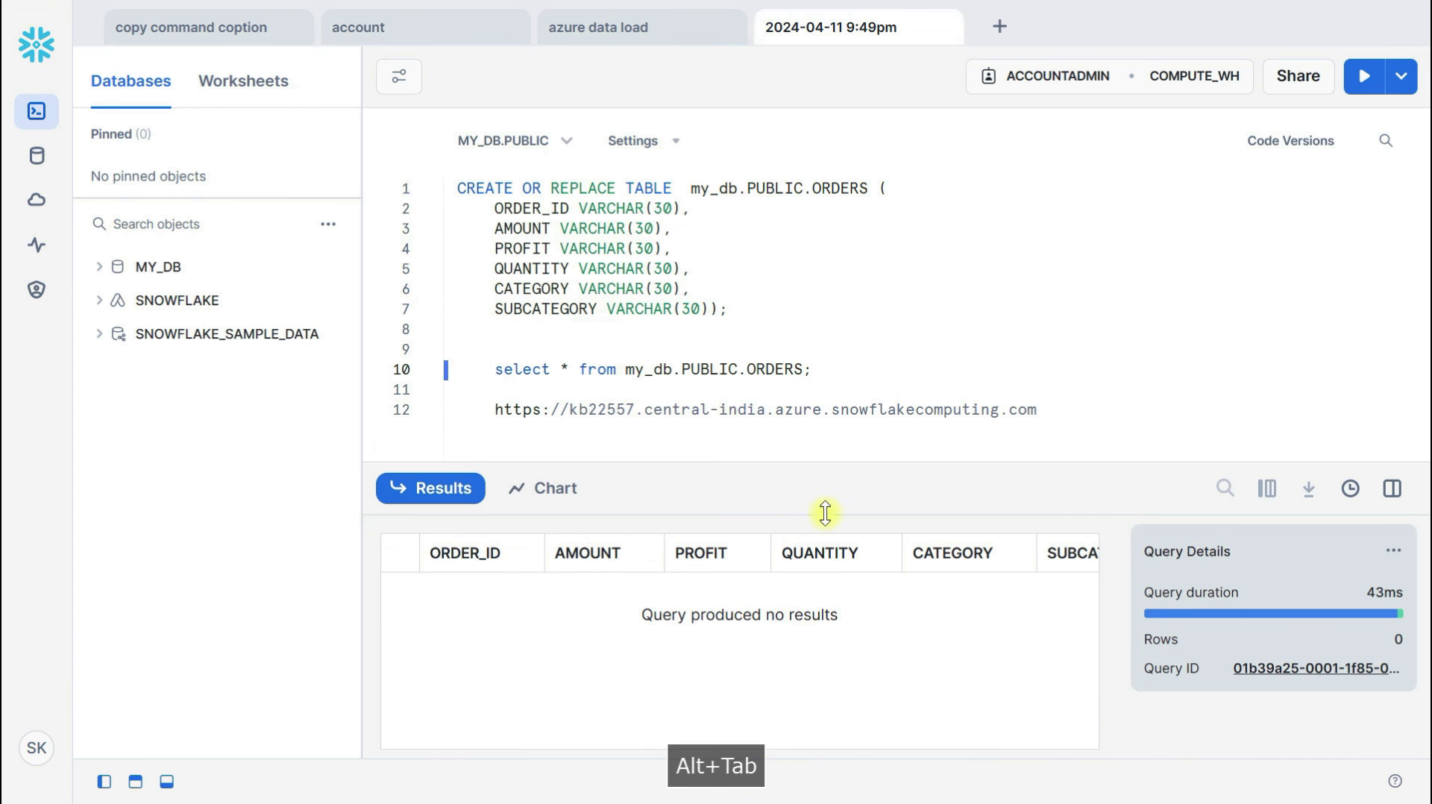
# Rerun the ORDERS select to see the 24 loaded rows, then return to Data Factory
pyautogui.hotkey('ctrl', 'Return')
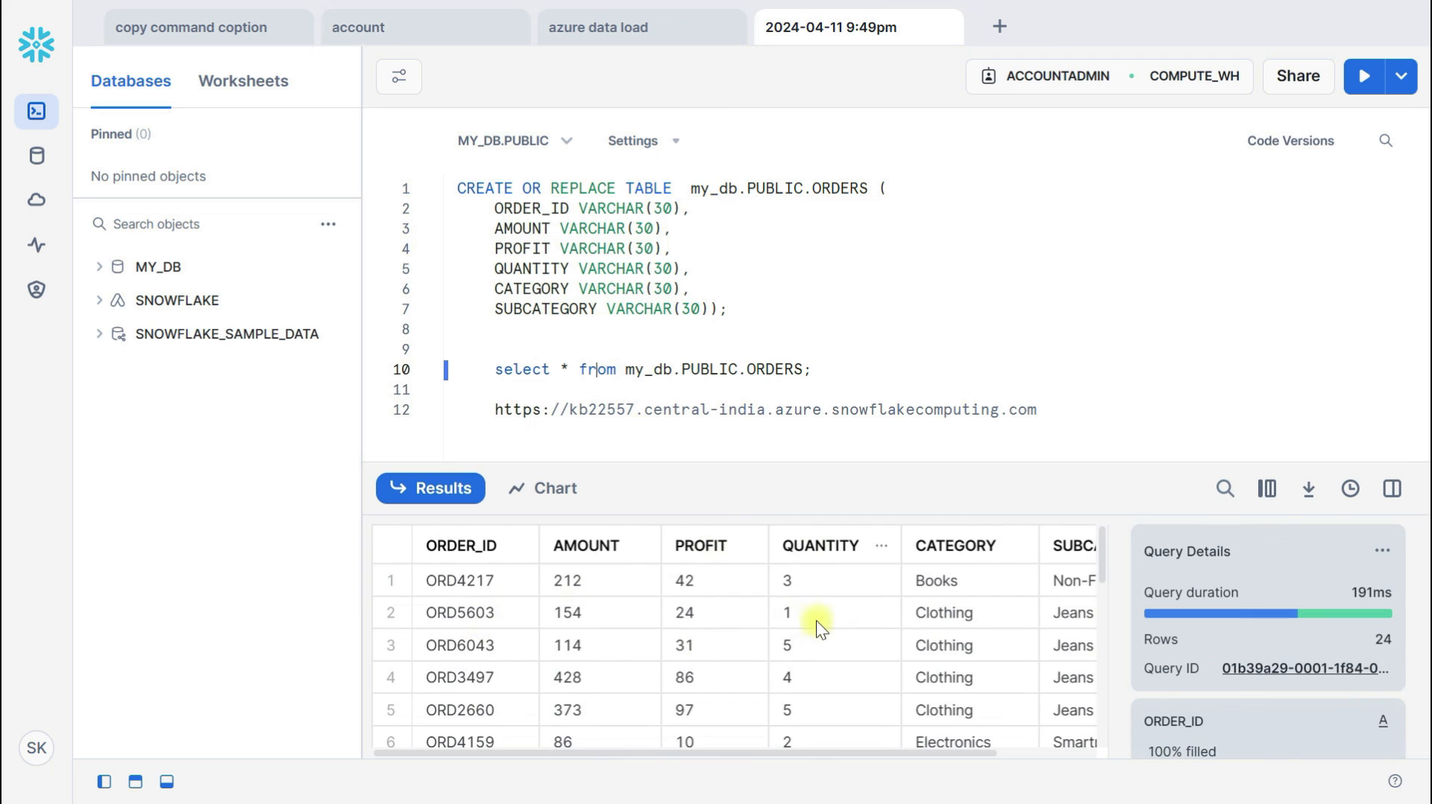
pyautogui.moveTo(771, 473); pyautogui.dragTo(780, 292)
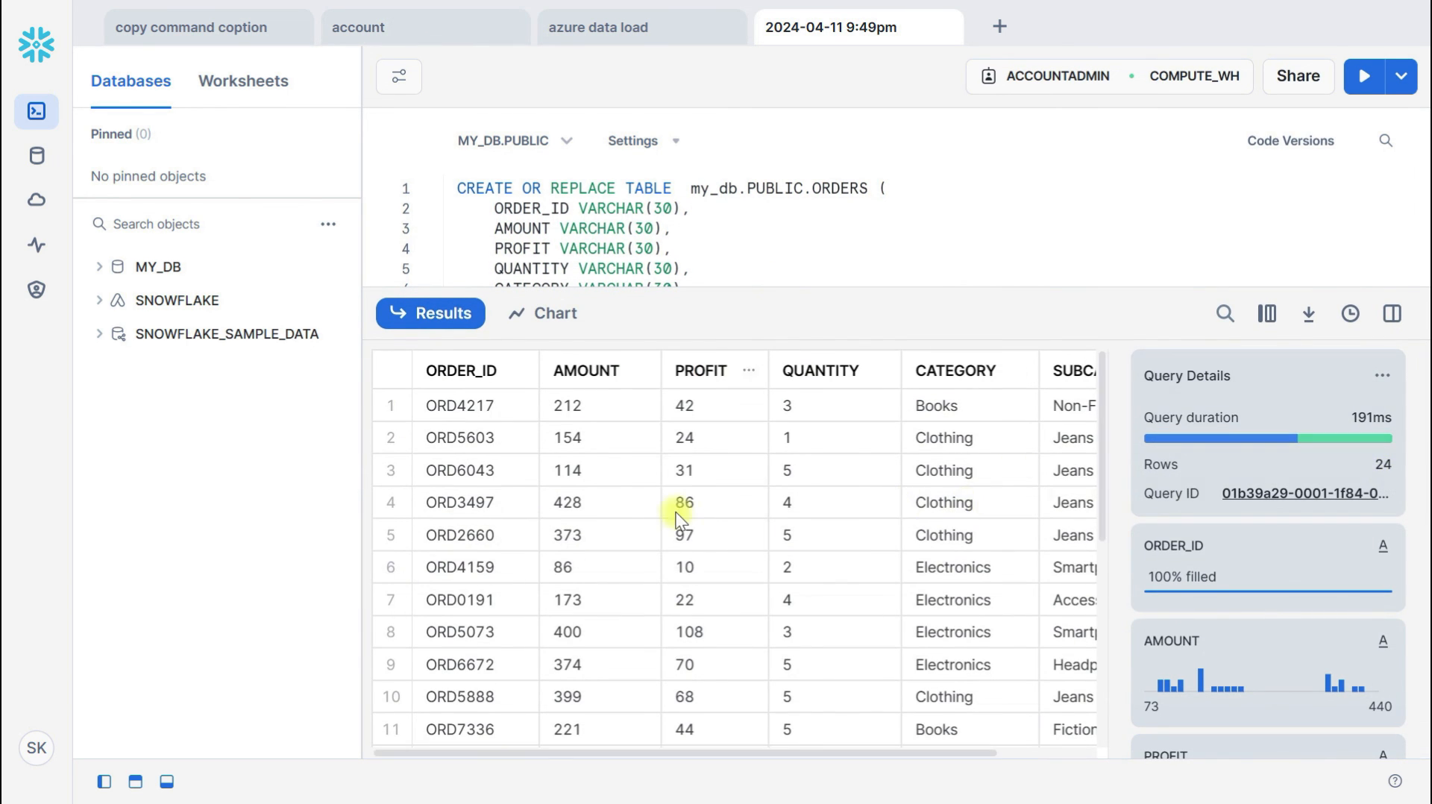
pyautogui.hotkey('alt', 'Tab')
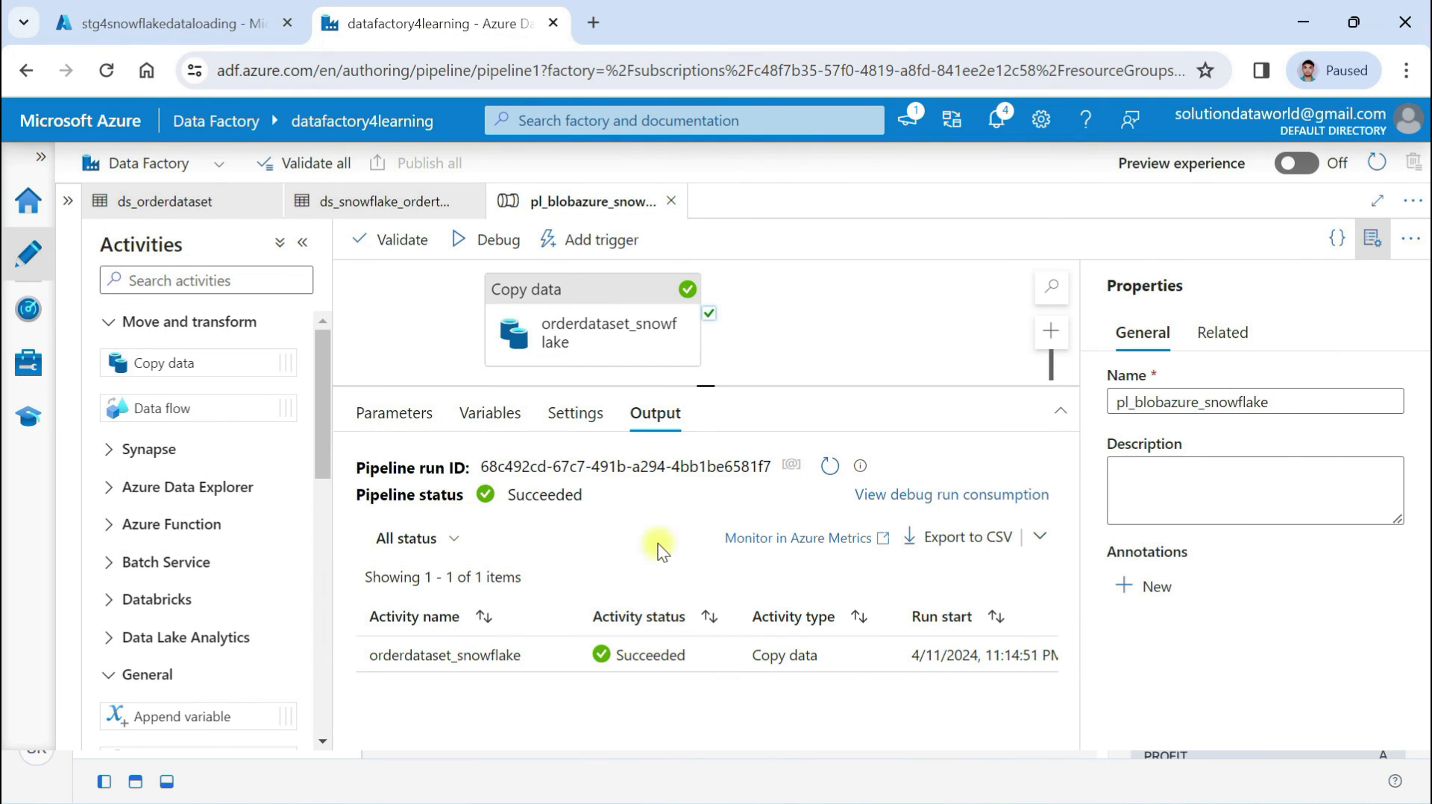
pyautogui.moveTo(593, 653)
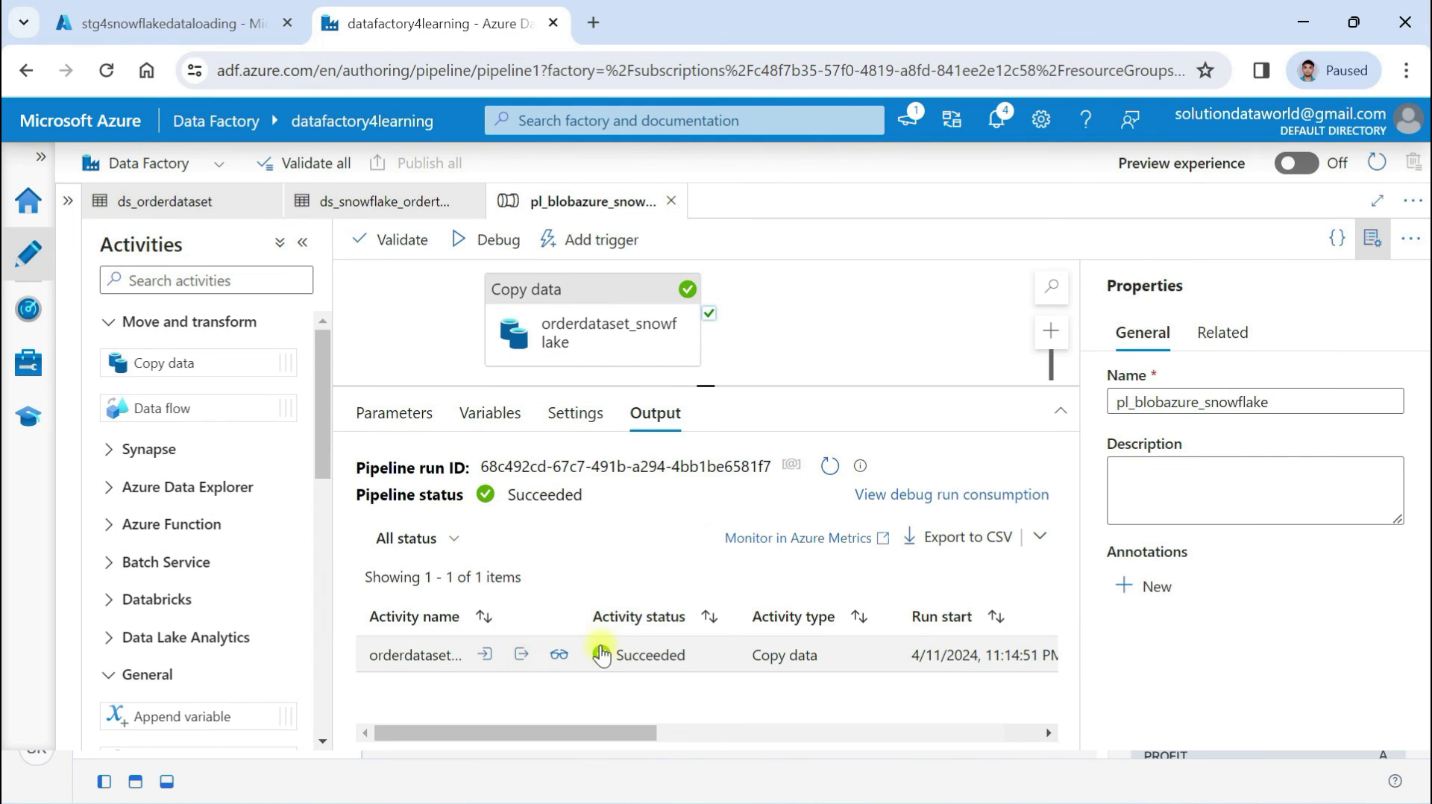
pyautogui.click(559, 654)
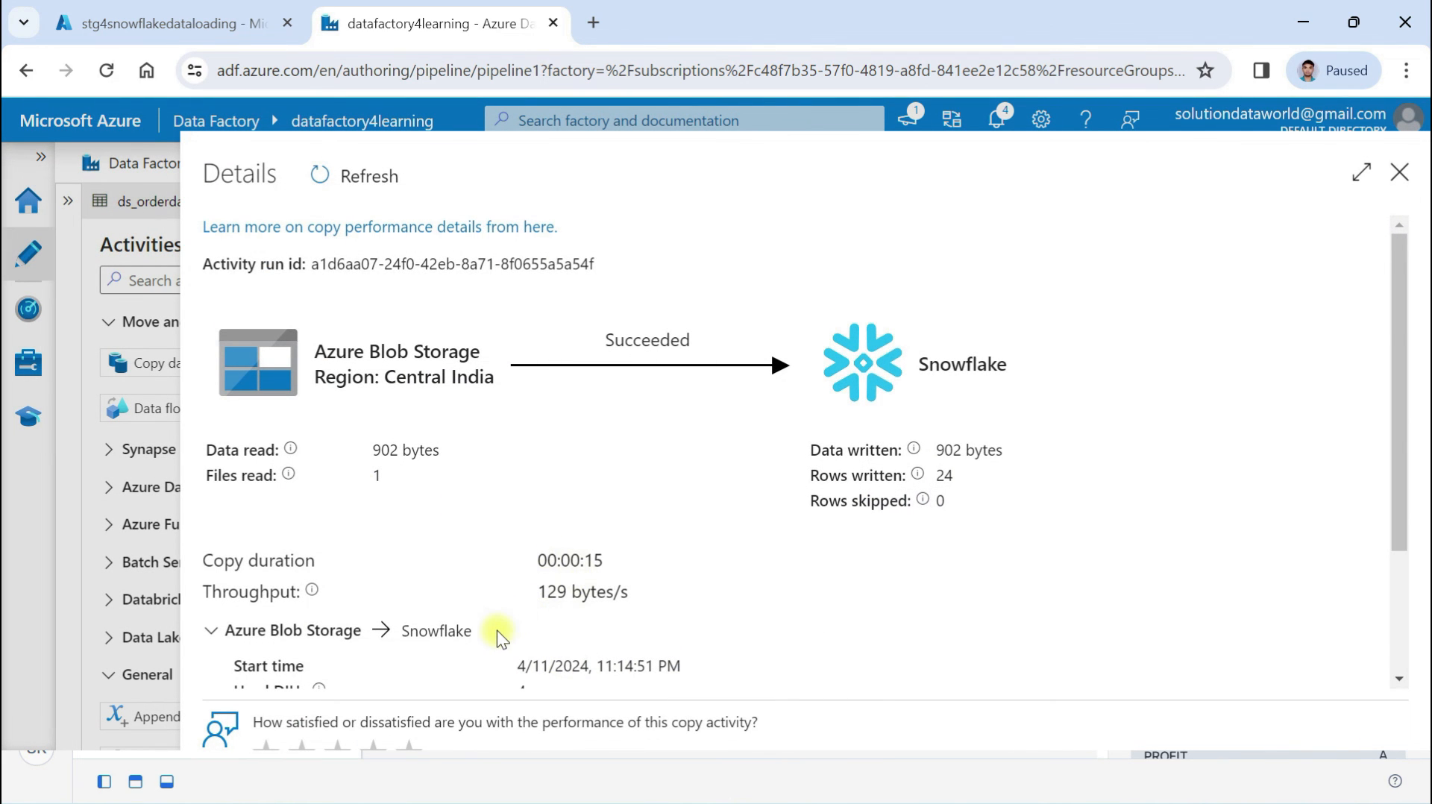
pyautogui.scroll(-3, 497, 629)
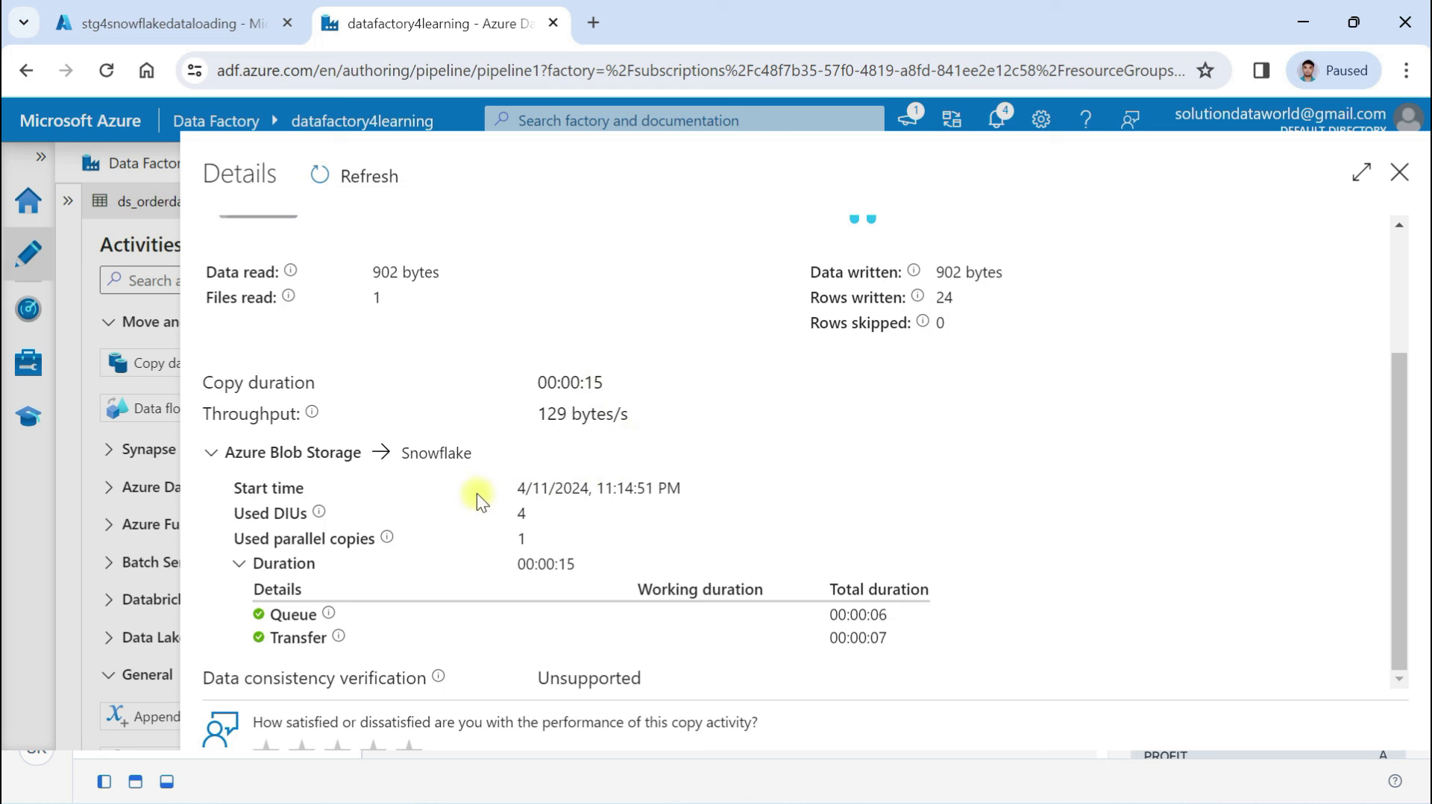
pyautogui.scroll(2, 593, 575)
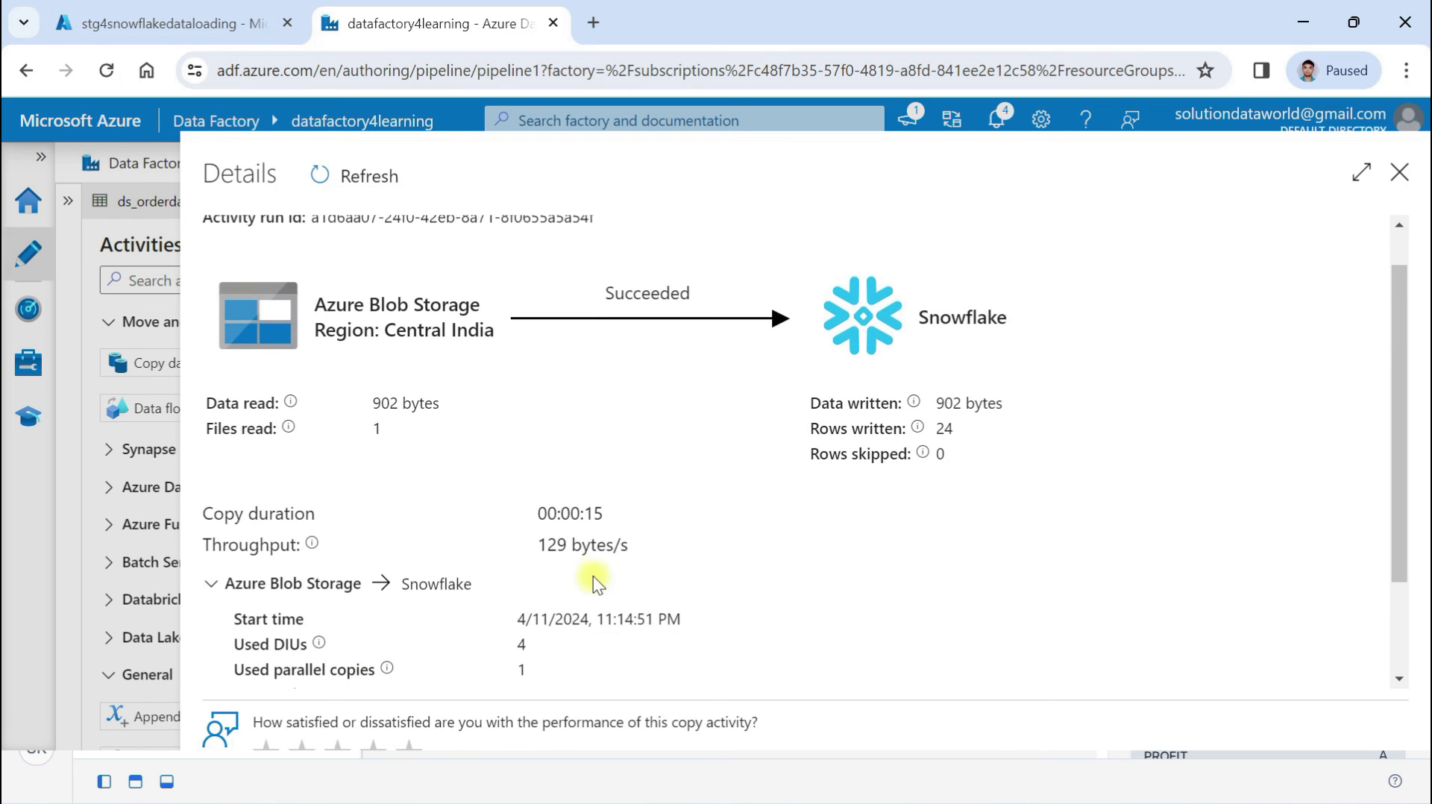
pyautogui.moveTo(915, 416)
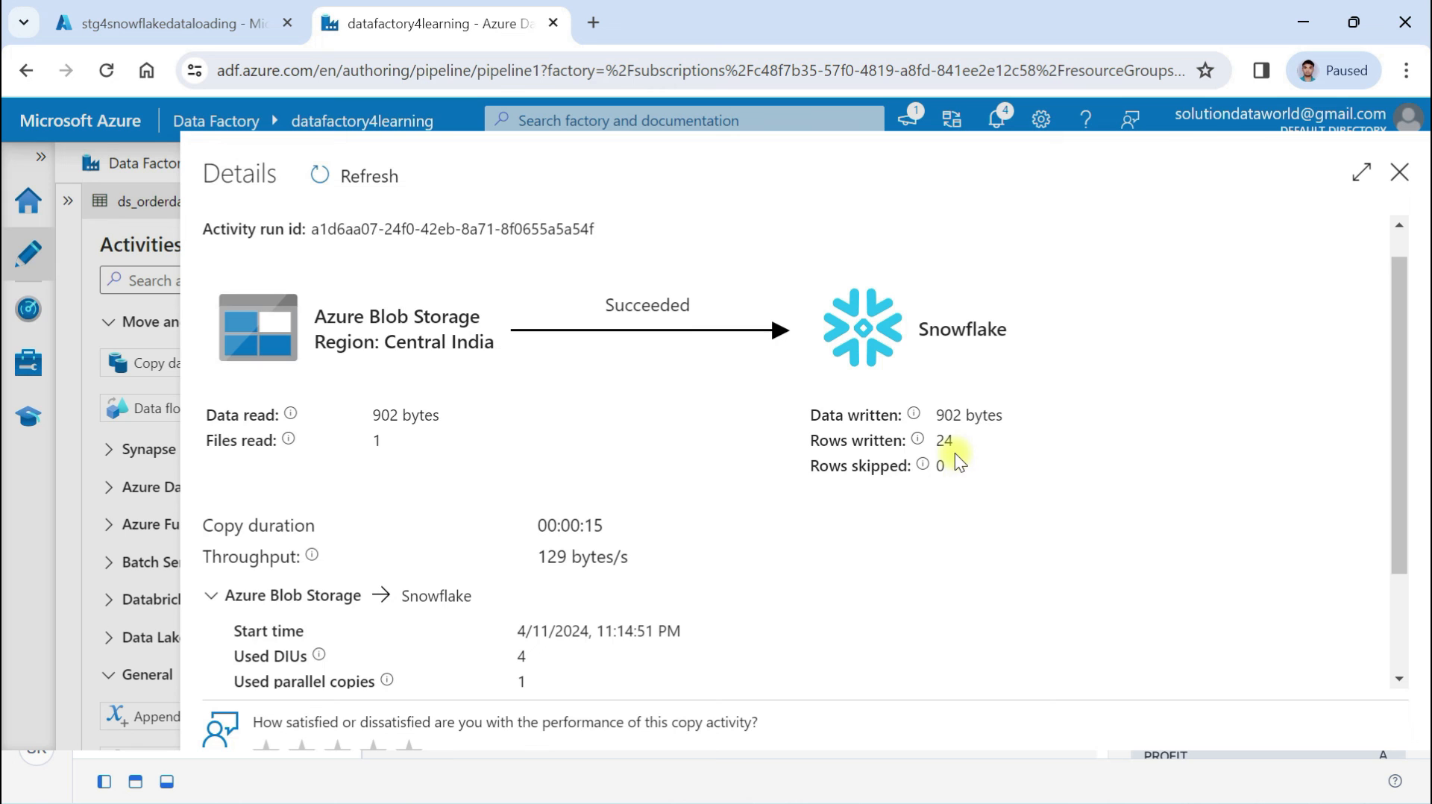
pyautogui.scroll(-2, 880, 522)
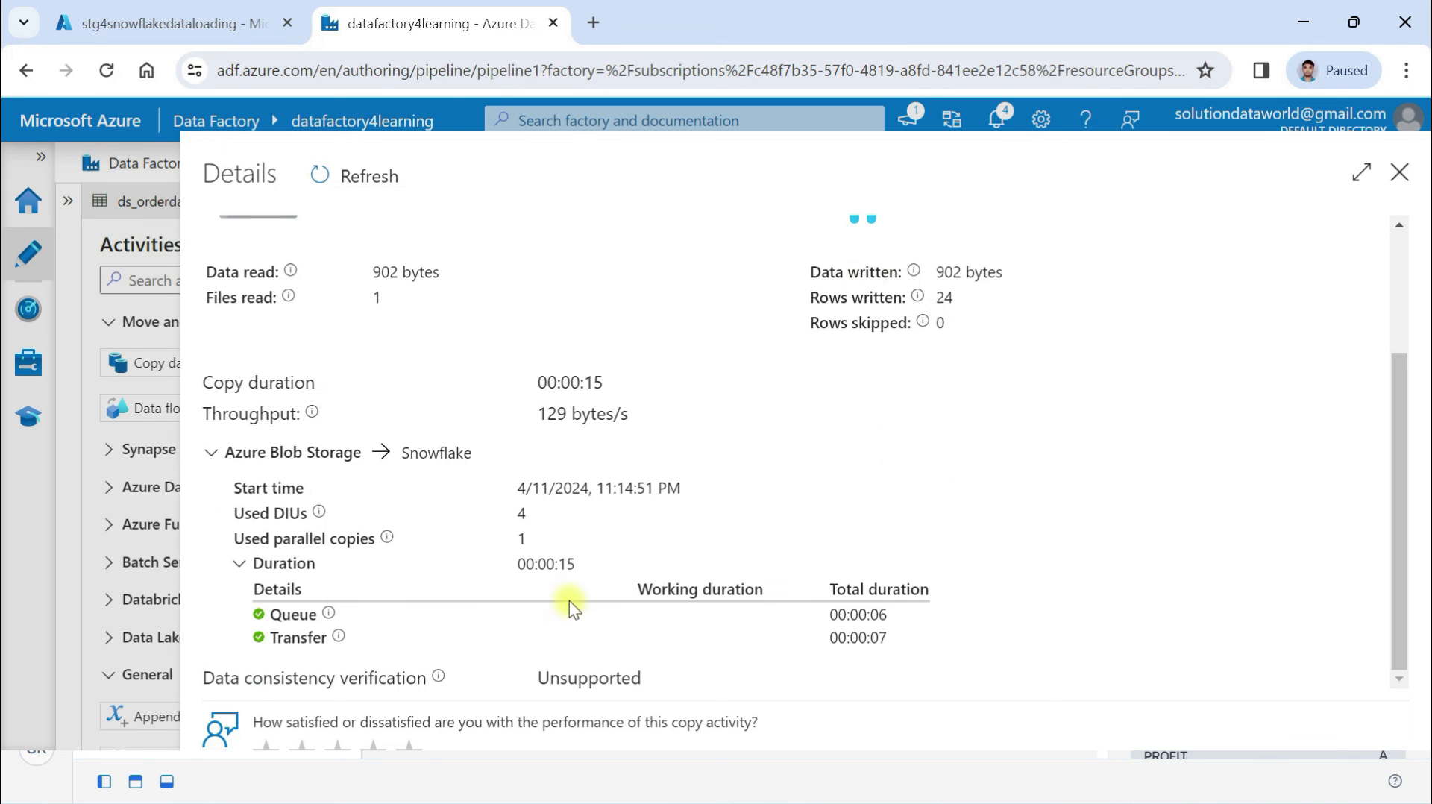
pyautogui.scroll(3, 647, 456)
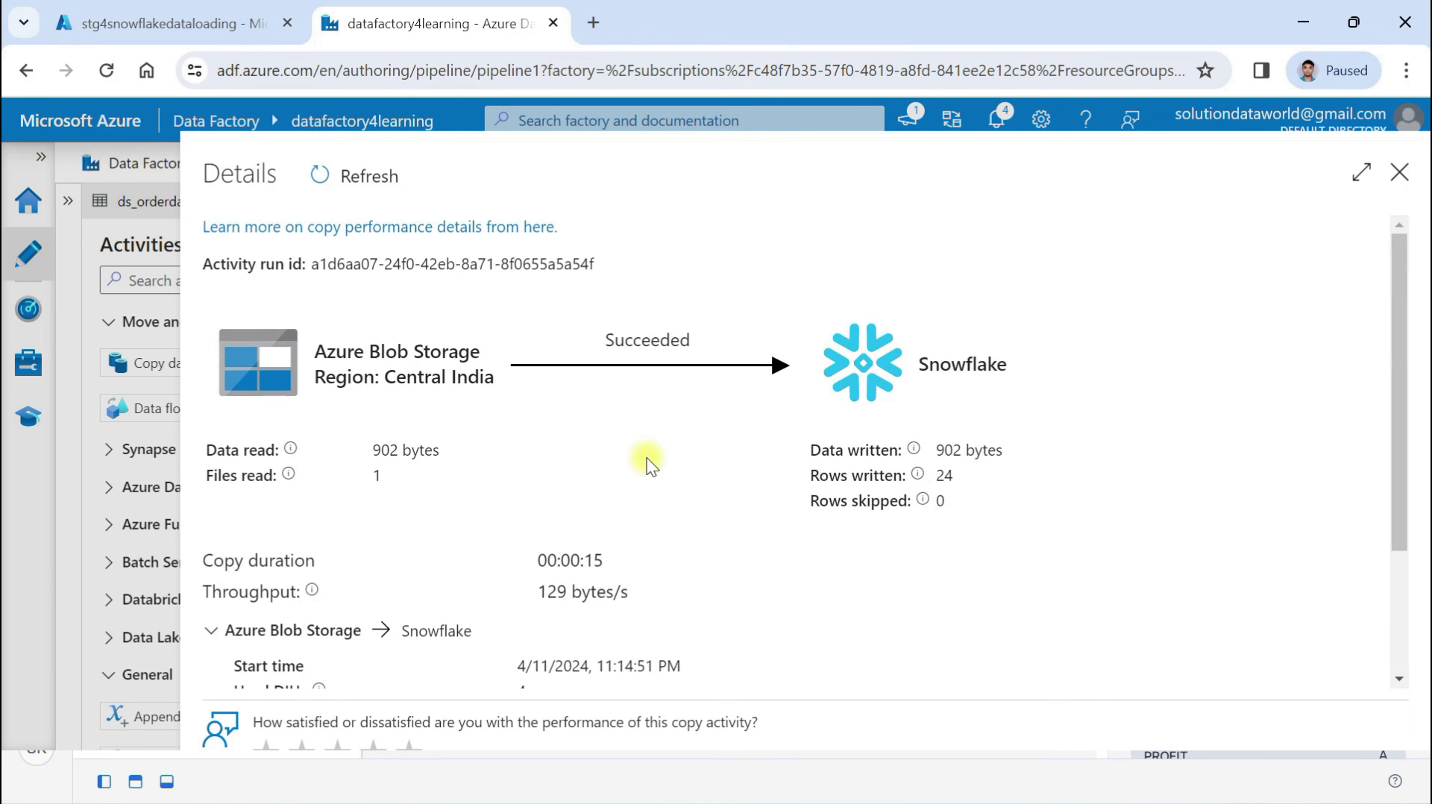
pyautogui.click(1398, 172)
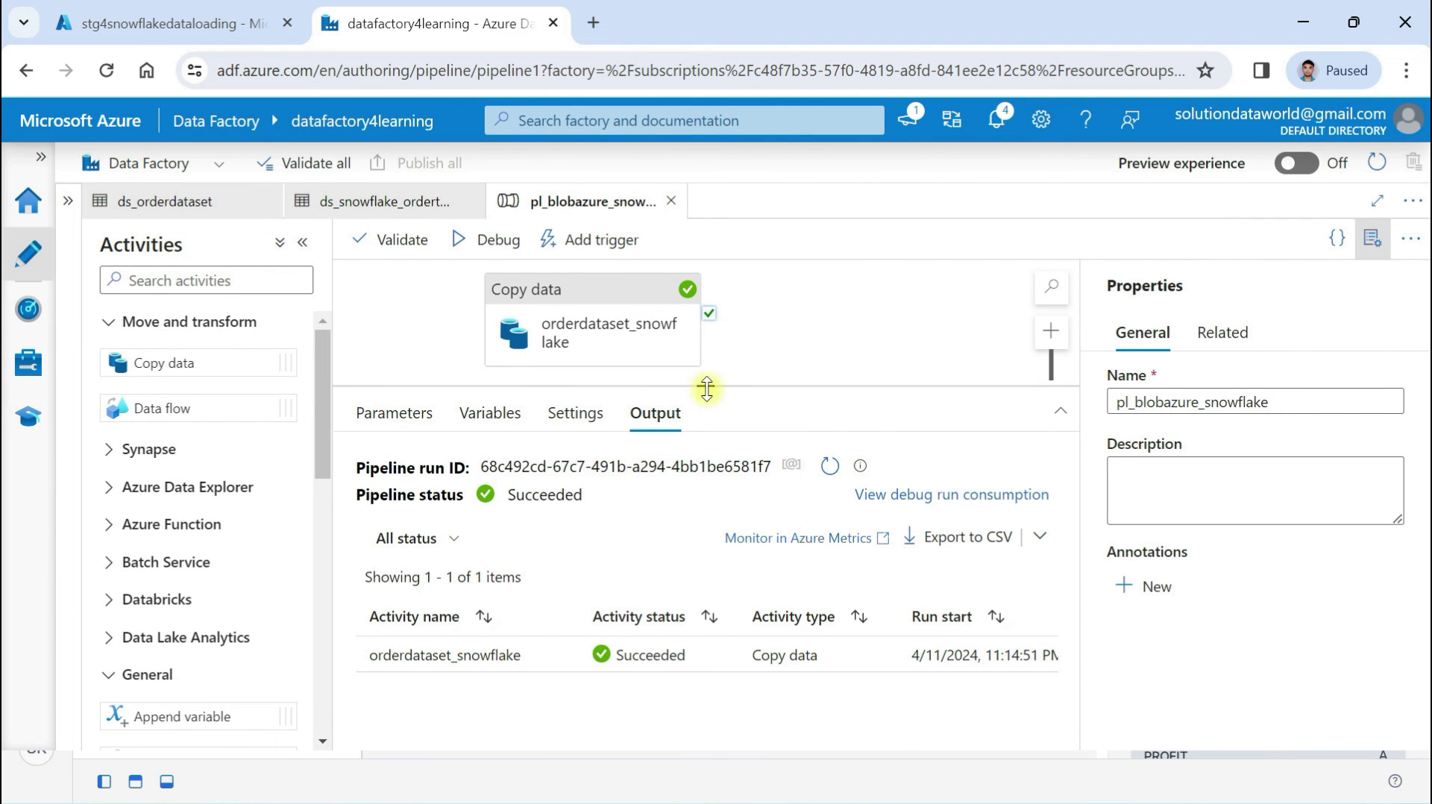
pyautogui.moveTo(707, 390); pyautogui.dragTo(708, 515)
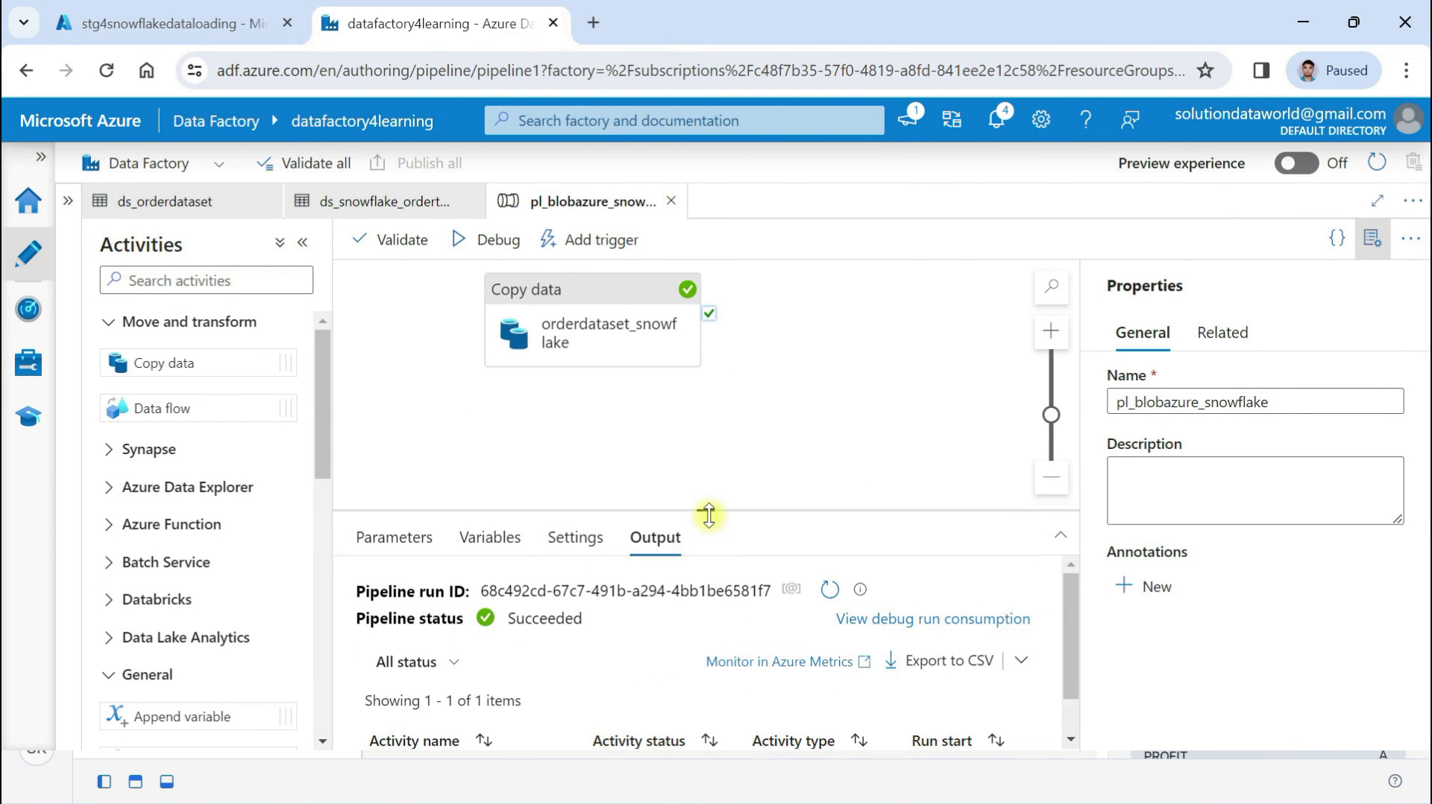